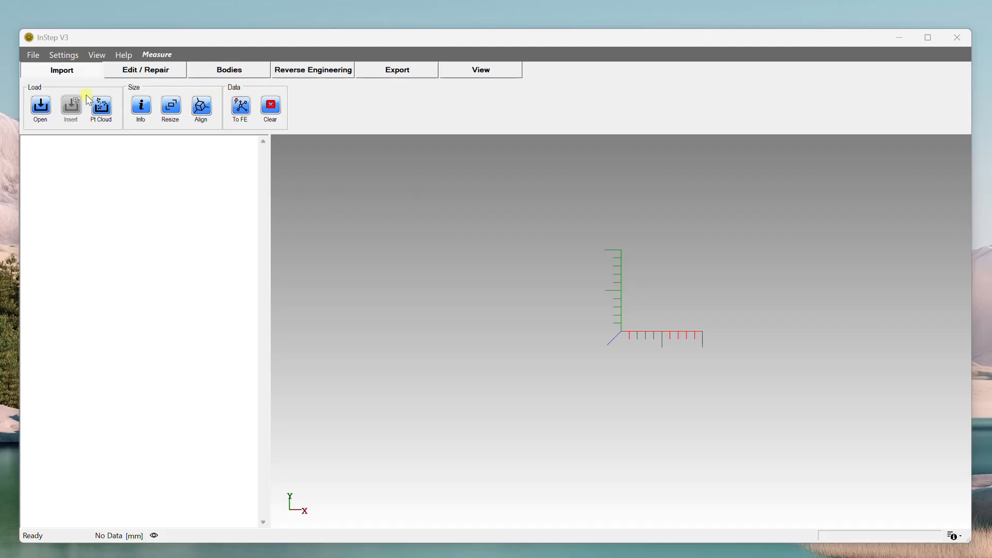
Step: Import the monkey STL model from the Samples folder
left_click(32, 54)
left_click(54, 69)
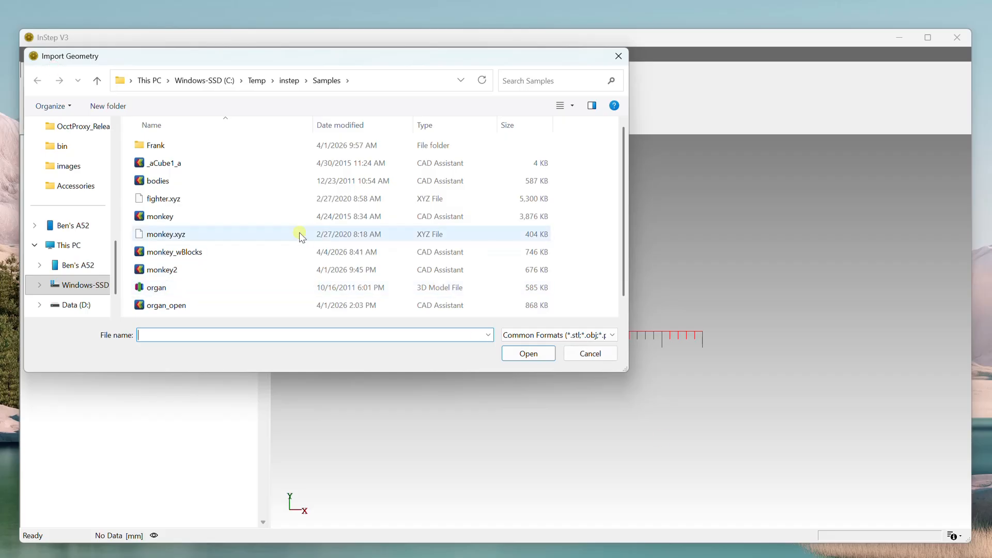
left_click(237, 215)
left_click(532, 355)
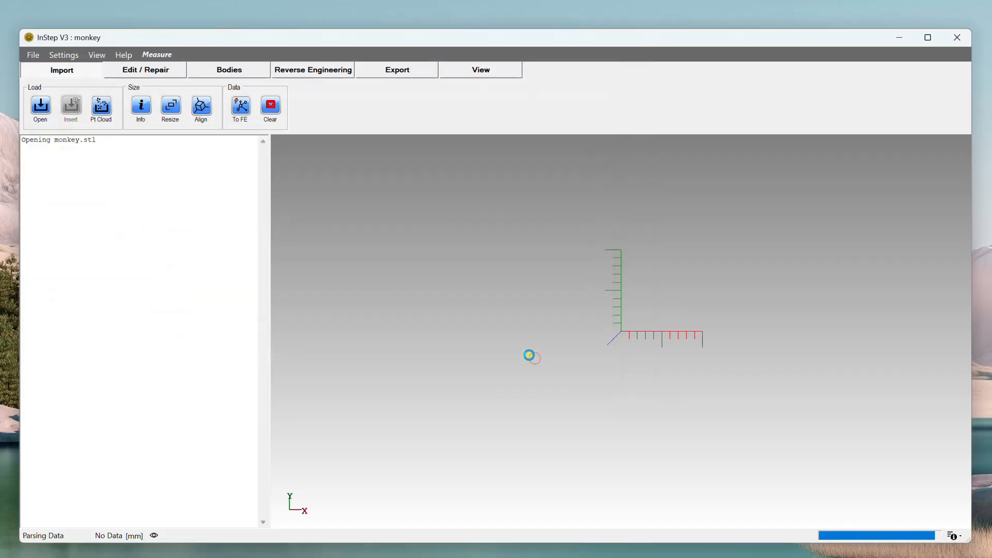
mouse_move(579, 324)
left_mouse_down()
mouse_move(616, 339)
mouse_move(606, 339)
left_mouse_up()
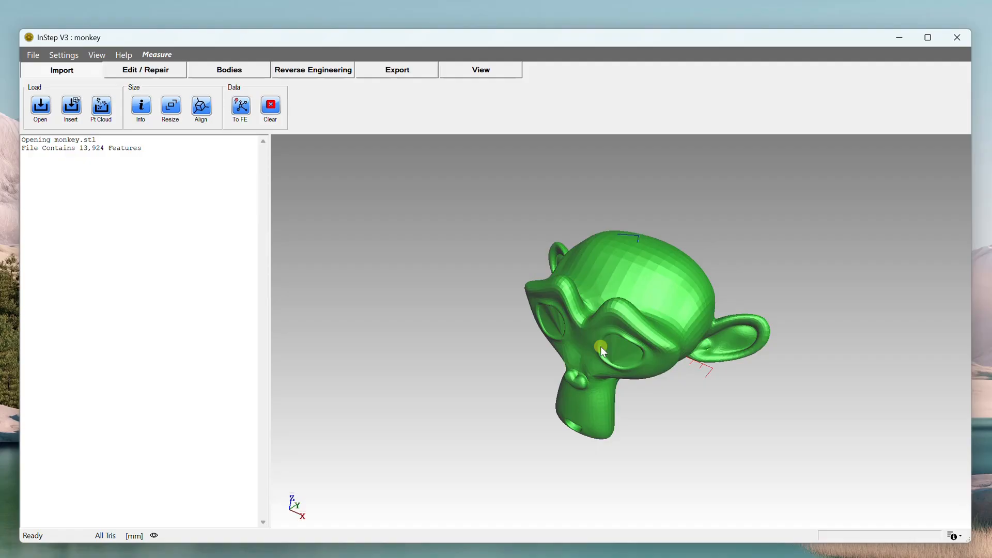
mouse_move(601, 346)
left_mouse_down()
mouse_move(647, 343)
mouse_move(615, 346)
left_mouse_up()
scroll(638, 345, "up", 4)
mouse_move(581, 275)
left_mouse_down()
mouse_move(578, 290)
mouse_move(594, 275)
mouse_move(582, 280)
left_mouse_up()
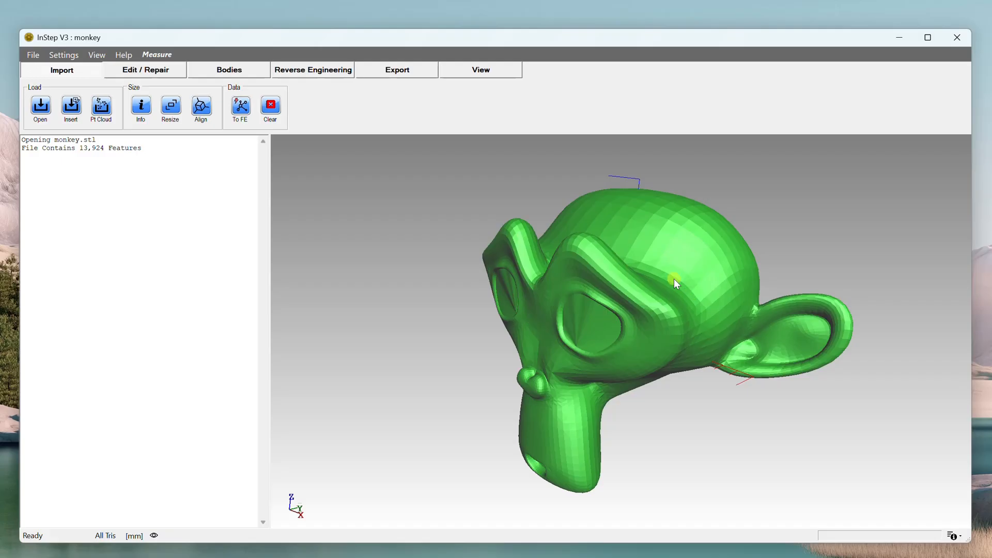
Step: Flood-select the facets filling both eye sockets with a surface angle limit of 30, delete them, and accept the change
left_click(138, 71)
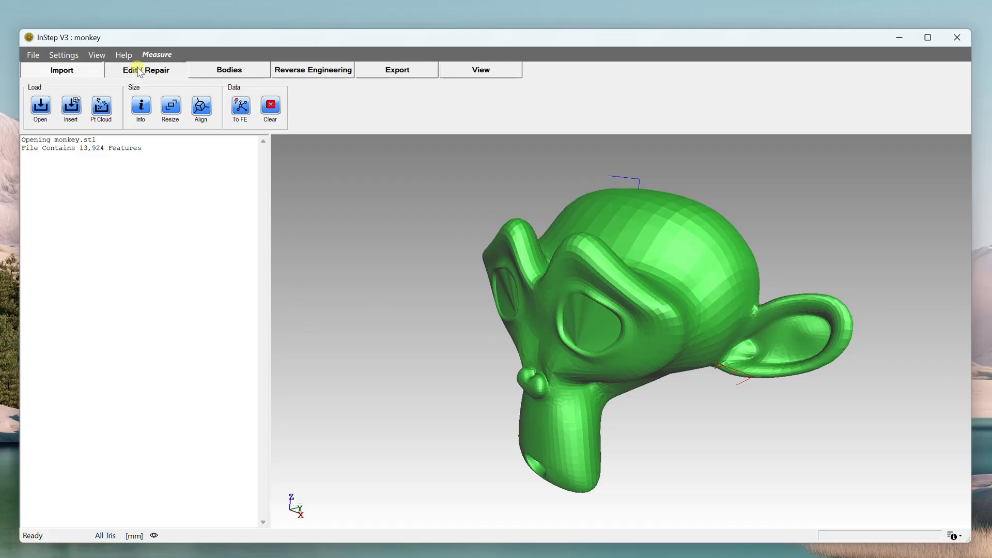
left_click_drag(571, 261, 529, 255)
scroll(509, 261, "up", 3)
middle_click_drag(504, 262, 509, 268)
scroll(510, 268, "up", 4)
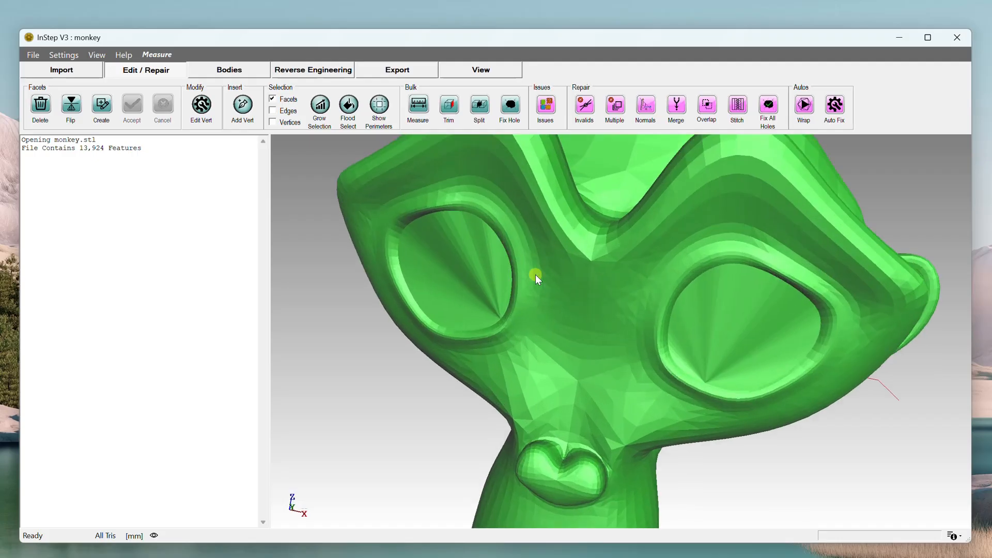
left_click(241, 106)
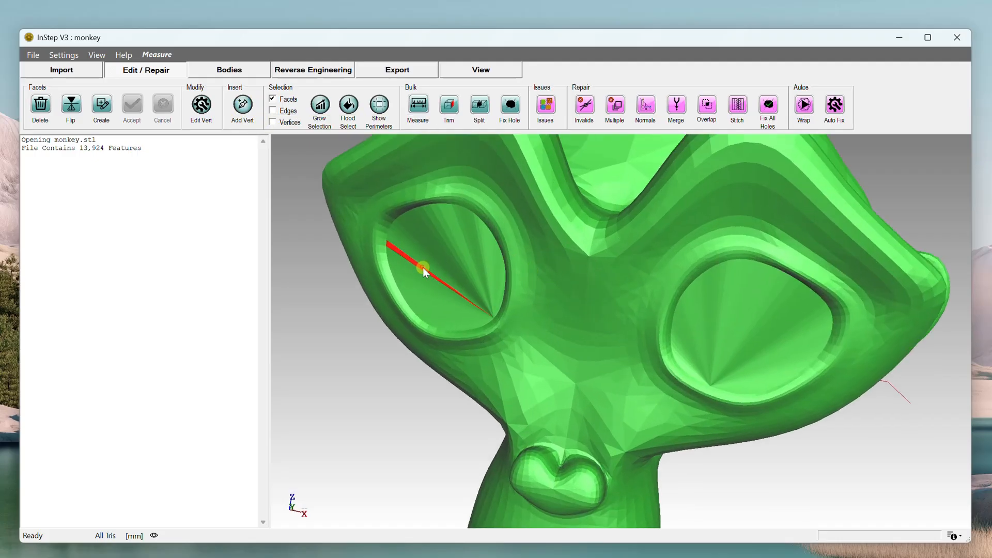
left_click(423, 268)
left_click(737, 312)
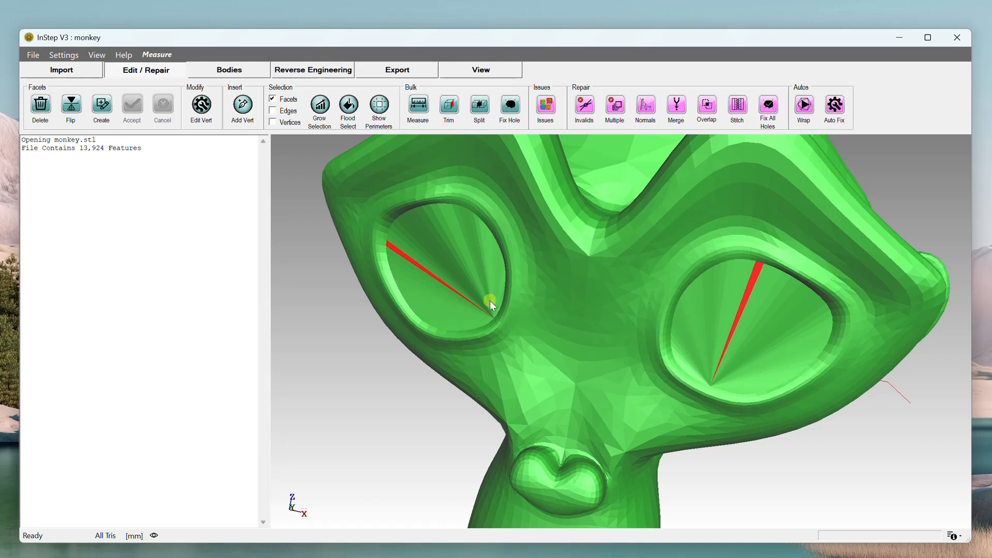
left_click(348, 105)
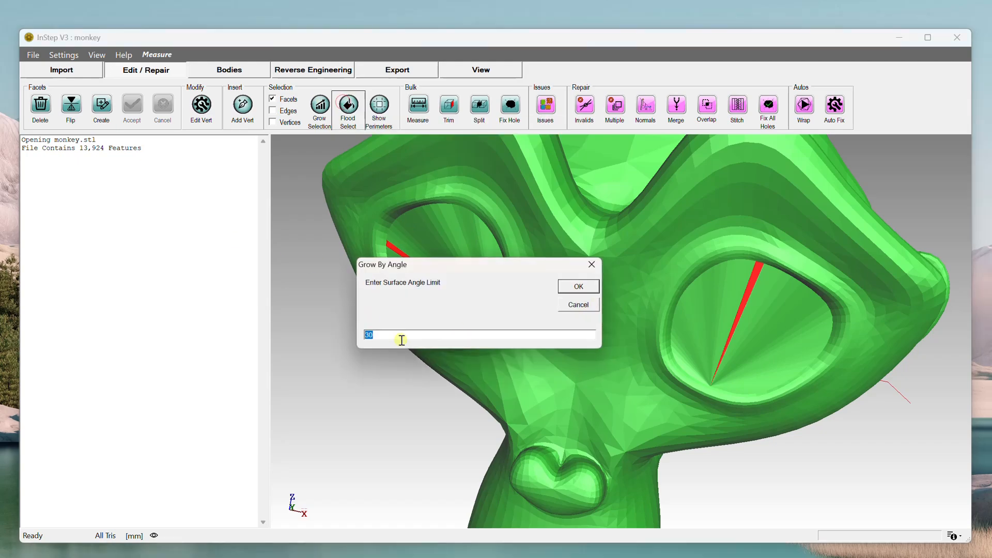
left_click(588, 287)
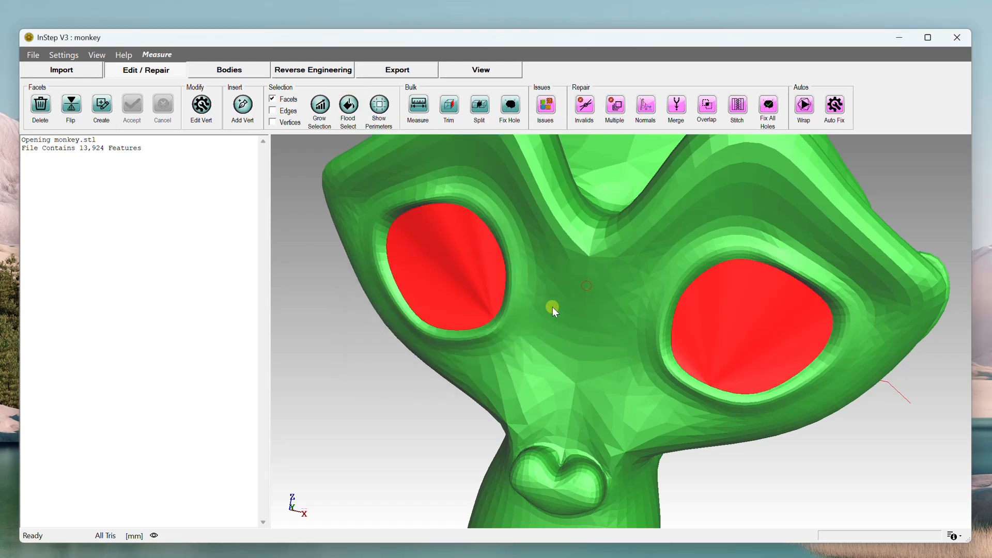
left_click(46, 107)
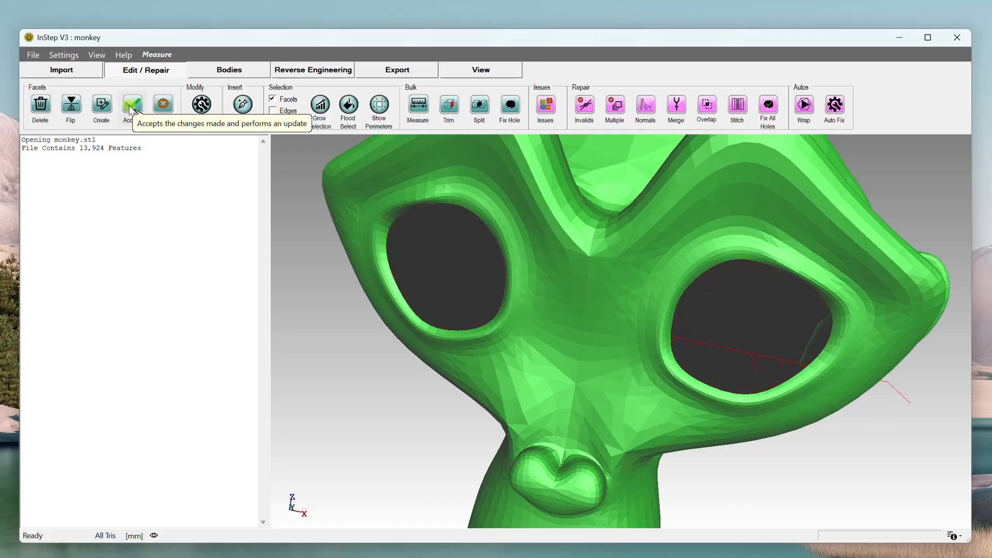
left_click(132, 107)
Step: Preview thickening all bodies of the open monkey shell with the Local method and a factor of 0.1
left_click_drag(581, 342, 606, 344)
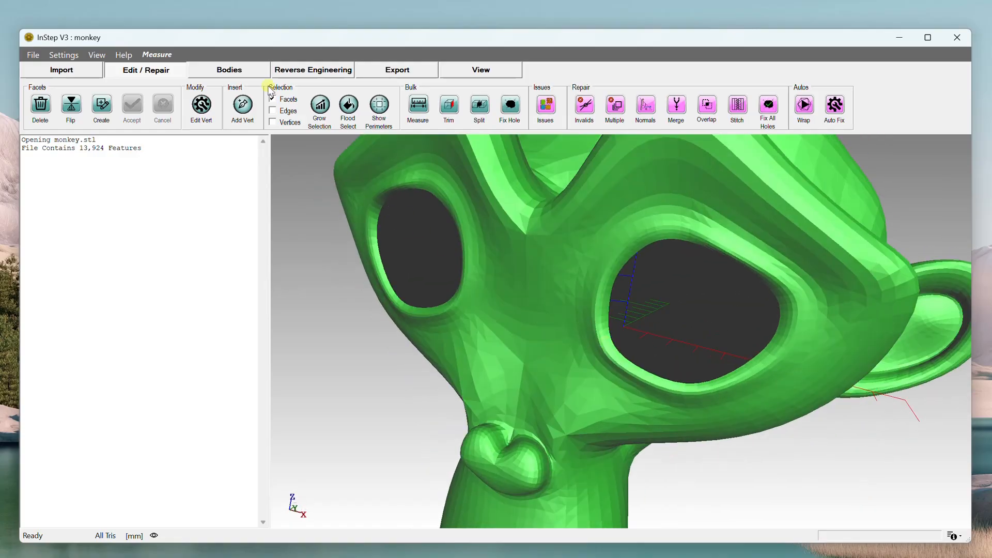
left_click(228, 69)
left_click_drag(618, 288, 650, 298)
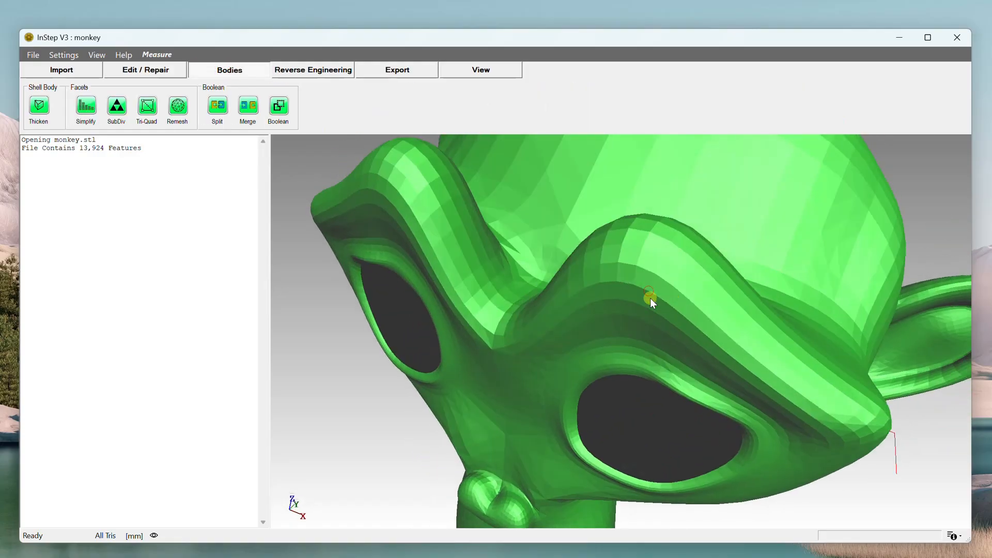
scroll(643, 313, "down", 5)
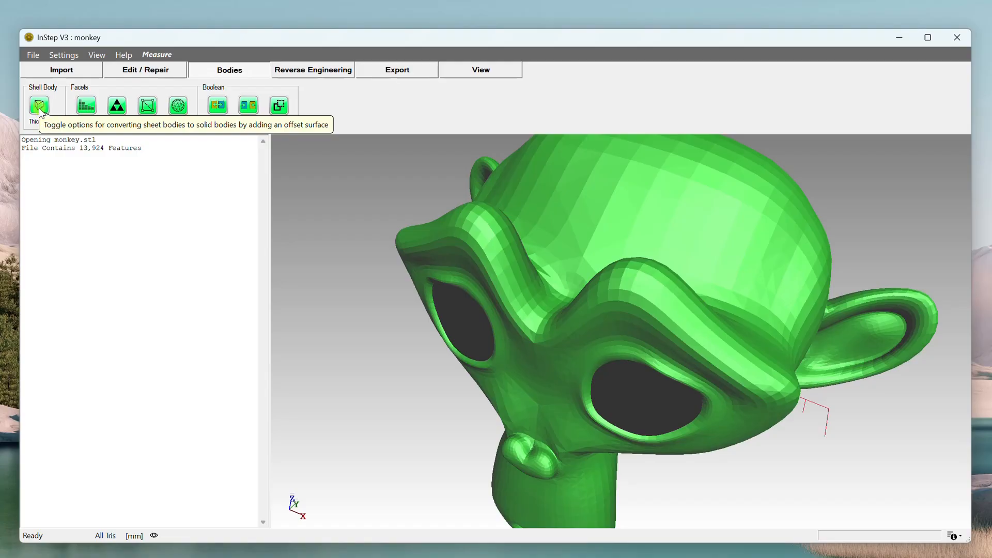
middle_click_drag(538, 309, 461, 293)
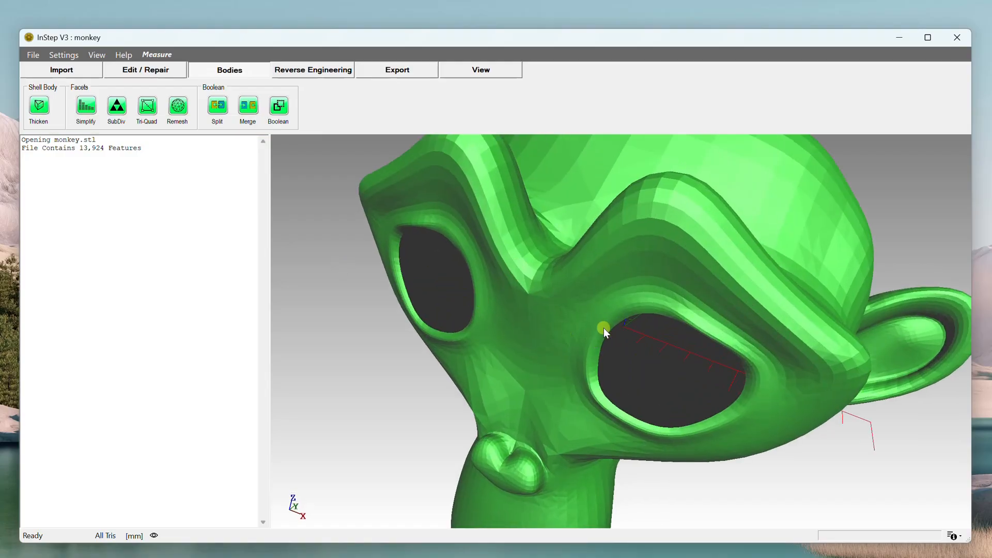
middle_click_drag(604, 327, 571, 309)
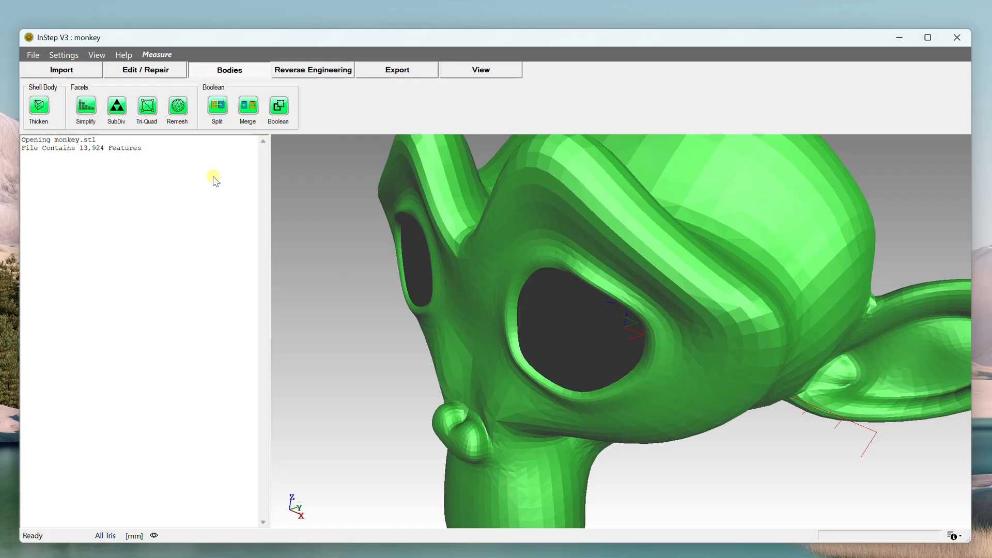
left_click(43, 106)
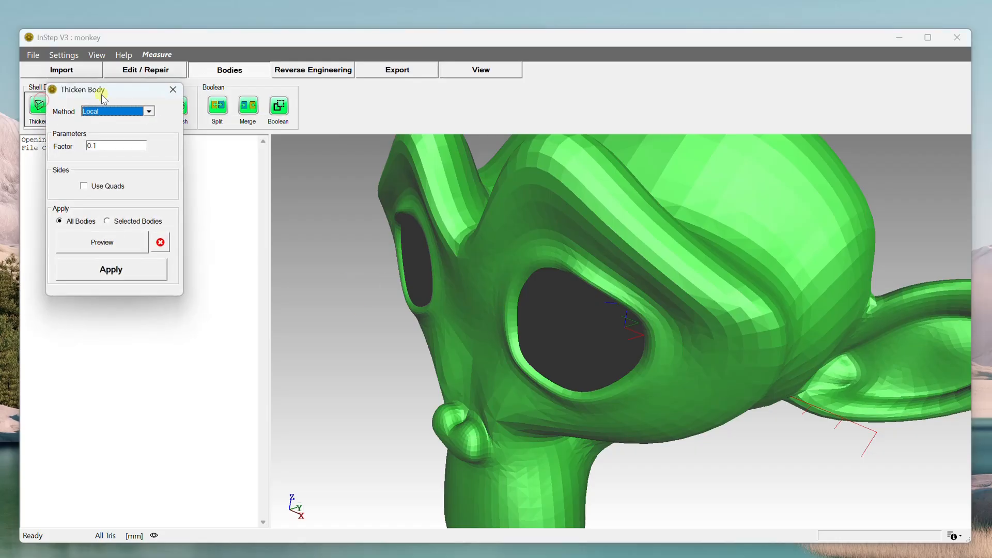
left_click_drag(101, 90, 190, 223)
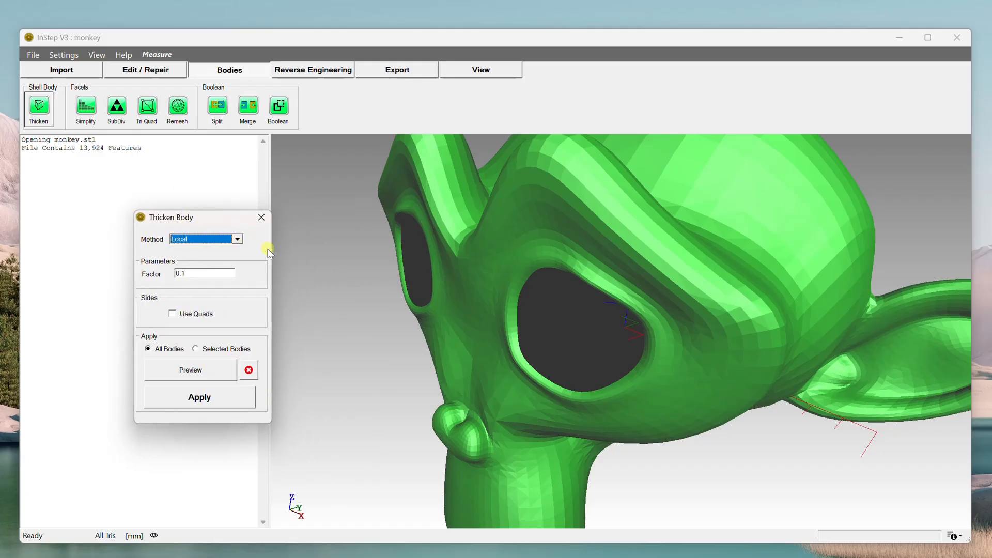
left_click(237, 240)
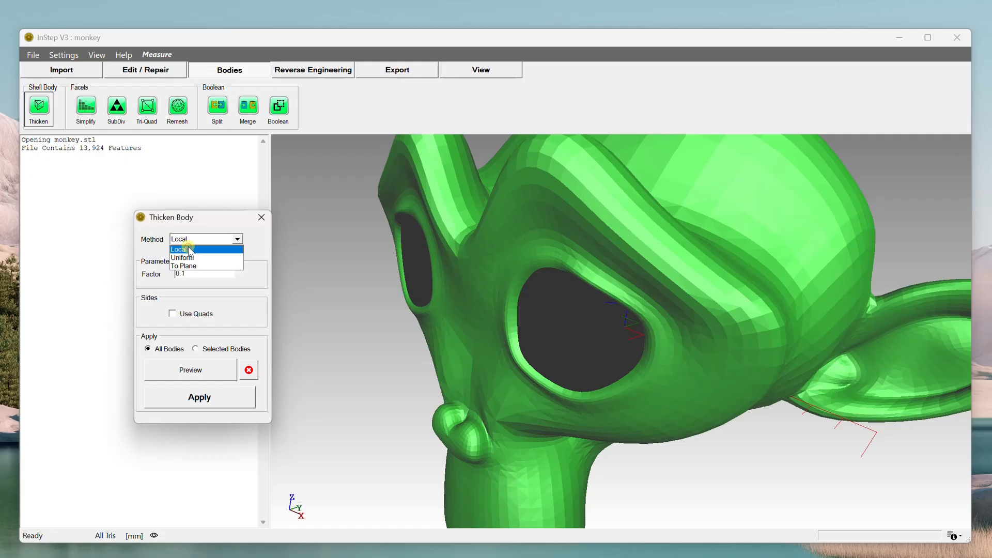
left_click(190, 250)
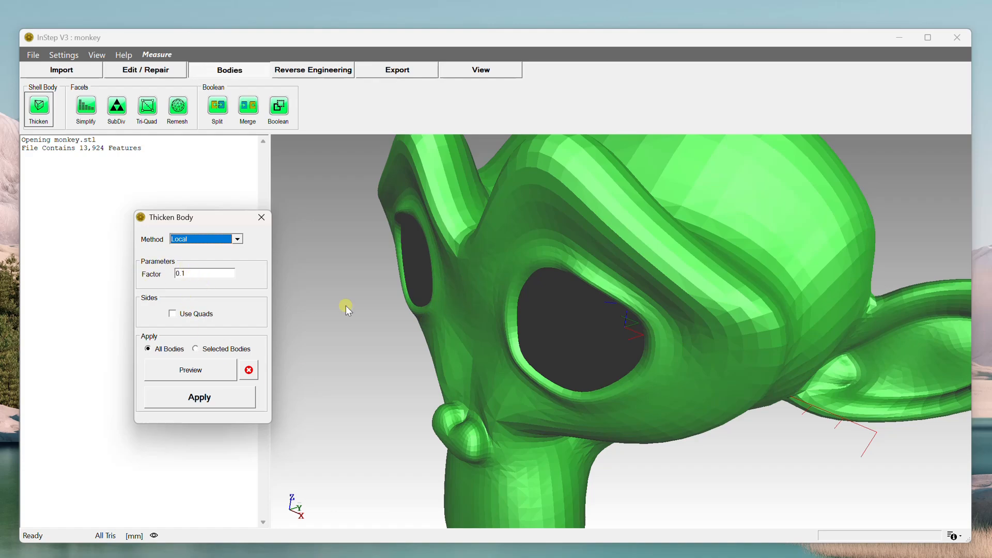
left_click_drag(518, 329, 514, 327)
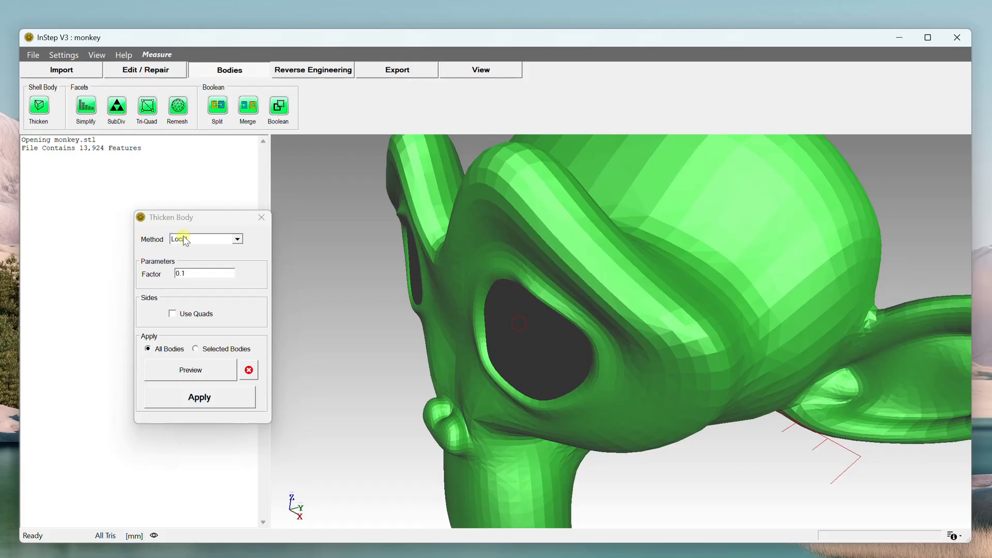
left_click(222, 372)
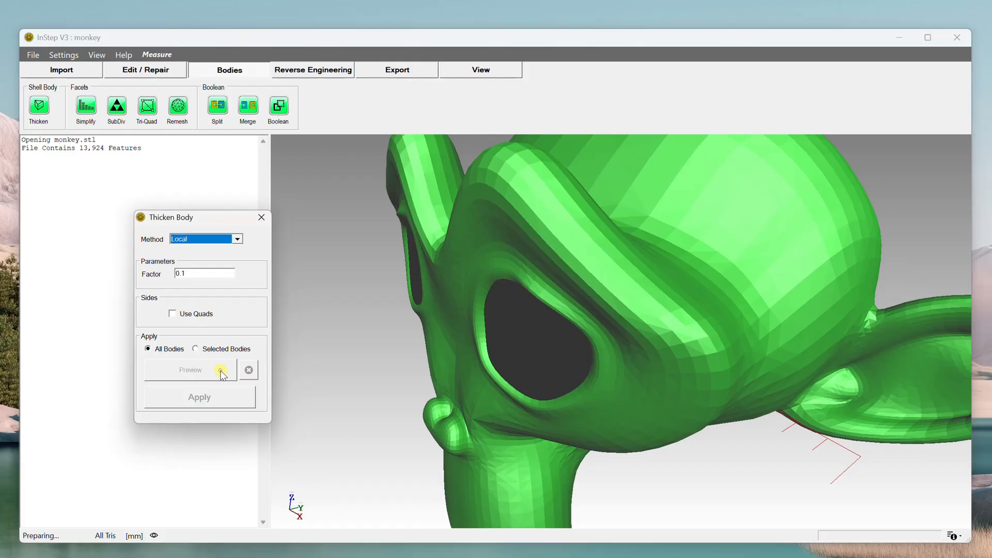
Step: Examine the thickened preview around the eye openings from several angles and at different zoom levels
mouse_move(479, 328)
left_mouse_down()
mouse_move(507, 335)
mouse_move(492, 334)
mouse_move(479, 351)
mouse_move(493, 330)
left_mouse_up()
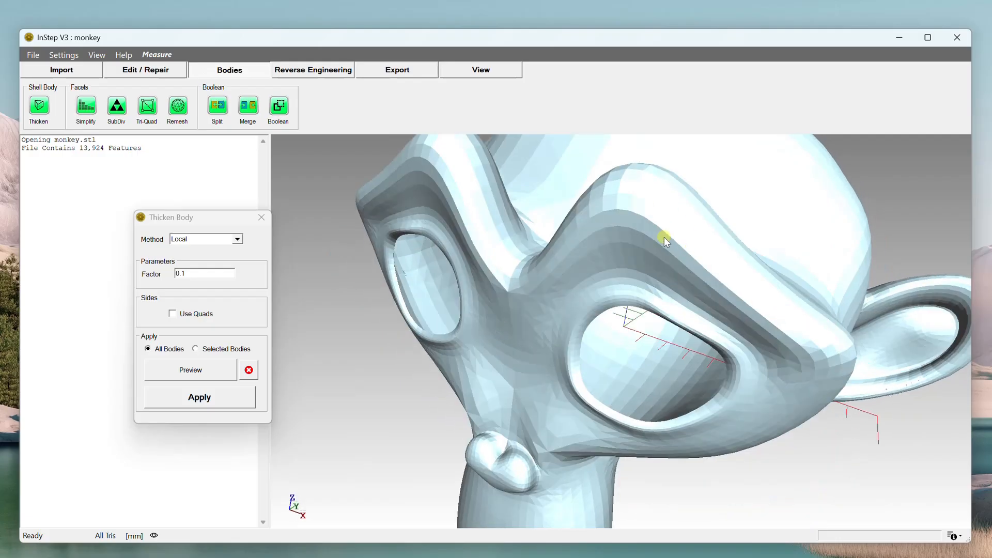
mouse_move(537, 334)
left_mouse_down()
mouse_move(507, 359)
mouse_move(571, 342)
mouse_move(525, 335)
mouse_move(538, 341)
left_mouse_up()
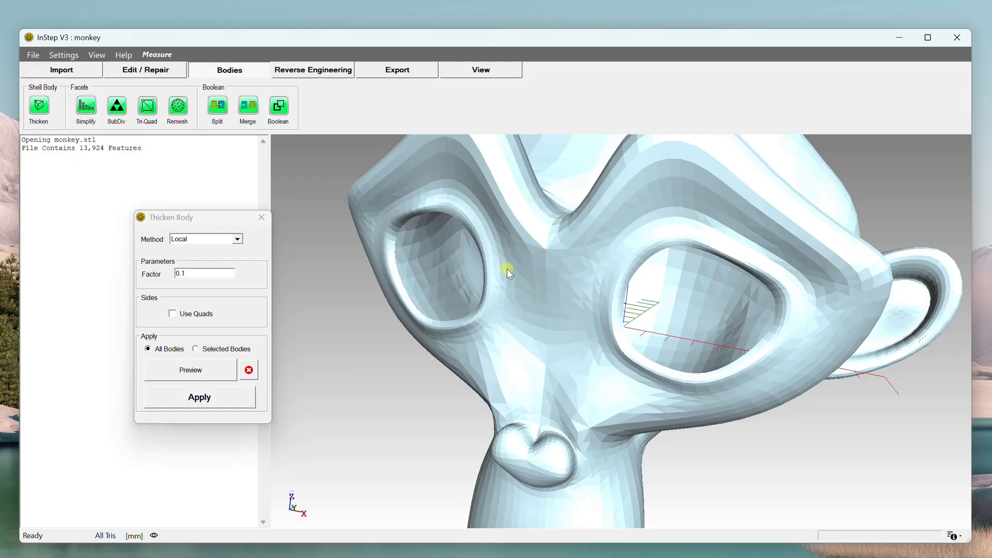
scroll(507, 269, "down", 10)
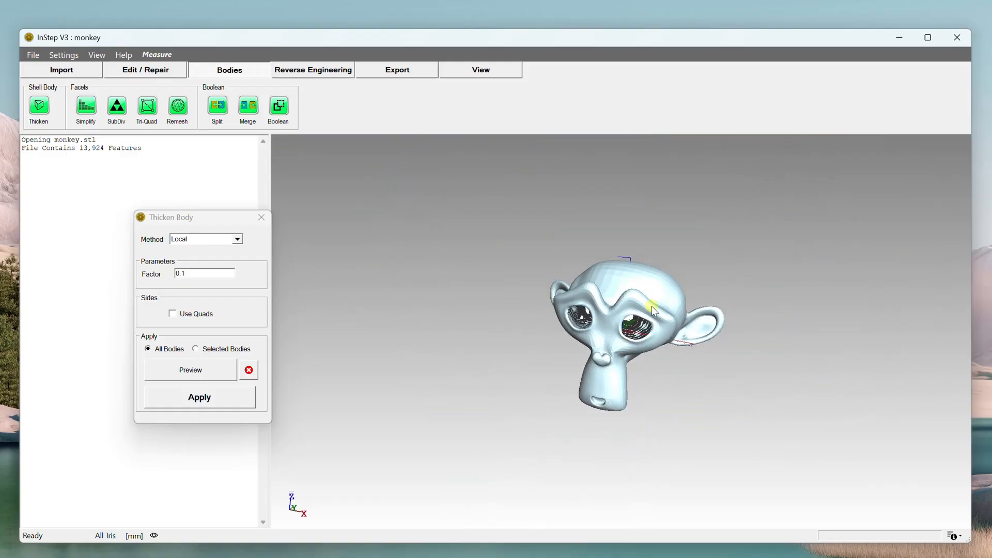
scroll(653, 308, "down", 6)
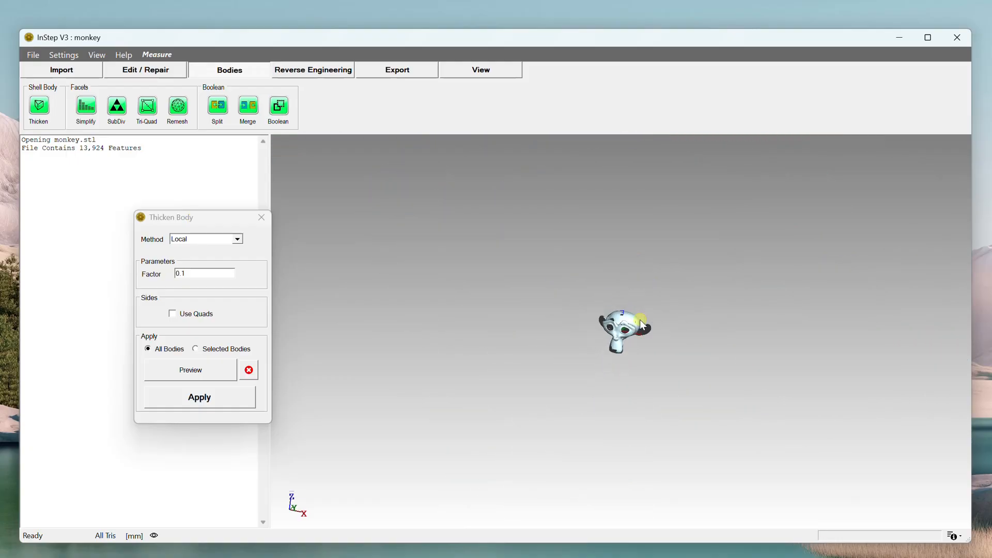
scroll(641, 321, "up", 2)
scroll(641, 322, "down", 2)
scroll(642, 330, "up", 2)
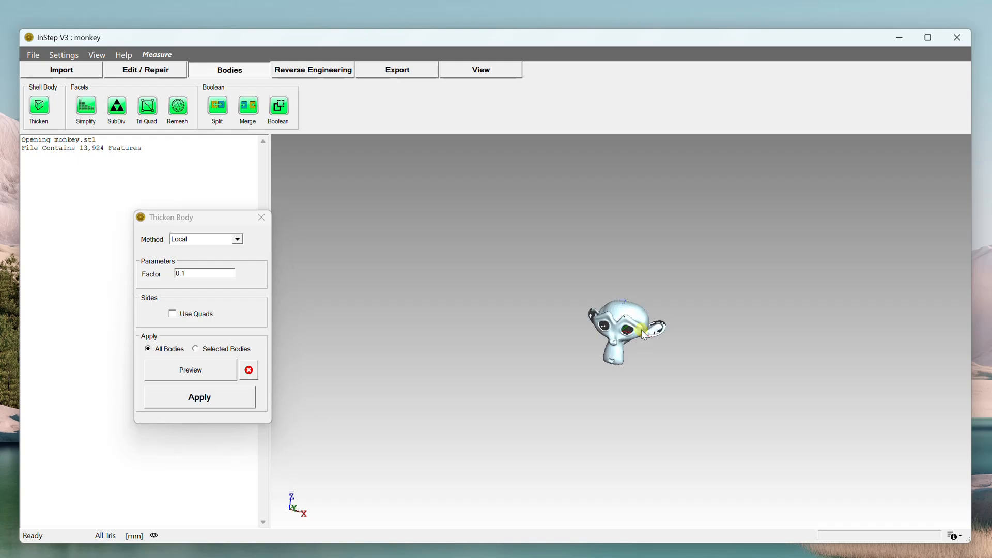
mouse_move(641, 329)
middle_mouse_down()
mouse_move(647, 323)
mouse_move(628, 320)
mouse_move(642, 335)
middle_mouse_up()
scroll(643, 335, "up", 2)
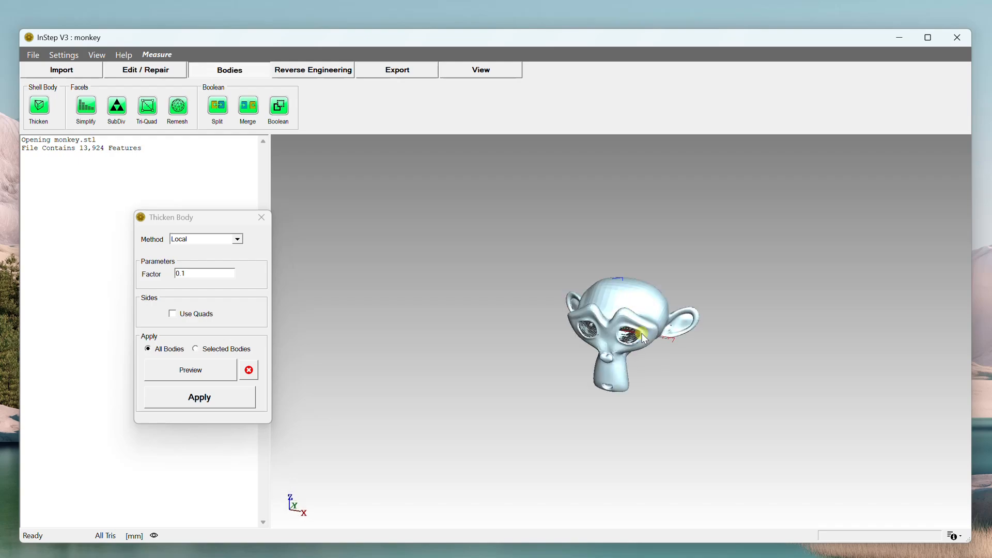
scroll(643, 335, "down", 2)
scroll(647, 333, "up", 4)
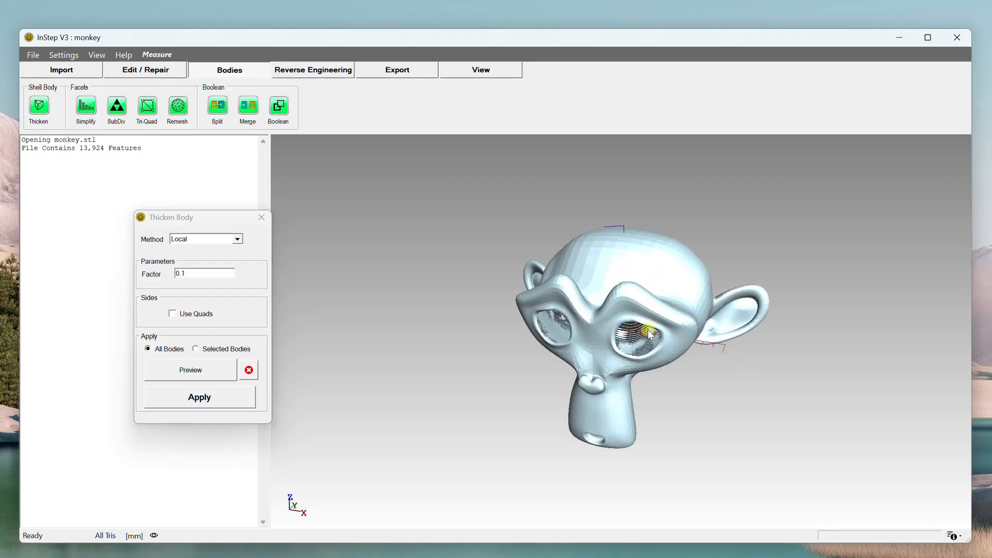
scroll(649, 331, "up", 2)
middle_click_drag(641, 339, 627, 327)
scroll(627, 328, "up", 3)
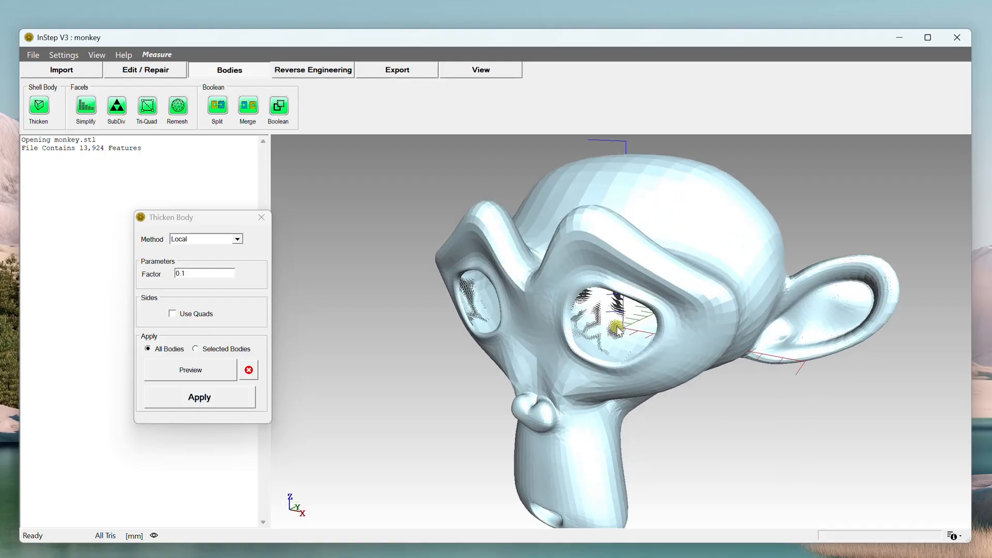
scroll(618, 327, "up", 1)
scroll(617, 328, "down", 1)
scroll(616, 328, "up", 1)
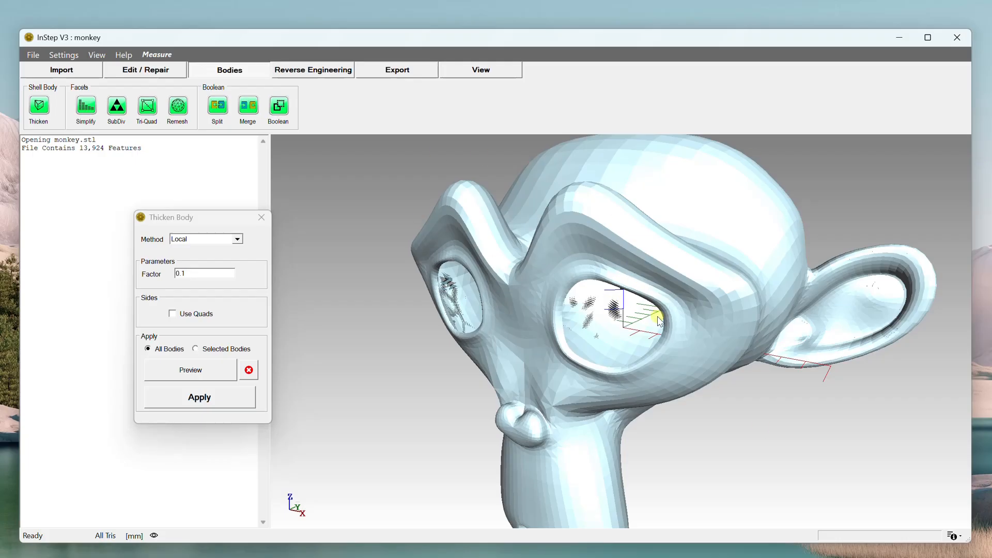
Step: Change the near plane clipping distance in the application settings, and regenerate the Local thickening preview with factor 0.1
left_click(70, 55)
left_click(73, 68)
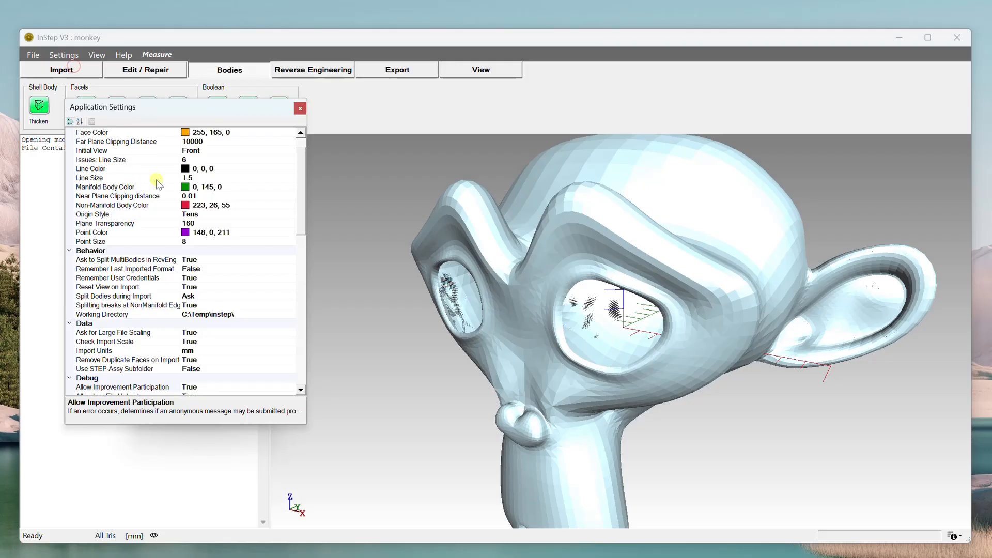
left_click(86, 199)
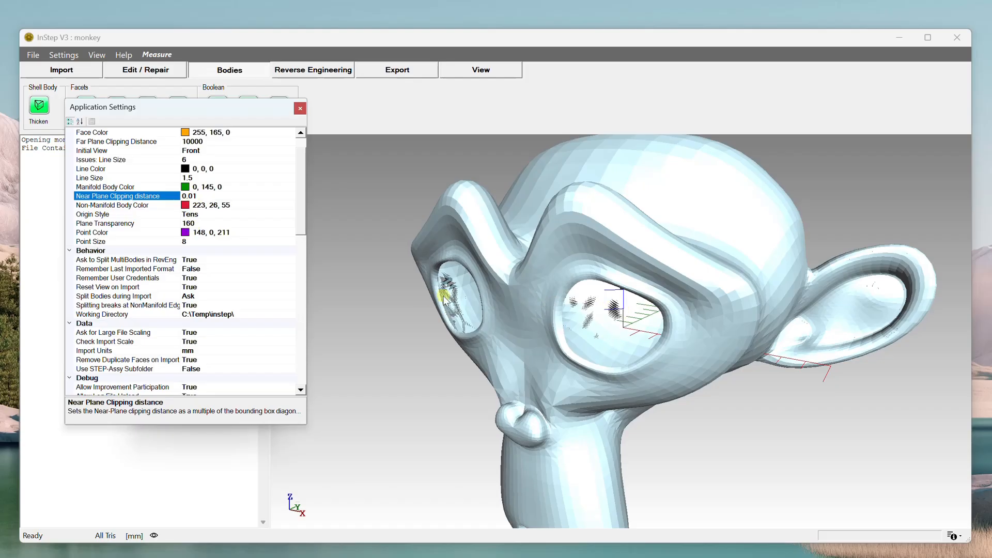
double_click(190, 196)
key("BackSpace")
left_click(301, 110)
middle_click_drag(558, 341, 561, 318)
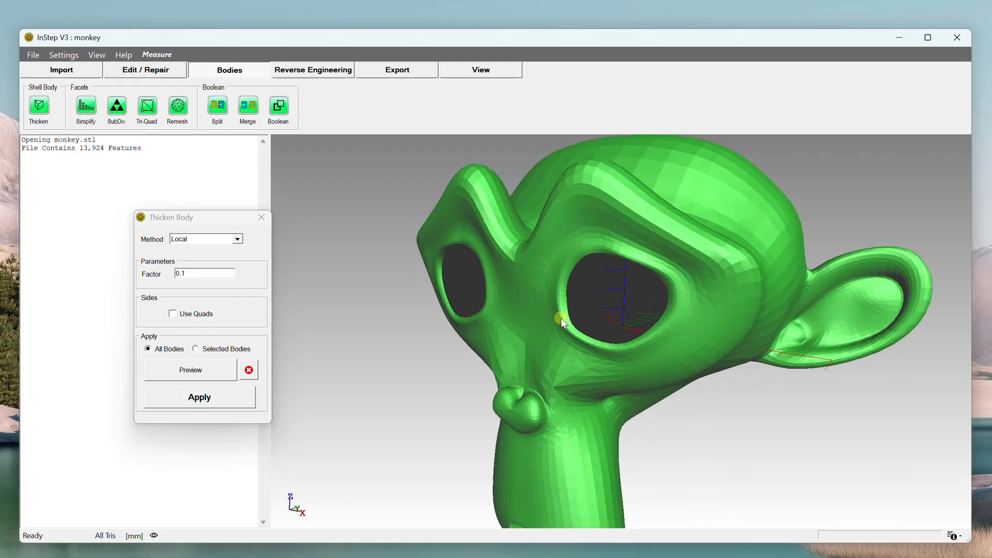
left_click(191, 370)
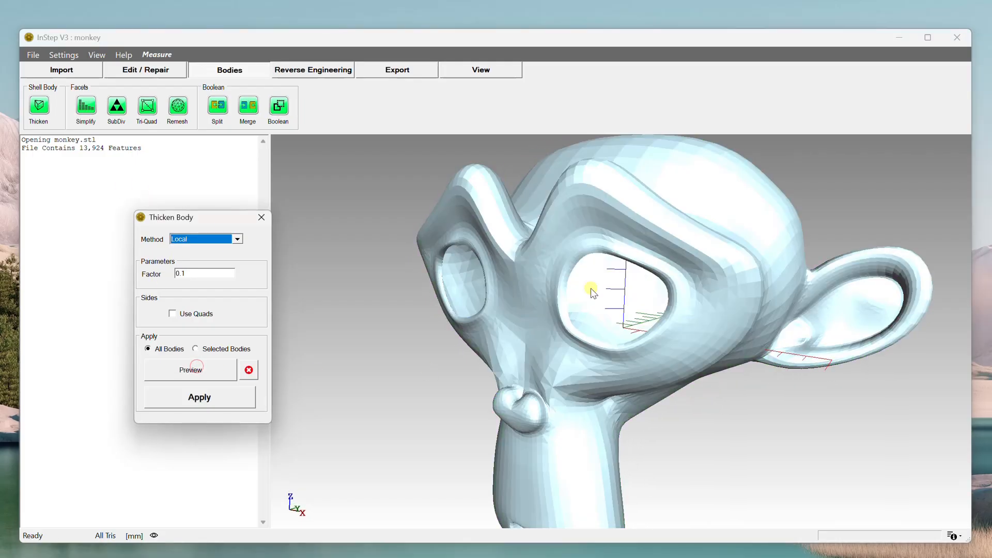
Step: Examine the regenerated Local thickening preview around both eye openings from several angles
middle_click_drag(579, 307, 602, 309)
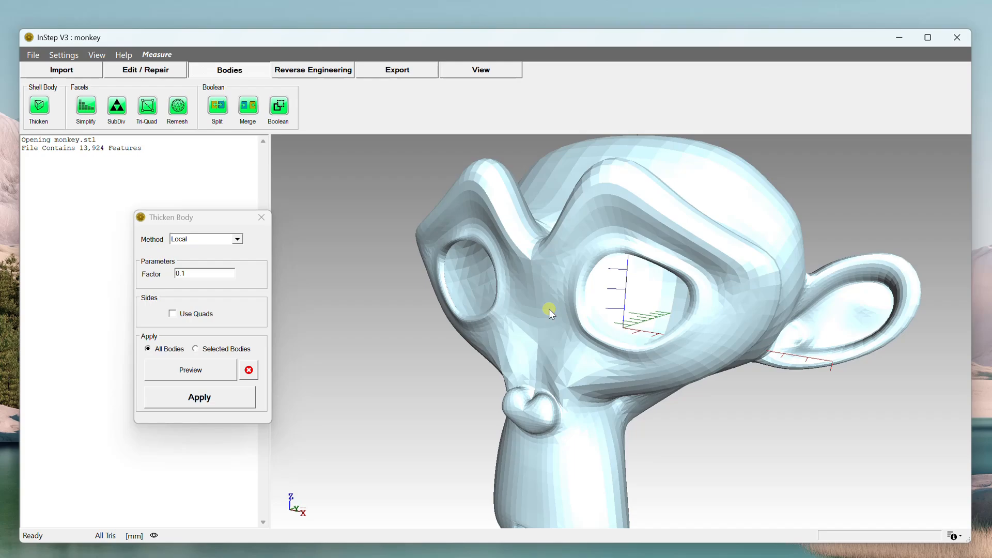
middle_click_drag(678, 312, 717, 216)
middle_click_drag(720, 353, 677, 370)
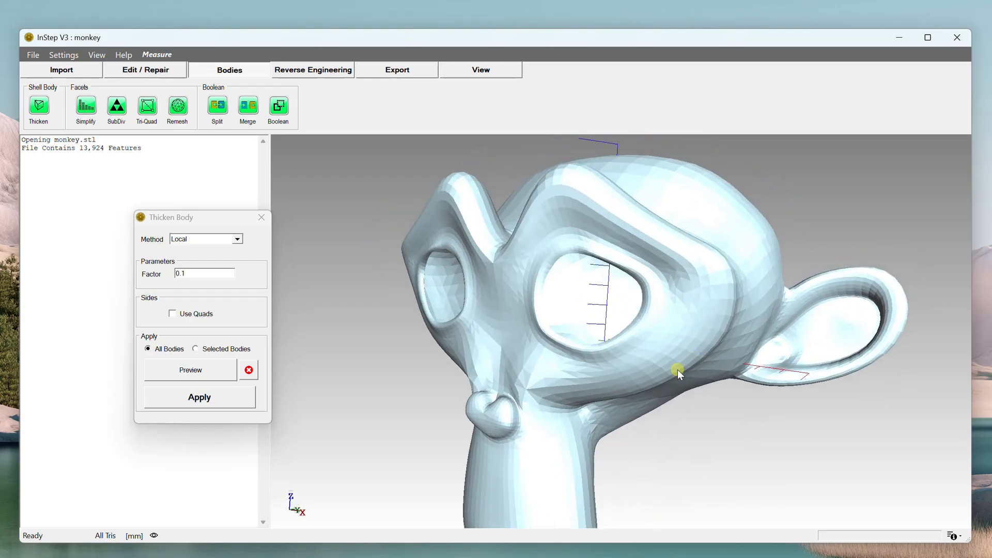
scroll(578, 340, "up", 2)
scroll(577, 341, "down", 4)
scroll(578, 341, "up", 3)
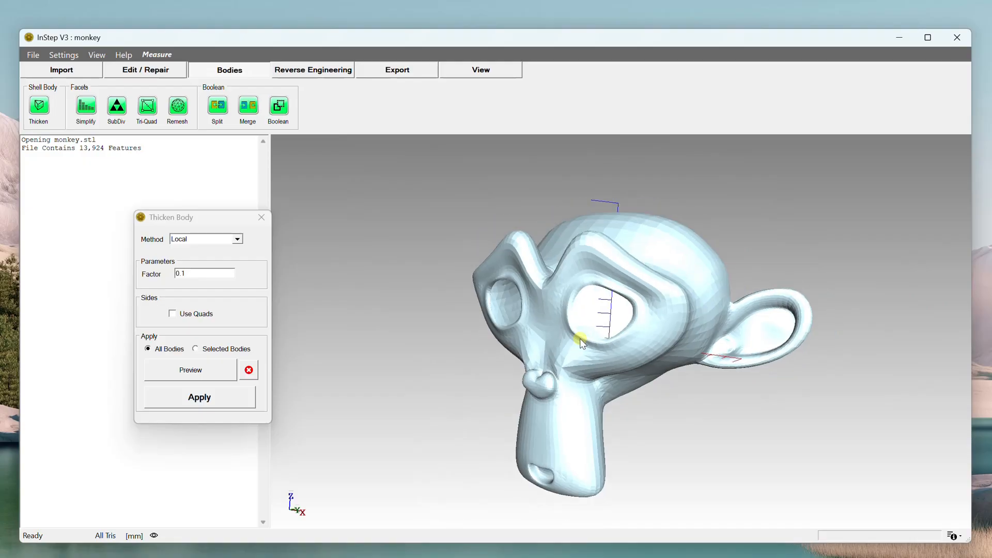
scroll(581, 341, "up", 2)
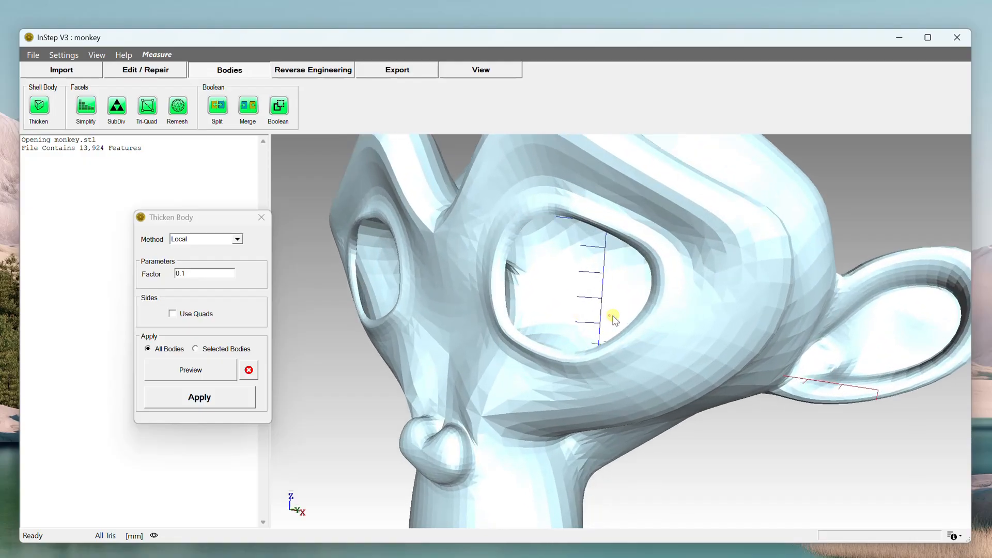
middle_click_drag(614, 317, 736, 261)
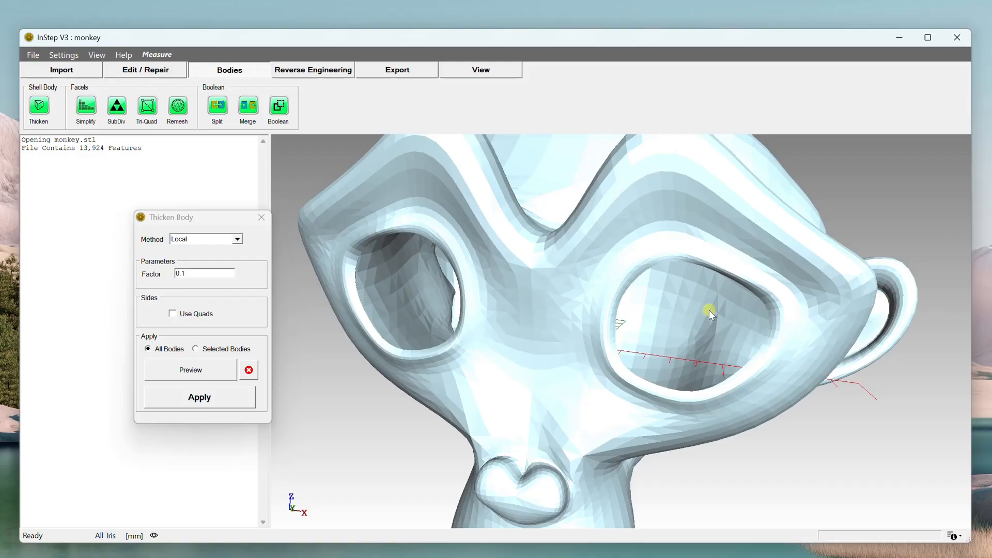
Step: Check how the thickened preview is clipped at very distant and extremely close zoom levels
scroll(707, 312, "down", 10)
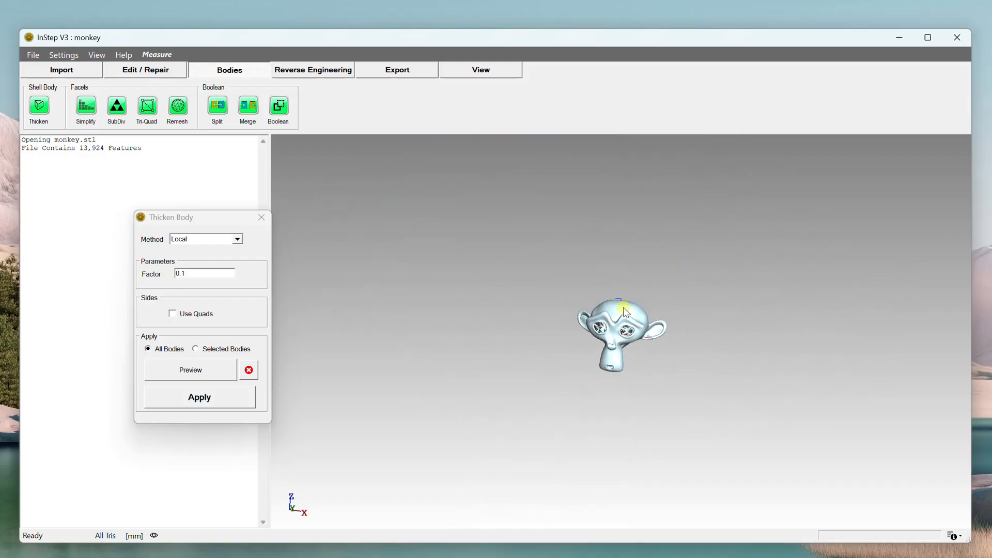
scroll(623, 314, "down", 5)
scroll(620, 336, "up", 15)
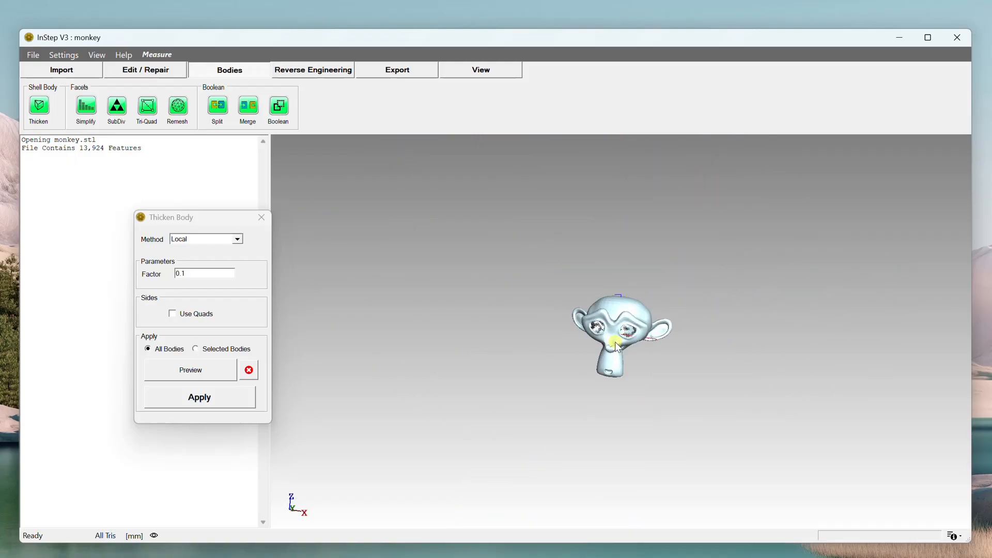
scroll(494, 289, "up", 10)
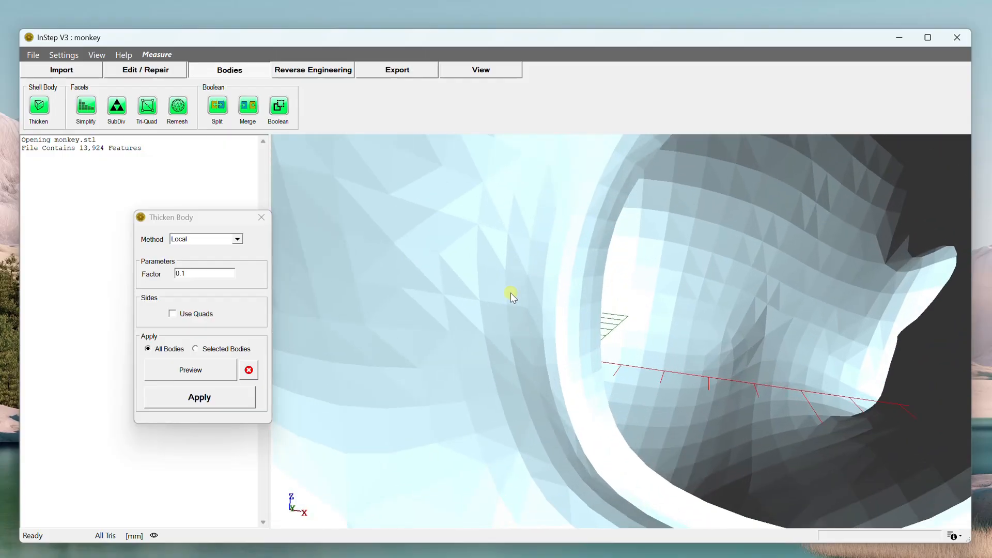
scroll(650, 301, "up", 8)
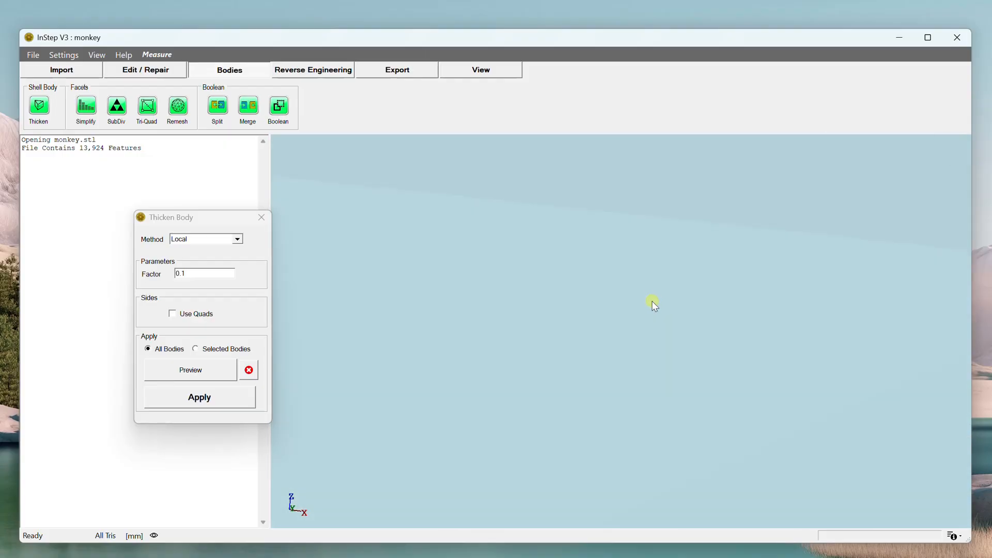
scroll(646, 301, "down", 8)
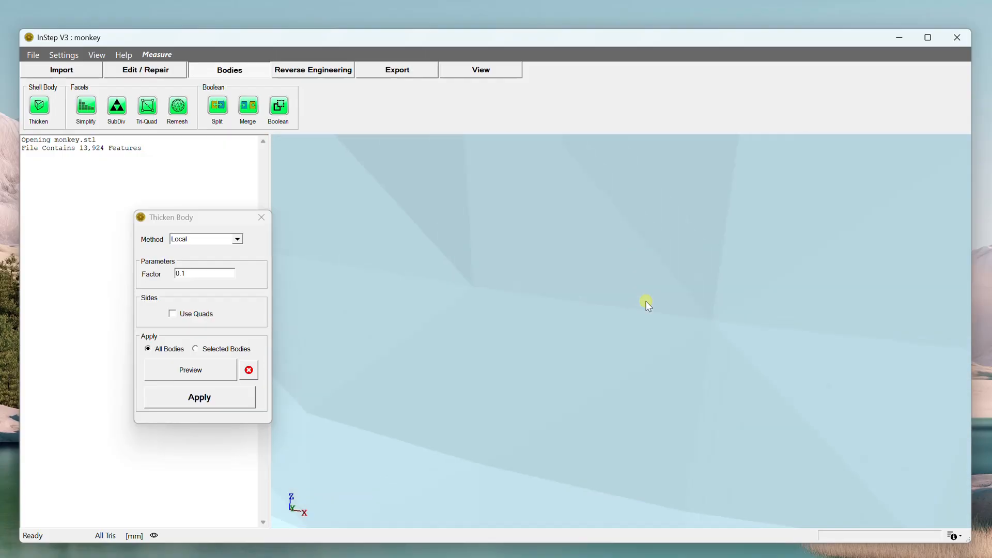
scroll(645, 304, "down", 5)
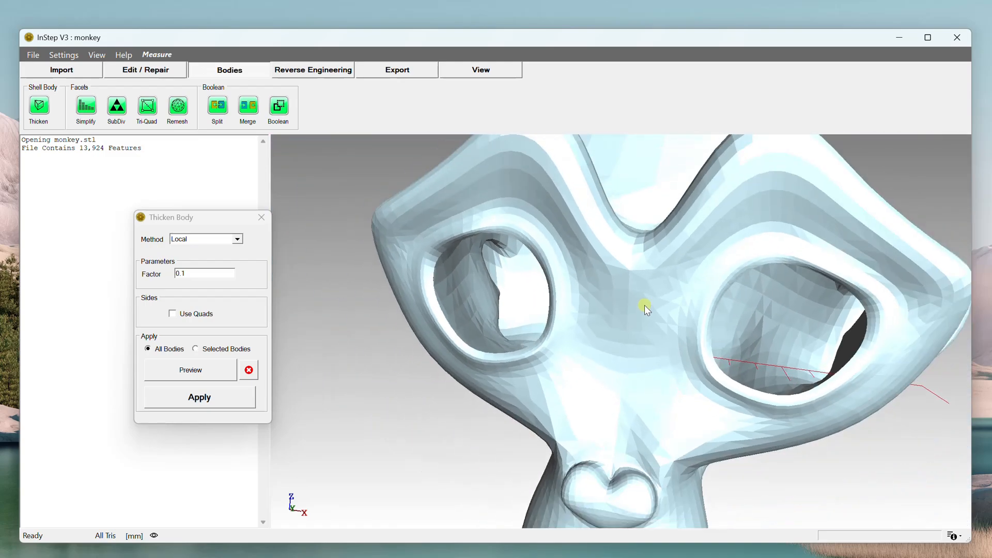
Step: Inspect the thickened wall along the eye opening's rim up close, from outside and inside the head
middle_click_drag(626, 316, 649, 313)
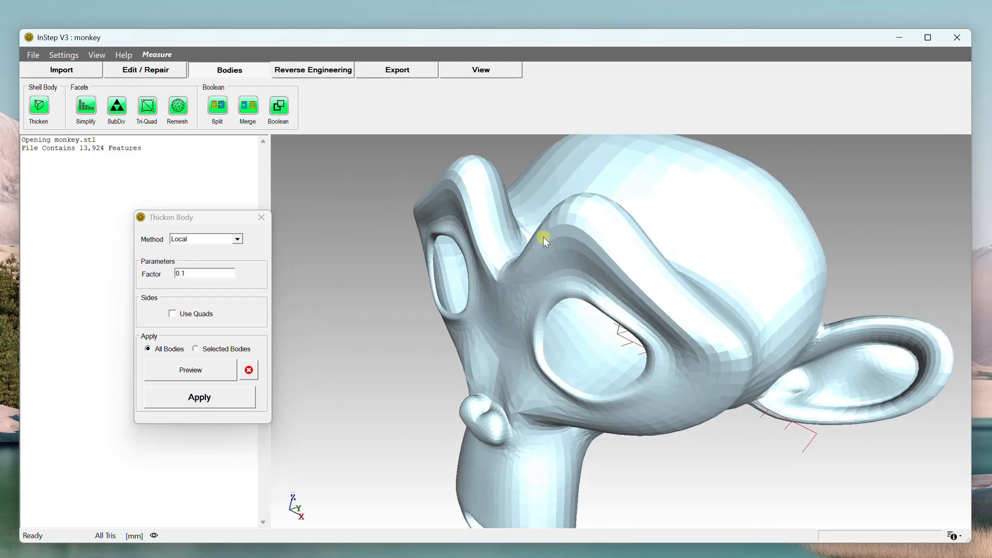
middle_click_drag(543, 237, 520, 166)
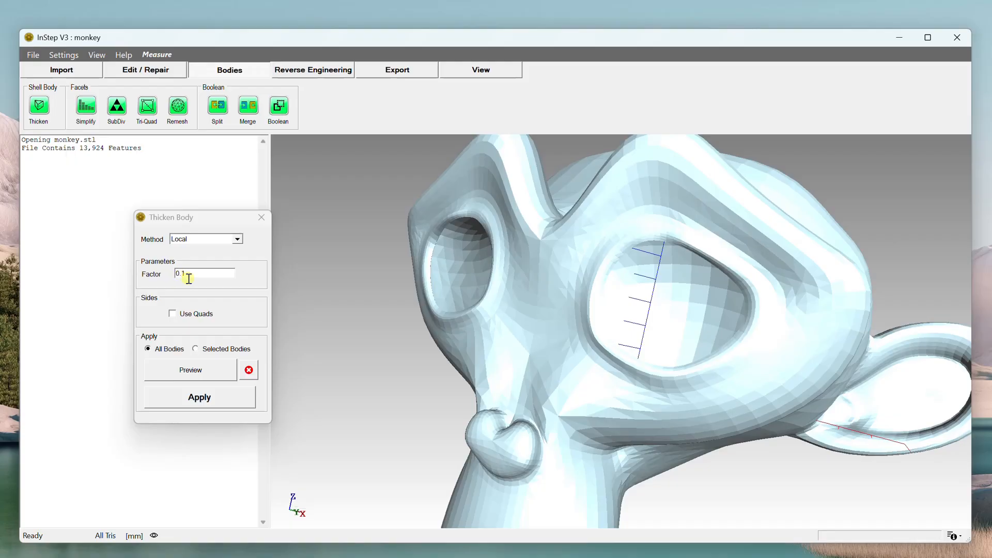
scroll(523, 250, "up", 8)
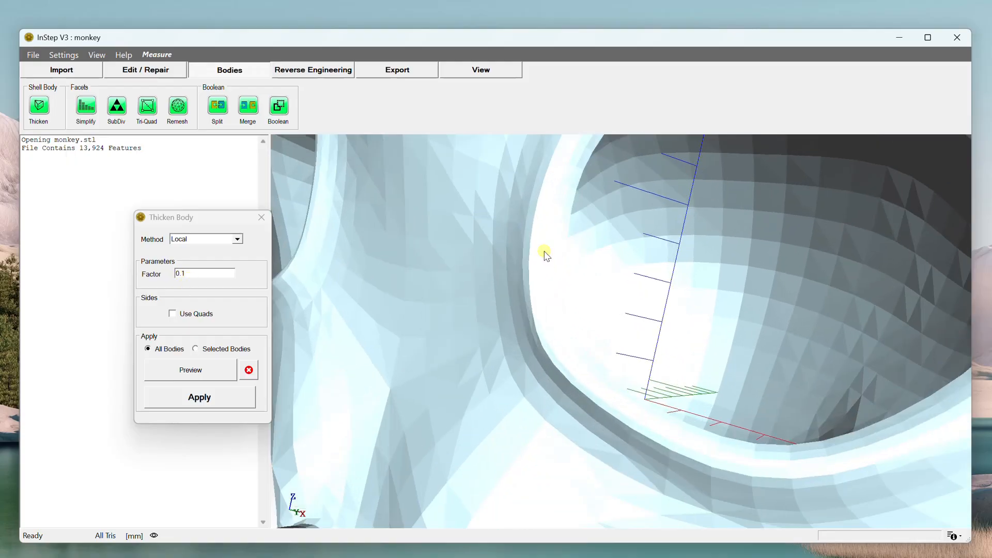
scroll(574, 244, "up", 6)
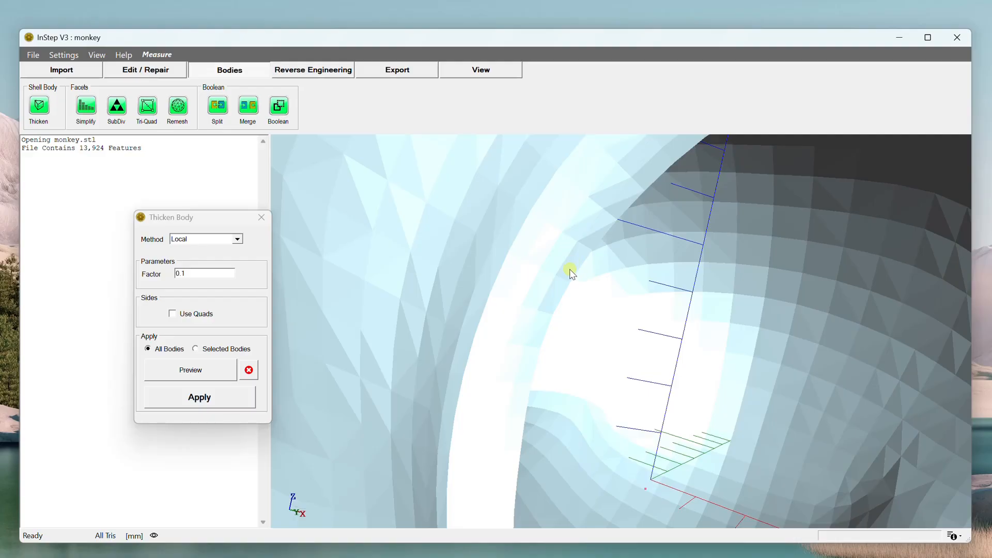
left_click_drag(567, 274, 540, 361)
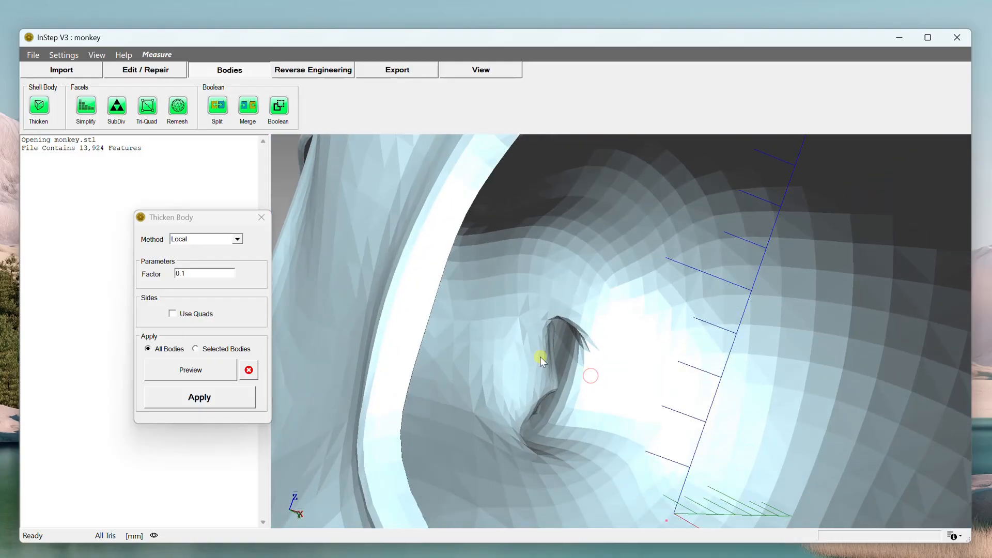
left_click_drag(412, 317, 669, 362)
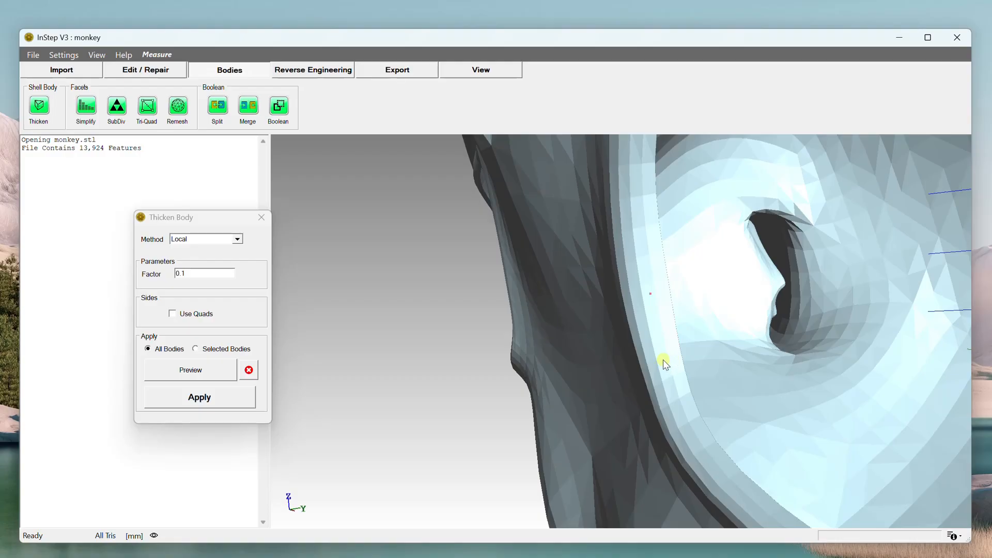
scroll(658, 332, "up", 3)
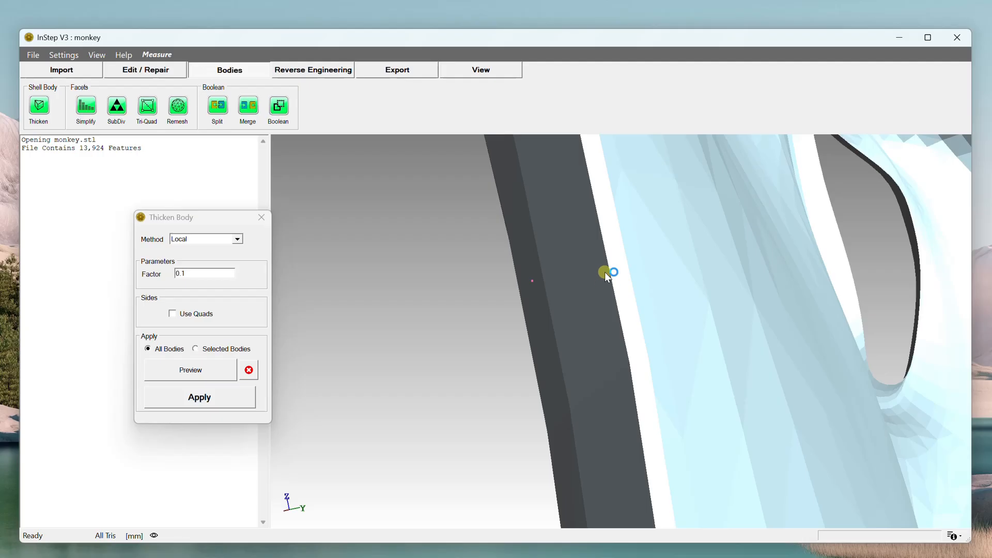
Step: Display the facet edges on the mesh and inspect the side facets along the thickened eye rim
key("e")
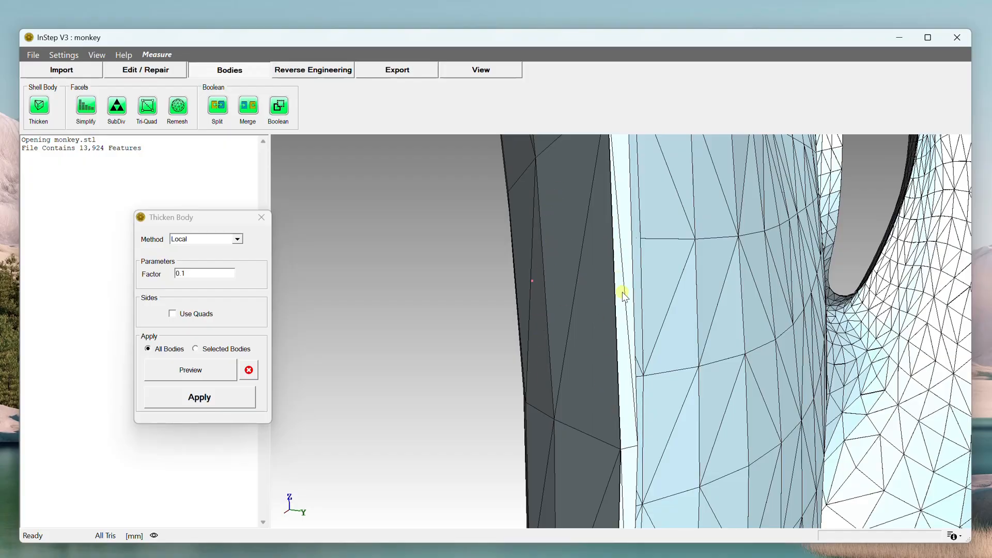
middle_click_drag(623, 372, 603, 378)
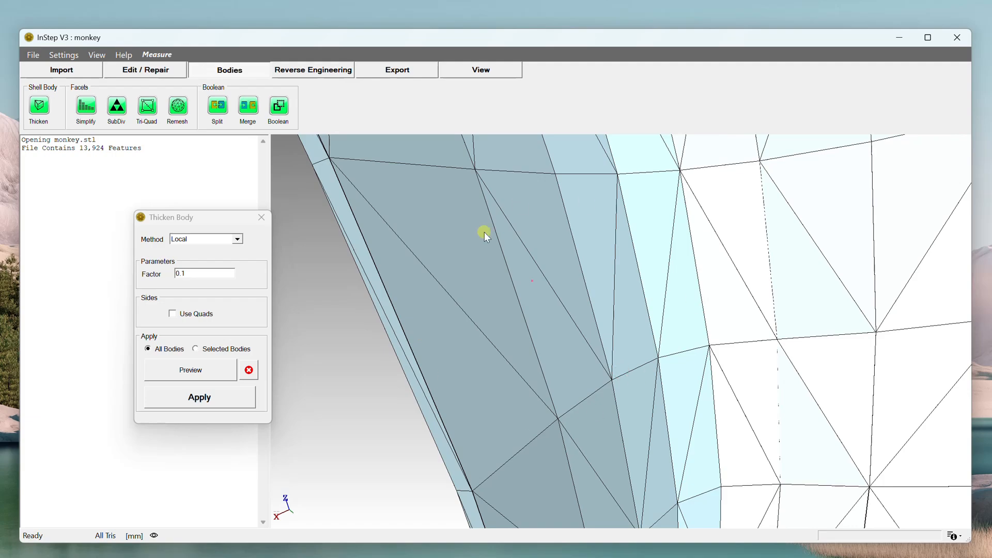
middle_click_drag(531, 294, 522, 298)
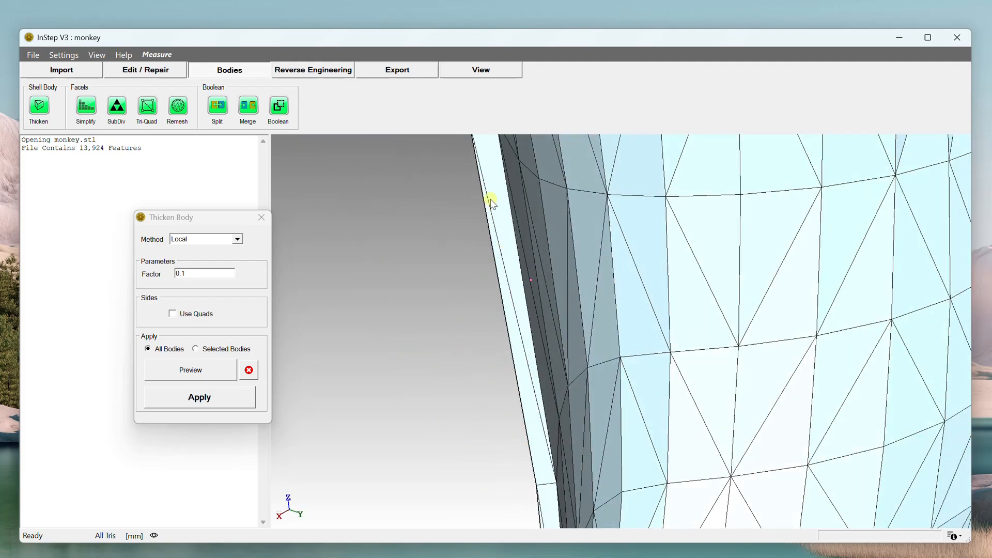
Step: Discard the Local thickening preview and inspect the original shell's facets along the eye opening's edge
left_click(253, 373)
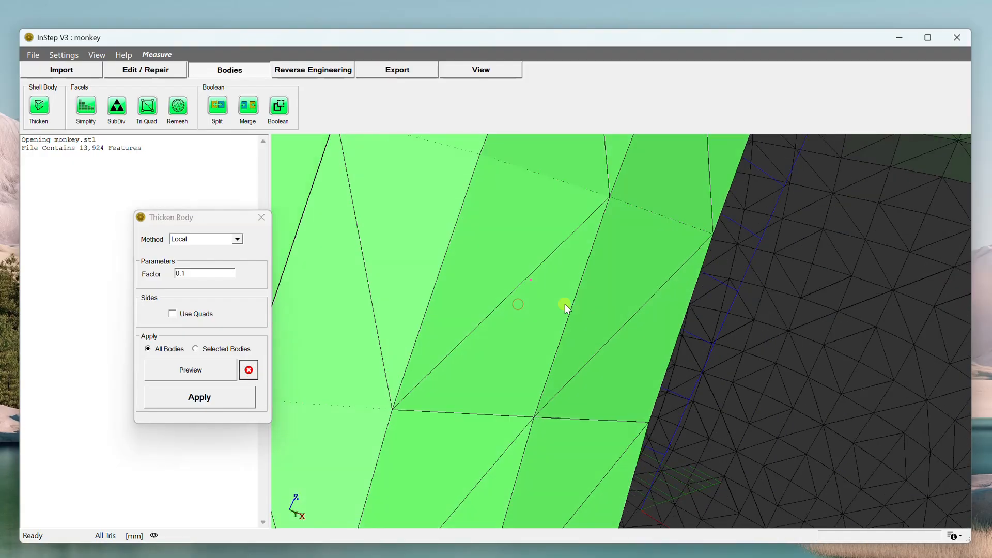
middle_click_drag(565, 304, 544, 305)
middle_click_drag(618, 267, 515, 303)
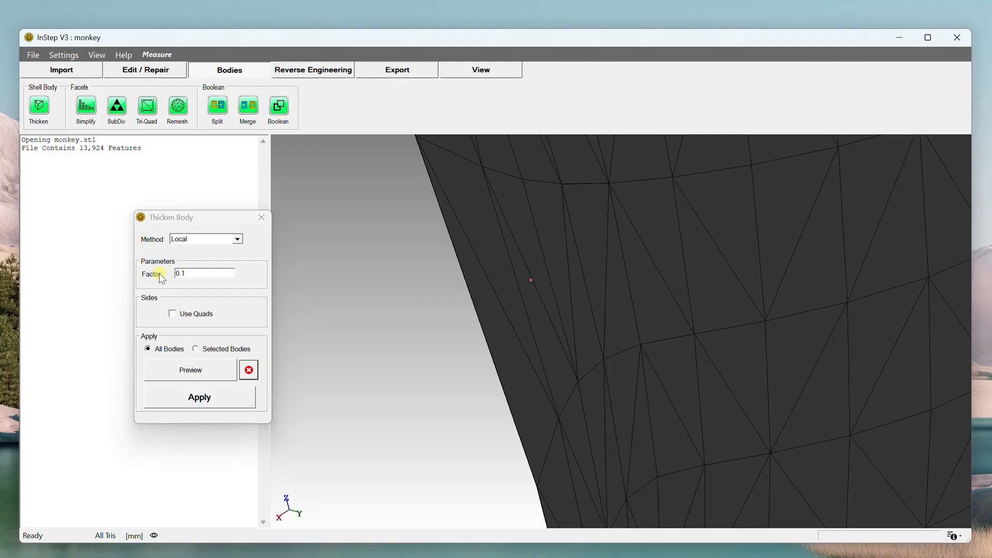
middle_click_drag(423, 293, 442, 290)
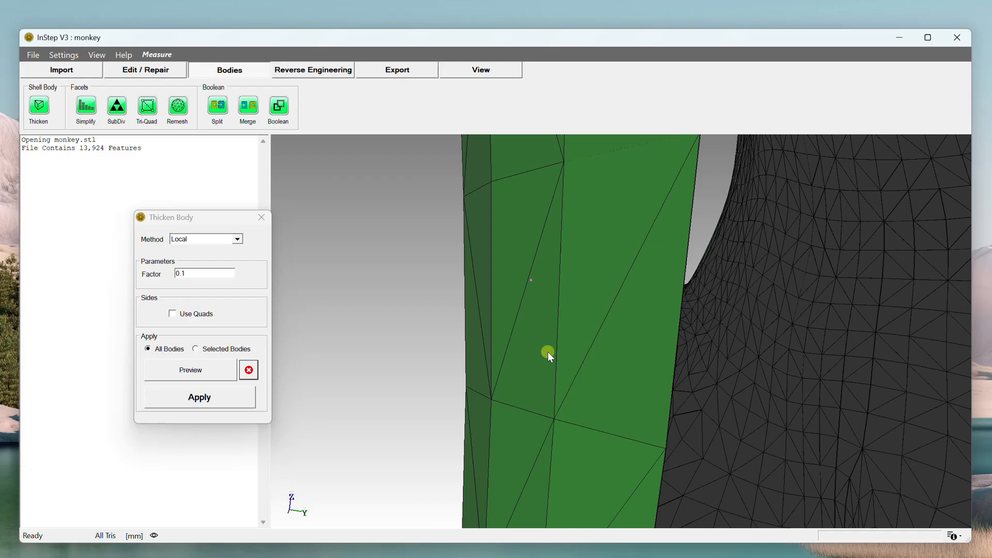
mouse_move(581, 416)
middle_mouse_down()
mouse_move(565, 421)
mouse_move(596, 420)
mouse_move(563, 417)
mouse_move(591, 414)
middle_mouse_up()
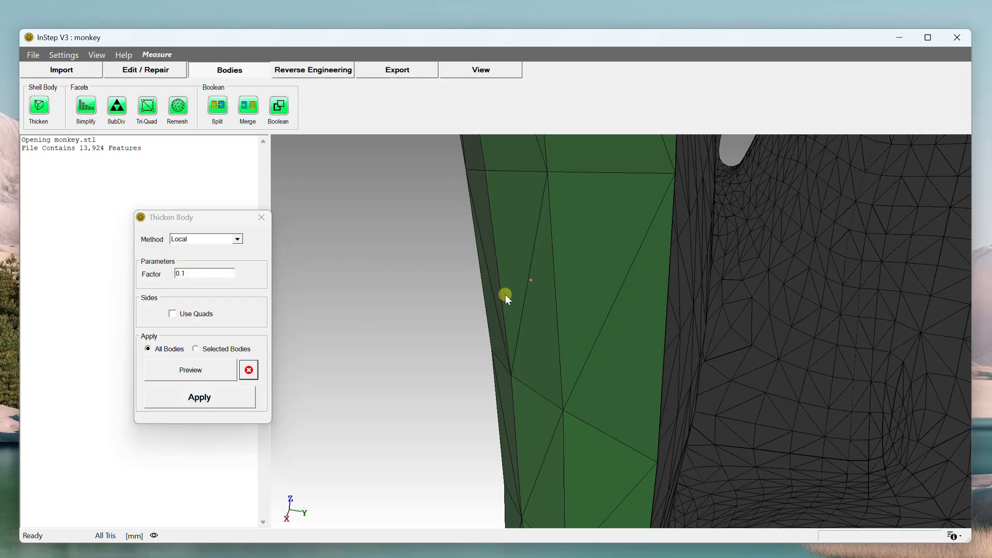
middle_click_drag(572, 302, 581, 304)
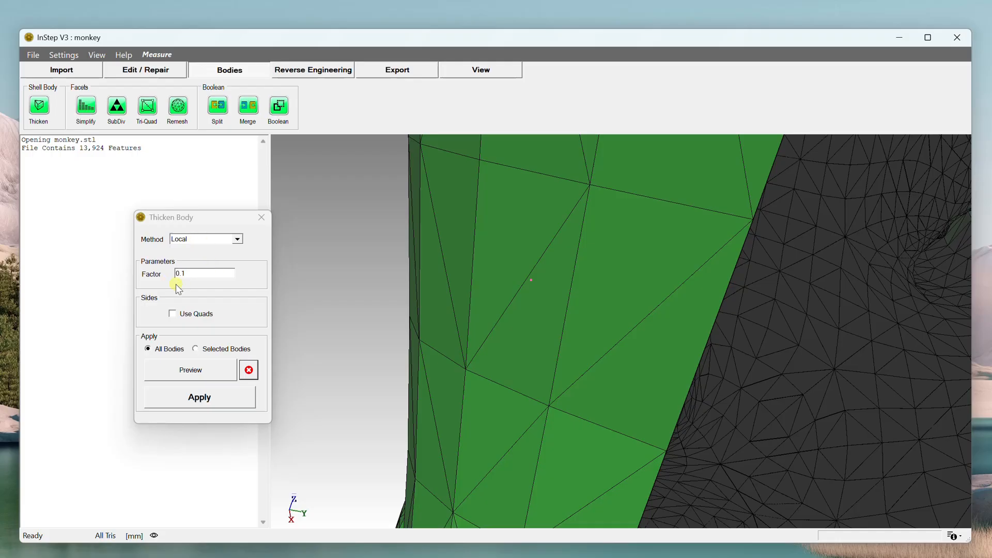
Step: Switch the thickening method to Uniform and preview it on all bodies with a distance of 0.1
left_click(196, 239)
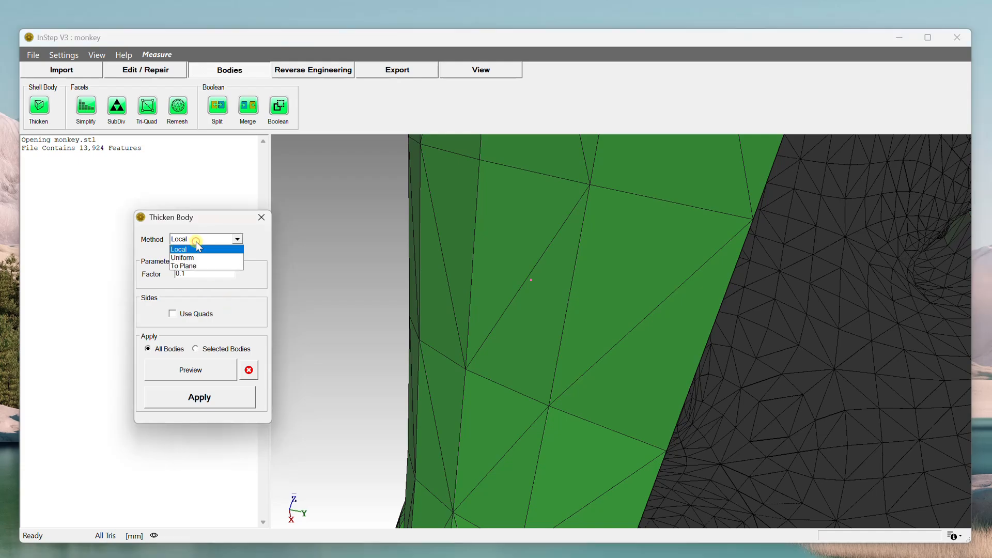
left_click(195, 258)
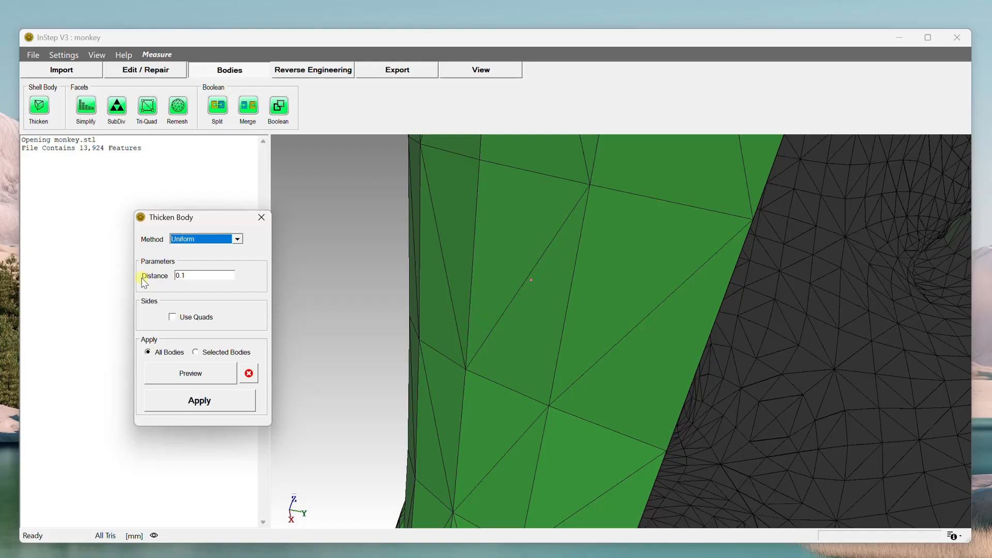
left_click(195, 379)
middle_click_drag(685, 368, 600, 362)
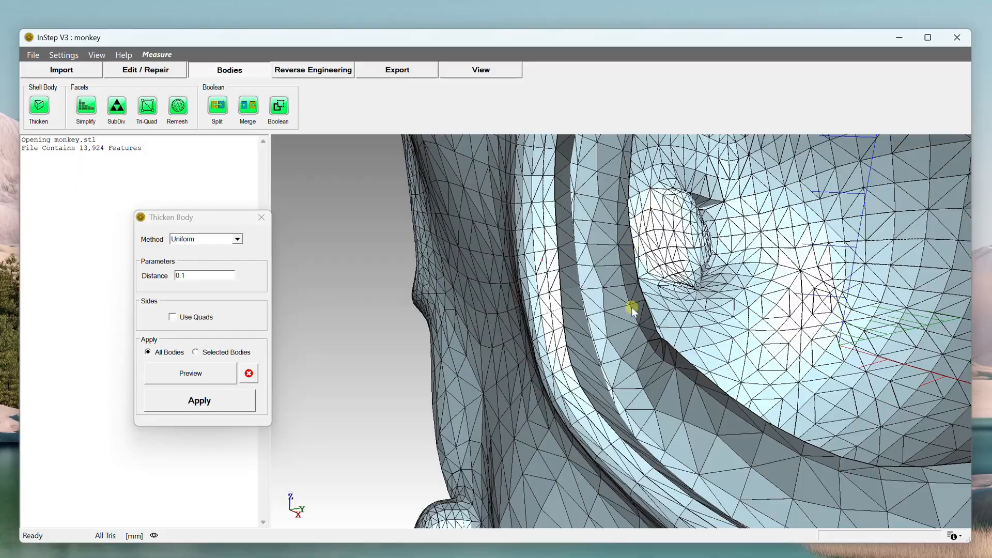
Step: Set the Uniform thickening distance to 0.01, regenerate the preview, and inspect the rim's side facets
left_click(182, 276)
type("0")
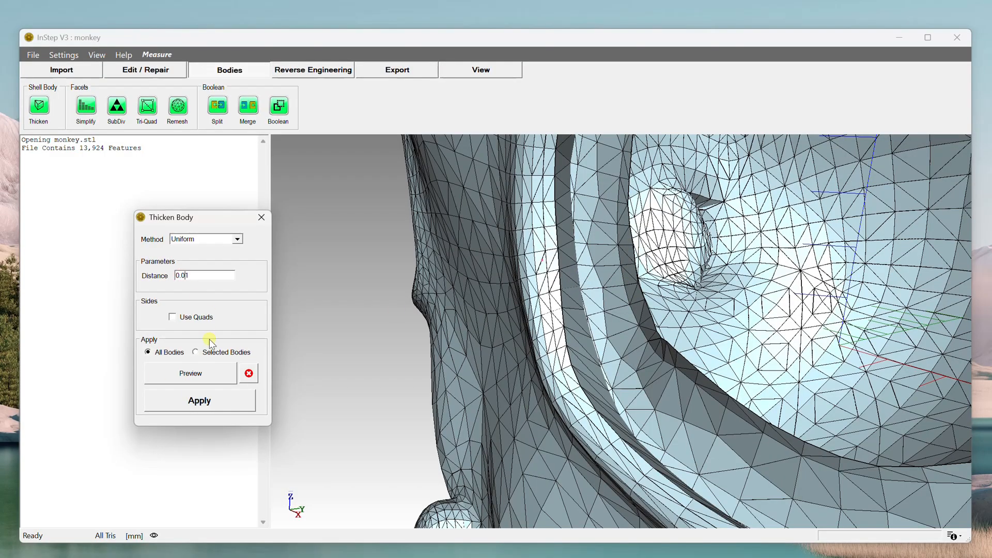
left_click(190, 369)
middle_click_drag(594, 277, 564, 294)
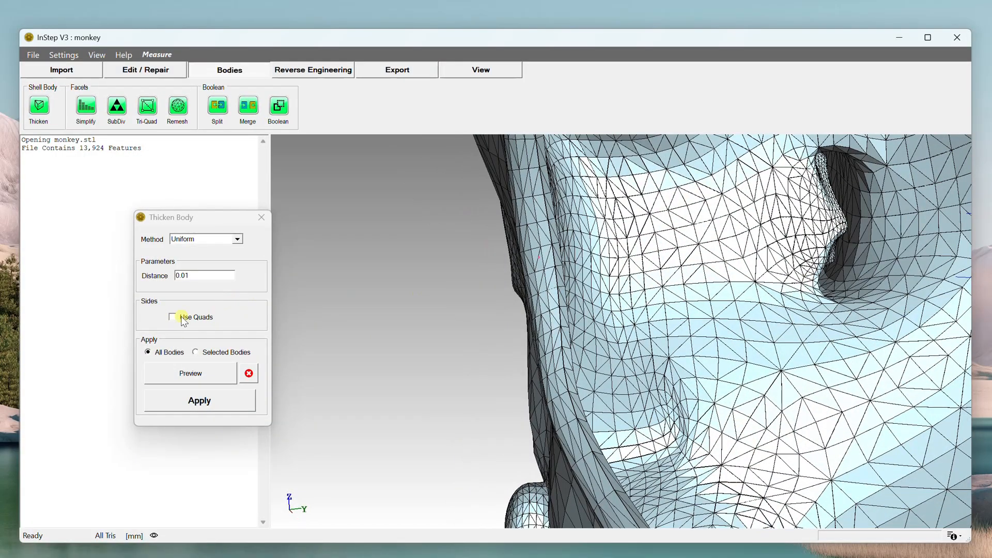
middle_click_drag(485, 296, 610, 284)
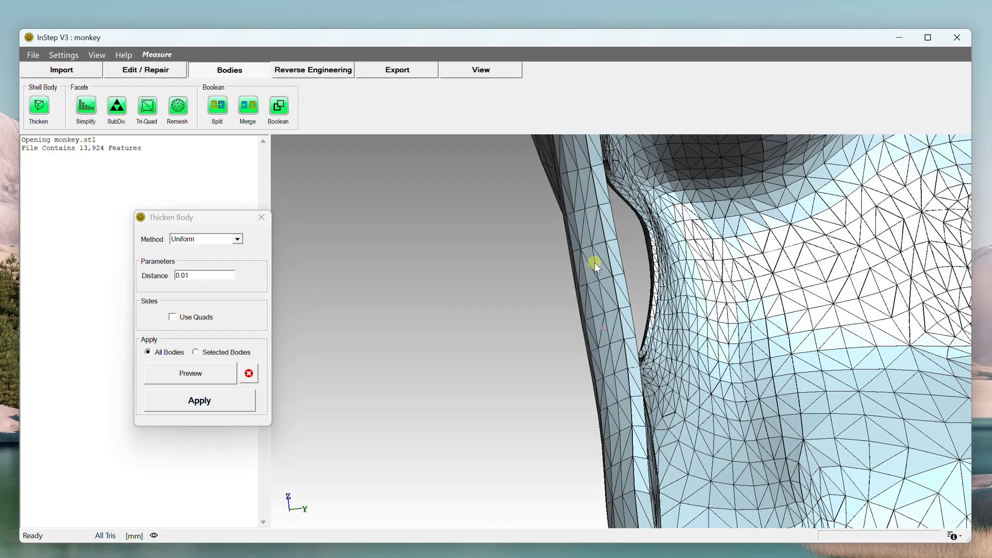
middle_click_drag(634, 243, 598, 222)
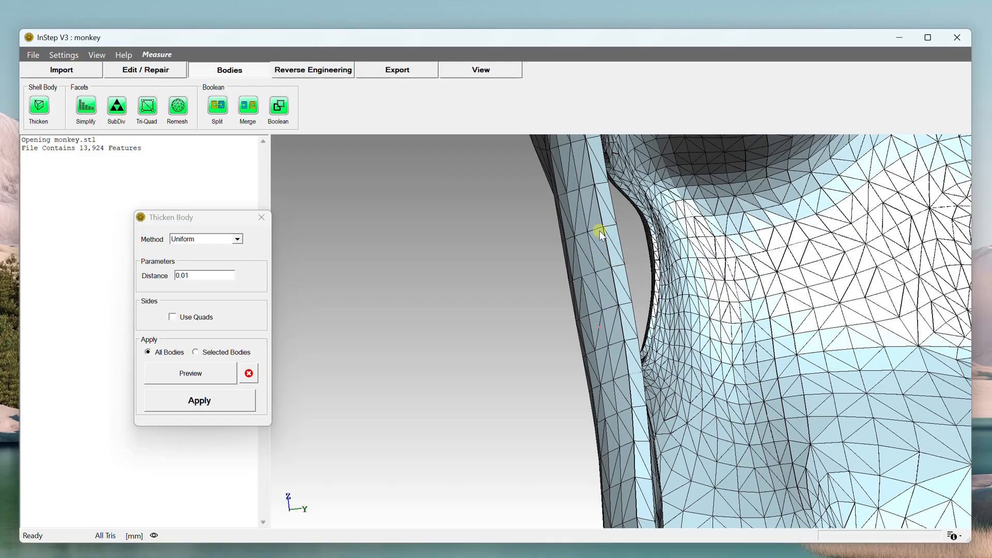
Step: Enable quads for the thickened sides, regenerate the Uniform preview, and inspect the rim around the eye opening
left_click(190, 317)
left_click(200, 373)
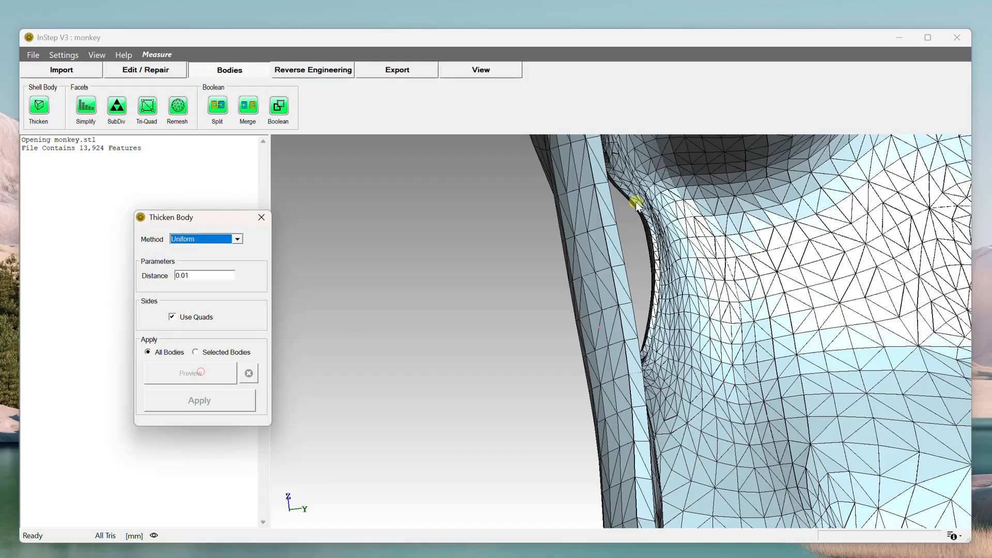
middle_click_drag(607, 255, 578, 279)
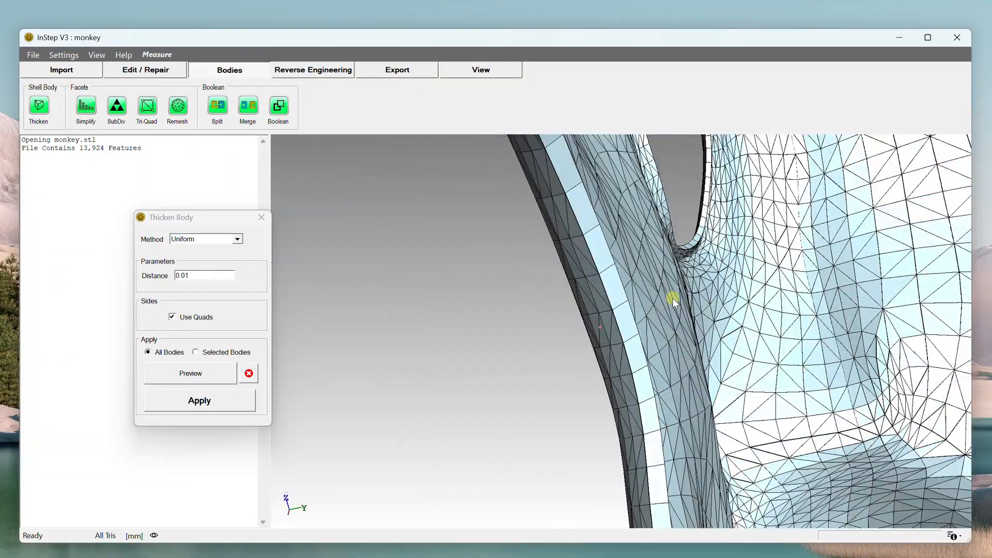
Step: Inspect the quad side facets along the thickened rim, and turn off quads for the sides
middle_click_drag(630, 319, 612, 239)
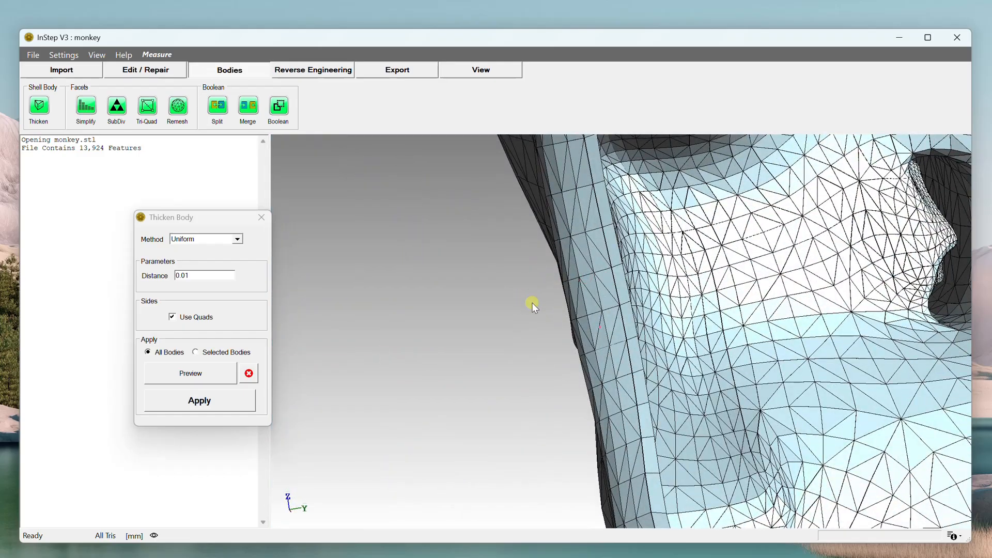
mouse_move(553, 293)
middle_mouse_down()
mouse_move(578, 288)
mouse_move(551, 293)
middle_mouse_up()
left_click(183, 317)
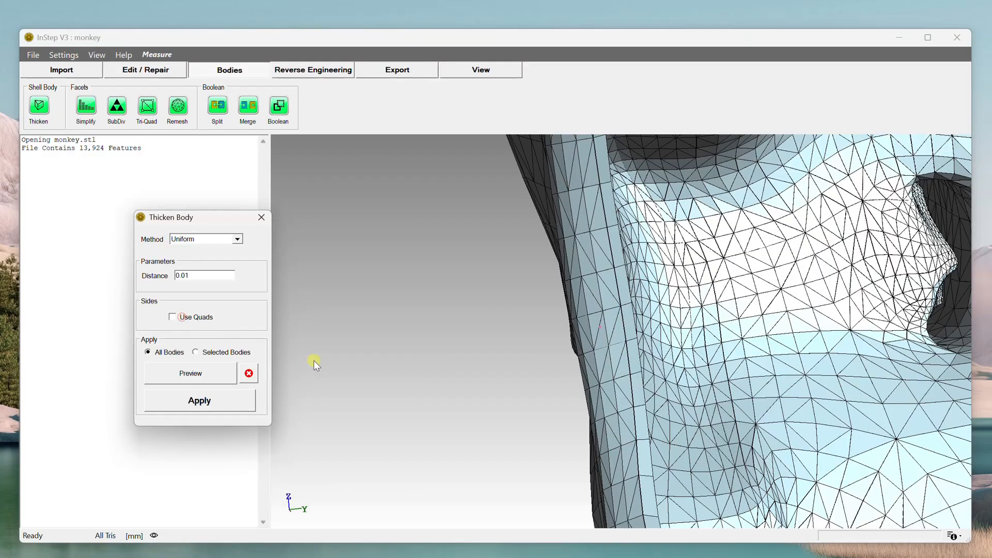
middle_click_drag(550, 353, 603, 337)
middle_click_drag(545, 325, 539, 319)
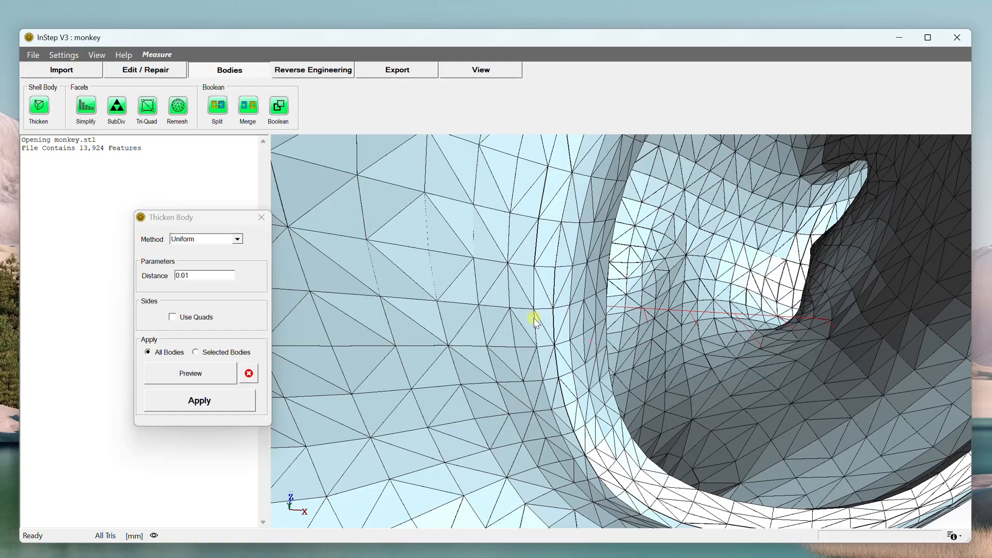
Step: Examine the Uniform thickening preview on the whole monkey head and around both eye openings
key("Home")
middle_click_drag(637, 290, 616, 318)
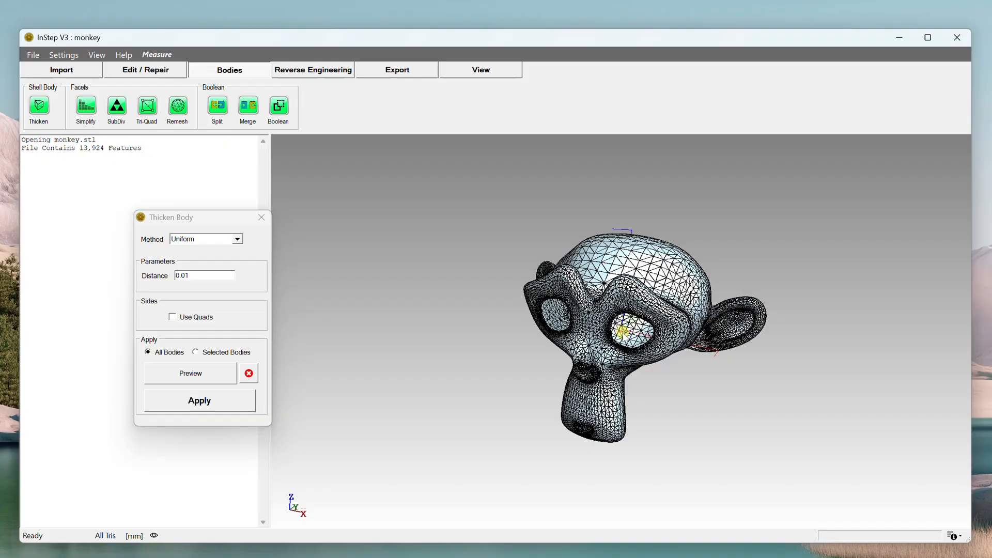
scroll(623, 331, "up", 6)
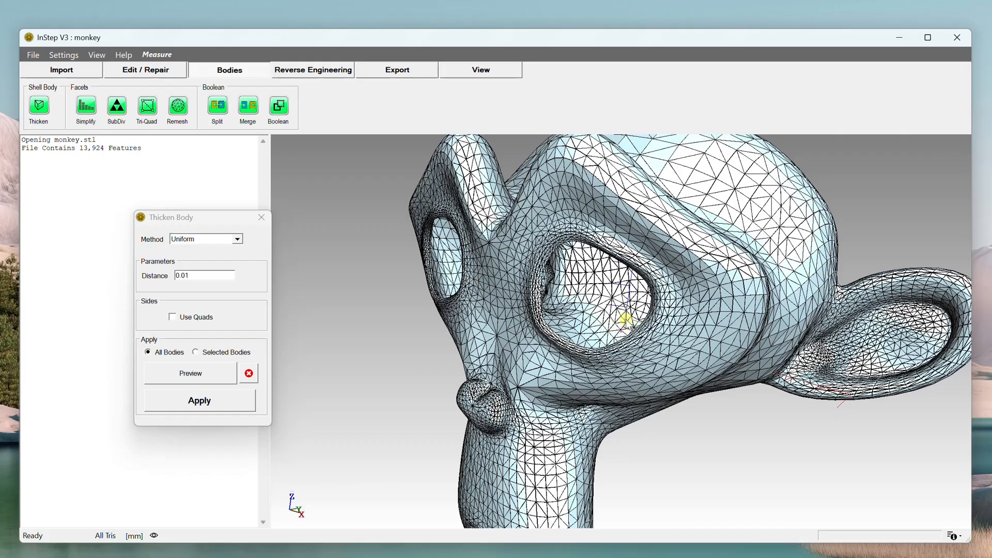
middle_click_drag(573, 253, 579, 262)
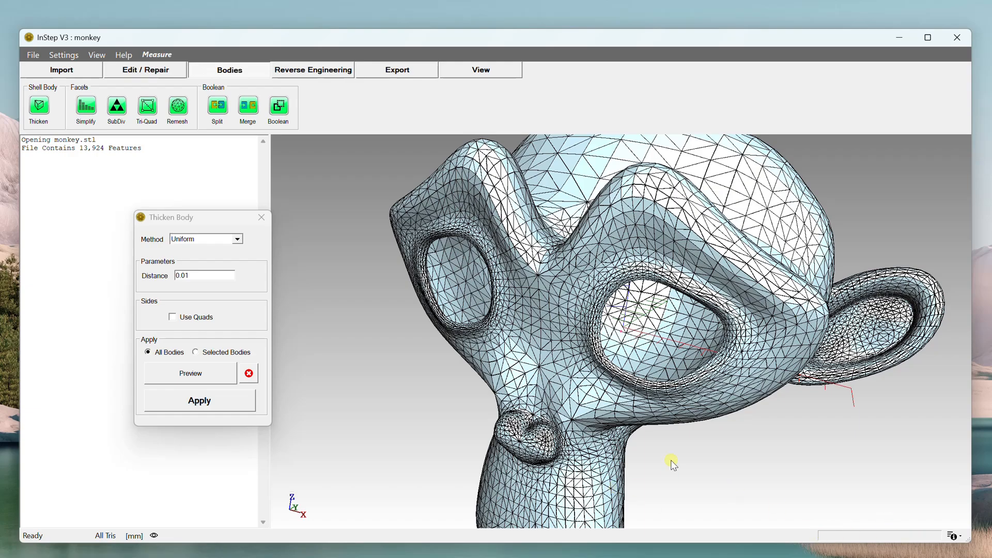
middle_click_drag(671, 462, 623, 423)
scroll(509, 341, "up", 3)
scroll(505, 363, "down", 6)
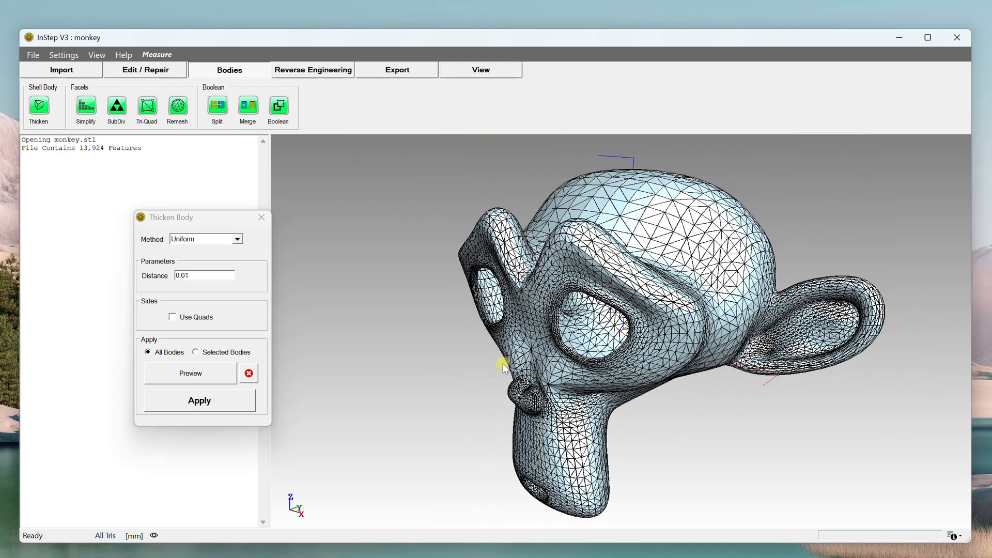
Step: Switch the thickening method to To Plane, use the X/Y coordinate plane, and preview it on all bodies
left_click(237, 240)
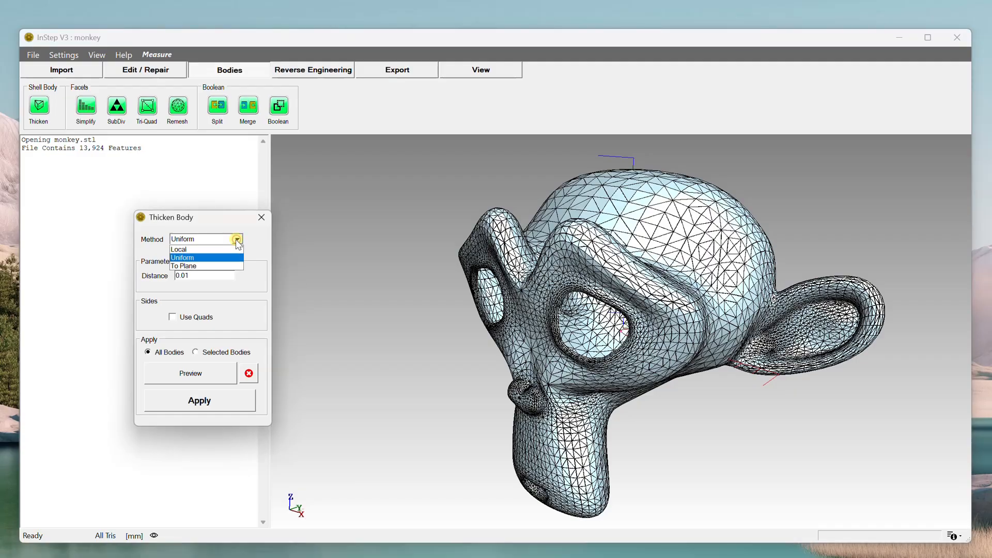
left_click(207, 266)
mouse_move(508, 330)
middle_mouse_down()
mouse_move(521, 317)
mouse_move(509, 325)
middle_mouse_up()
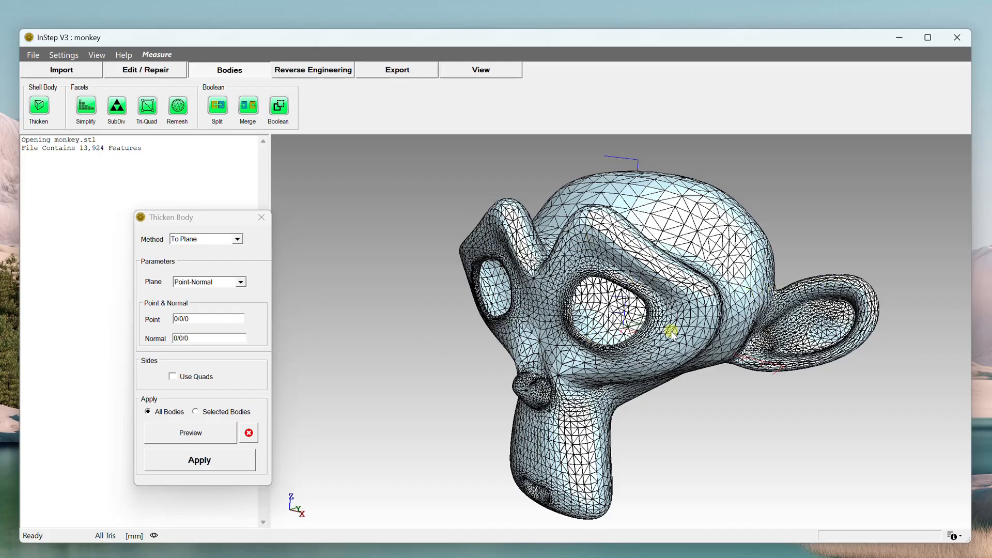
scroll(587, 362, "down", 2)
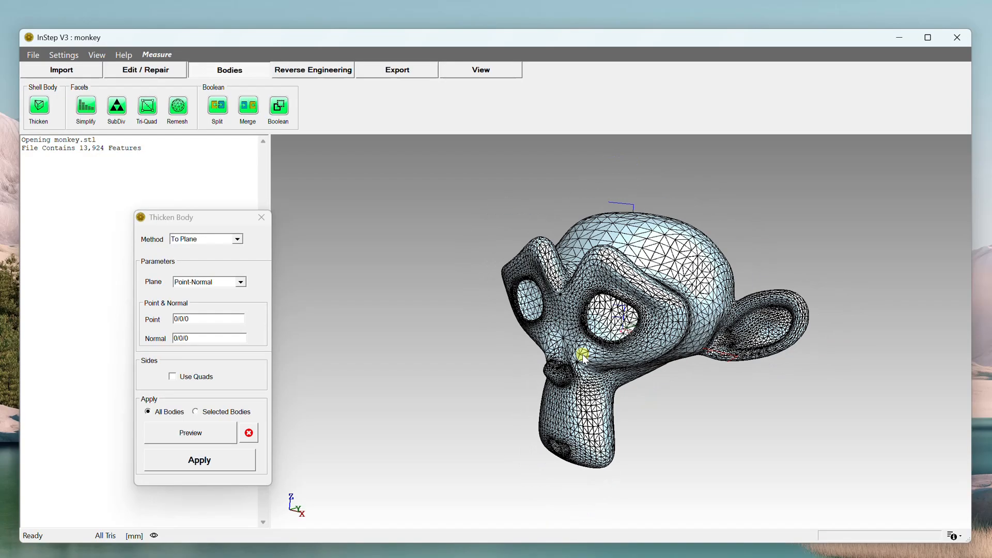
scroll(586, 362, "up", 5)
left_click(241, 283)
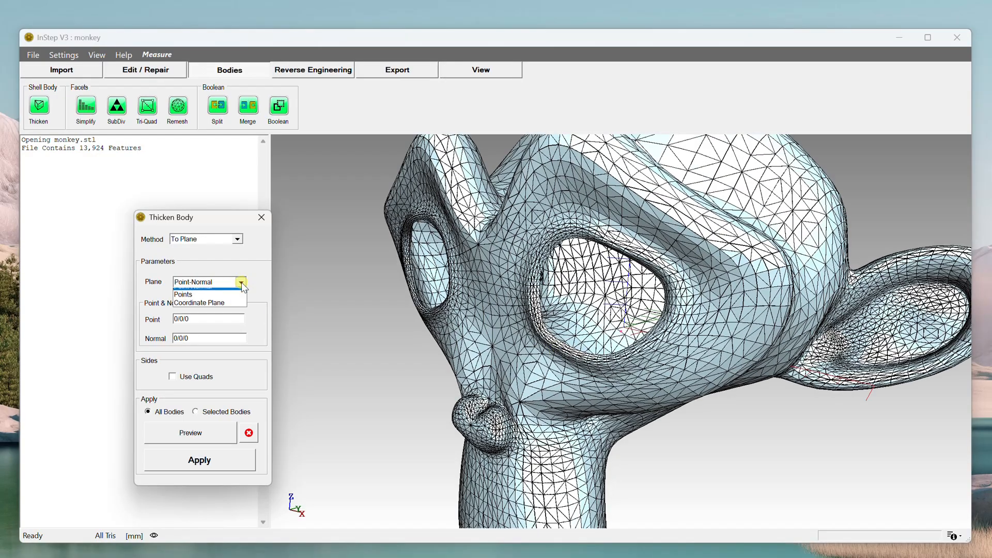
left_click(210, 310)
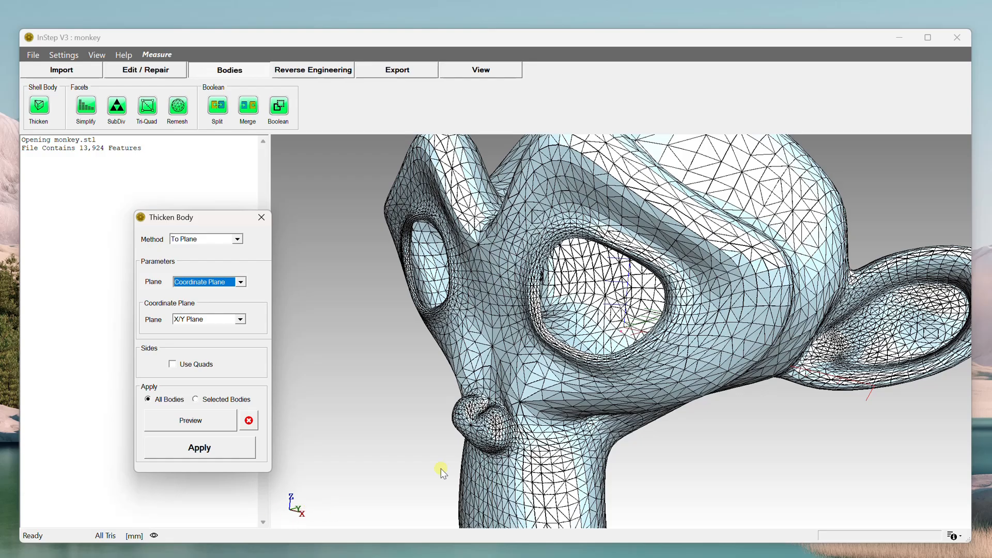
scroll(517, 377, "down", 7)
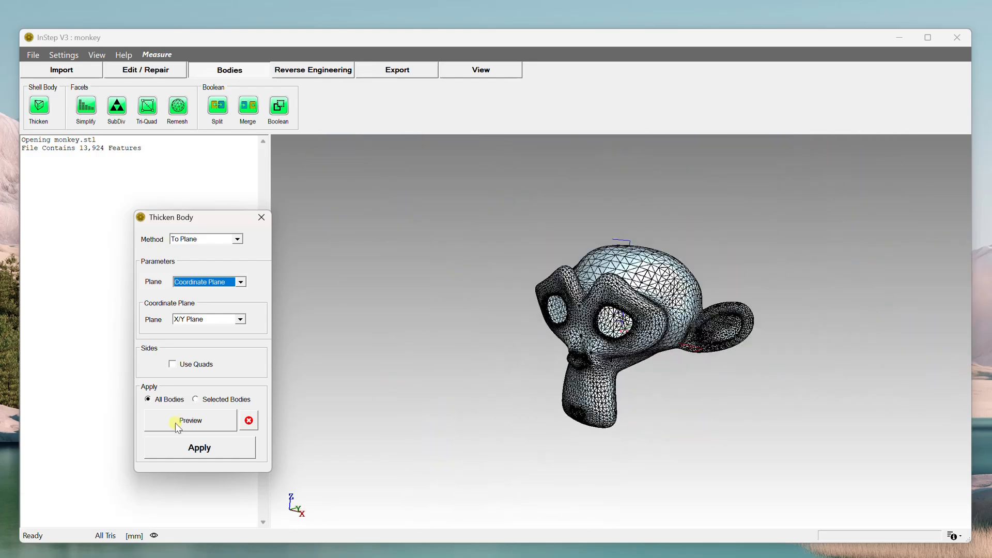
left_click(189, 419)
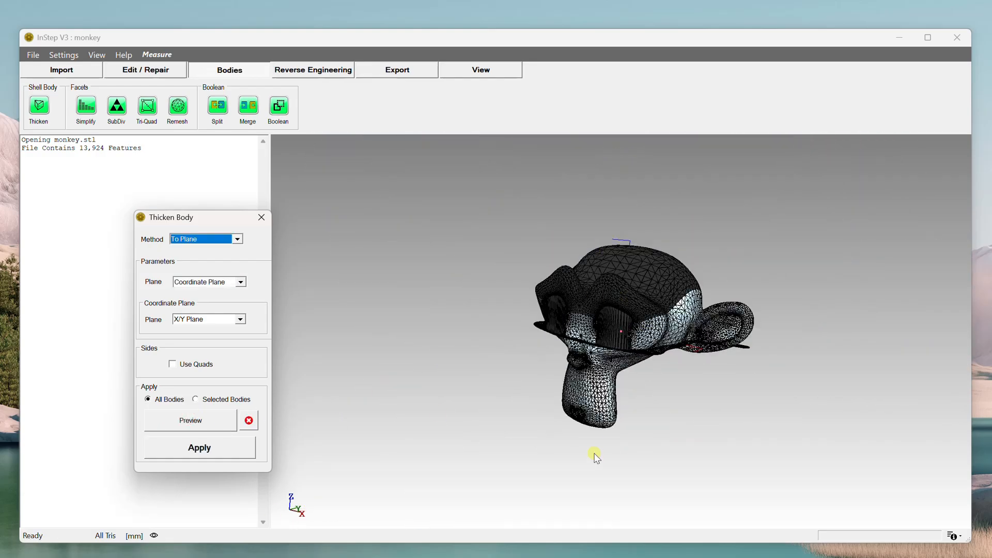
Step: Examine how the To Plane preview projects the shell and eye openings onto the X/Y plane
scroll(572, 353, "up", 7)
middle_click_drag(582, 339, 575, 470)
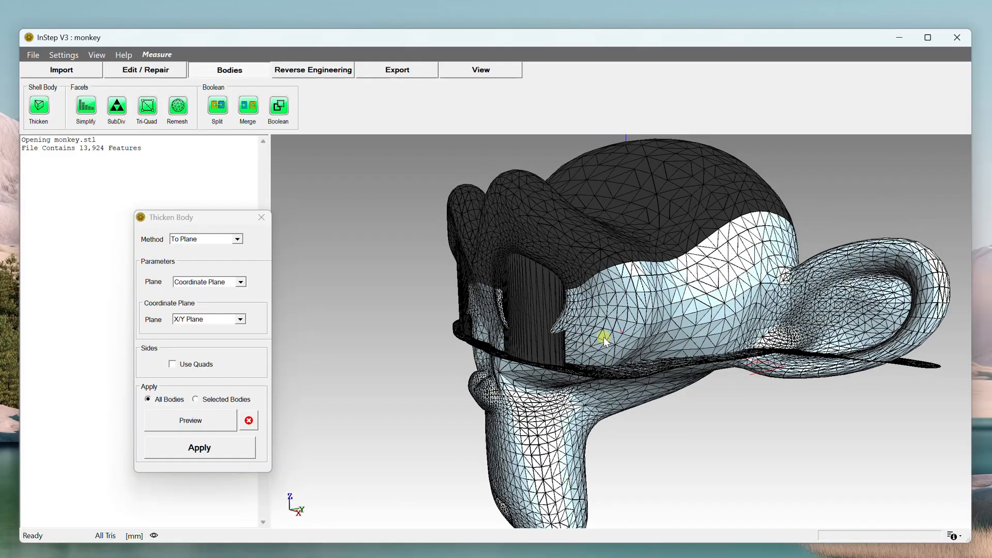
middle_click_drag(598, 336, 471, 350)
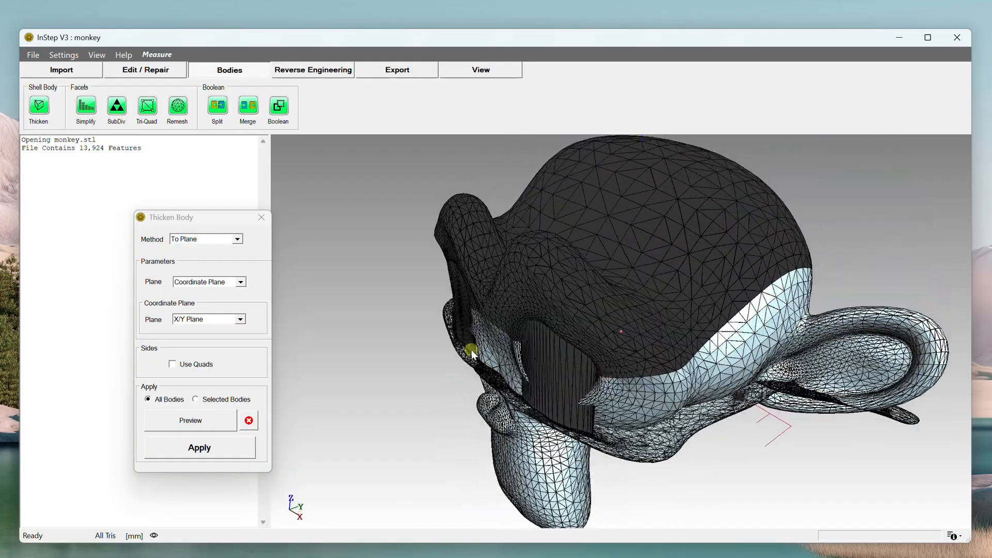
middle_click_drag(803, 432, 625, 184)
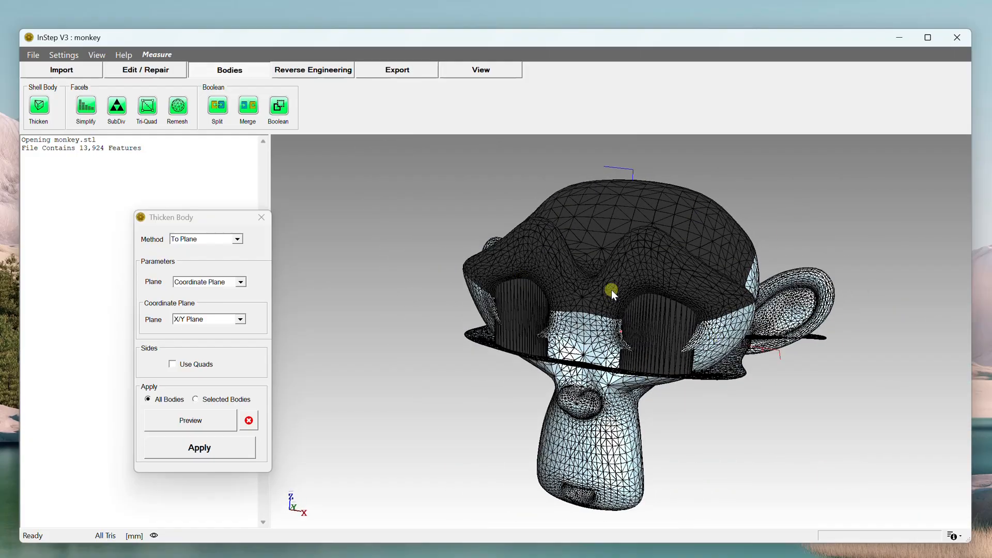
scroll(577, 310, "up", 4)
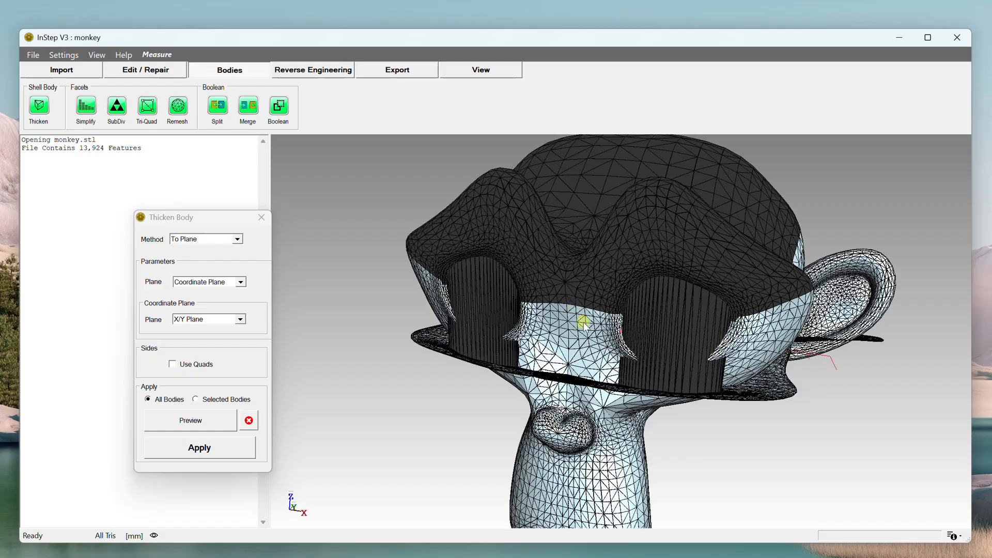
scroll(652, 299, "down", 3)
middle_click_drag(653, 299, 659, 276)
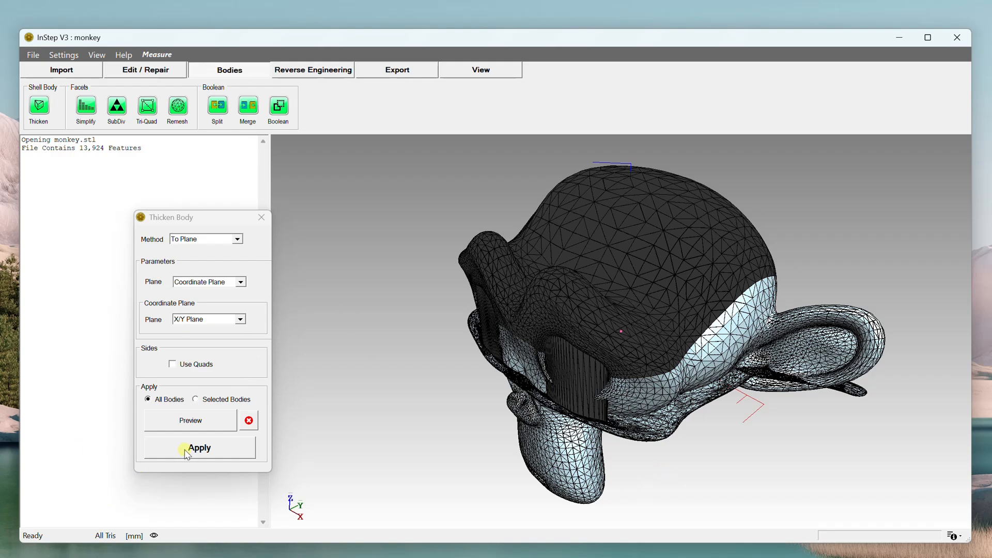
Step: Discard the To Plane thickening preview and reopen the original monkey.stl sample with its filled eyes
left_click(261, 218)
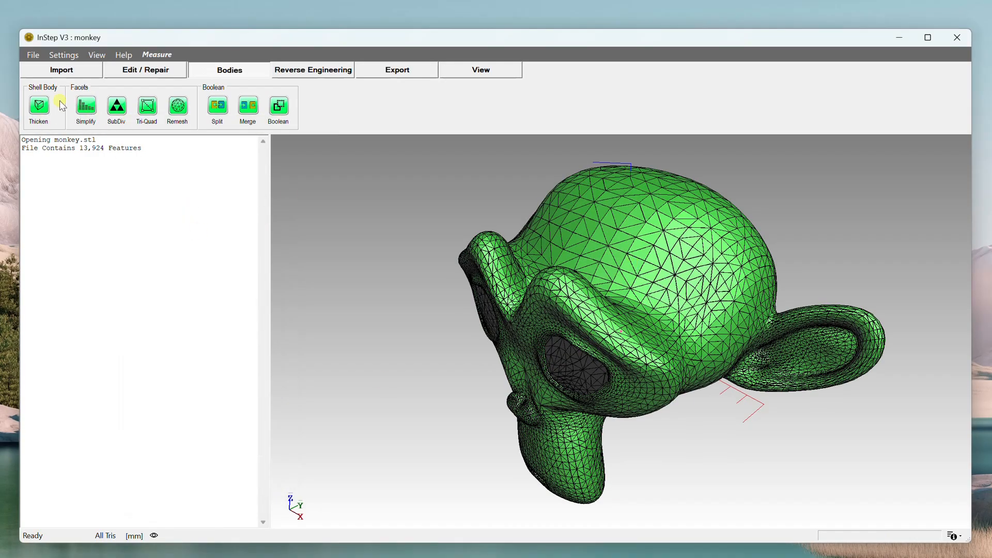
left_click(33, 55)
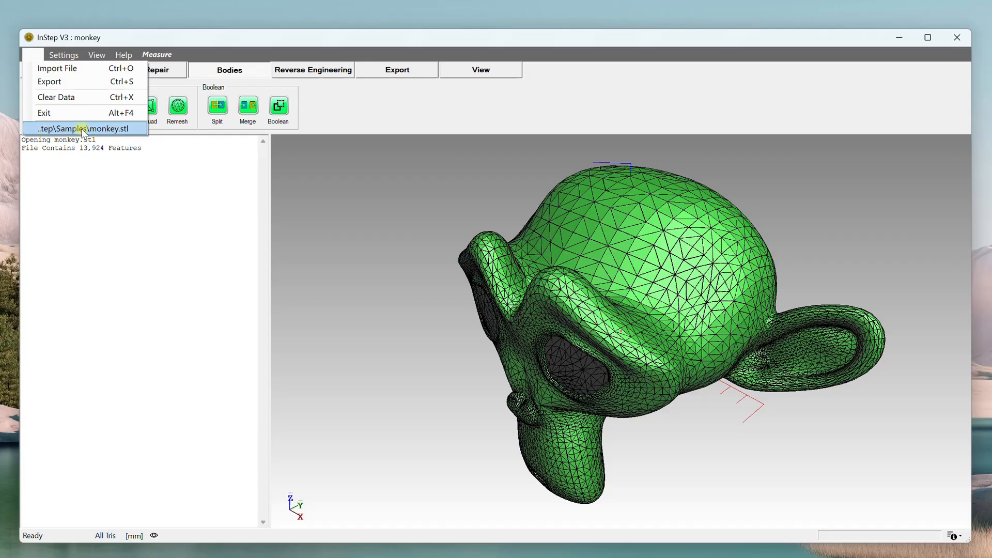
left_click(114, 129)
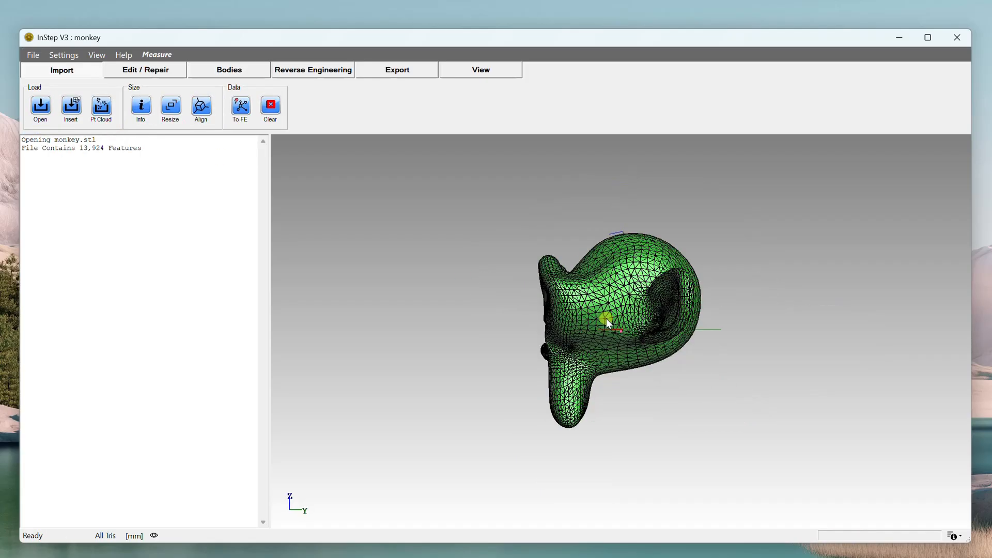
middle_click_drag(638, 329, 637, 312)
scroll(641, 297, "up", 7)
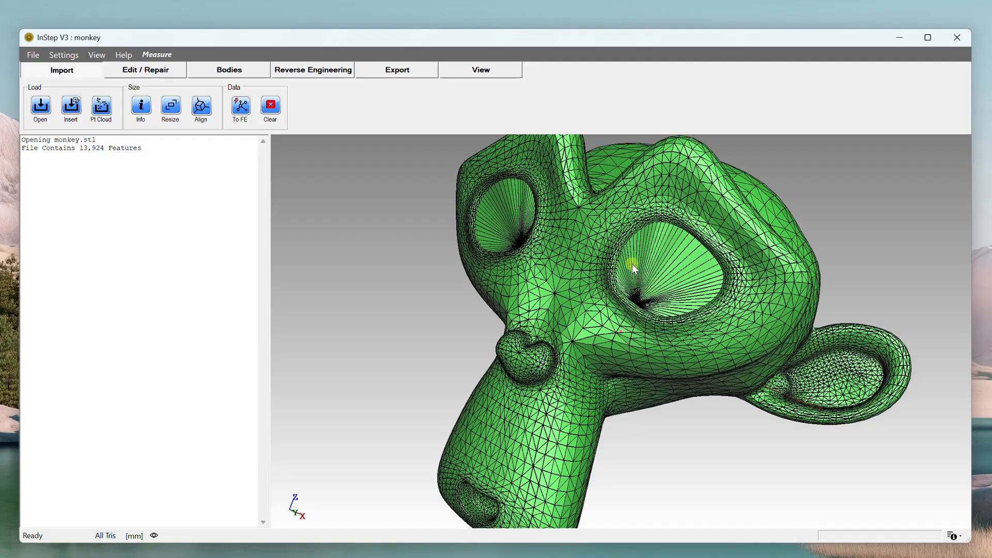
middle_click_drag(633, 263, 661, 262)
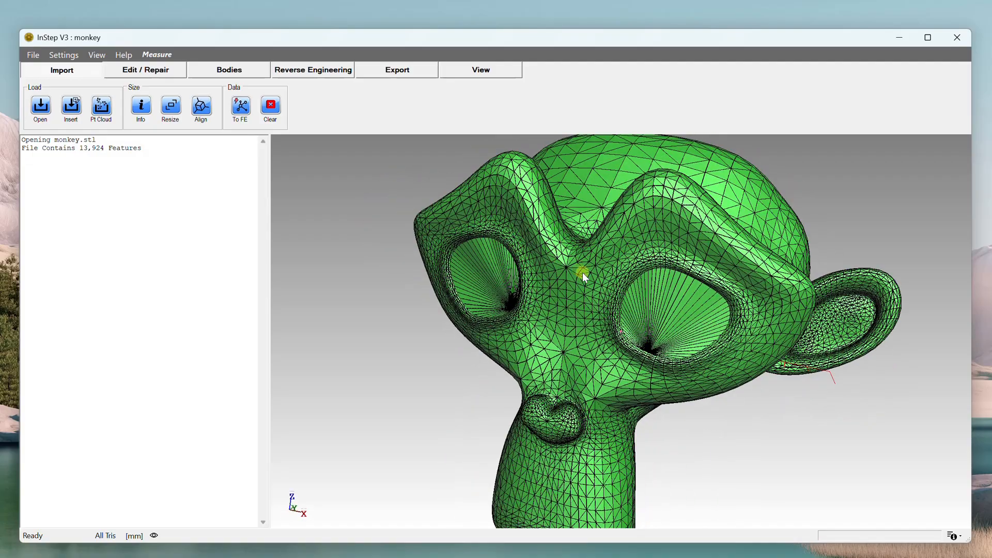
Step: Start the Simplify command on the monkey body, and check the file's feature count and the model's facet density
left_click(220, 69)
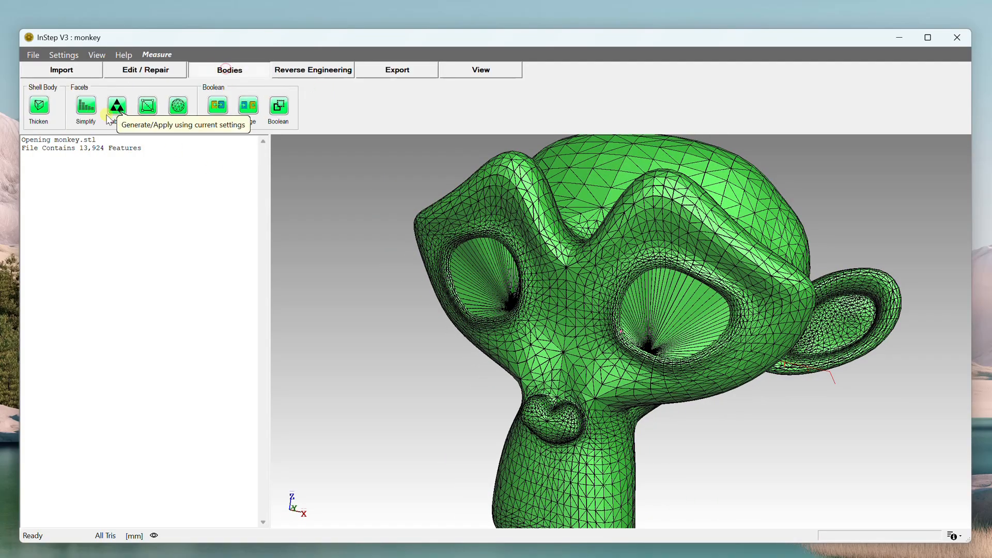
left_click(87, 107)
middle_click_drag(387, 295, 523, 321)
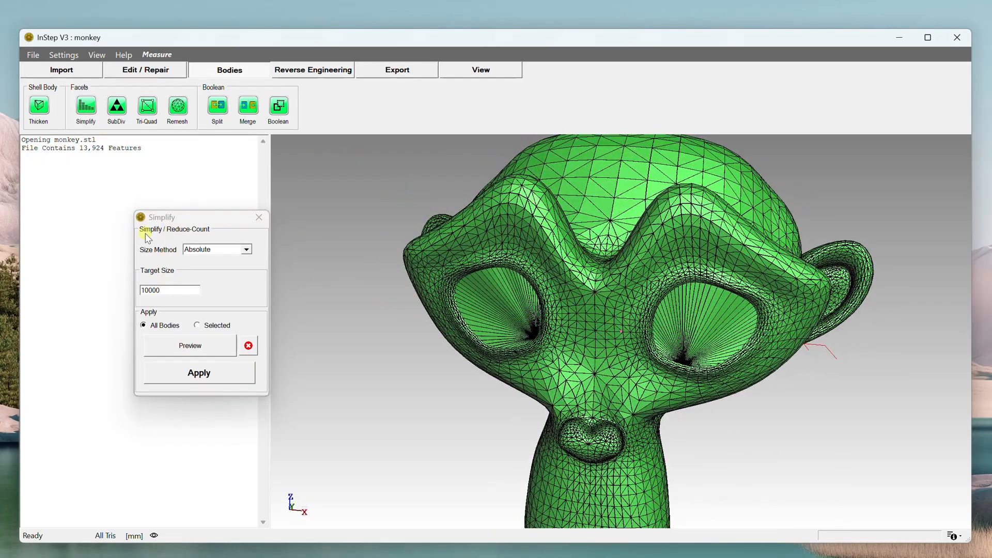
left_click_drag(185, 215, 341, 273)
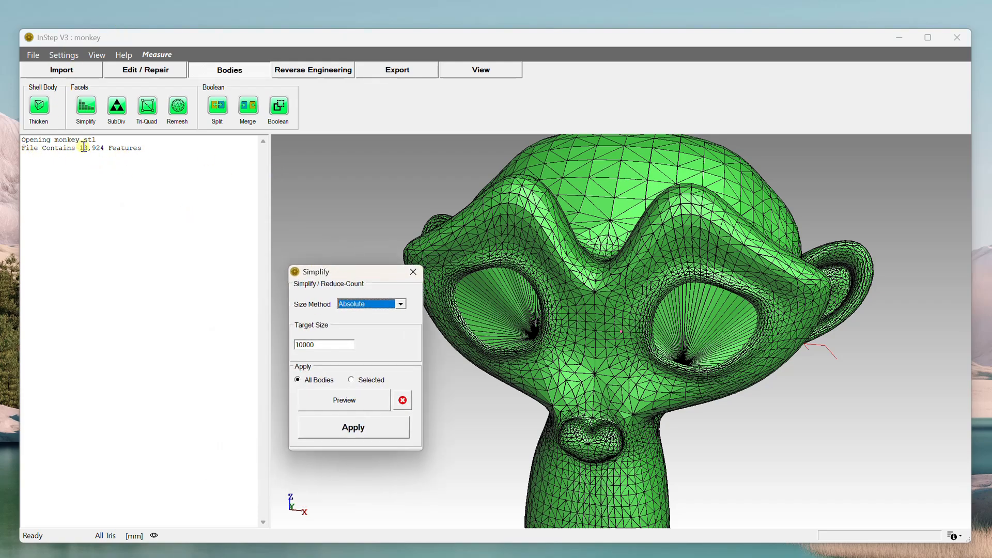
left_click_drag(80, 150, 104, 150)
left_click_drag(657, 220, 594, 208)
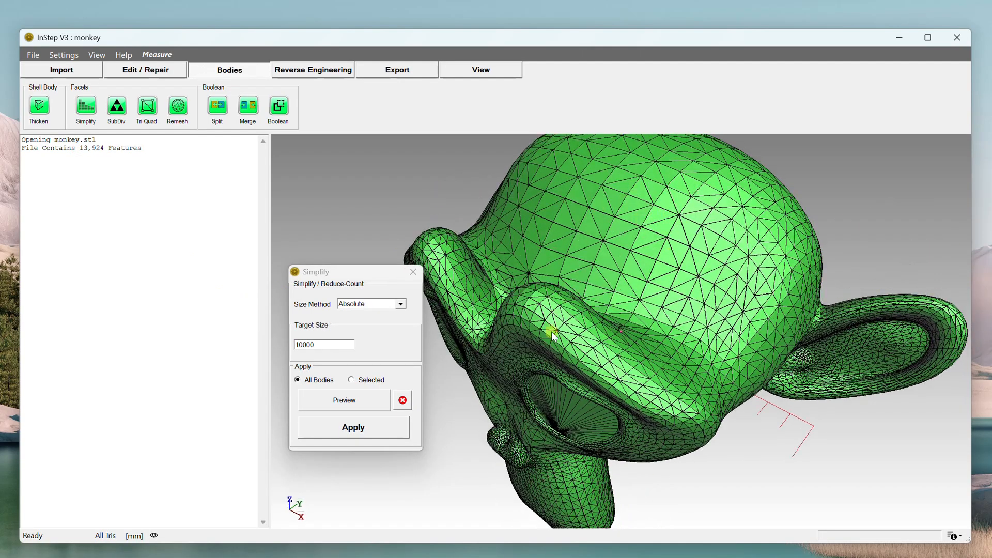
left_click_drag(615, 253, 628, 243)
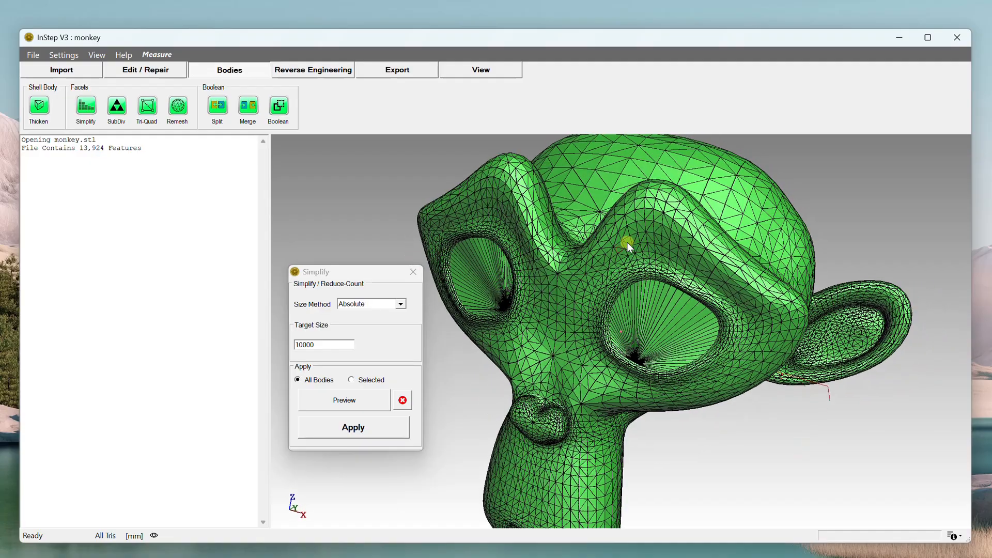
Step: Set the Simplify target size to 1000 with the Absolute size method and preview the reduction on all bodies
left_click_drag(342, 270, 161, 182)
left_click(126, 257)
key("BackSpace")
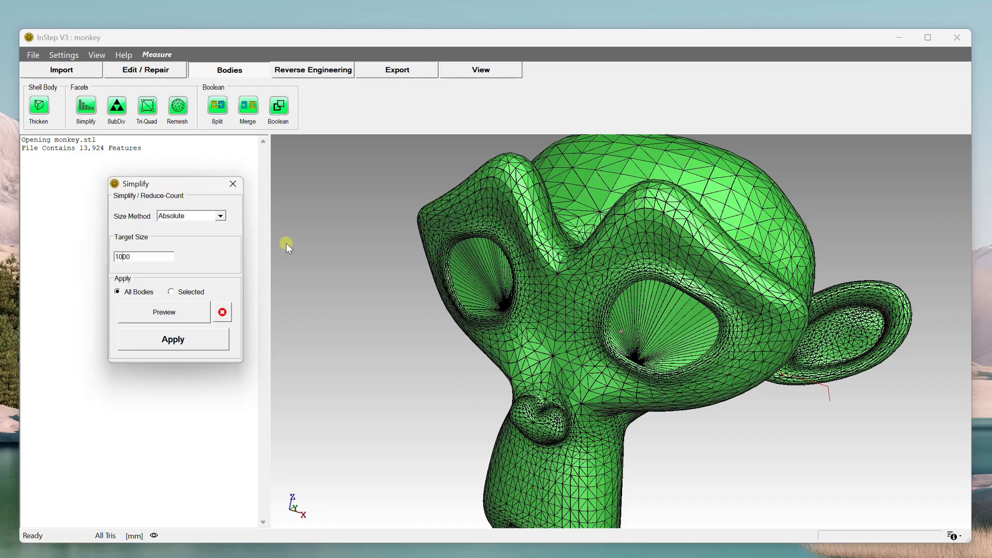
left_click(221, 217)
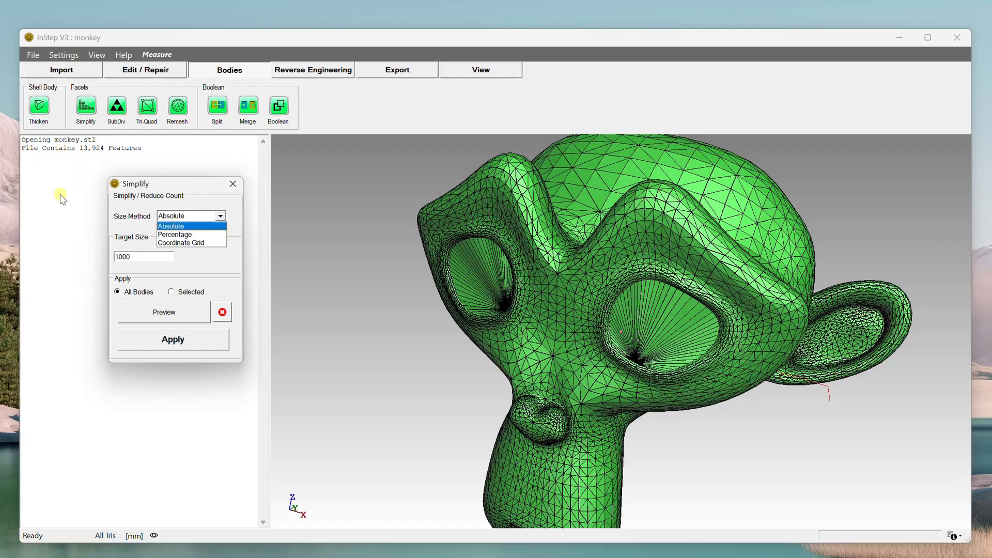
left_click(180, 226)
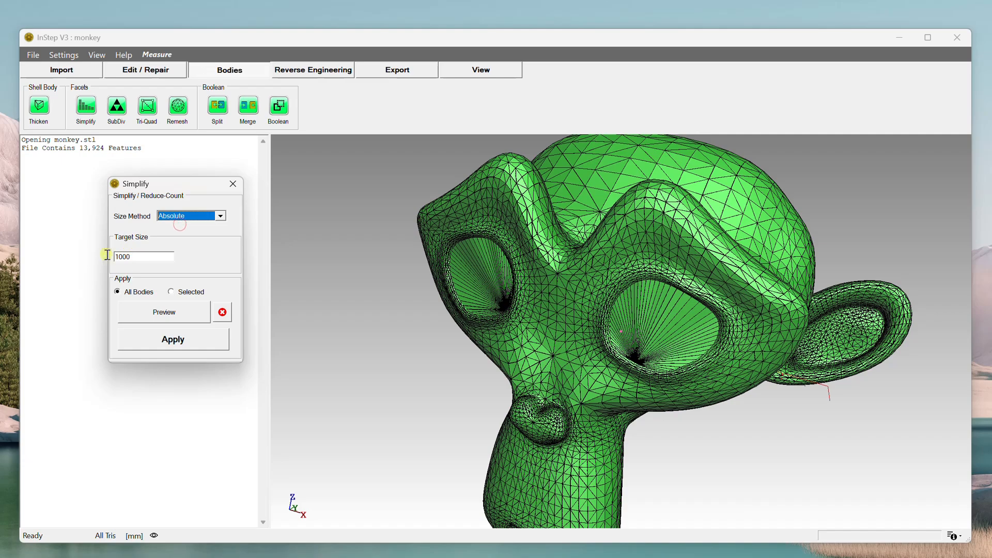
scroll(476, 319, "up", 3)
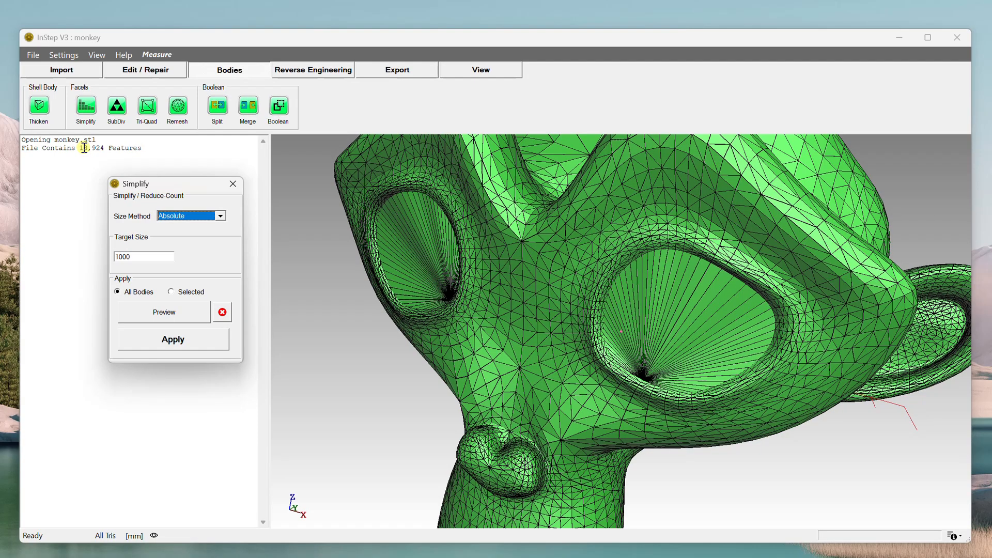
left_click(170, 314)
Step: Inspect the coarser facets of the simplified monkey preview from several sides
scroll(579, 325, "up", 2)
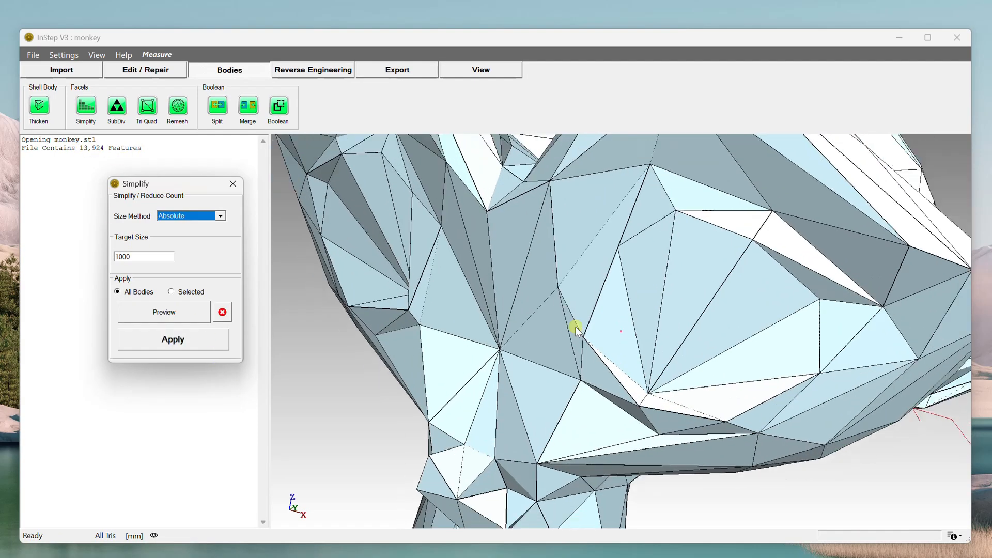
scroll(577, 325, "down", 4)
left_click_drag(579, 320, 437, 313)
left_click_drag(667, 318, 633, 341)
left_click_drag(580, 384, 654, 178)
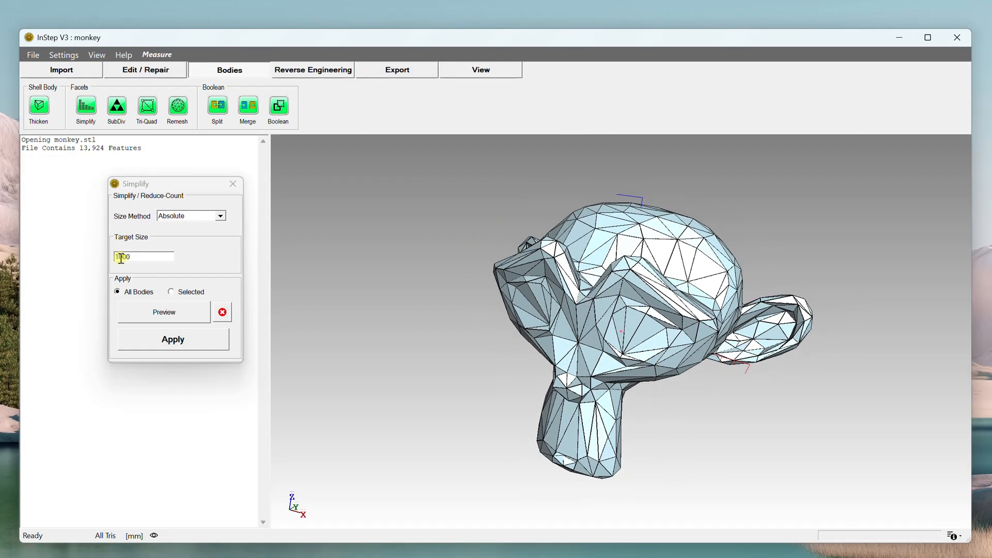
Step: Set the Simplify target size to 100 and preview the reduction on all bodies
left_click_drag(122, 256, 132, 257)
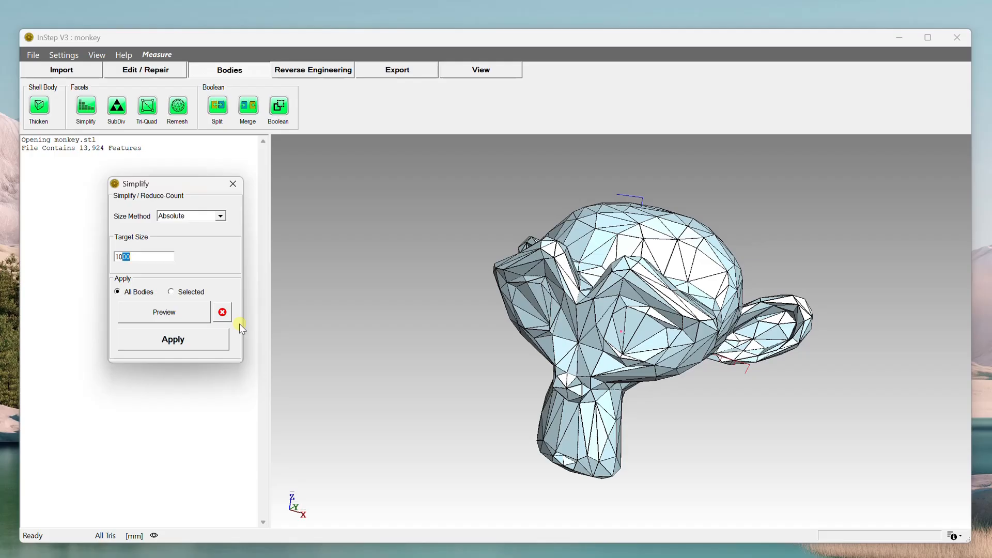
type("0")
left_click(169, 313)
left_click_drag(562, 298, 505, 365)
scroll(684, 355, "down", 5)
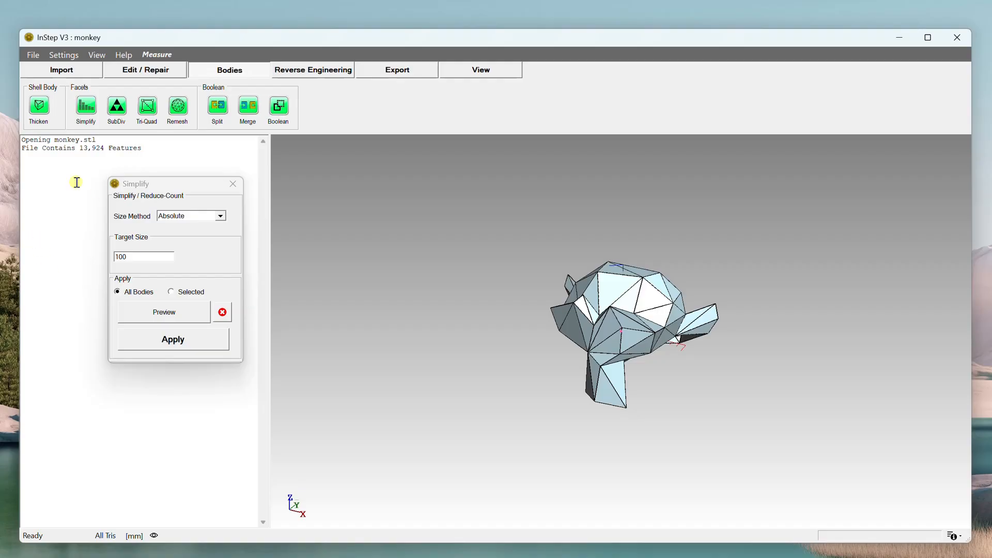
scroll(630, 301, "up", 2)
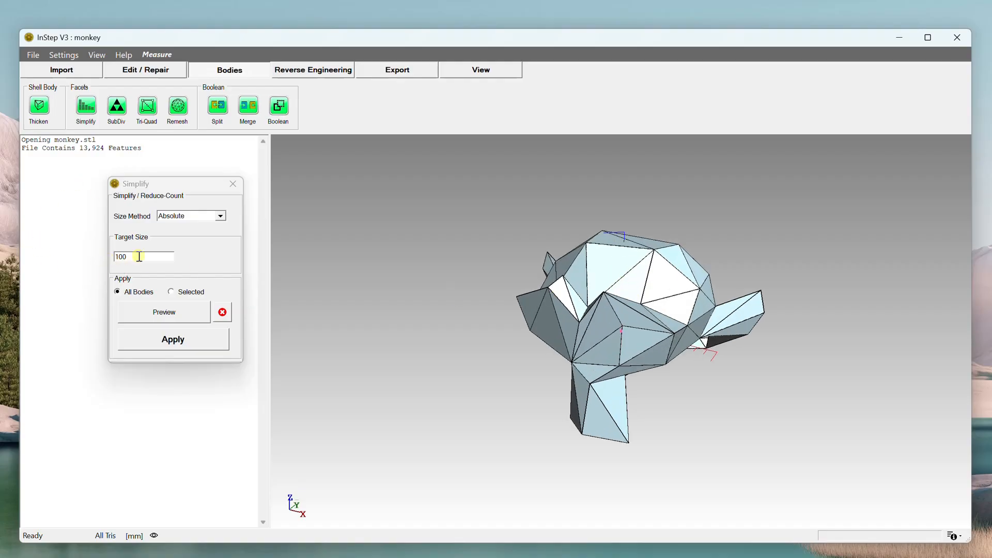
Step: Set the absolute target size to 2000 and preview the monkey with this finer reduction
left_click_drag(119, 257, 63, 274)
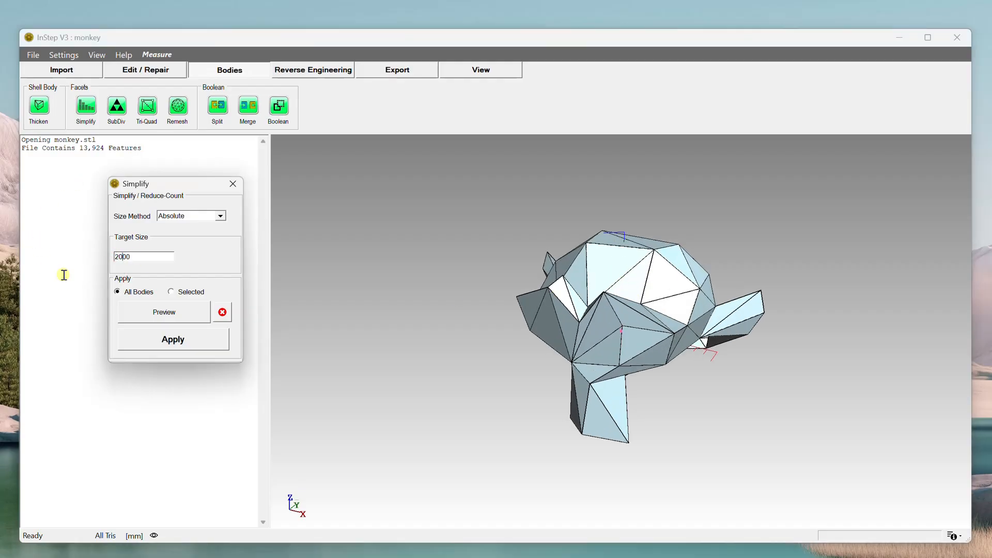
left_click(164, 312)
left_click_drag(650, 340, 614, 310)
scroll(626, 299, "up", 3)
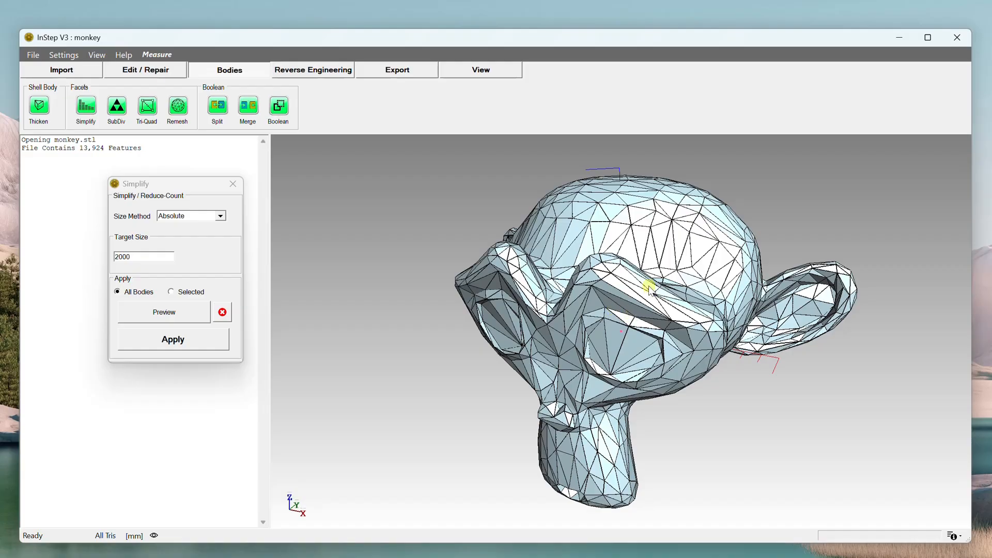
left_click_drag(760, 267, 738, 305)
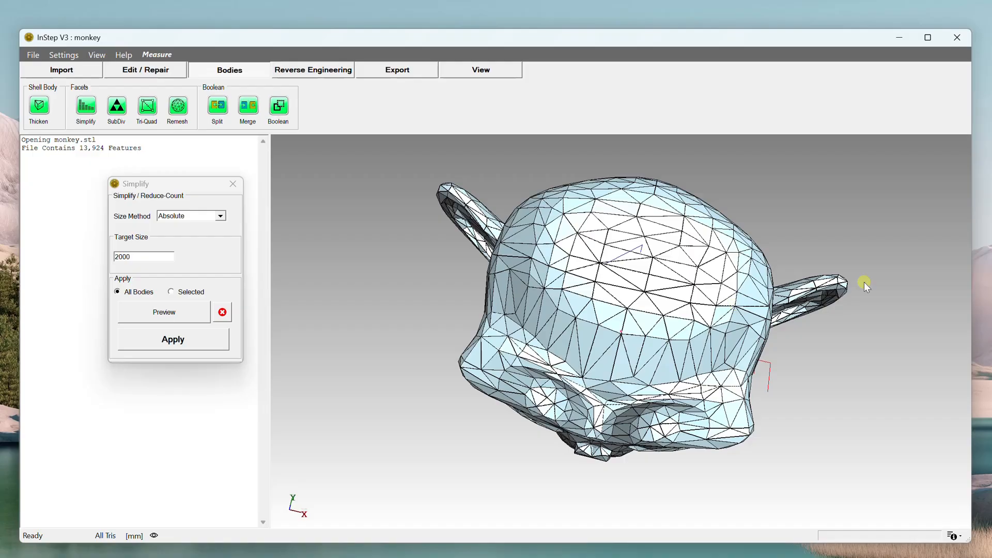
left_click_drag(750, 297, 749, 283)
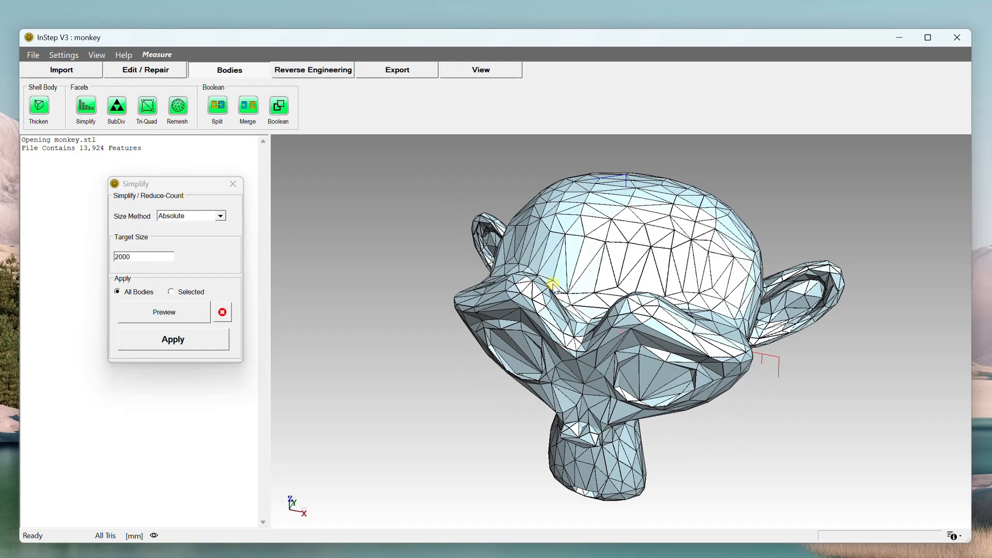
left_click_drag(553, 283, 671, 250)
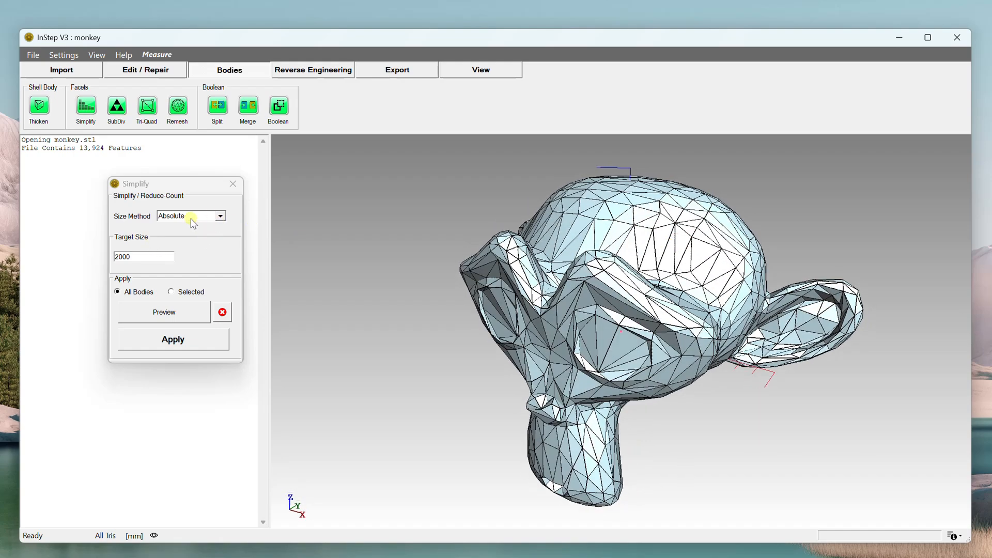
Step: Switch the size method to Percentage, set the target to 10 % of the original and preview the simplified monkey
left_click(220, 216)
left_click(182, 236)
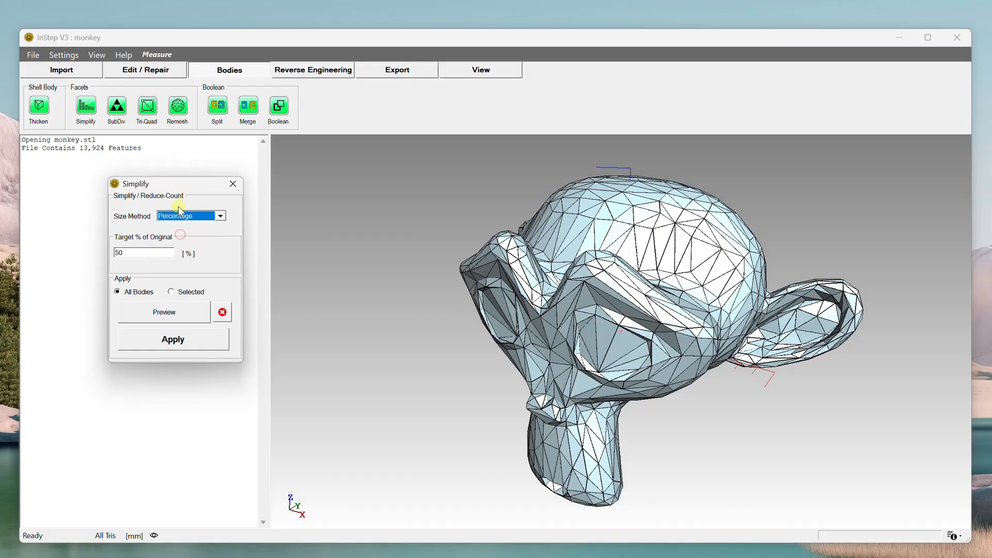
left_click_drag(123, 253, 100, 270)
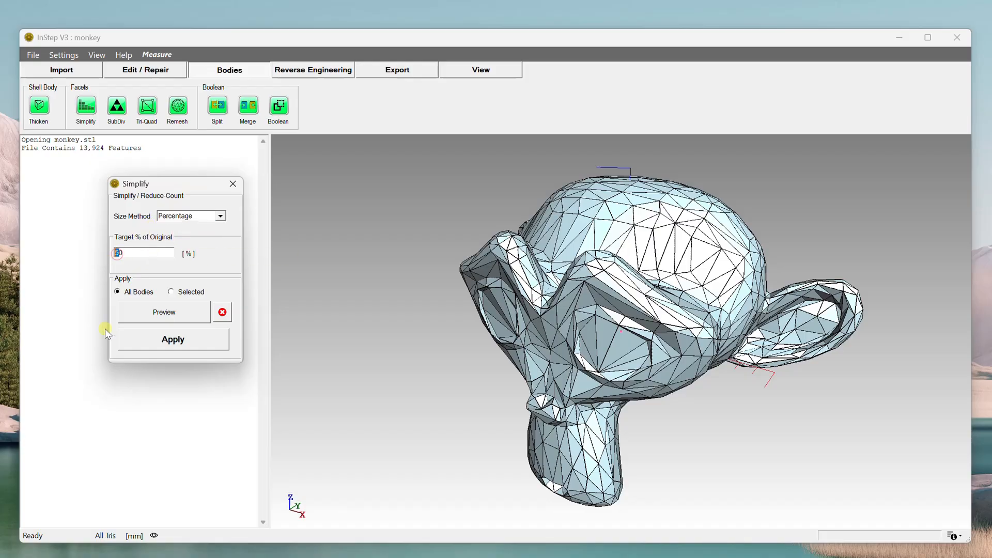
type("10")
left_click(158, 313)
mouse_move(505, 310)
left_mouse_down()
mouse_move(529, 308)
mouse_move(490, 307)
mouse_move(517, 304)
left_mouse_up()
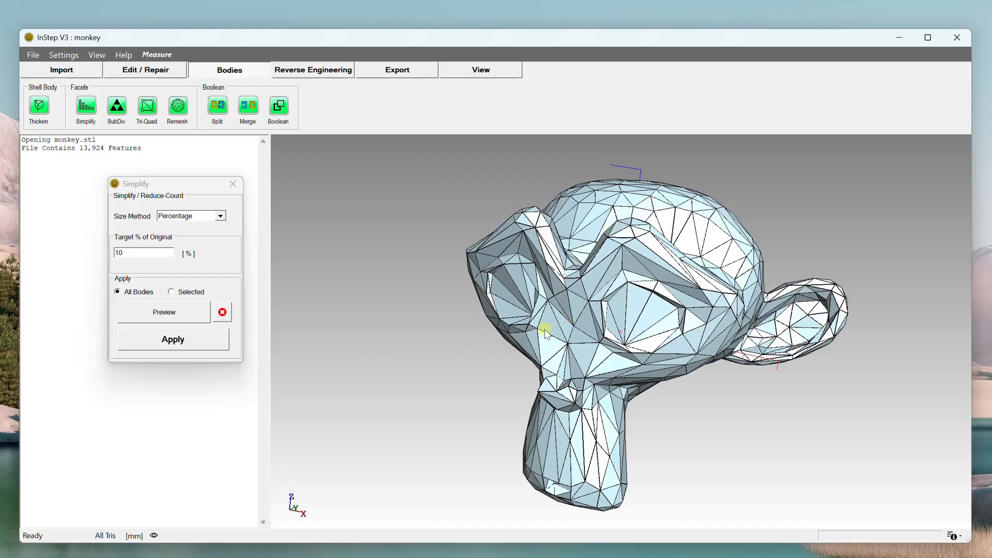
Step: Switch the size method to Coordinate Grid, set the grid size to 1 and preview it on all bodies
left_click(221, 216)
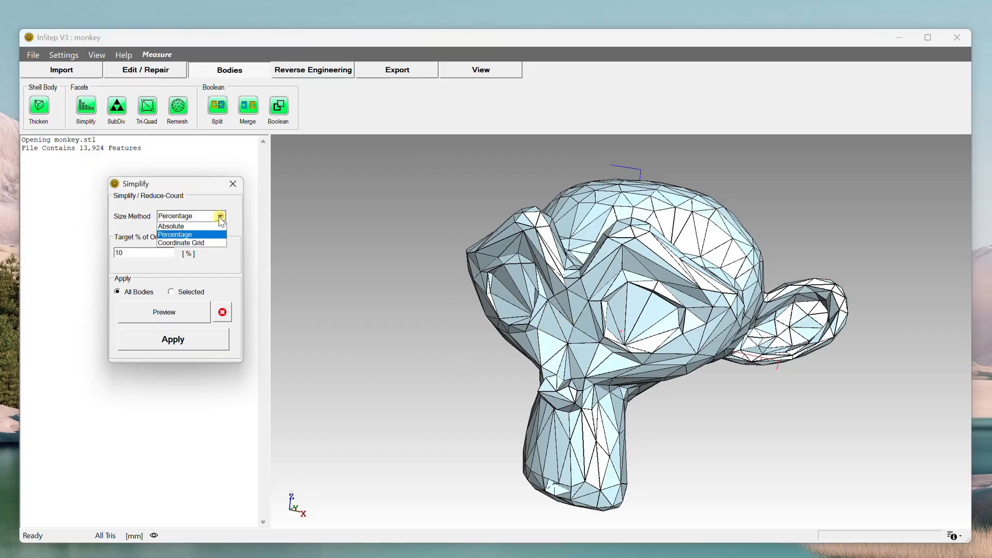
left_click(203, 243)
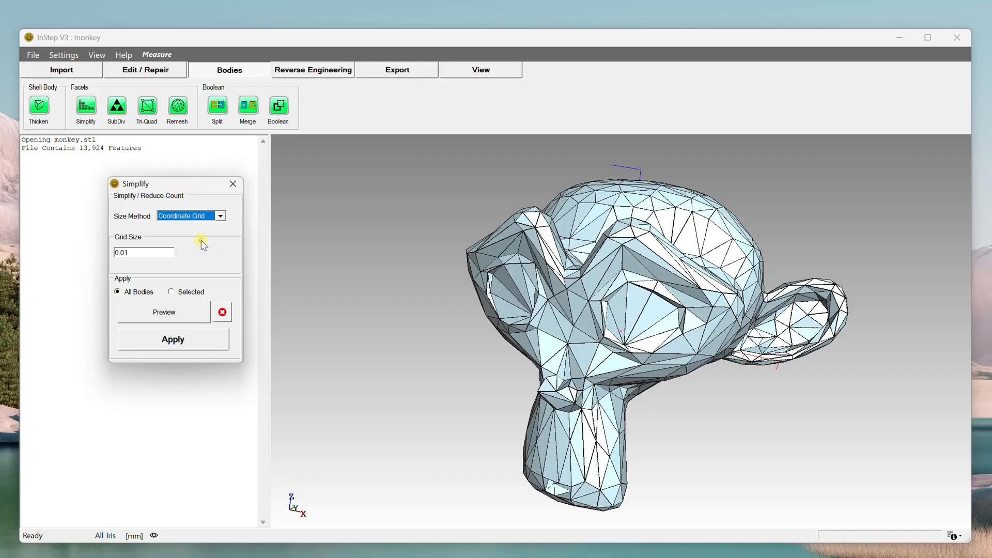
mouse_move(579, 280)
left_mouse_down()
mouse_move(594, 281)
mouse_move(581, 282)
left_mouse_up()
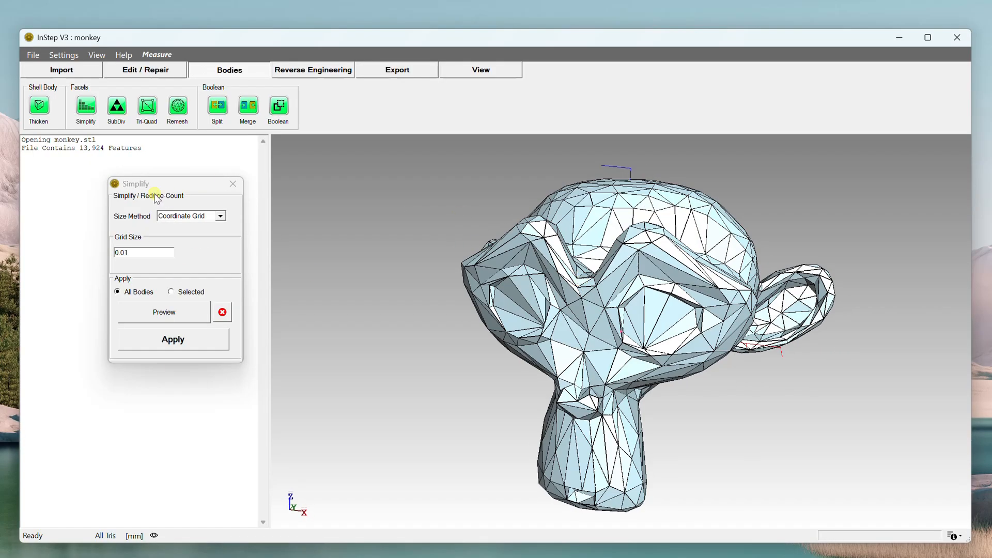
left_click_drag(514, 243, 596, 297)
scroll(597, 300, "up", 2)
scroll(596, 309, "down", 7)
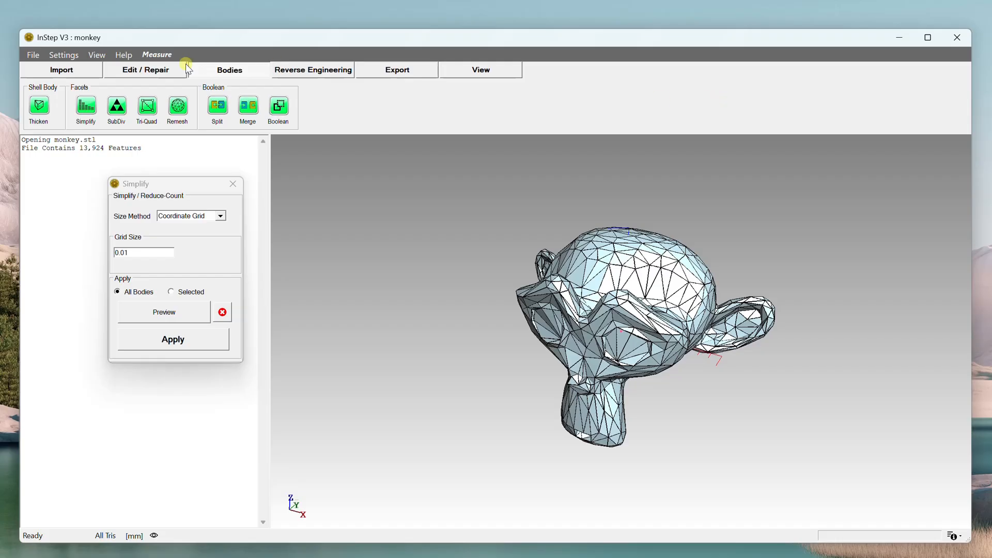
scroll(618, 279, "up", 3)
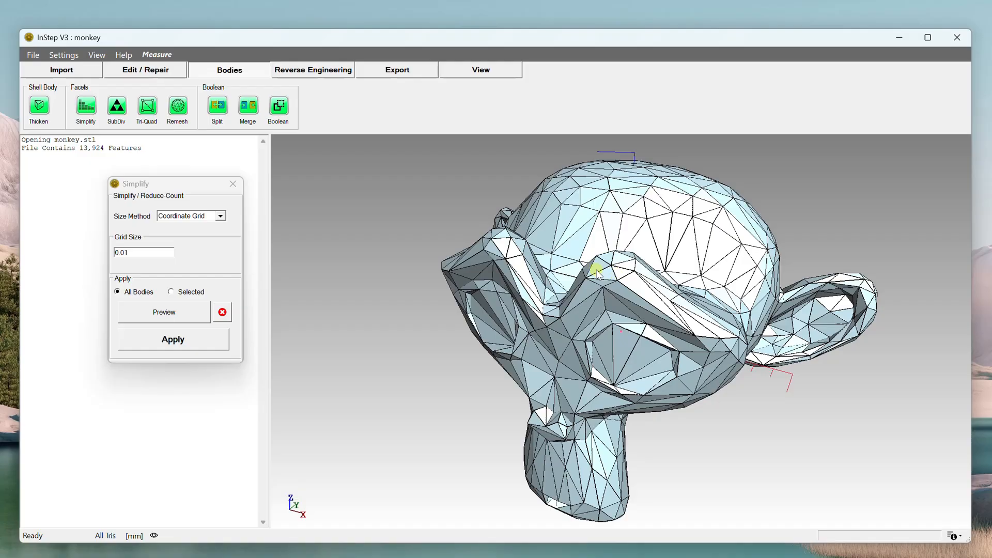
double_click(131, 254)
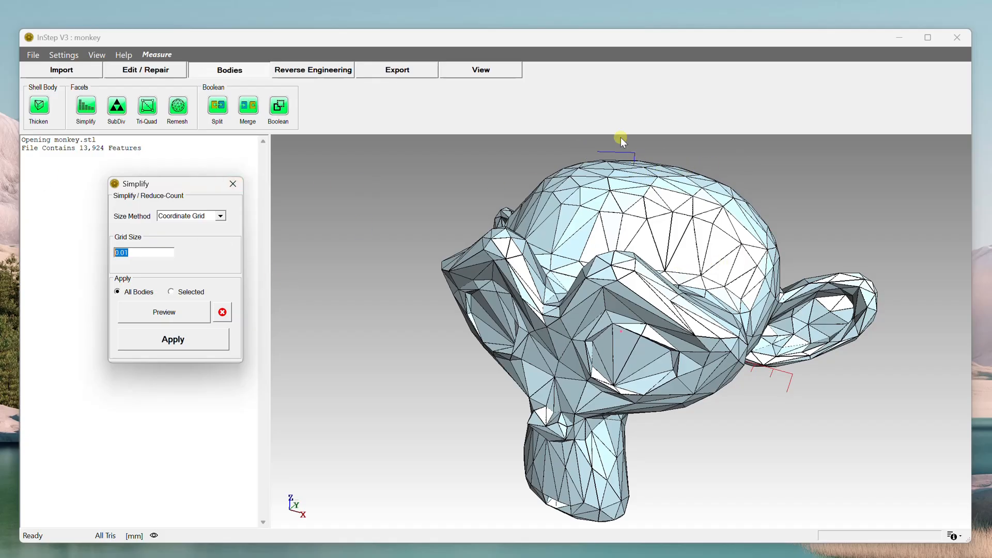
type("1")
left_click(164, 311)
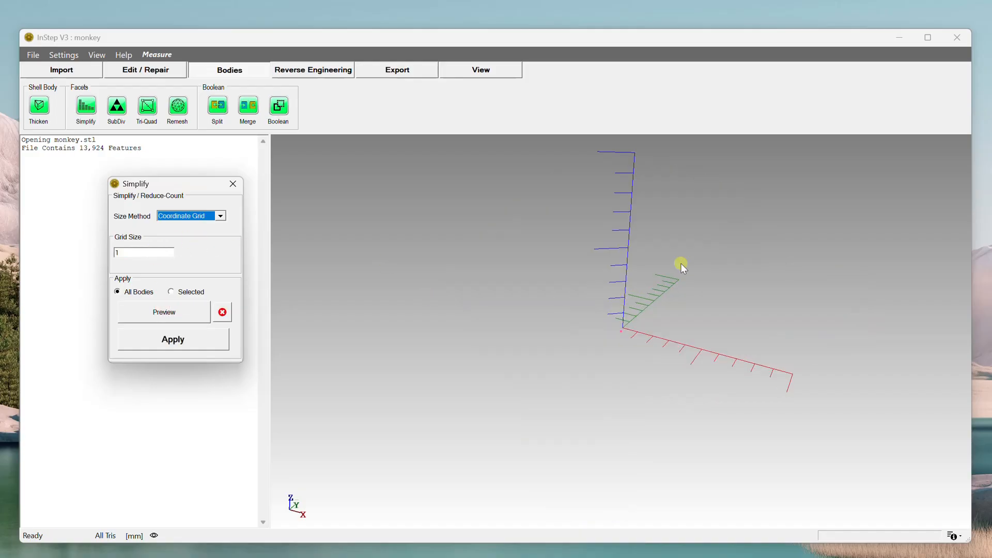
Step: Set the grid size to 0.1 and preview the grid-based simplification of the monkey
double_click(146, 254)
type("0.1")
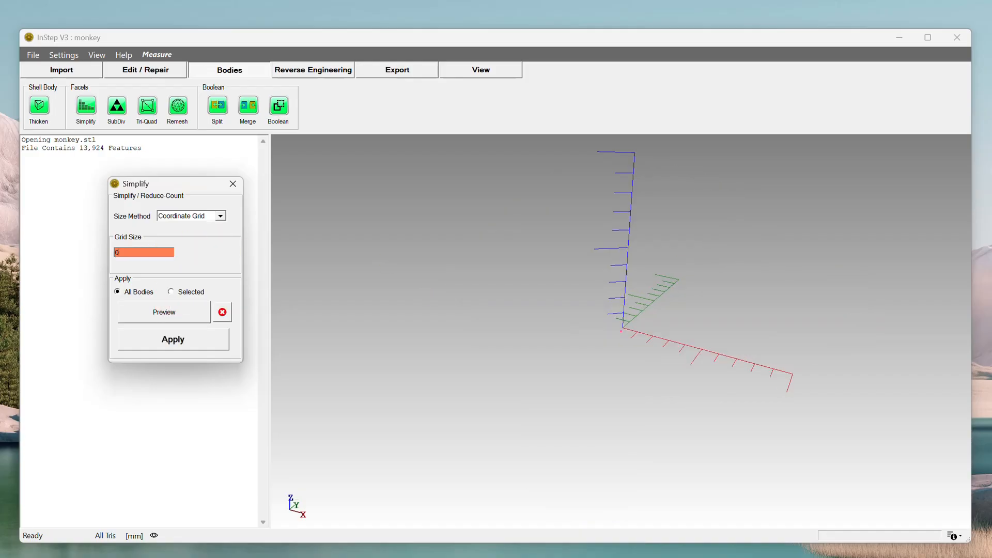
left_click(163, 313)
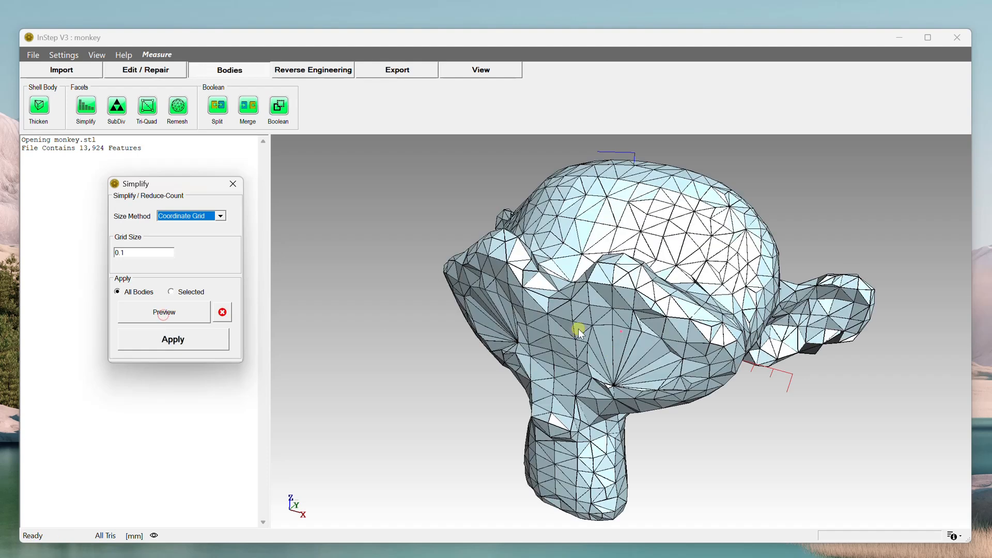
left_click_drag(579, 326, 613, 333)
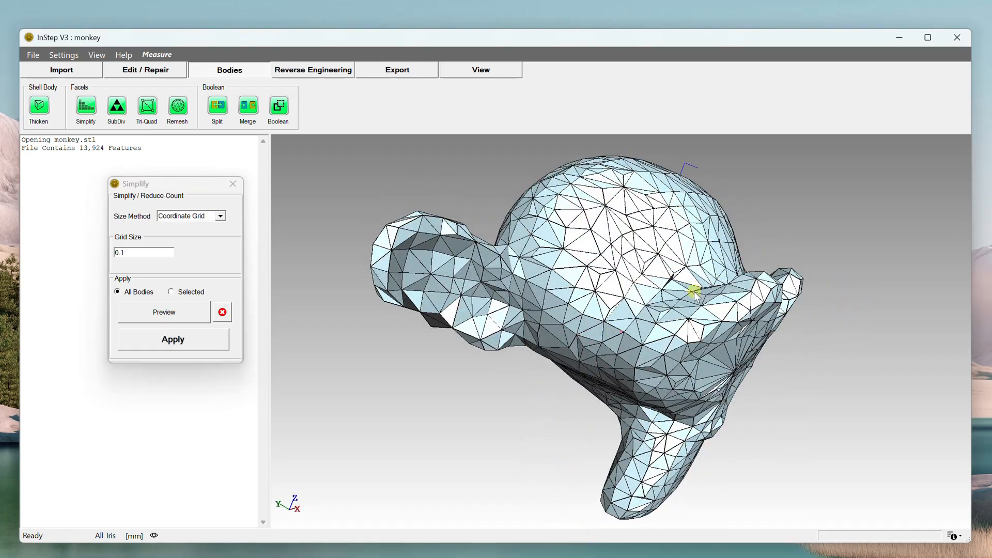
left_click_drag(693, 290, 656, 283)
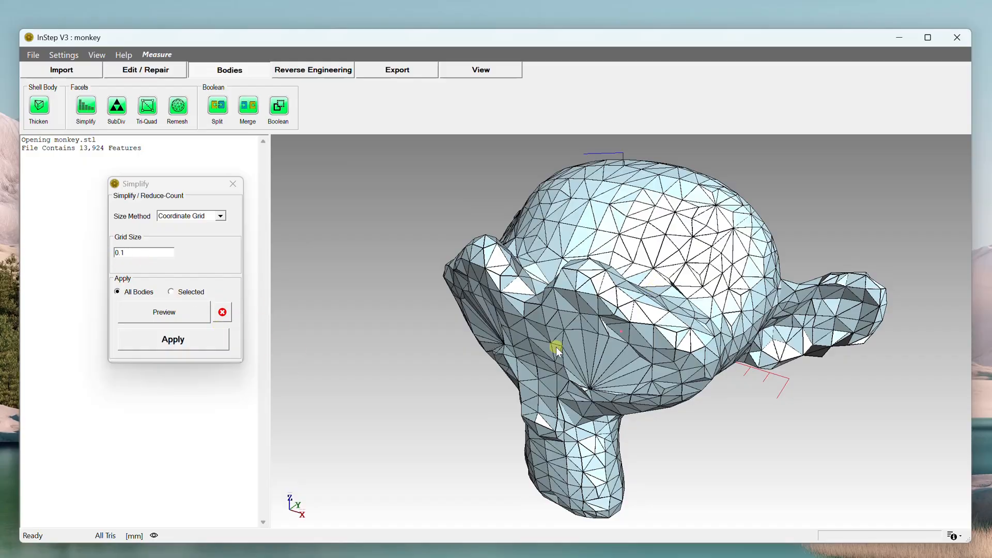
left_click_drag(695, 323, 702, 354)
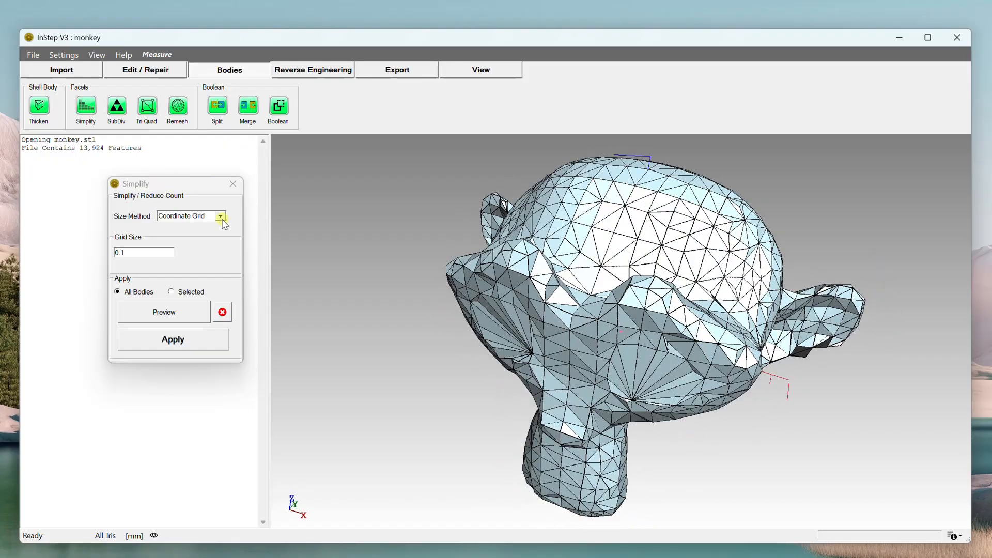
scroll(618, 313, "up", 1)
scroll(598, 289, "down", 6)
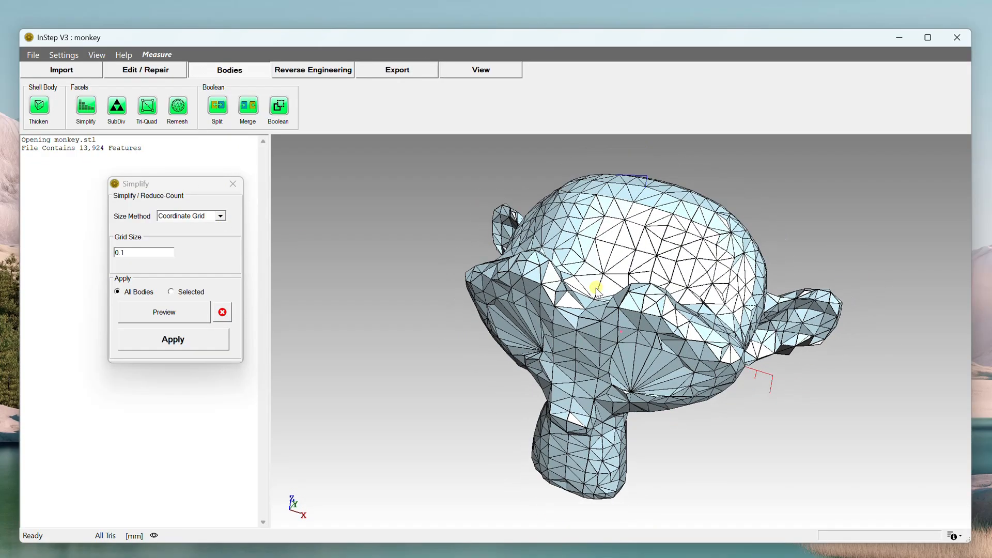
left_click_drag(597, 288, 336, 293)
left_click_drag(236, 315, 174, 257)
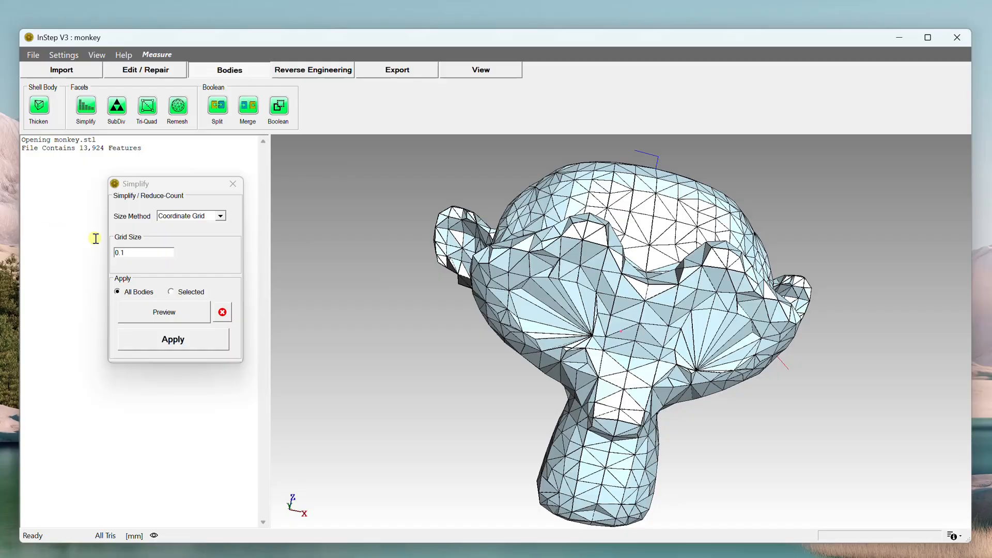
Step: Set the Simplify size method back to Absolute
left_click(220, 217)
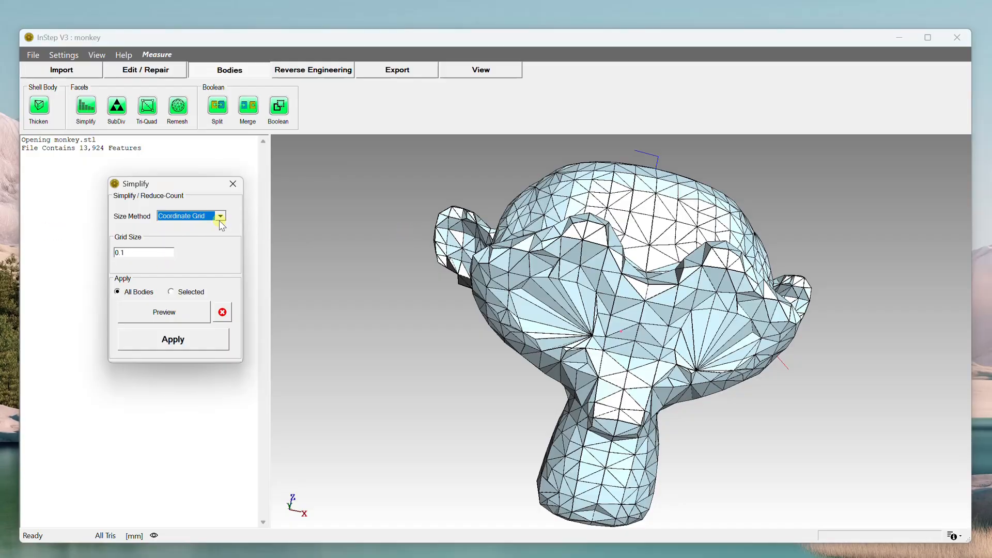
left_click(221, 216)
left_click(178, 227)
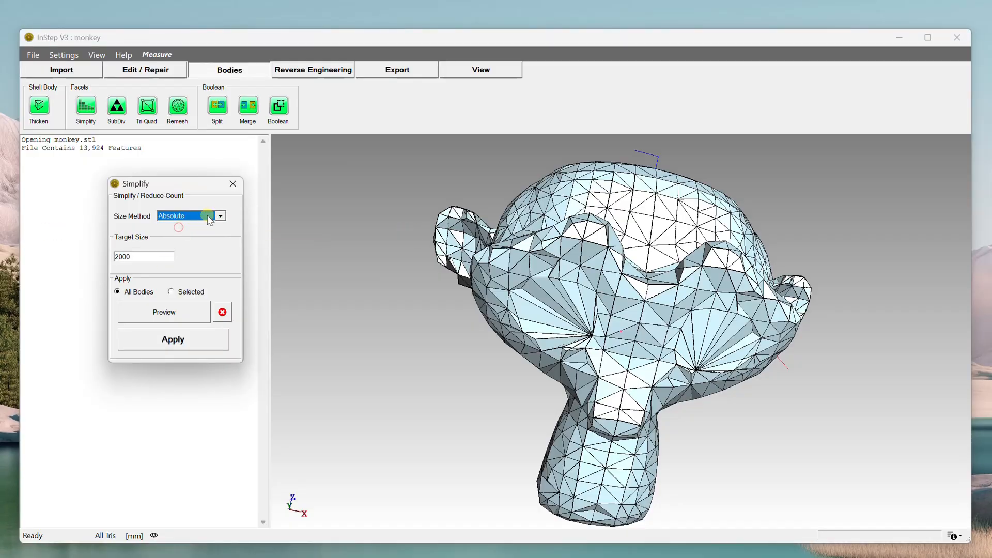
Step: Review the available size methods and examine the eye and ear facets of the grid-simplified preview up close
left_click_drag(616, 261, 613, 270)
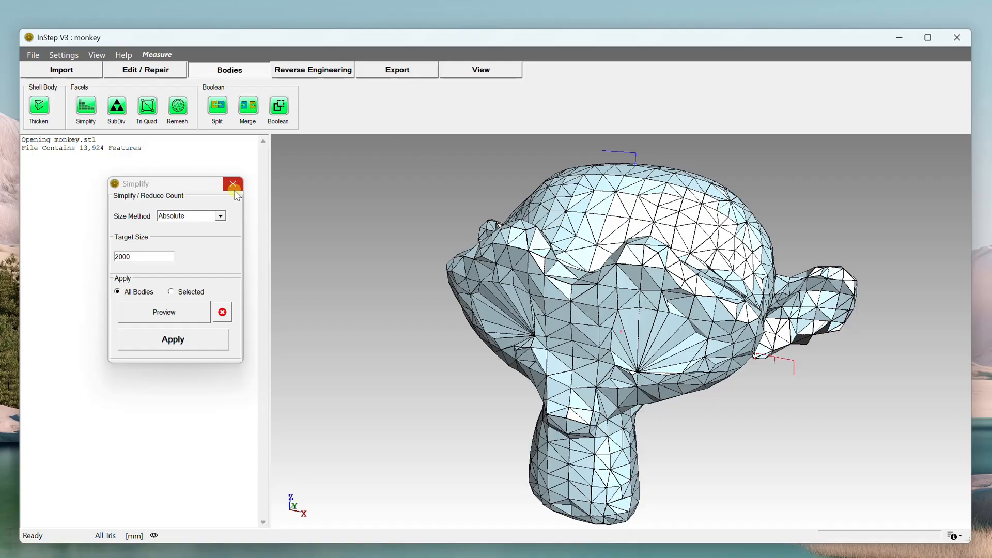
left_click(220, 216)
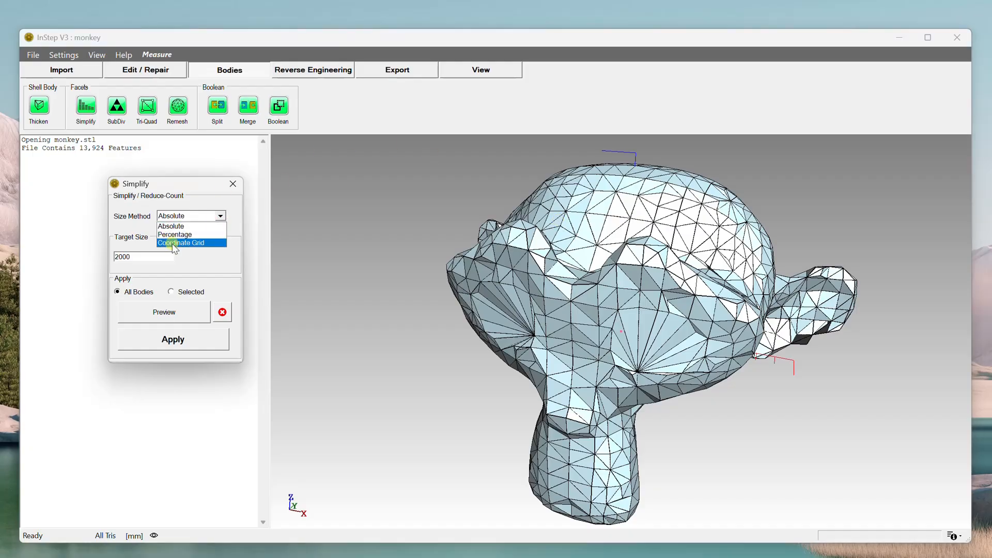
left_click(610, 308)
middle_click_drag(671, 311, 594, 304)
scroll(594, 304, "up", 3)
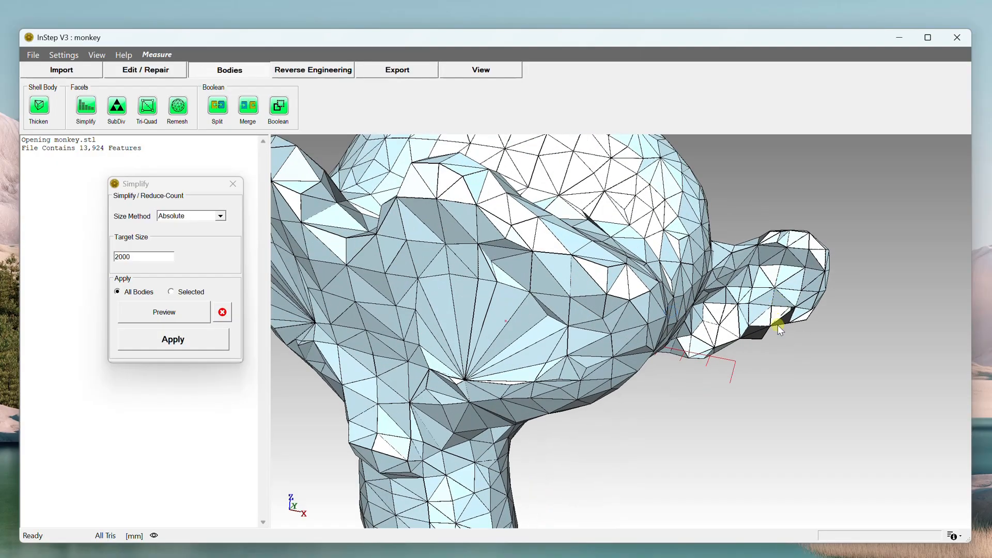
middle_click_drag(778, 325, 730, 316)
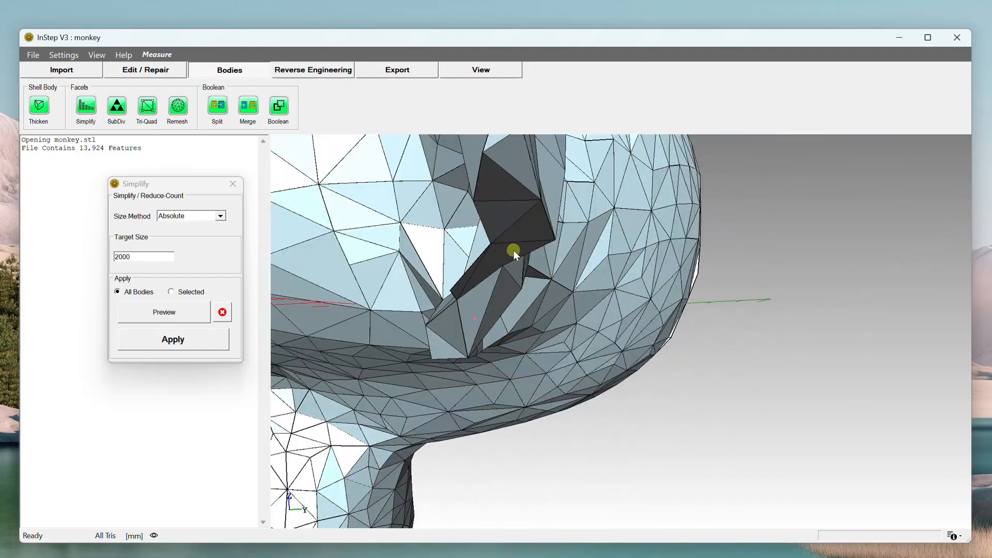
middle_click_drag(513, 250, 486, 340)
scroll(517, 327, "down", 5)
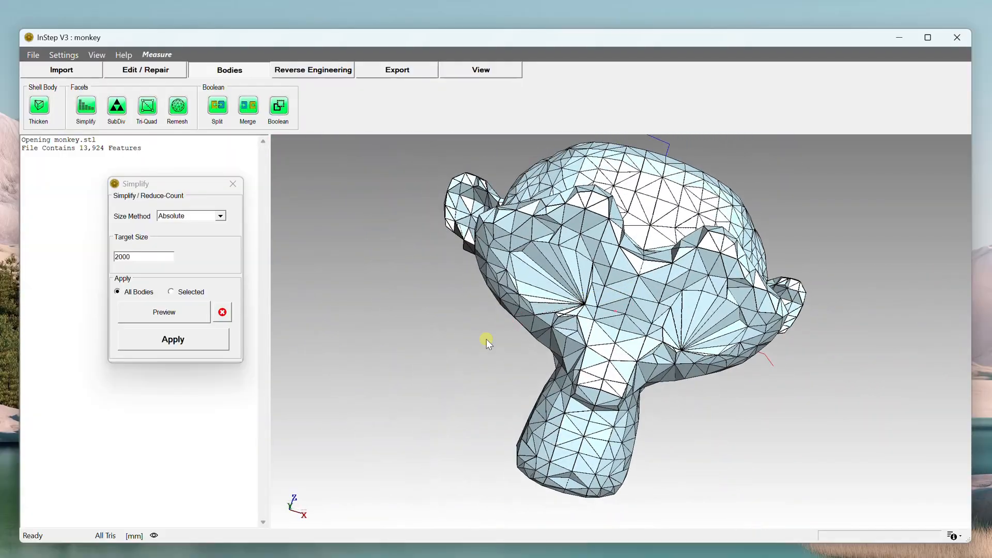
Step: Discard the simplification preview, close the Simplify command and check the original mesh's facets
left_click(222, 312)
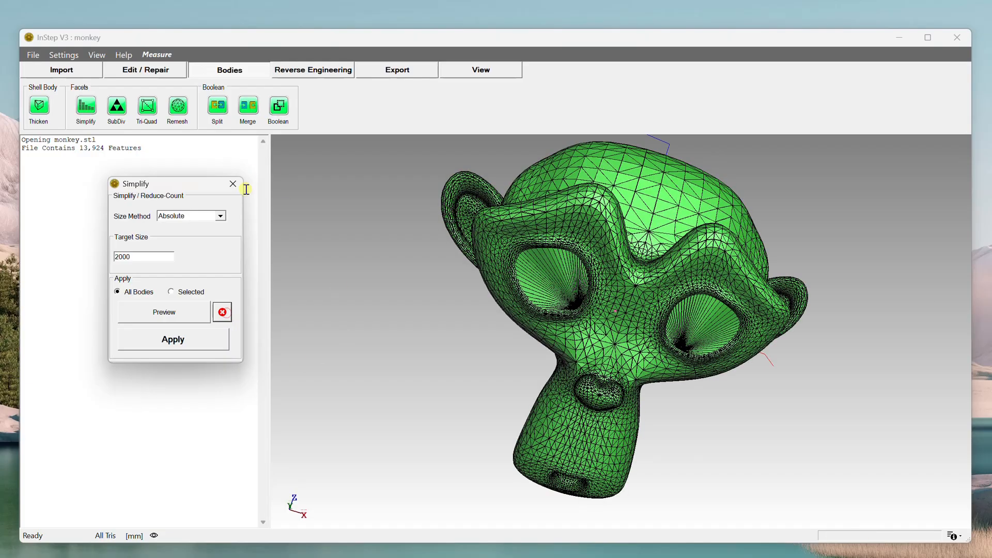
left_click(233, 185)
middle_click_drag(528, 243, 595, 256)
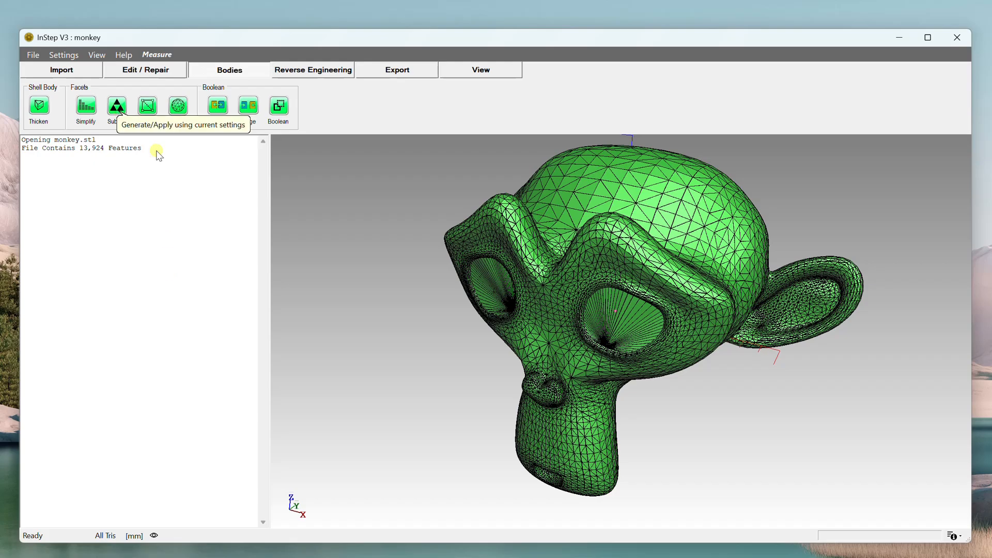
middle_click_drag(514, 241, 513, 306)
left_click_drag(525, 300, 682, 262)
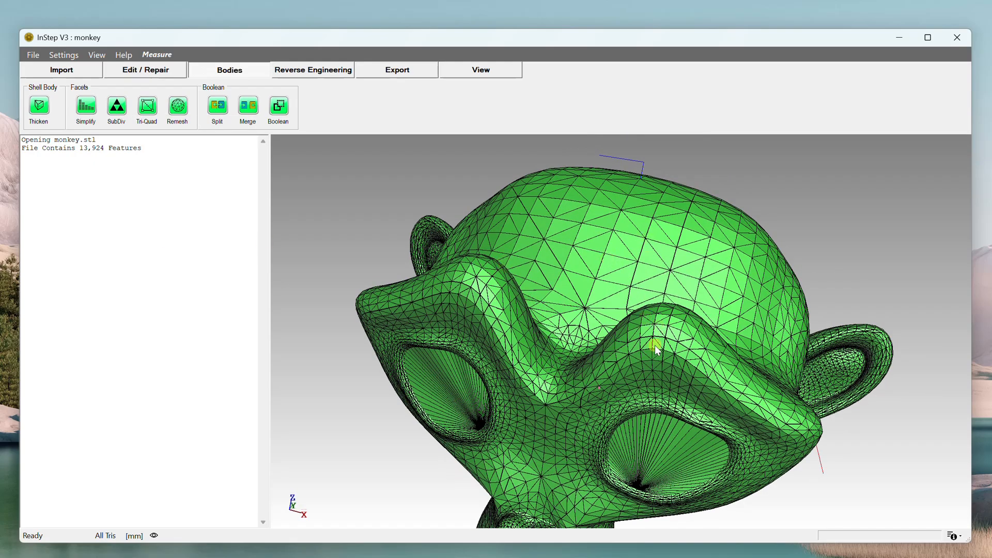
Step: Start the SubDiv command for the monkey and highlight the feature count in the import log
left_click_drag(638, 377, 584, 372)
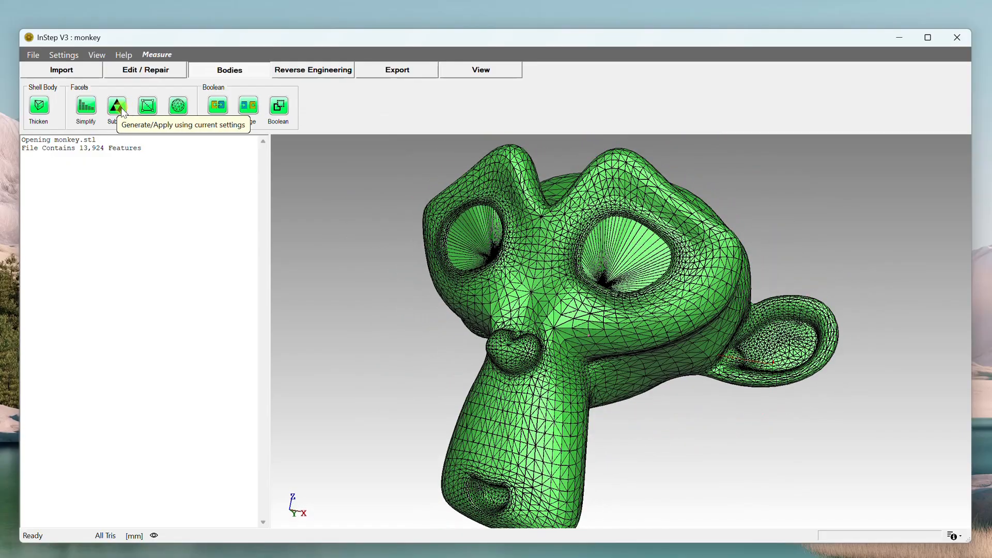
left_click(117, 107)
left_click_drag(169, 186, 186, 242)
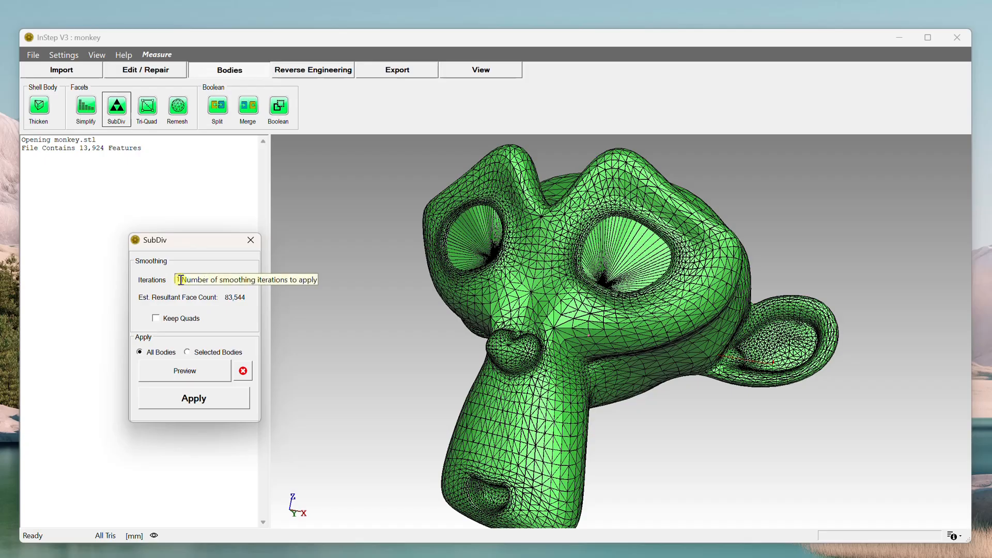
double_click(79, 150)
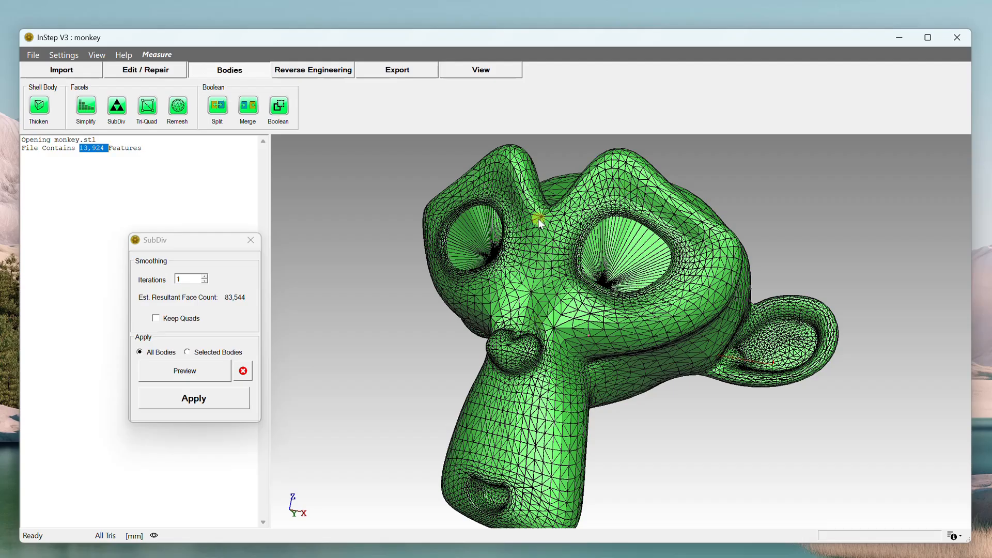
Step: Examine the monkey's original facets around the skull, brows, eyes and ear from several angles
left_click_drag(554, 409, 558, 305)
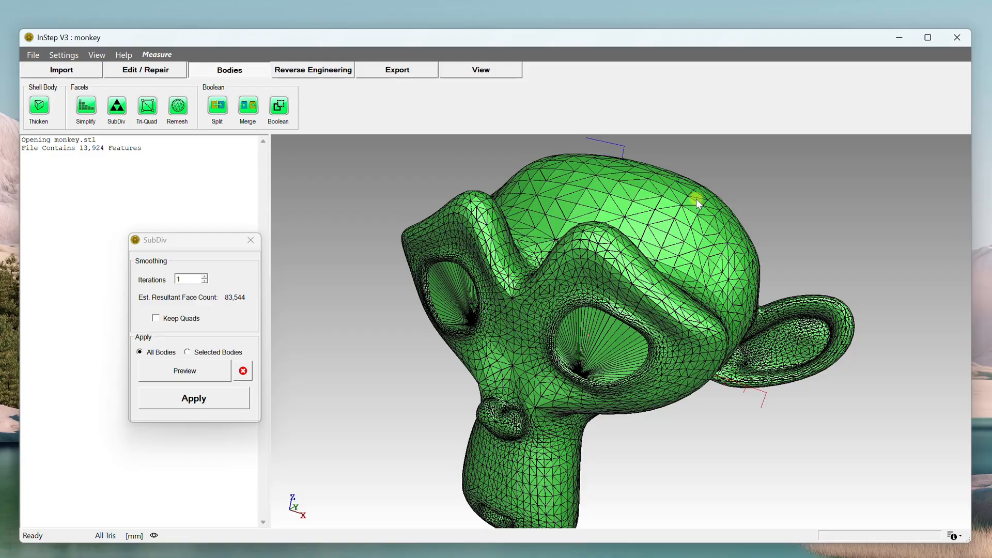
left_click_drag(542, 235, 532, 237)
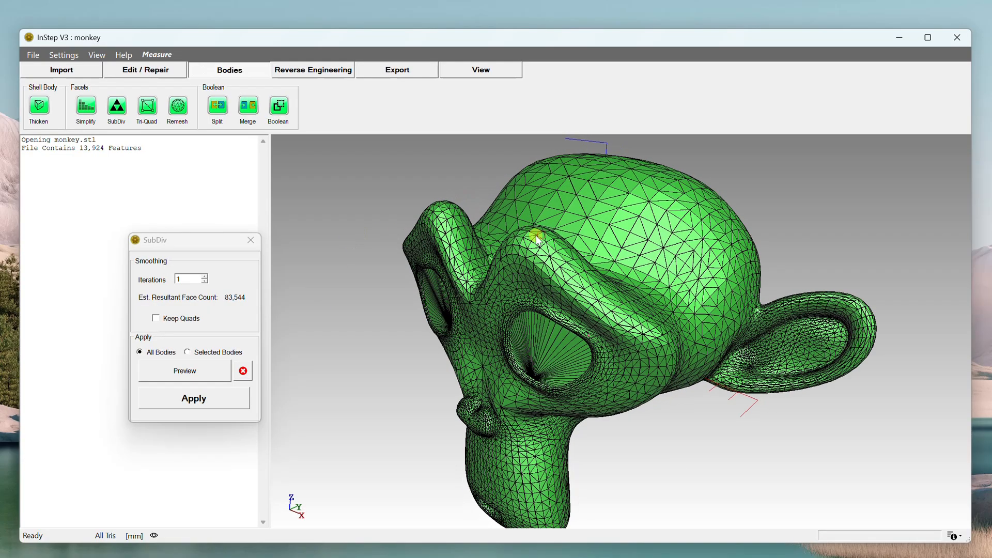
left_click_drag(715, 287, 687, 277)
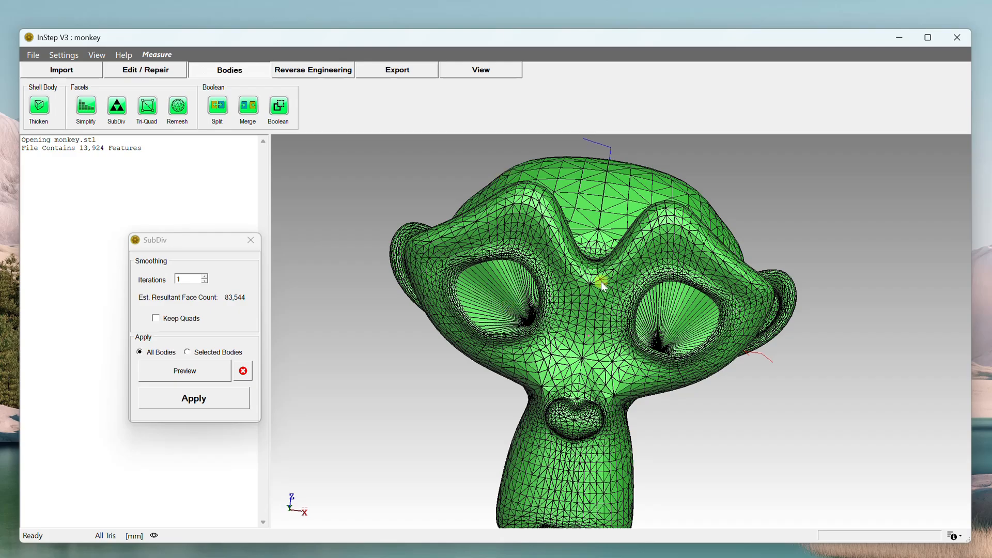
left_click_drag(594, 279, 579, 286)
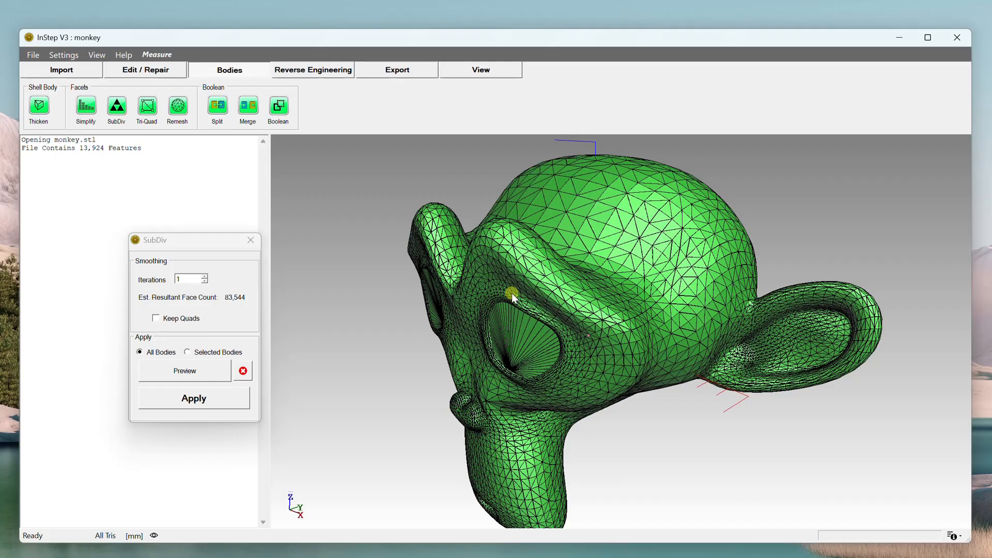
left_click_drag(472, 328, 505, 311)
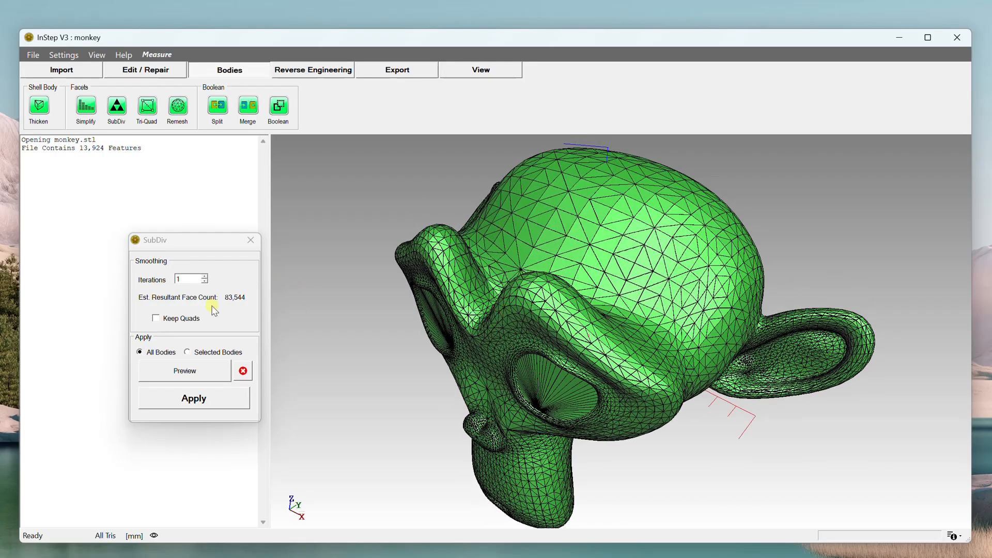
left_click_drag(522, 294, 607, 286)
scroll(648, 378, "up", 2)
scroll(647, 378, "down", 2)
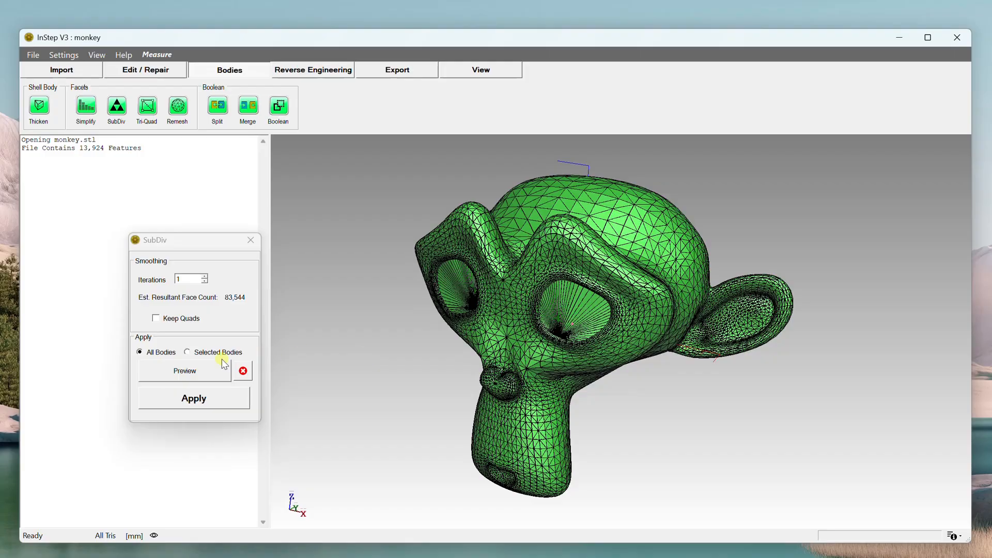
Step: Preview the monkey's subdivision with 1 iteration on all bodies and inspect the brow and skull facets up close
left_click(178, 371)
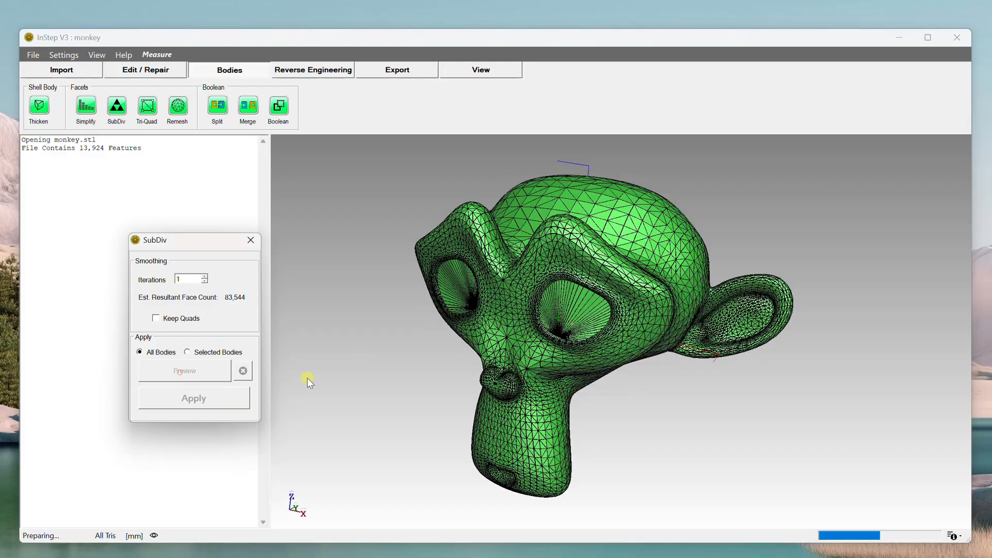
left_click_drag(735, 358, 640, 300)
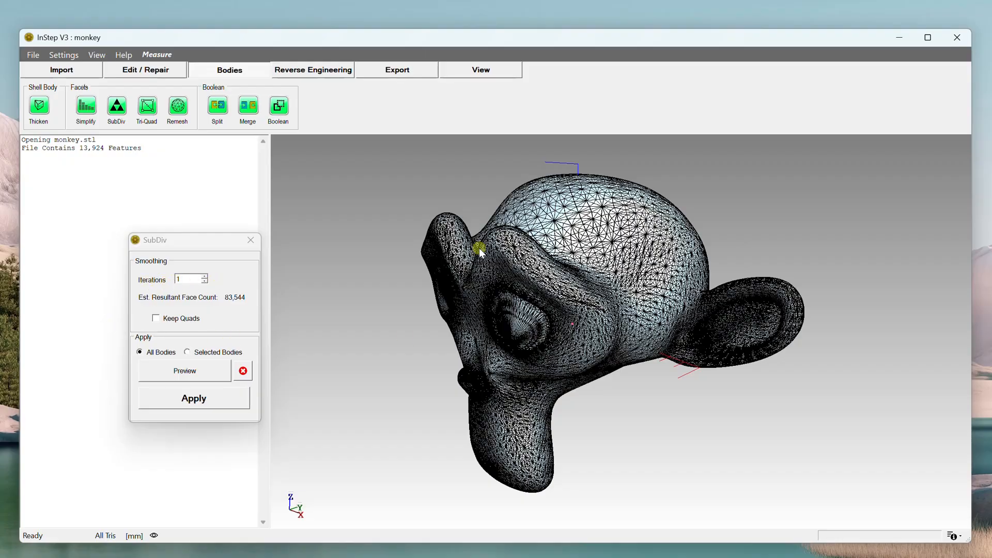
scroll(479, 251, "up", 4)
middle_click_drag(543, 270, 678, 411)
scroll(679, 360, "up", 1)
mouse_move(679, 362)
left_mouse_down()
mouse_move(605, 259)
mouse_move(625, 223)
mouse_move(660, 215)
mouse_move(594, 223)
mouse_move(647, 244)
mouse_move(608, 269)
mouse_move(610, 282)
mouse_move(310, 250)
left_mouse_up()
Step: Set the smoothing iterations to 2, preview the monkey's subdivision and inspect the denser facets on the skull and brows
left_click(204, 277)
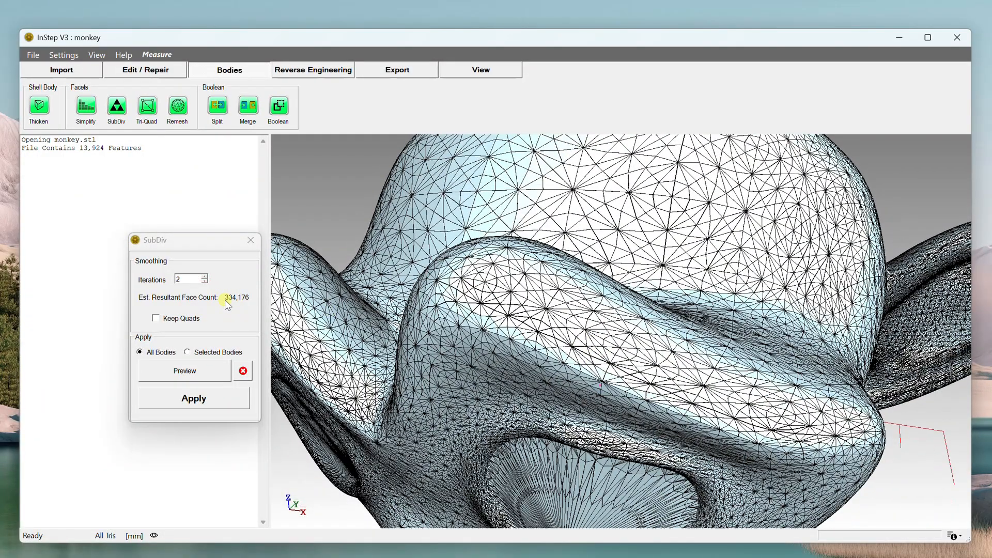
scroll(536, 357, "up", 2)
scroll(537, 357, "down", 4)
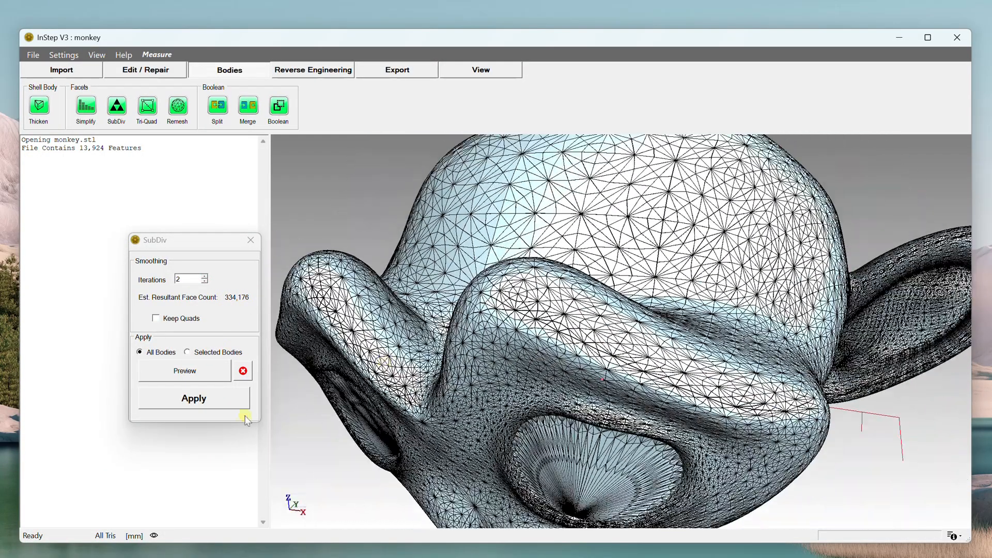
left_click(185, 372)
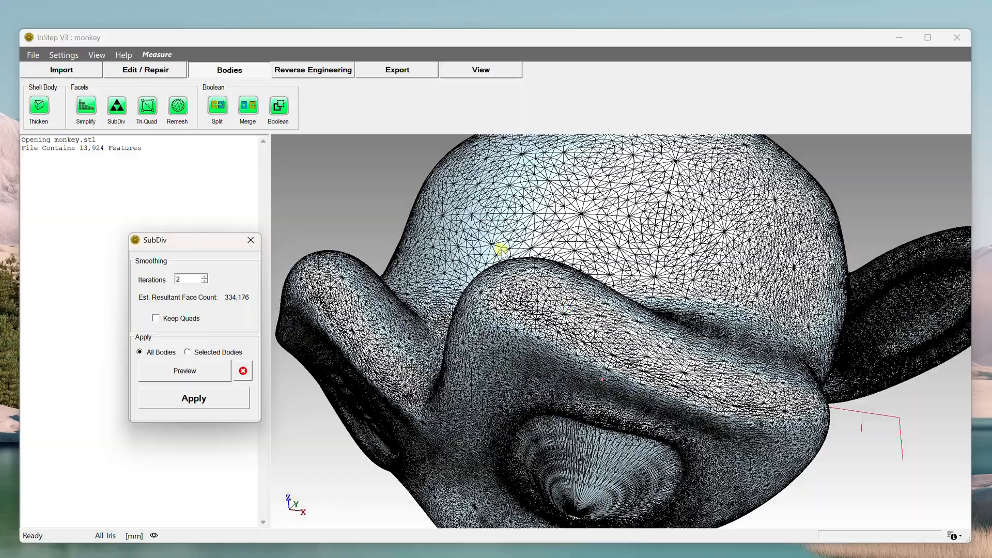
middle_click_drag(500, 248, 585, 248)
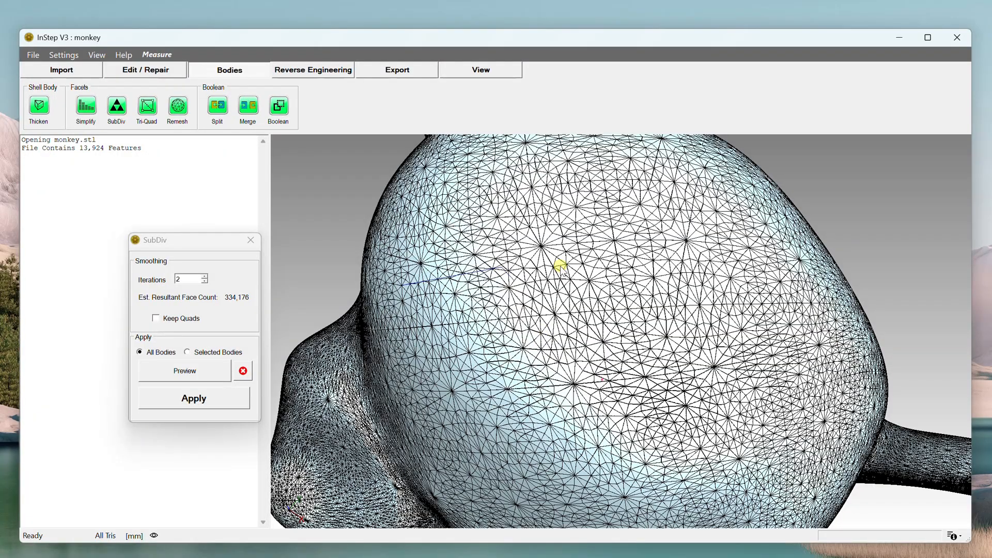
middle_click_drag(561, 266, 568, 310)
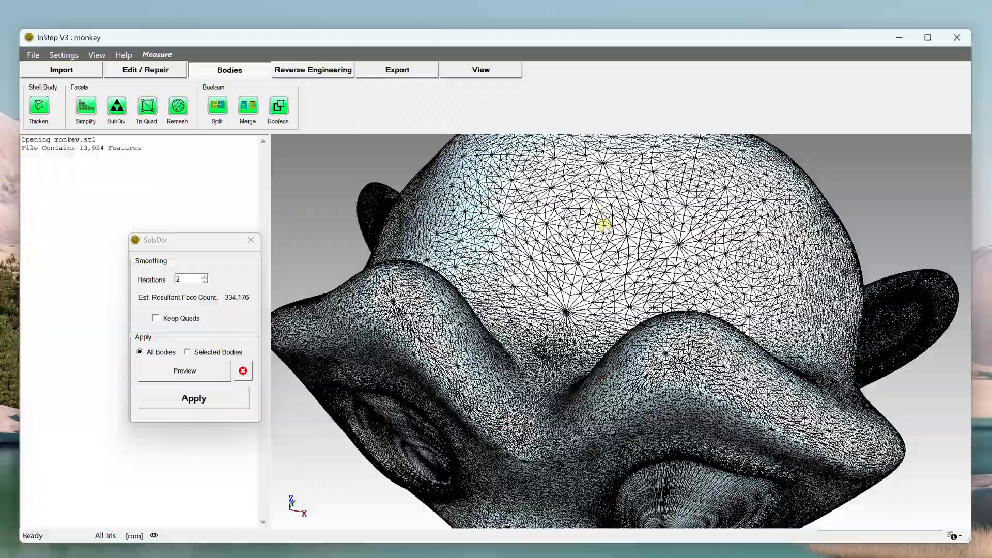
middle_click_drag(603, 224, 532, 321)
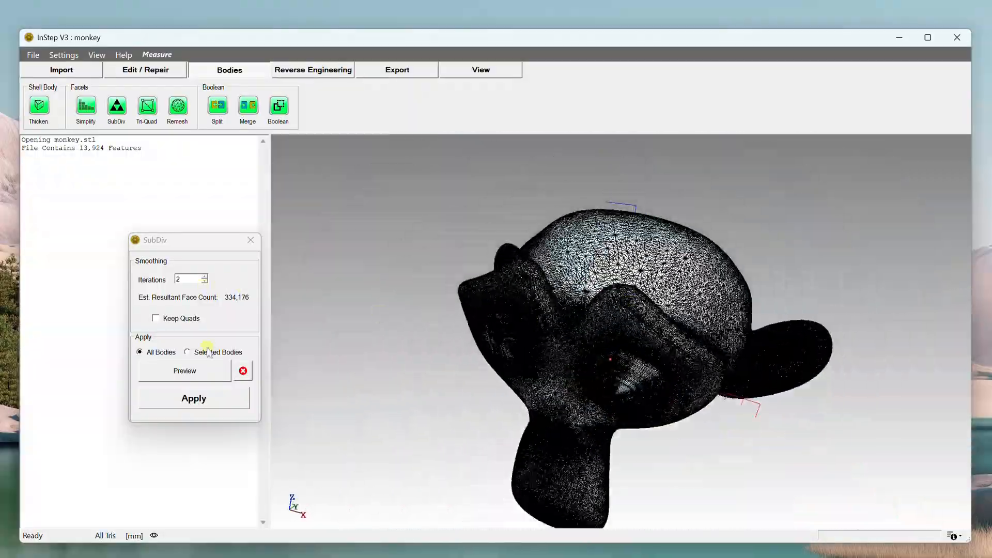
Step: Discard the subdivision preview of the monkey and close the SubDiv command
left_click(243, 370)
left_click(251, 240)
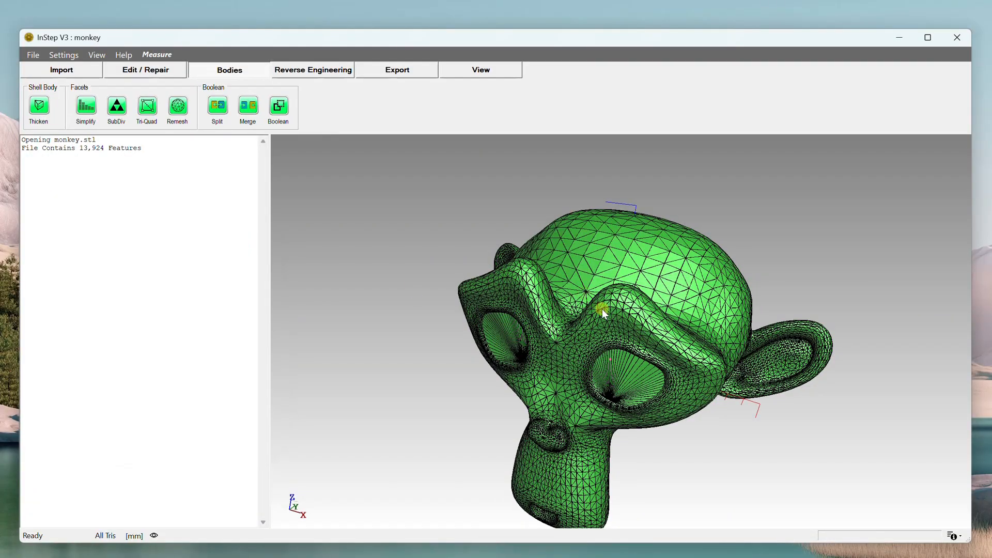
middle_click_drag(603, 309, 600, 305)
Step: Open the sample file _aCube1_a.stl in place of the monkey and orient the cube in 3D
left_click(62, 70)
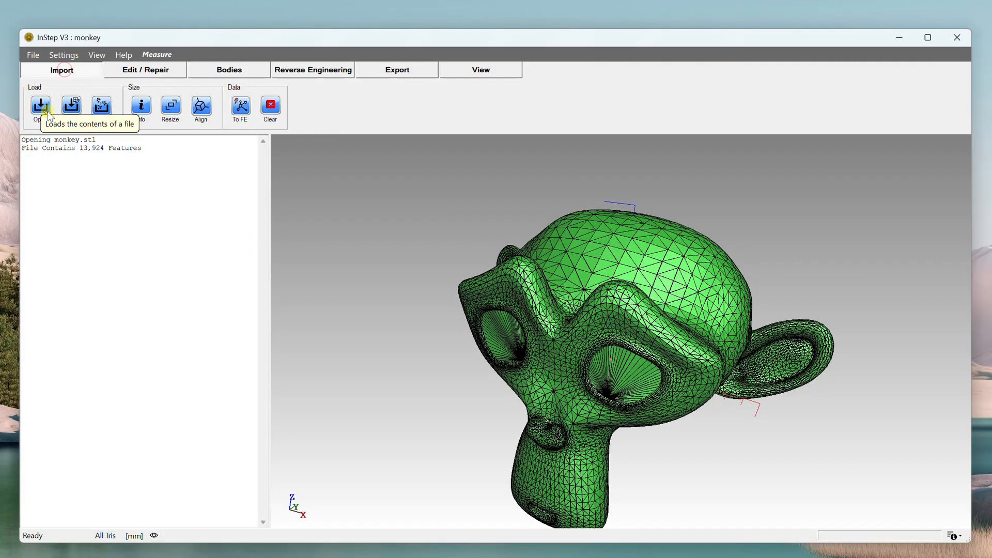
left_click(38, 105)
double_click(189, 163)
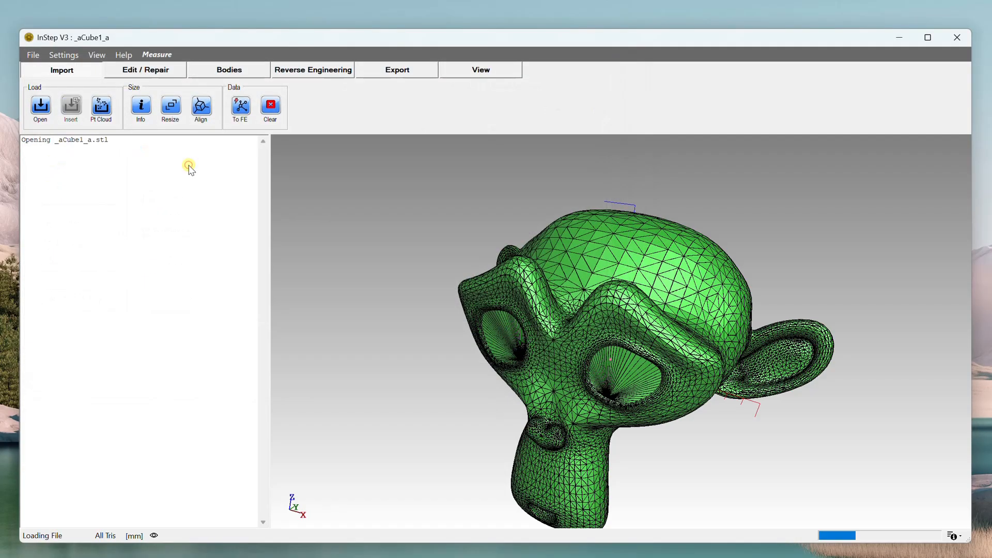
mouse_move(568, 310)
middle_mouse_down()
mouse_move(561, 323)
mouse_move(564, 312)
middle_mouse_up()
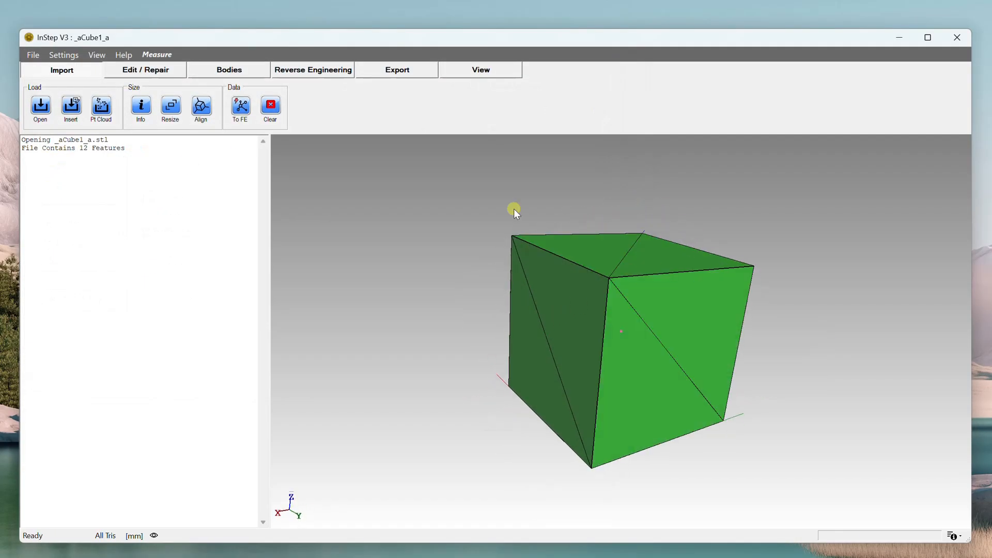
Step: Preview the SubDiv smoothing of the cube with 6 iterations and close the command without applying it
left_click(230, 70)
middle_click_drag(321, 160, 482, 217)
left_click(118, 106)
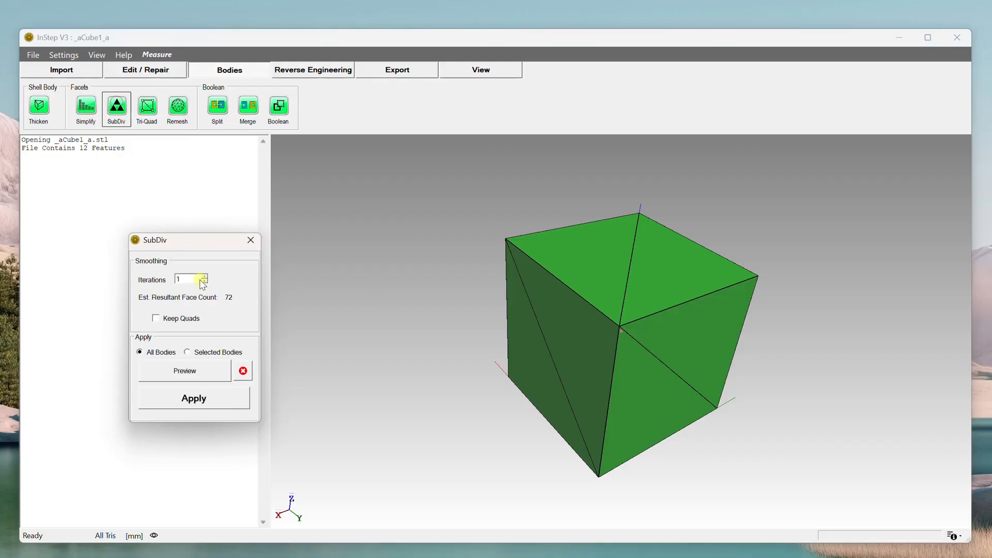
middle_click_drag(578, 263, 702, 288)
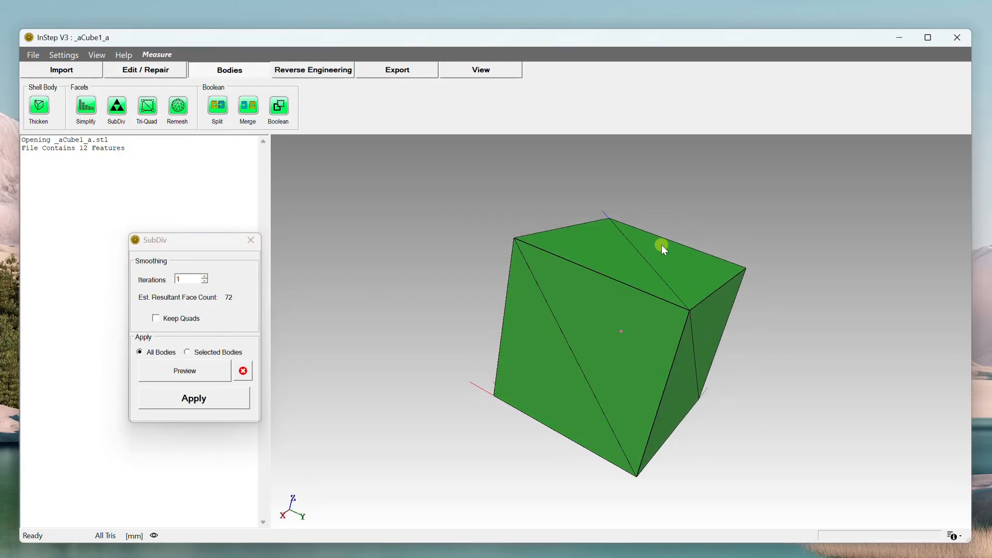
left_click(197, 280)
left_click(205, 277)
left_click(205, 277)
left_click(205, 277)
left_click(205, 277)
left_click(204, 277)
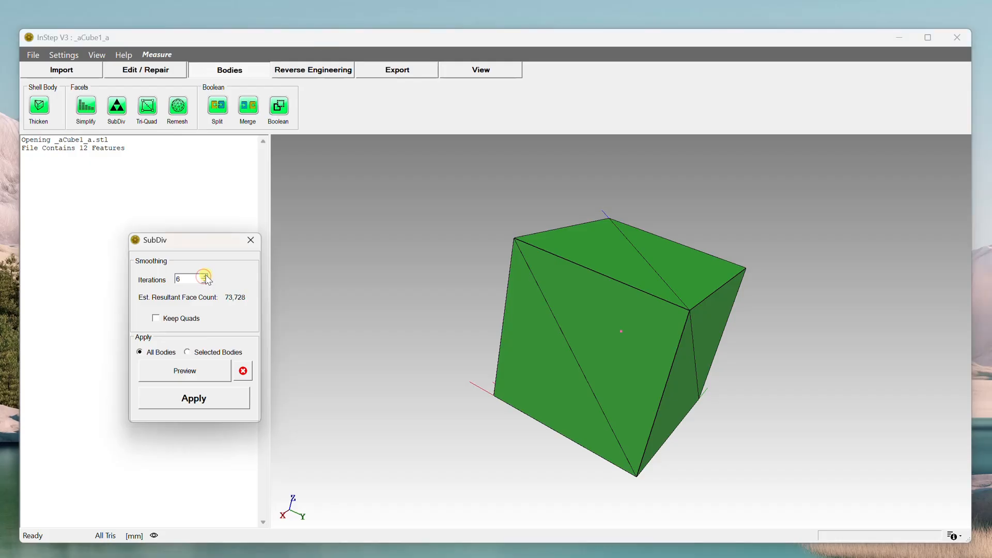
left_click(185, 376)
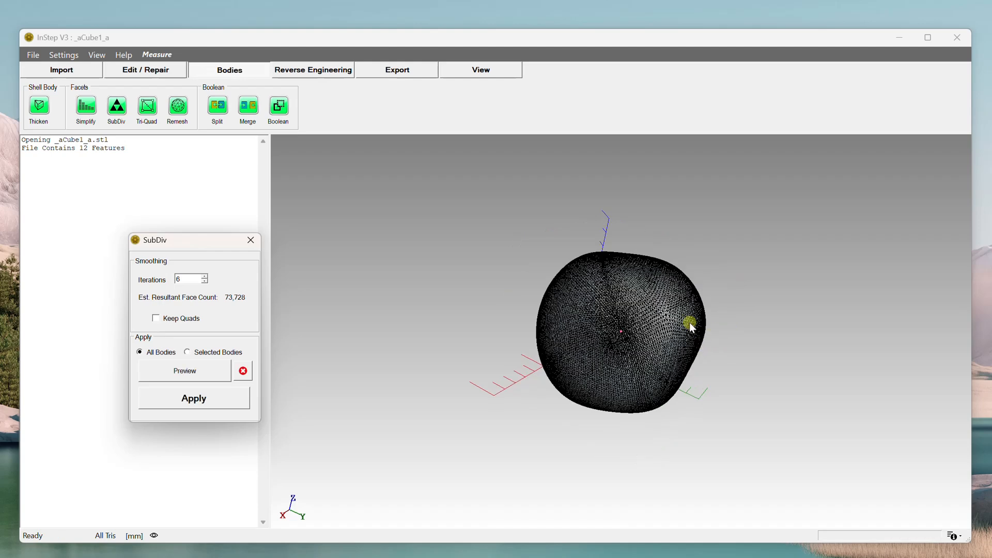
left_click_drag(691, 324, 648, 326)
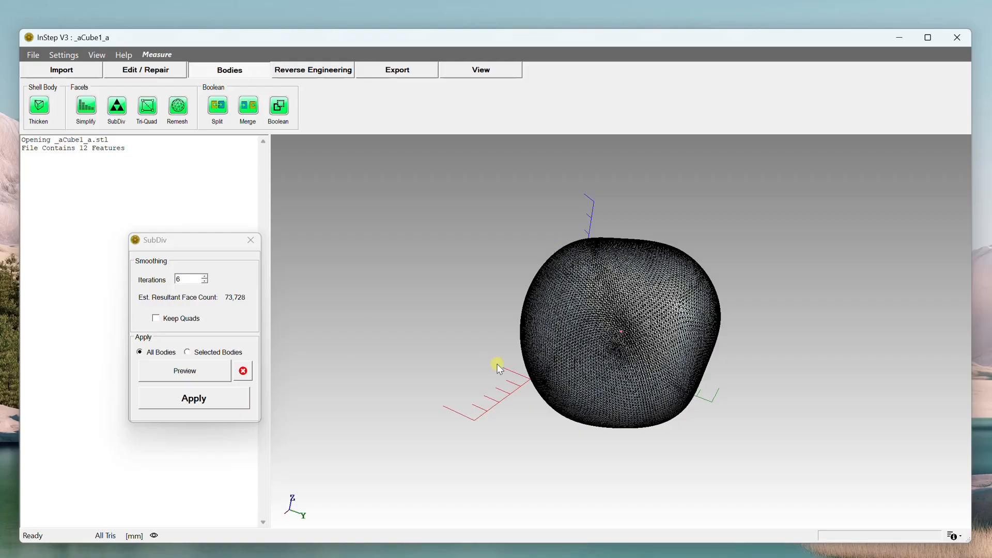
left_click(250, 240)
scroll(432, 313, "down", 8)
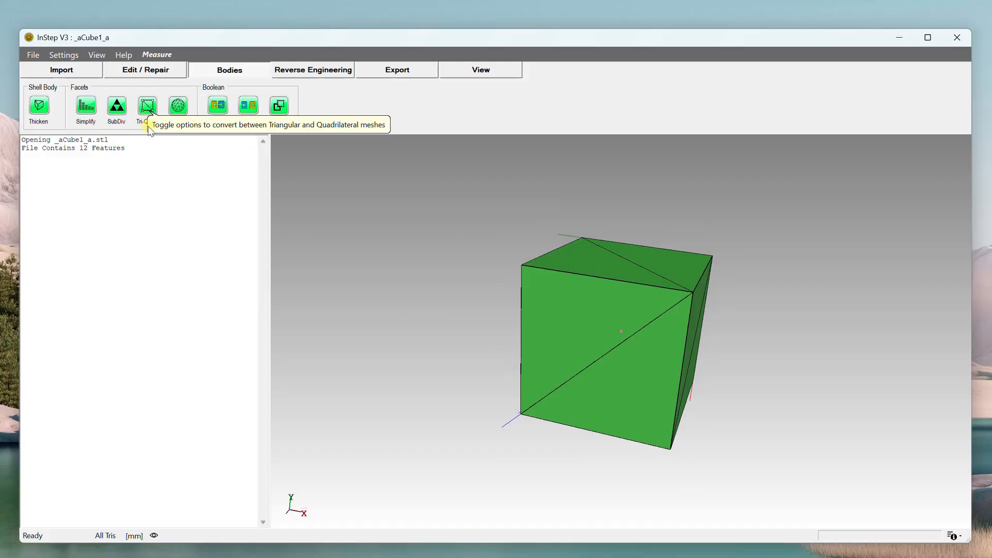
Step: Reopen monkey.stl from the recent files and orient the head in 3D
left_click(38, 53)
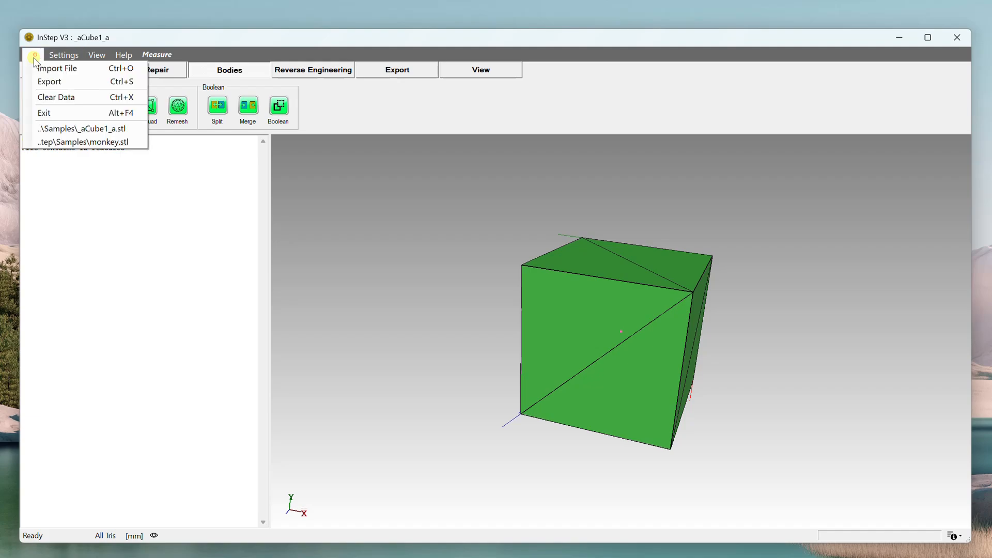
left_click(84, 141)
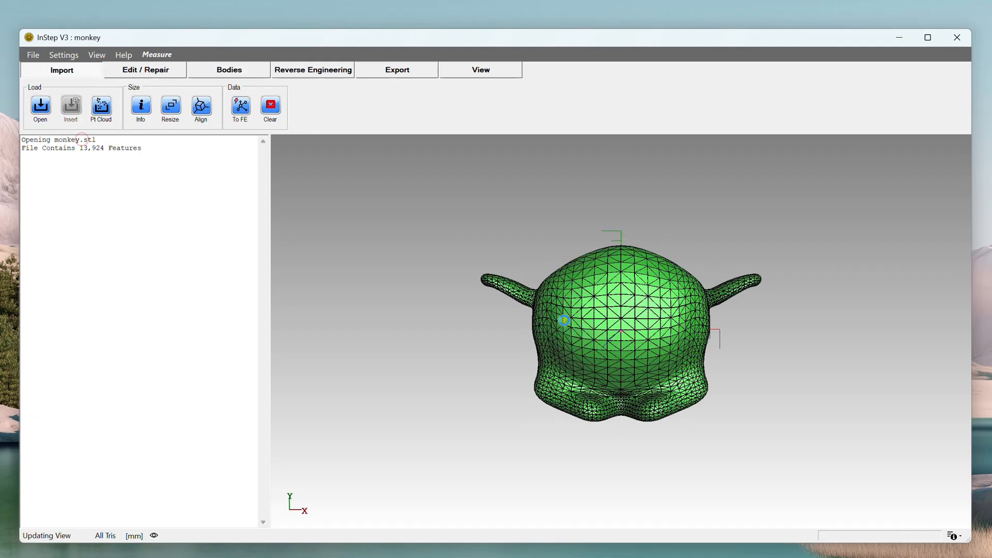
middle_click_drag(609, 315, 610, 330)
Step: Start the Tri-Quad conversion command and examine the monkey's triangular facets on the skull, eyes and ear
left_click(231, 71)
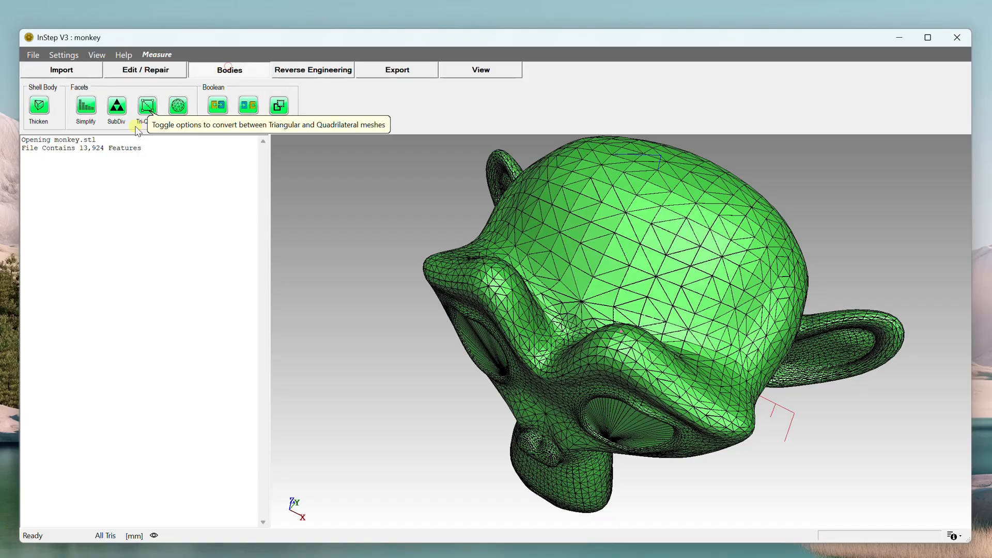
left_click(147, 105)
left_click_drag(199, 249, 218, 228)
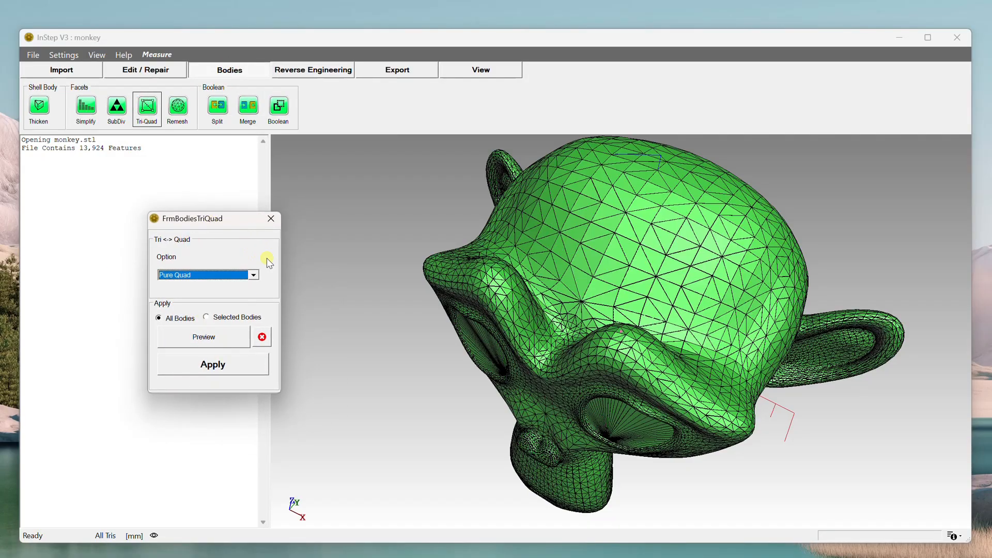
middle_click_drag(538, 268, 536, 245)
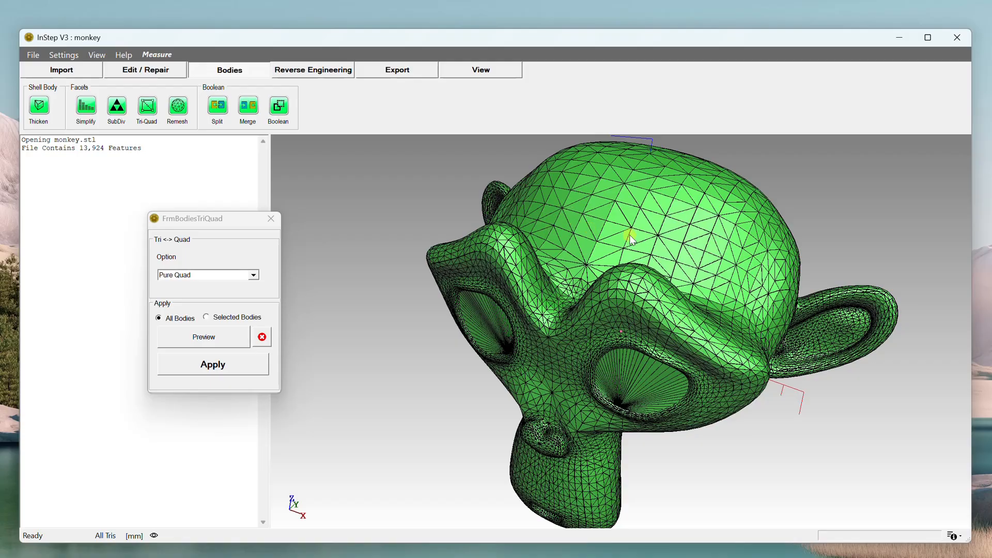
mouse_move(579, 241)
middle_mouse_down()
mouse_move(578, 265)
mouse_move(587, 256)
middle_mouse_up()
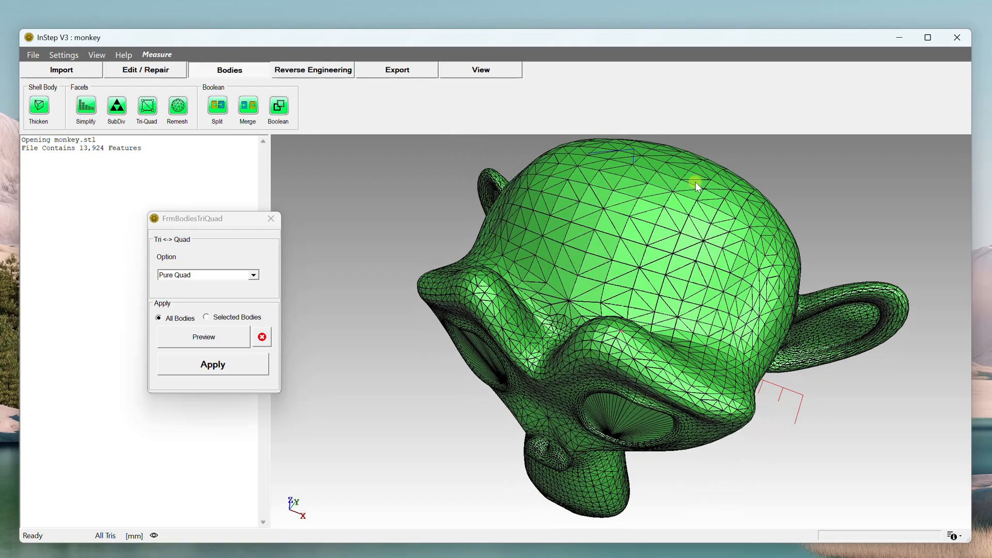
middle_click_drag(646, 200, 625, 262)
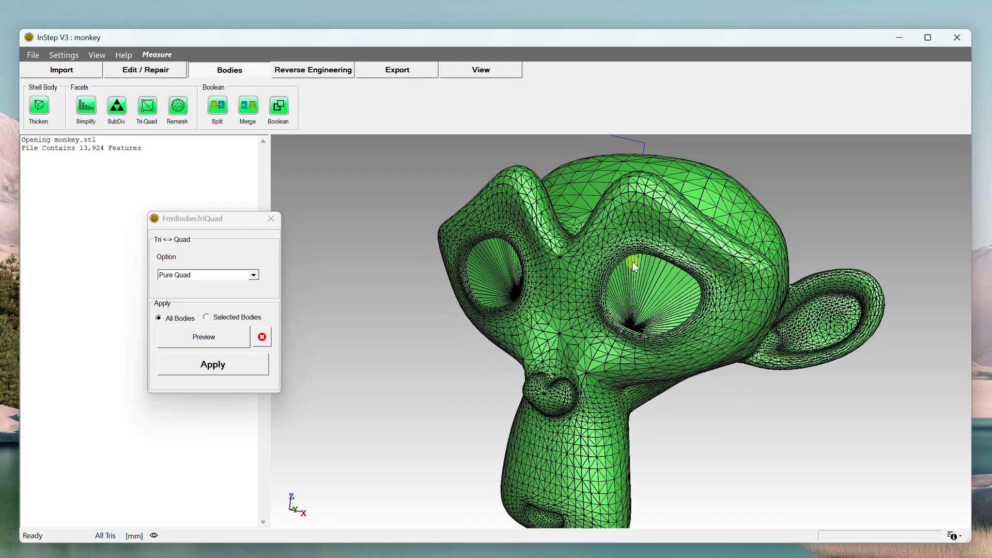
middle_click_drag(603, 238, 601, 251)
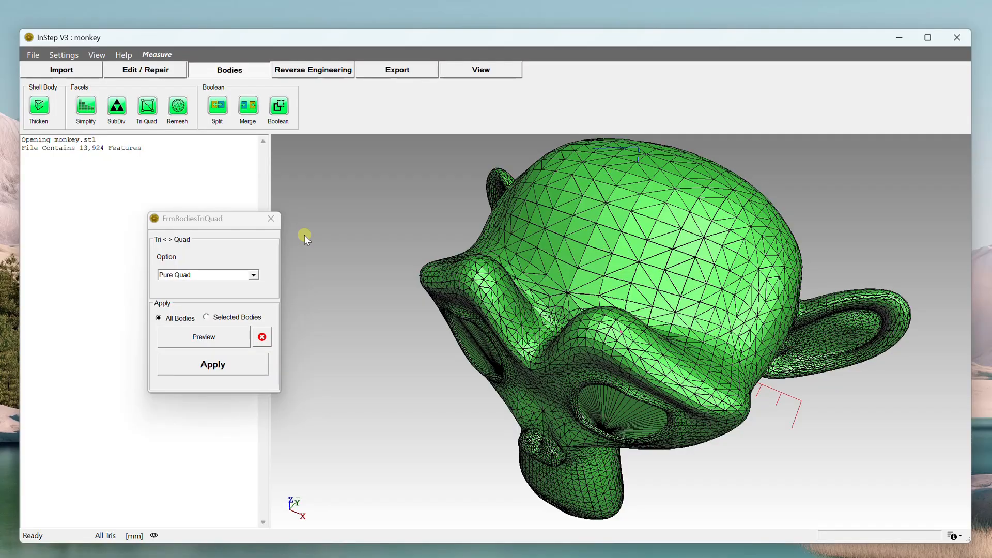
Step: Preview the Tri-Quad conversion of all bodies with the Quad Dominant option
left_click_drag(184, 223, 236, 209)
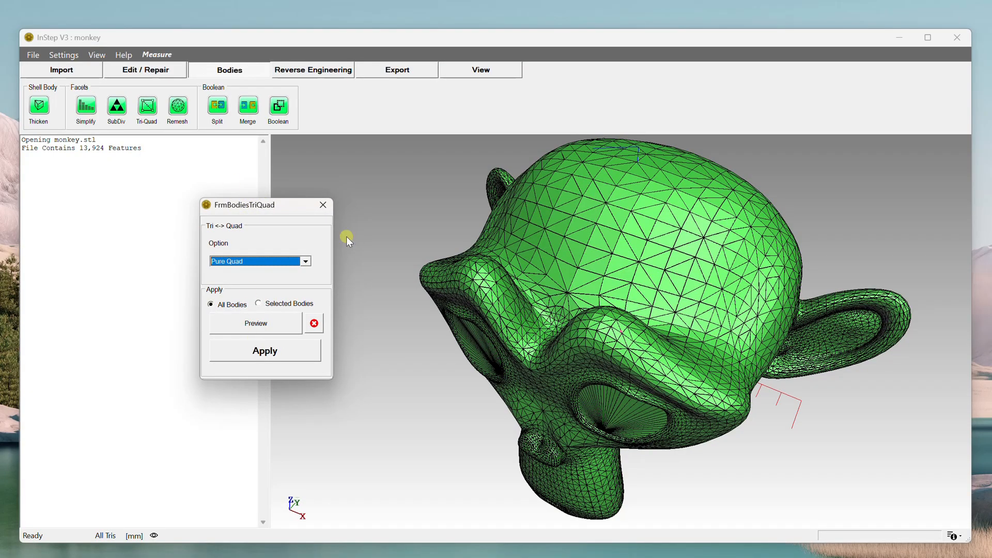
left_click(306, 261)
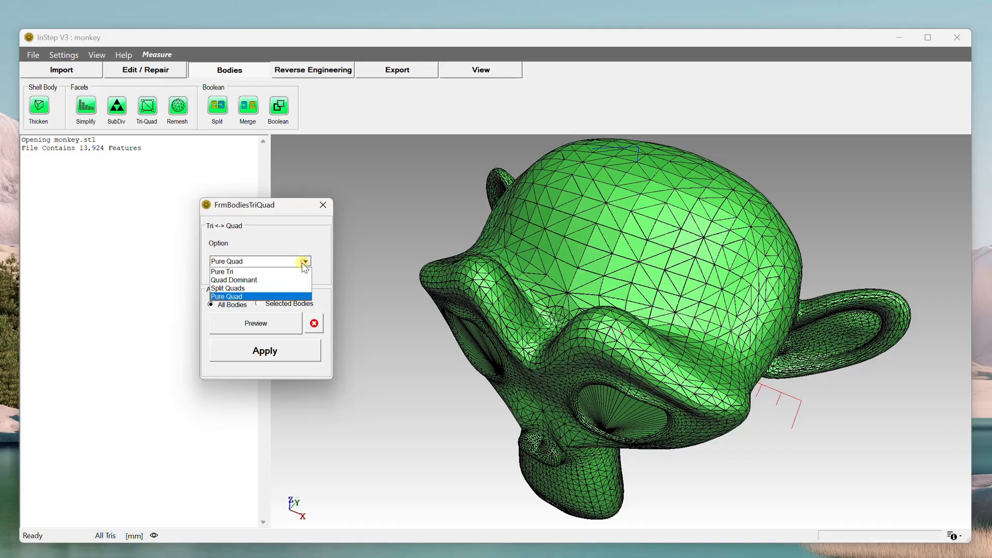
left_click(229, 270)
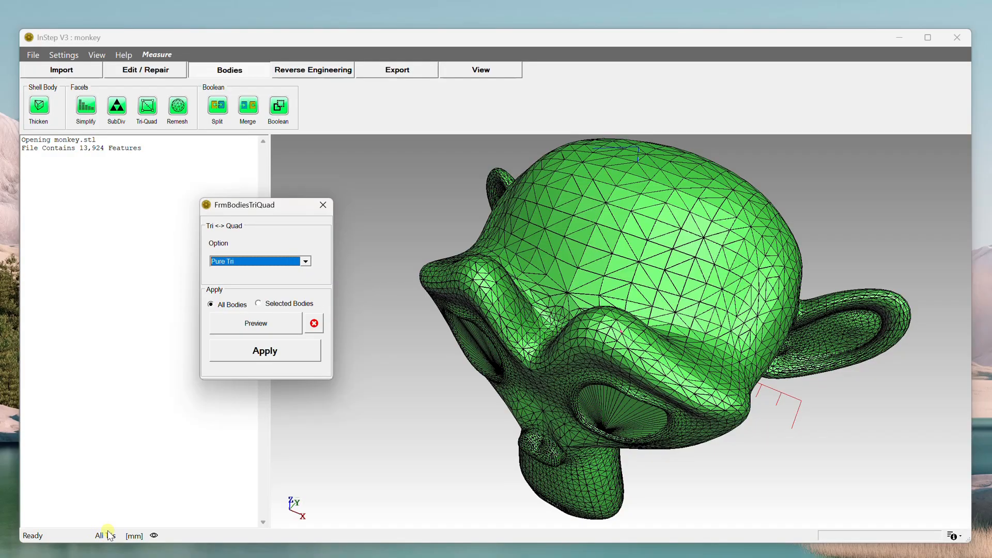
left_click(305, 262)
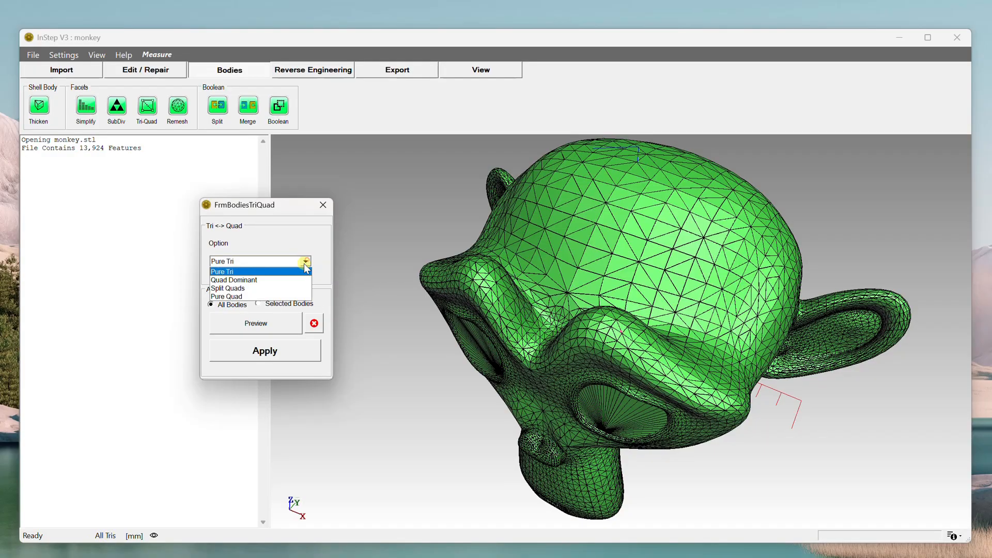
left_click(259, 280)
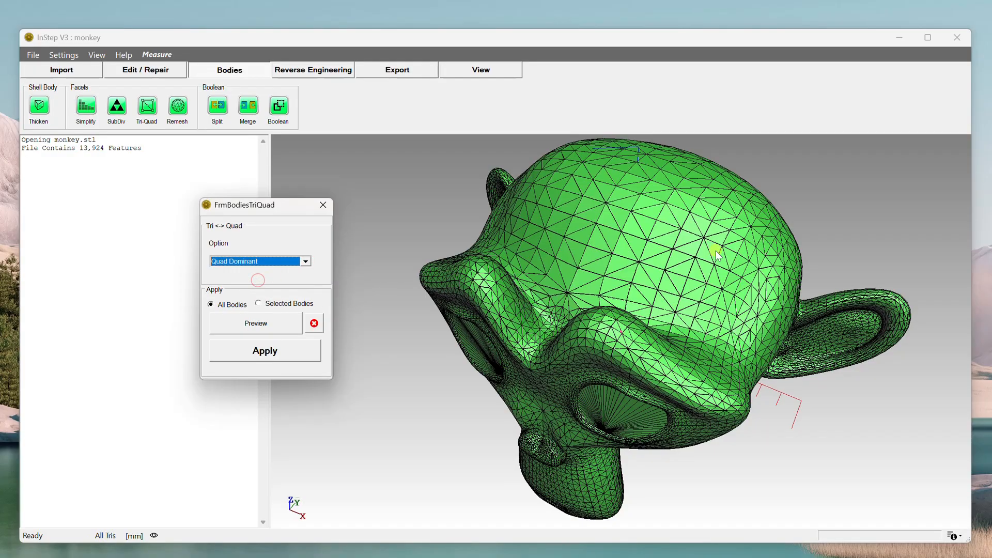
mouse_move(681, 295)
middle_mouse_down()
mouse_move(683, 271)
mouse_move(681, 299)
middle_mouse_up()
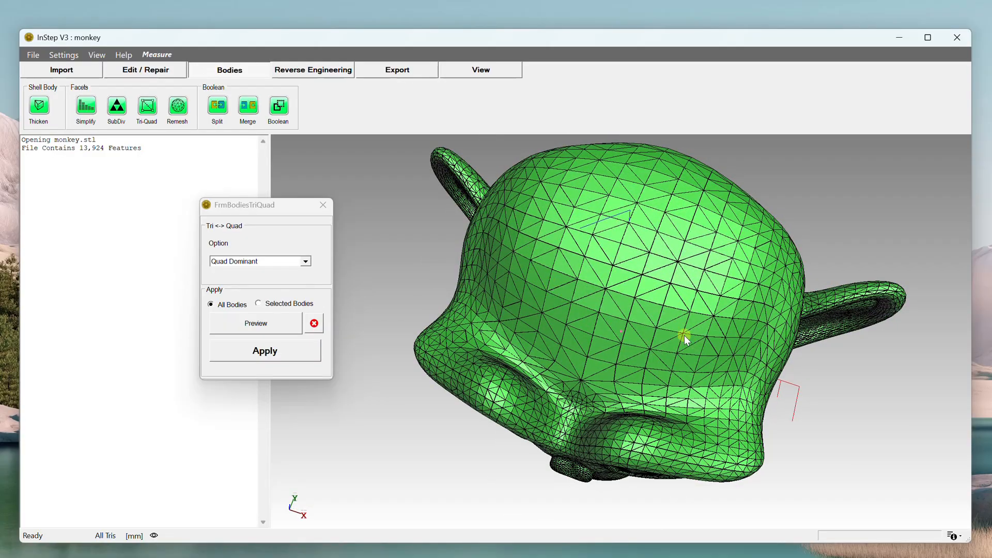
middle_click_drag(684, 336, 613, 345)
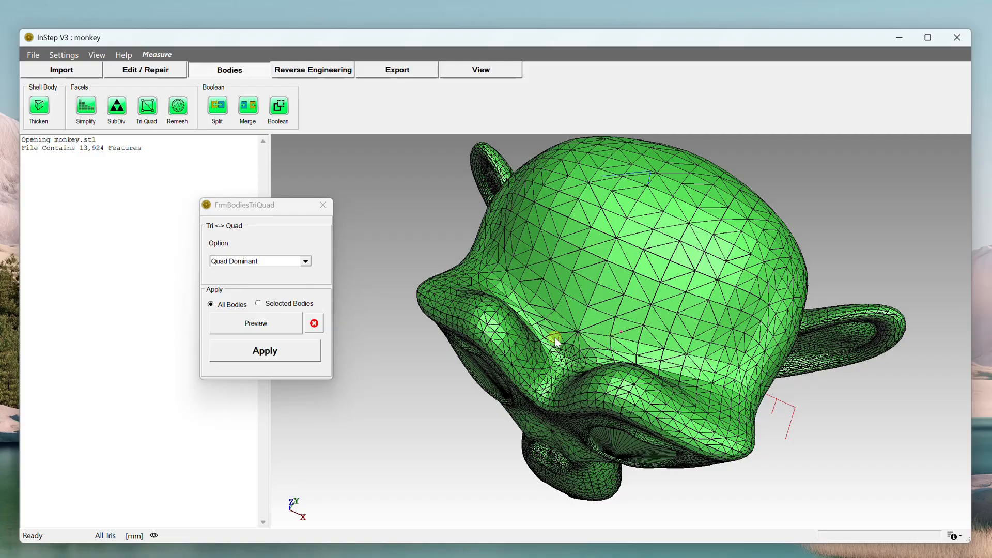
left_click(260, 326)
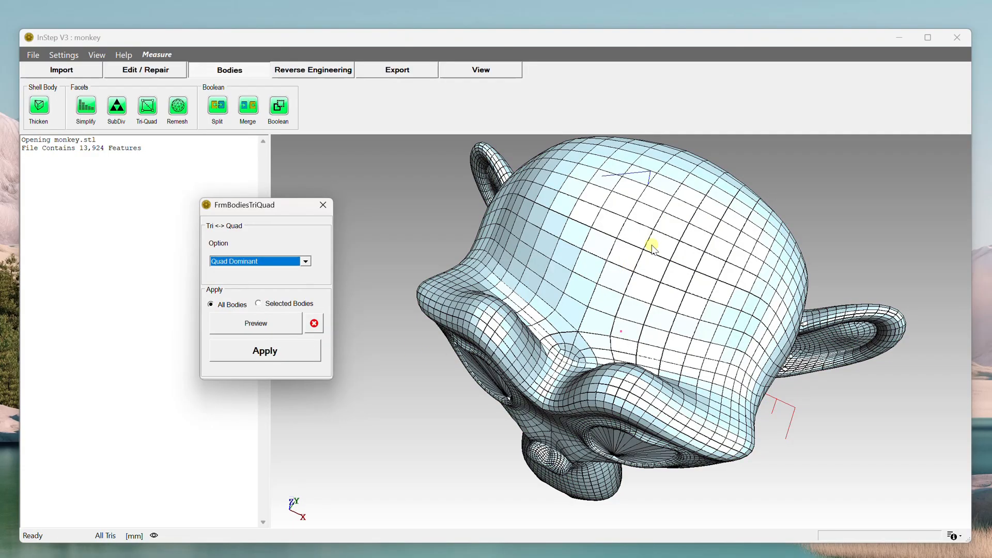
Step: Examine the quad-dominant facets around the monkey's eyes and skull, and clear the preview
left_click_drag(629, 312, 689, 275)
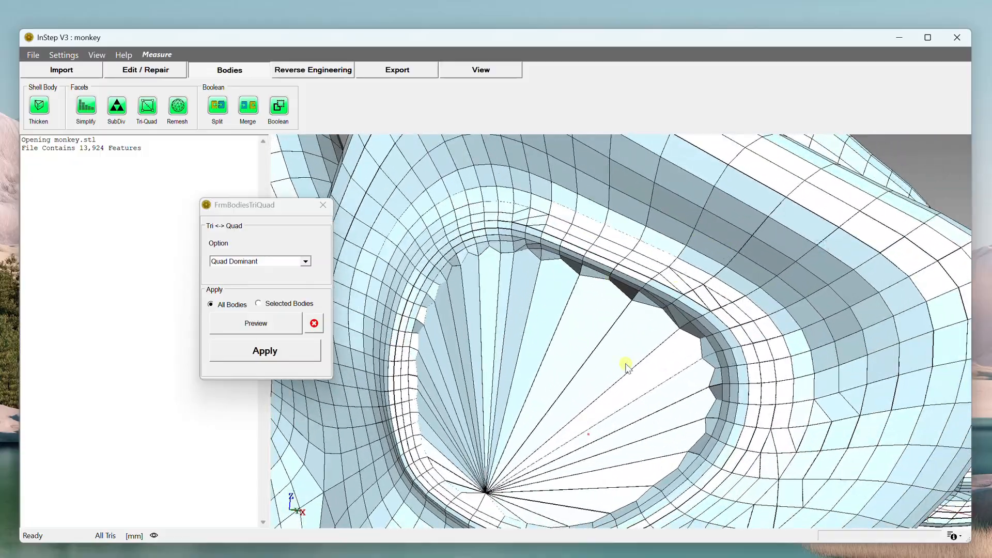
scroll(631, 411, "down", 5)
left_click_drag(639, 393, 678, 382)
scroll(673, 381, "up", 3)
scroll(671, 381, "down", 6)
scroll(667, 380, "up", 2)
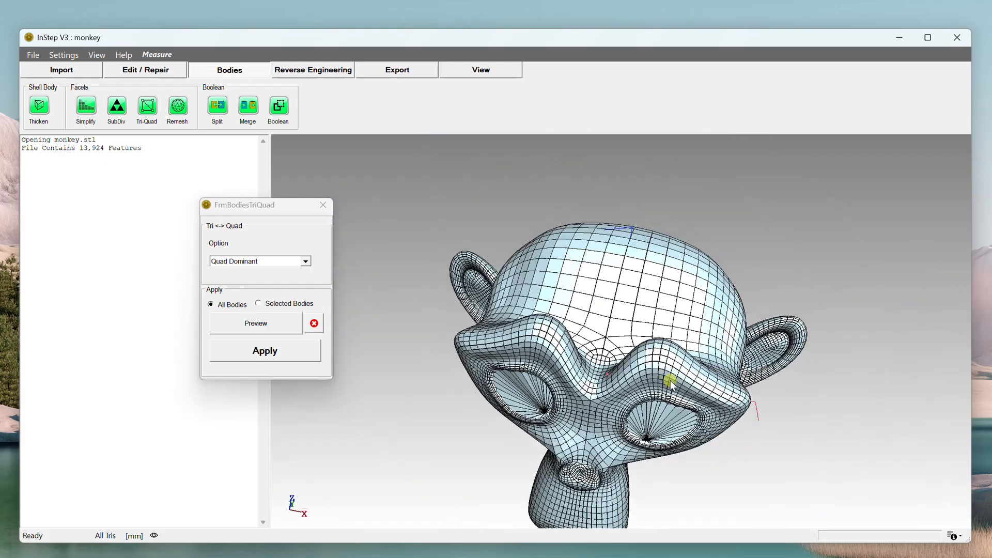
left_click(306, 261)
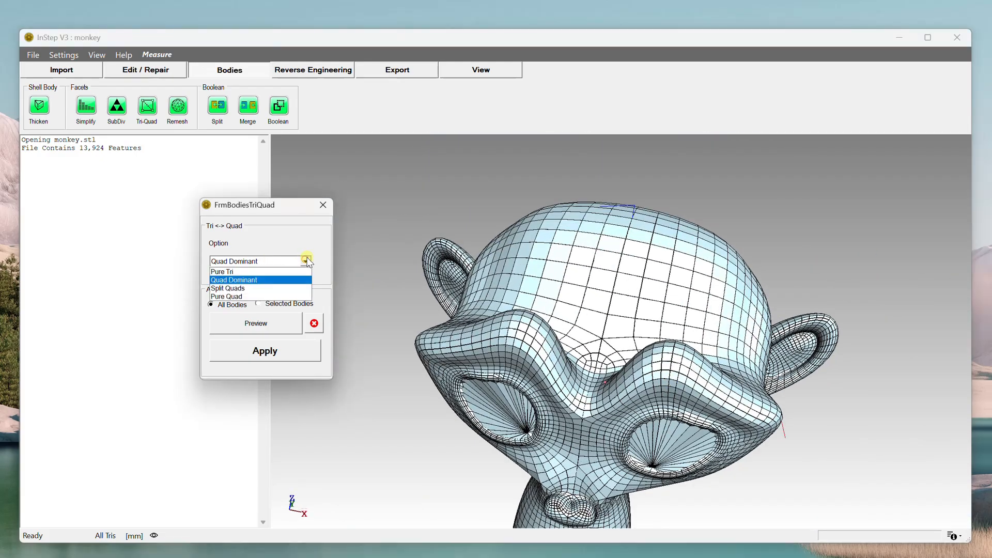
left_click(258, 281)
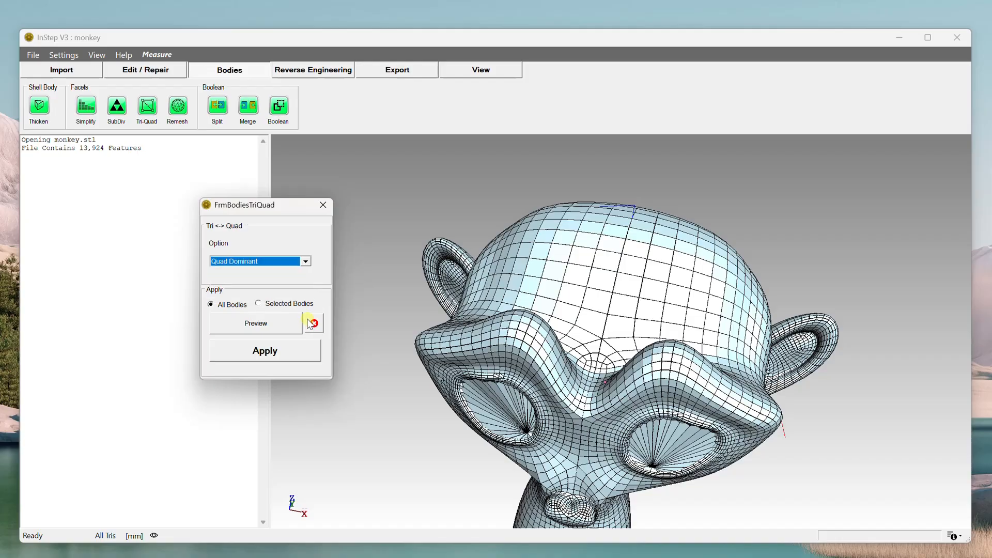
left_click(315, 323)
Step: Preview the Tri-Quad conversion of all bodies with the Split Quads option
left_click(309, 263)
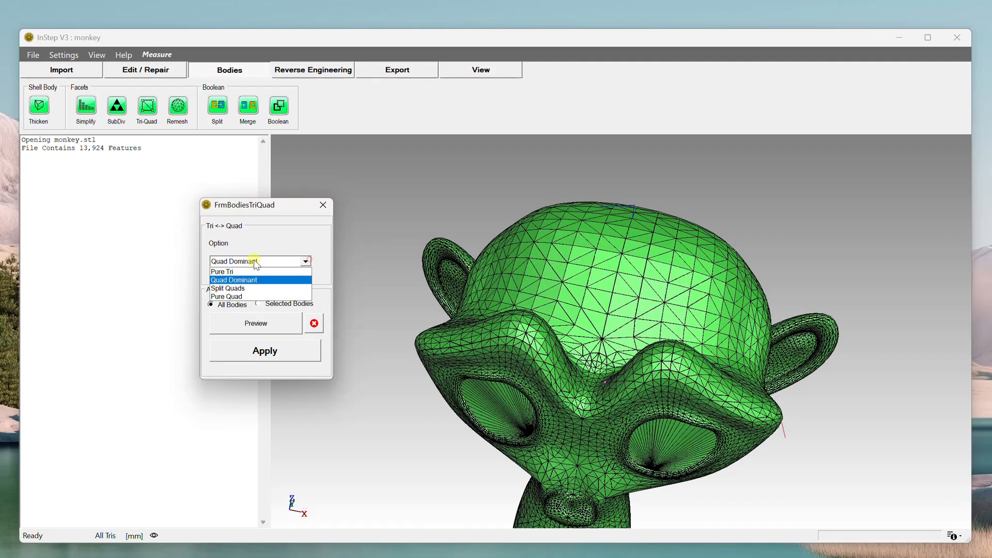
left_click(224, 288)
left_click(250, 324)
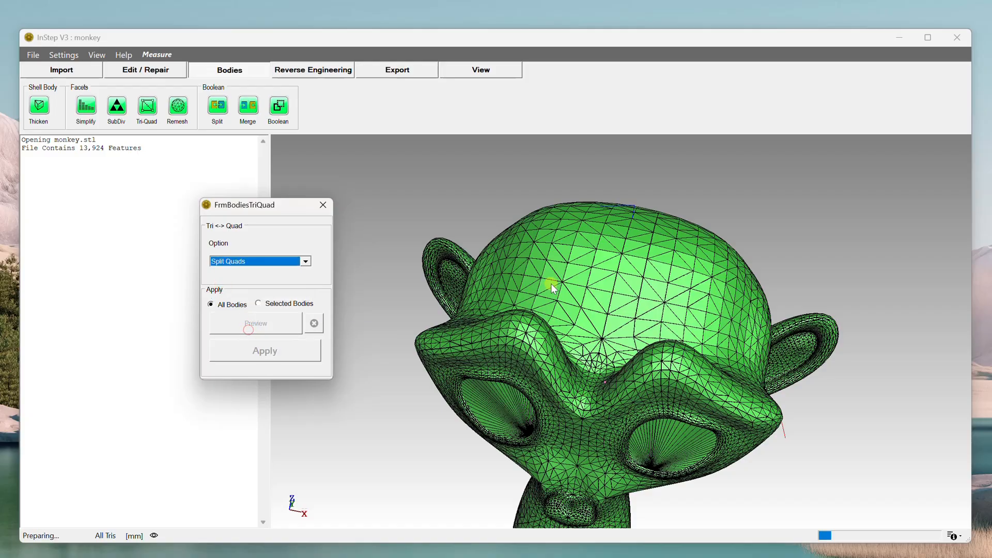
Step: Examine how the triangles on the monkey's skull and face are divided in the Split Quads preview
scroll(572, 292, "up", 5)
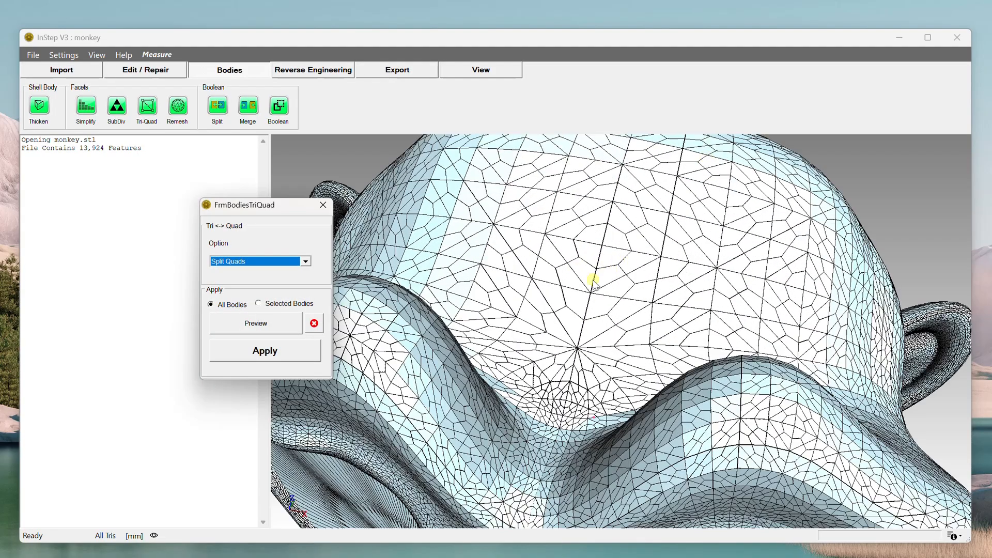
scroll(643, 273, "up", 3)
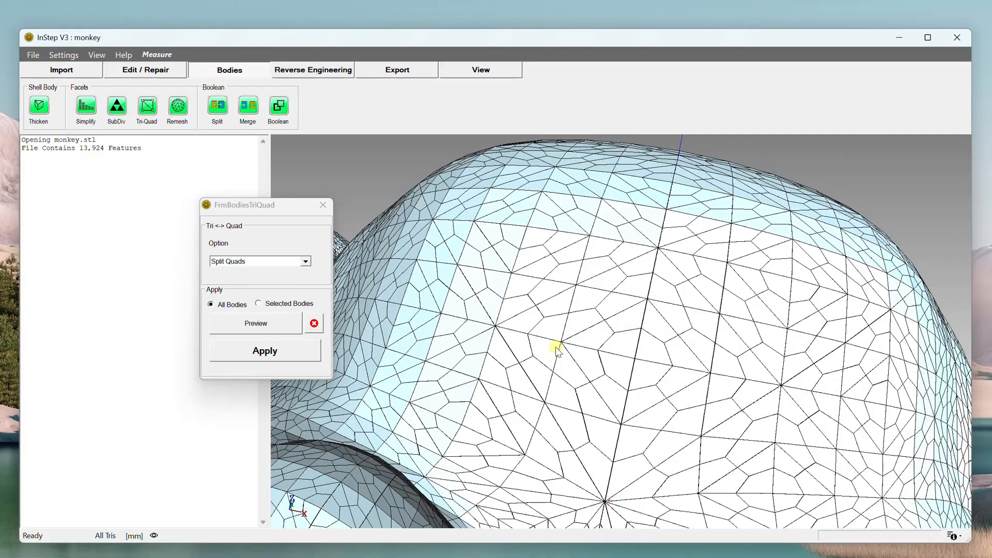
scroll(629, 348, "up", 3)
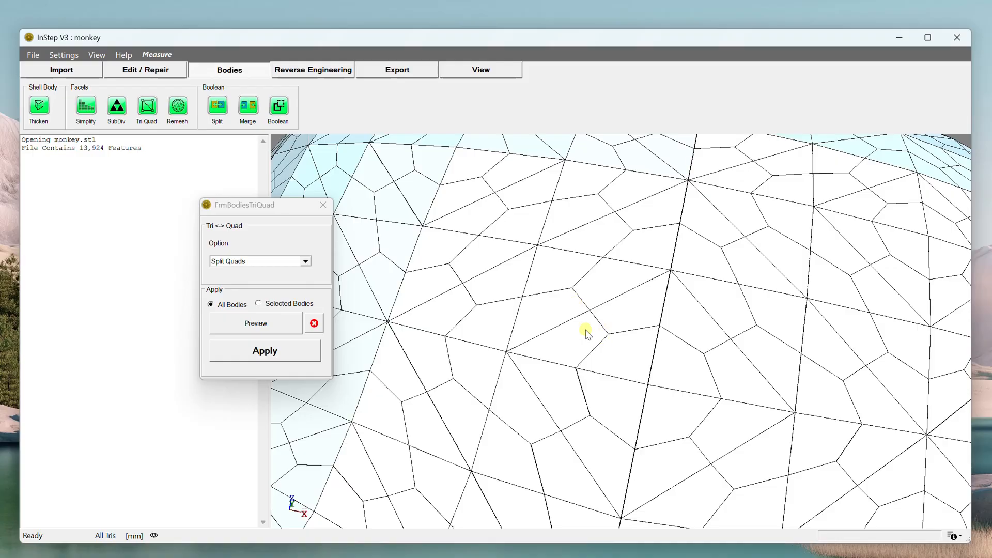
scroll(603, 390, "up", 3)
scroll(599, 387, "down", 5)
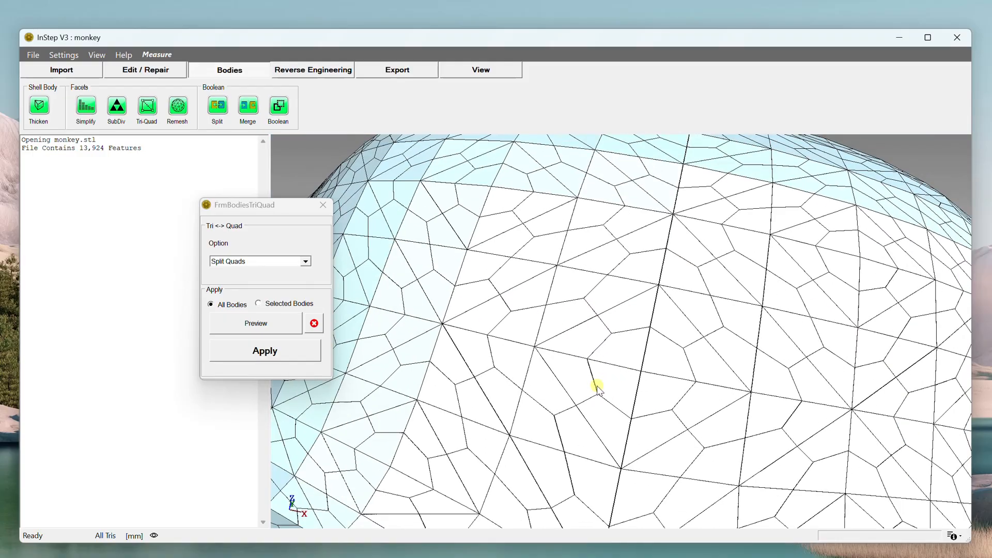
scroll(676, 399, "down", 4)
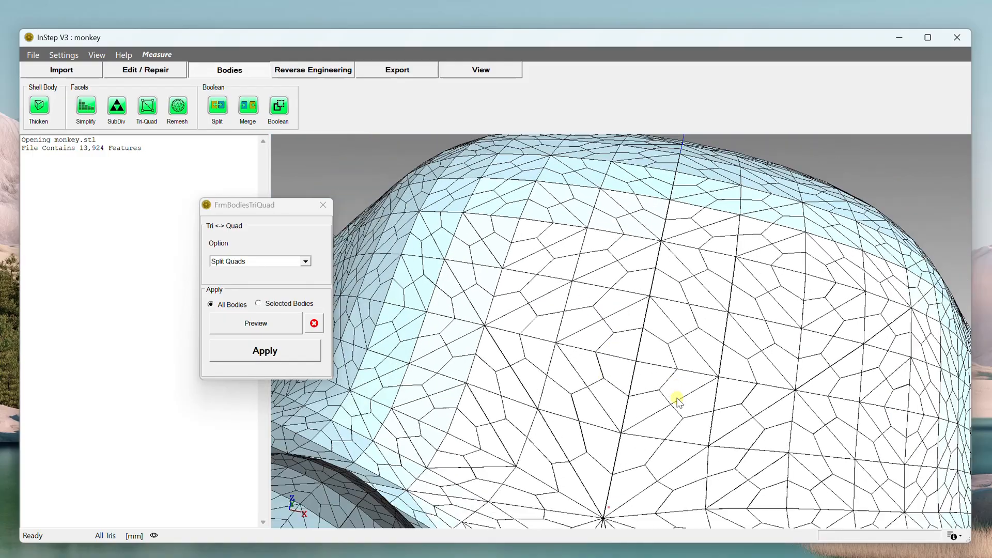
middle_click_drag(675, 398, 657, 303)
scroll(643, 382, "up", 2)
scroll(641, 380, "down", 5)
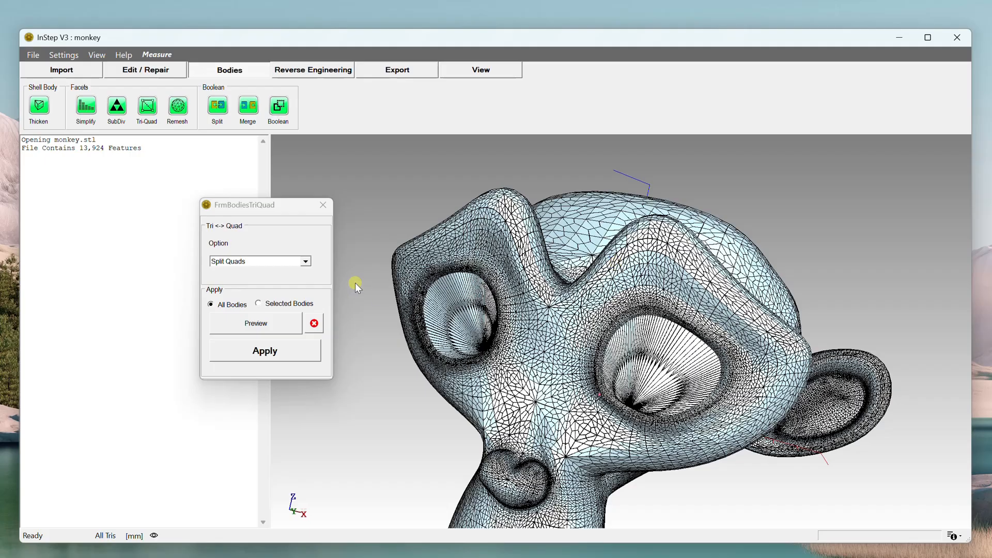
Step: Replace the Split Quads preview with a preview of all bodies using the Pure Quad option
left_click(306, 262)
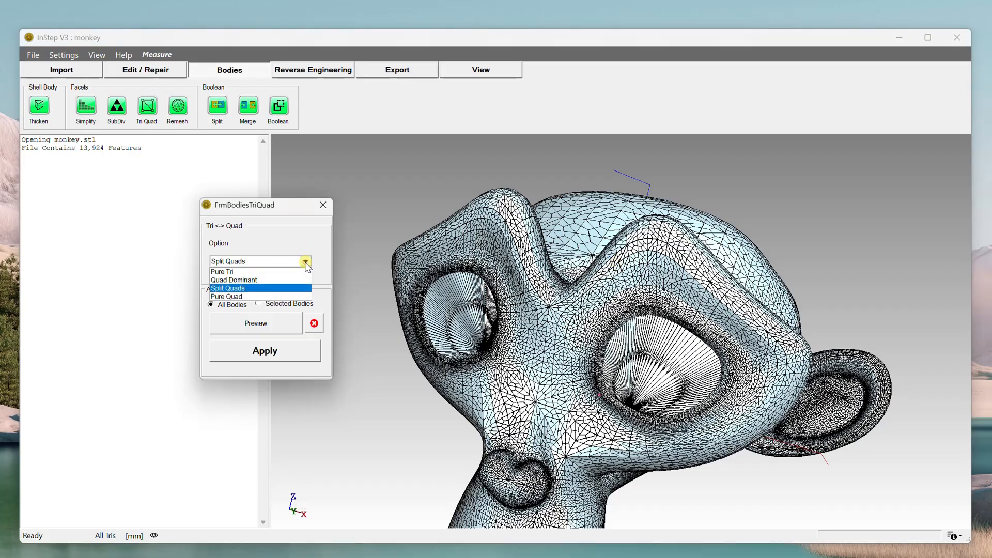
left_click(249, 293)
middle_click_drag(562, 315, 547, 332)
scroll(547, 333, "up", 4)
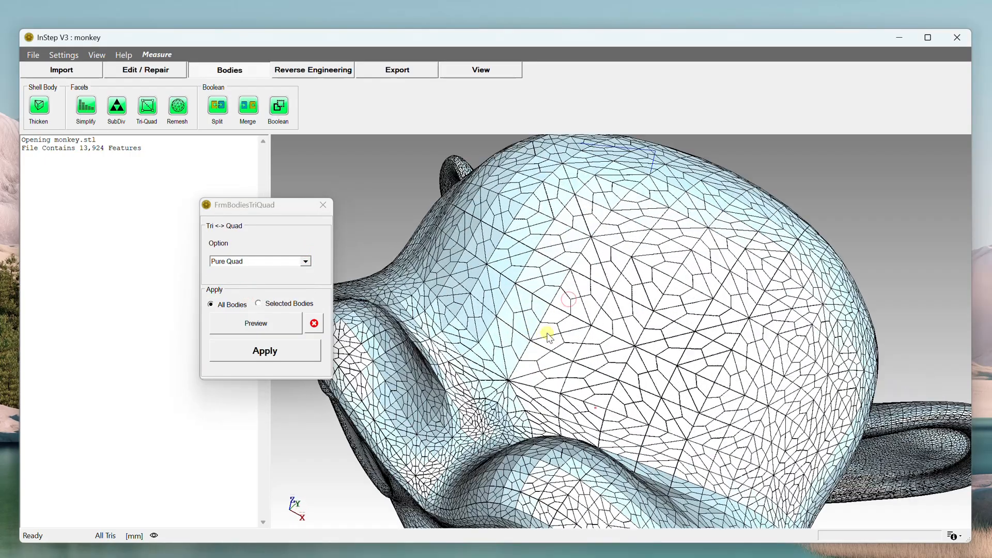
left_click(256, 324)
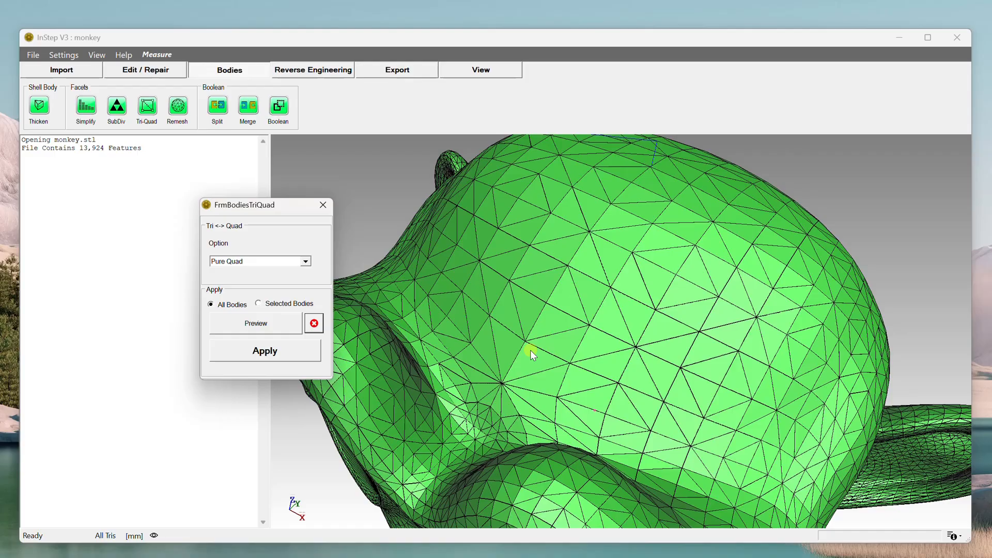
left_click(283, 323)
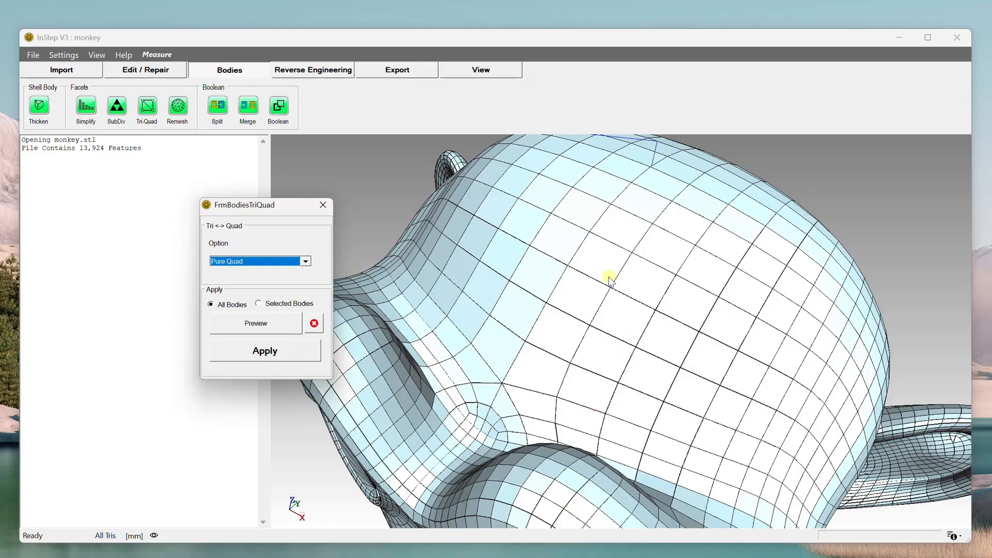
Step: Examine the pure-quad facets on the monkey's face and the back of the head
middle_click_drag(593, 403, 620, 350)
scroll(615, 378, "up", 2)
scroll(613, 379, "down", 4)
scroll(611, 378, "down", 2)
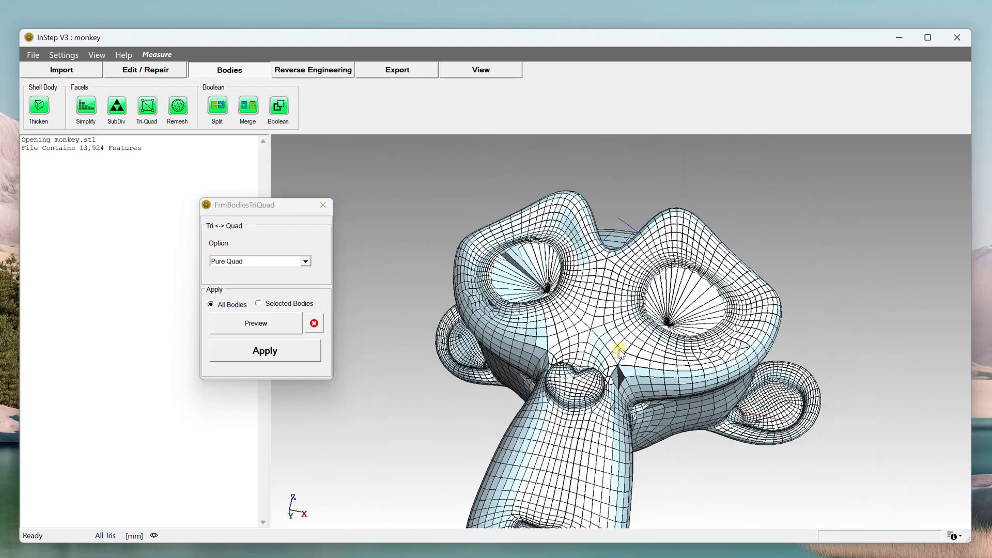
scroll(593, 417, "up", 4)
middle_click_drag(606, 427, 602, 278)
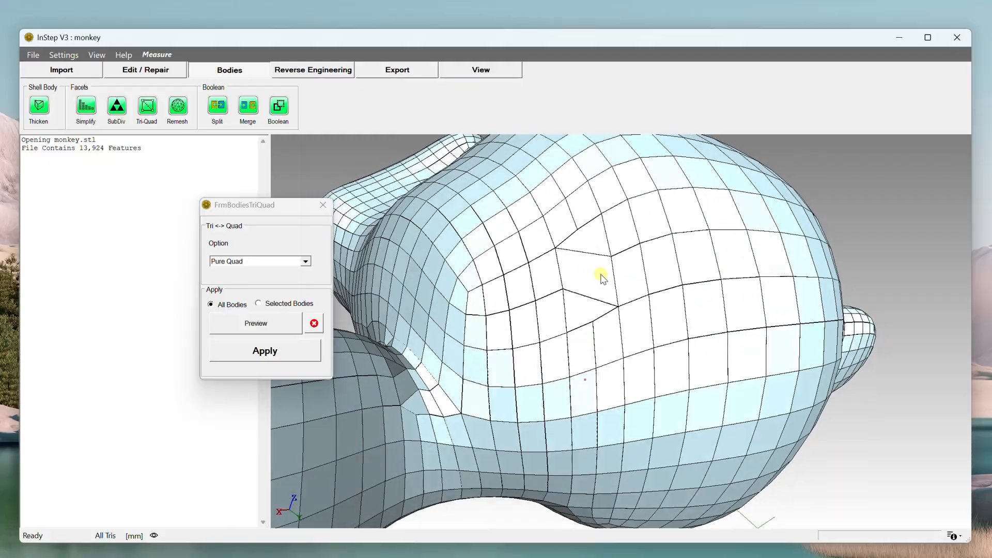
scroll(602, 278, "up", 5)
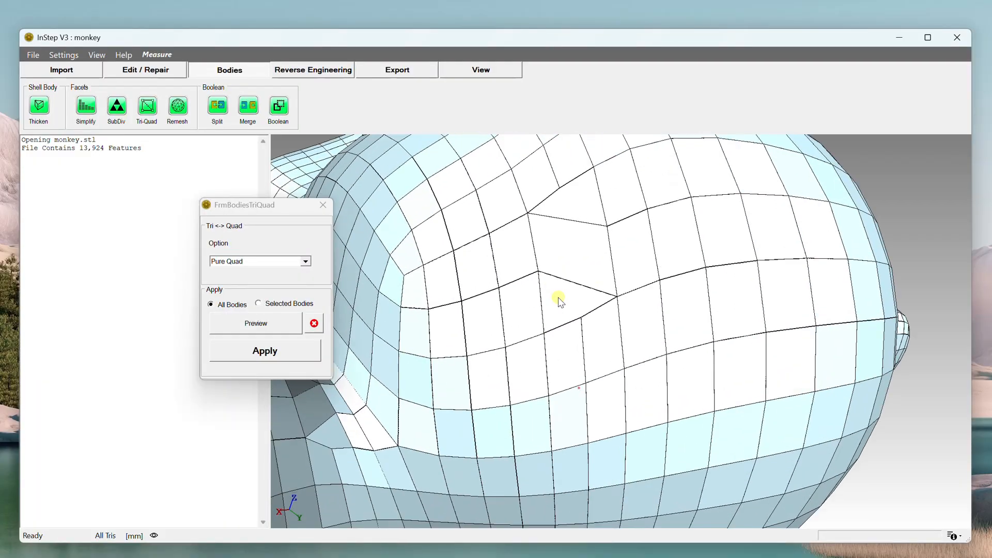
scroll(558, 311, "down", 3)
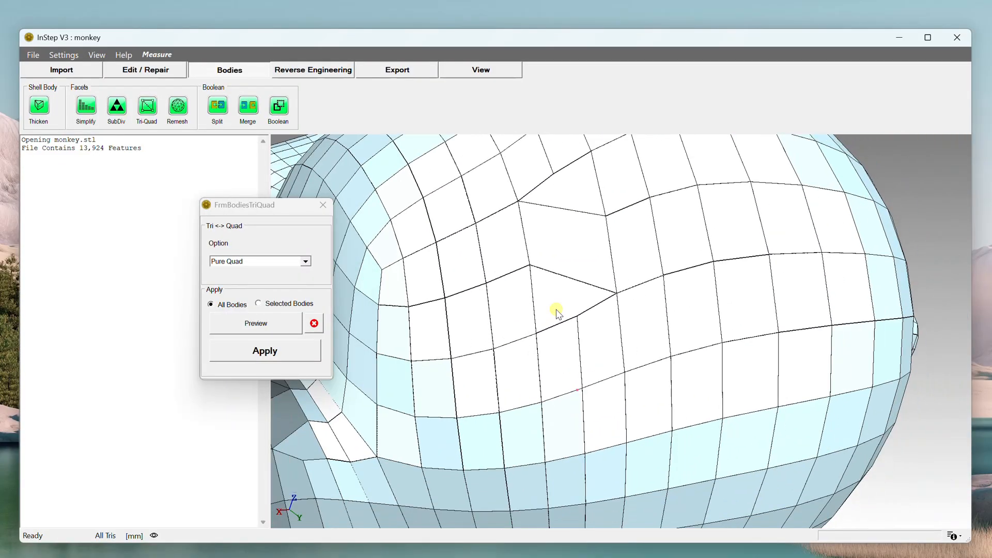
scroll(561, 310, "up", 3)
scroll(572, 305, "down", 6)
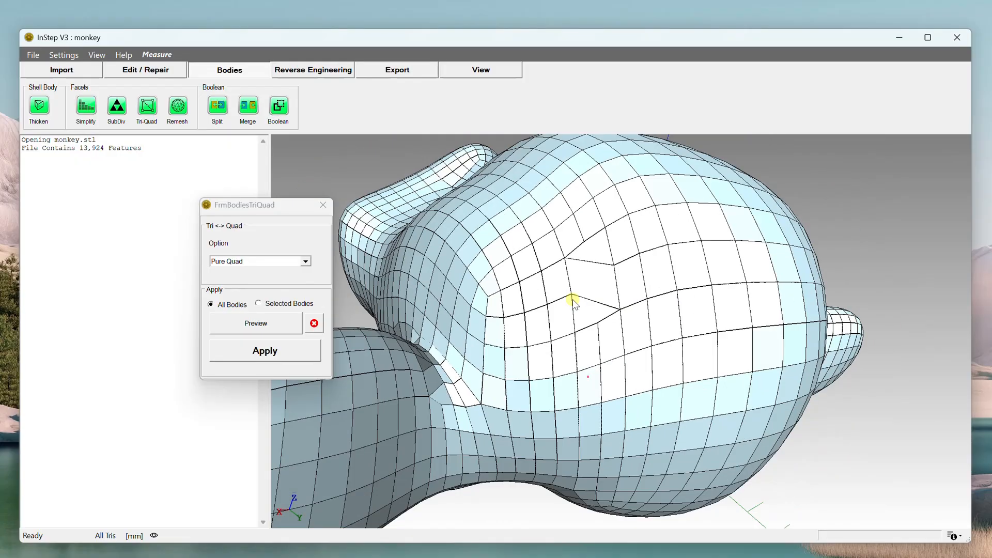
Step: Inspect the pure-quad facets beside the monkey's nose up close for distortion
middle_click_drag(572, 305, 623, 312)
scroll(624, 306, "up", 2)
scroll(625, 290, "up", 6)
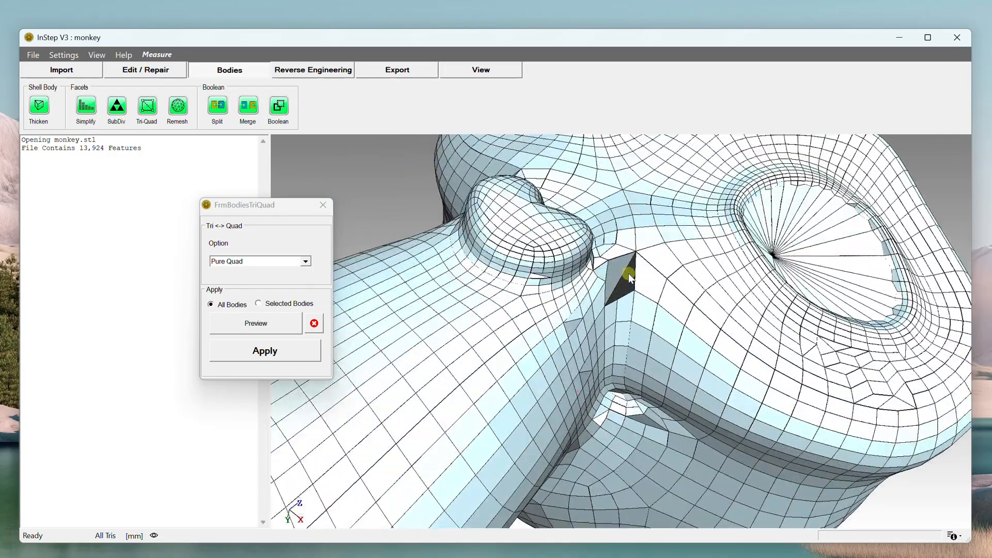
middle_click_drag(648, 187, 604, 326)
scroll(602, 338, "up", 3)
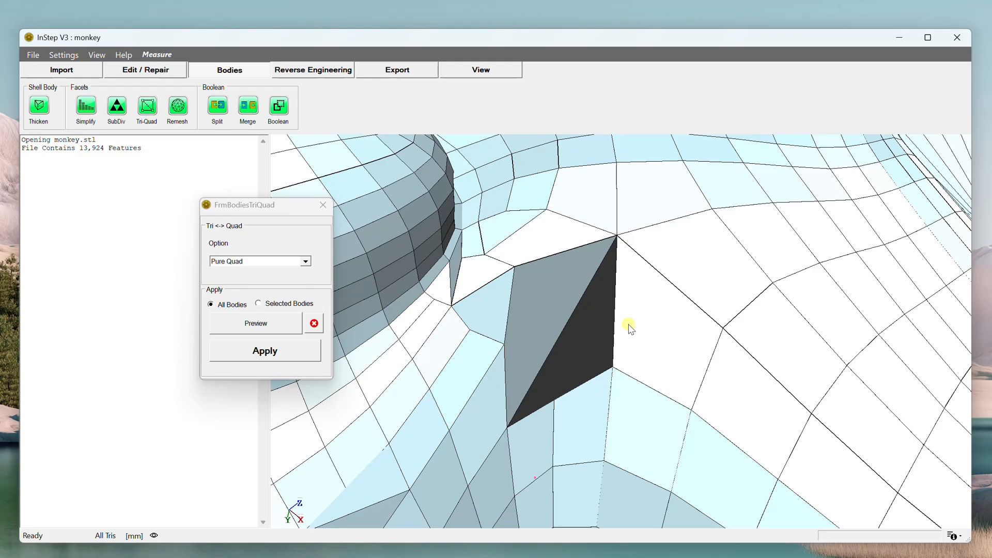
left_click_drag(576, 337, 612, 433)
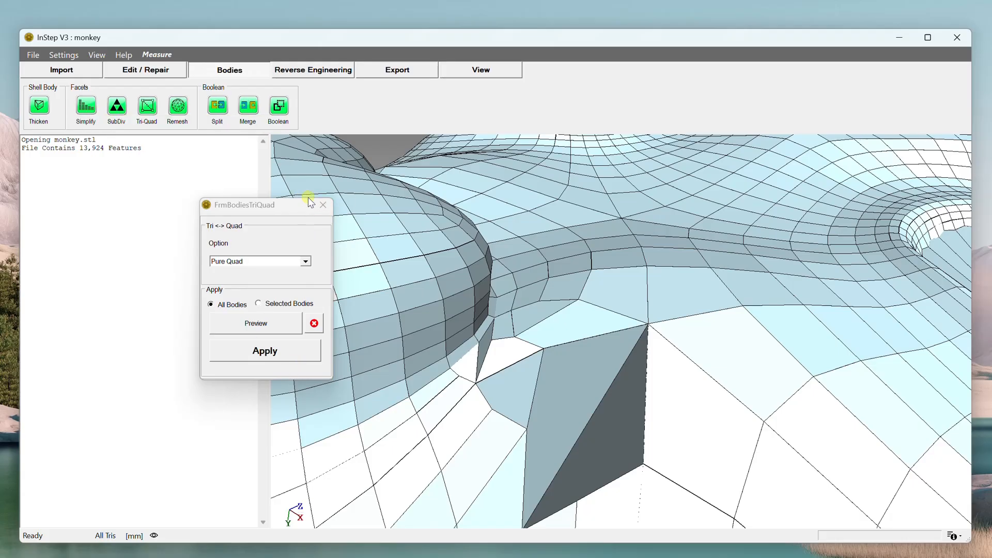
Step: Close the Tri-Quad conversion command without applying any option to the monkey
left_click(260, 259)
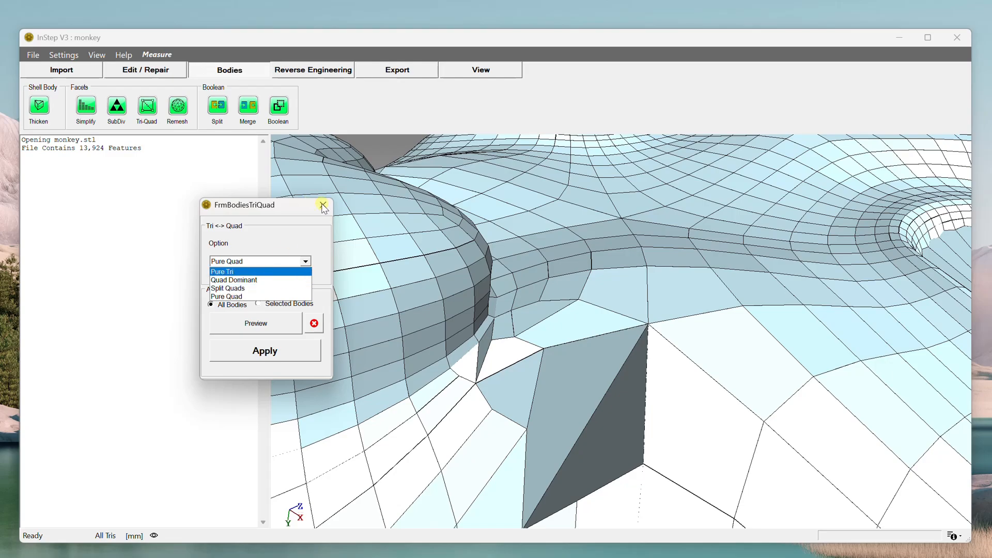
left_click(261, 206)
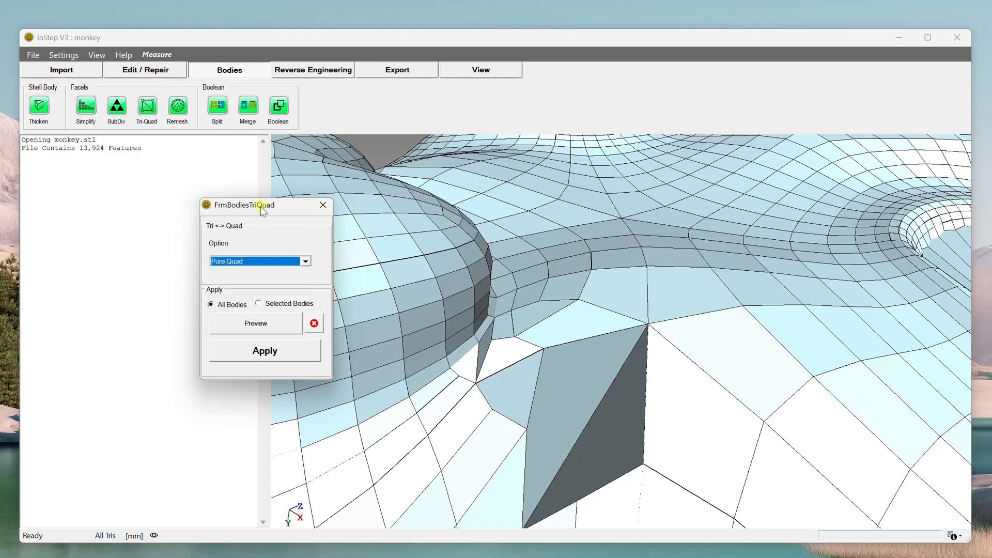
left_click(329, 206)
scroll(526, 337, "down", 8)
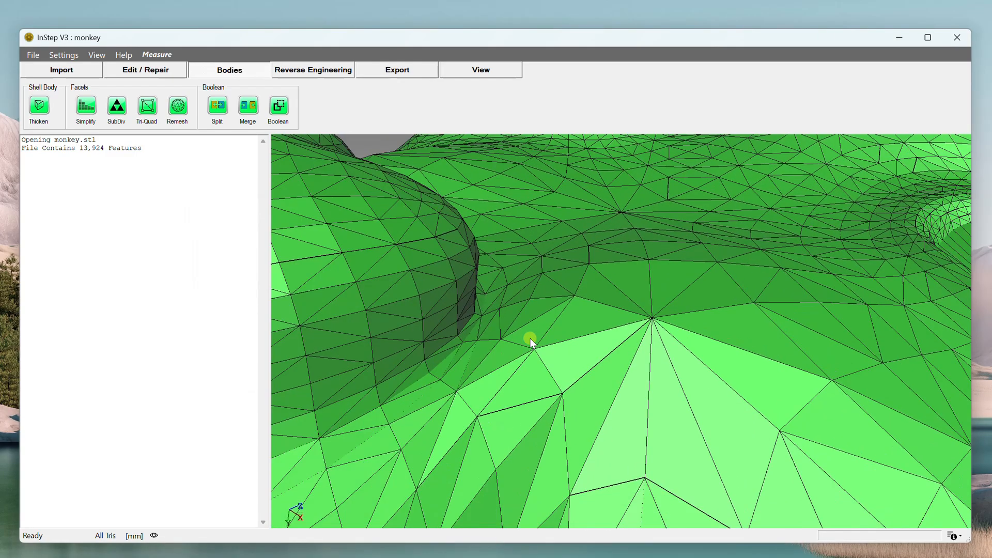
Step: Examine the monkey's triangle facets around the head, nose and eyes with the Remesh command open, and close the command without remeshing
scroll(526, 316, "down", 7)
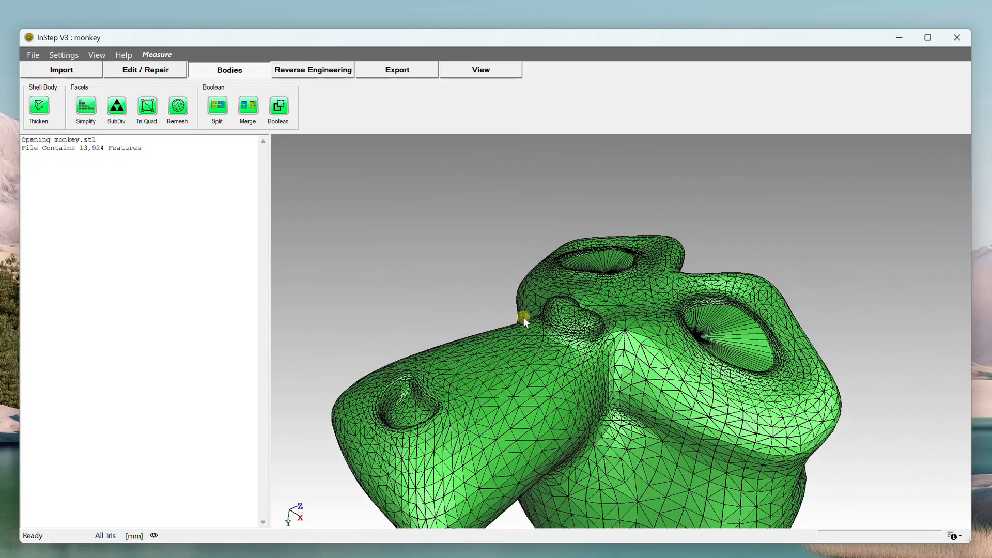
middle_click_drag(524, 316, 591, 346)
left_click(177, 107)
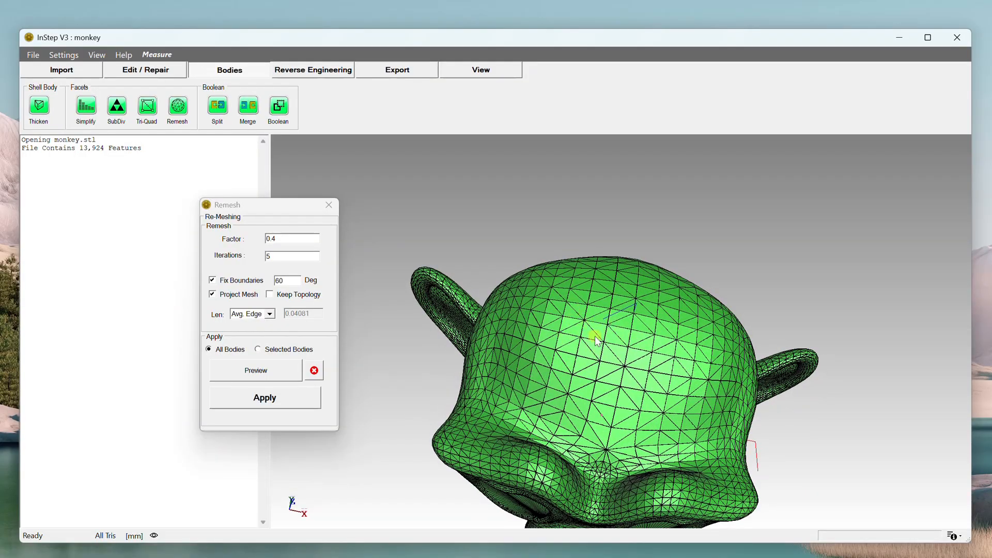
scroll(603, 343, "up", 10)
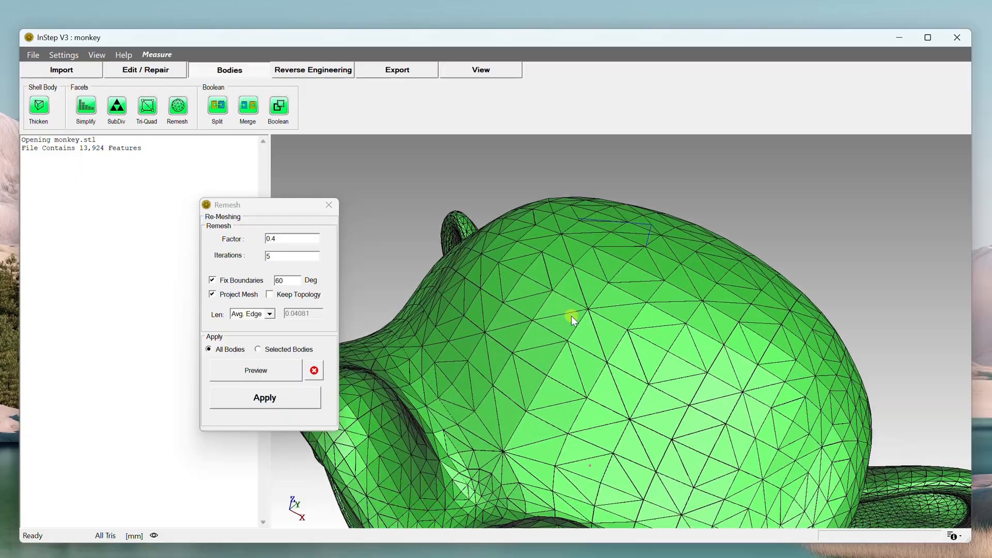
middle_click_drag(572, 320, 646, 259)
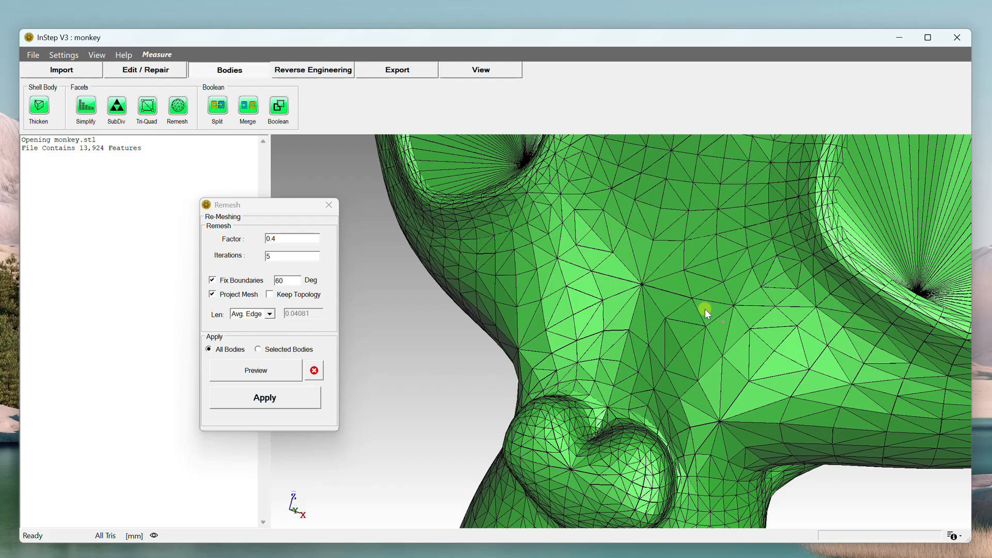
scroll(705, 306, "up", 1)
scroll(705, 305, "down", 6)
middle_click_drag(693, 306, 672, 315)
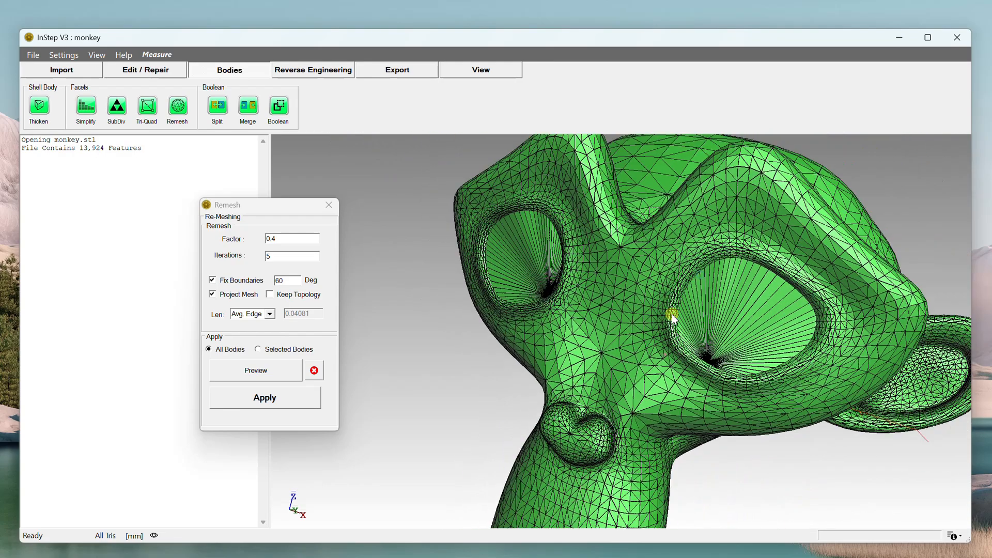
scroll(671, 315, "down", 2)
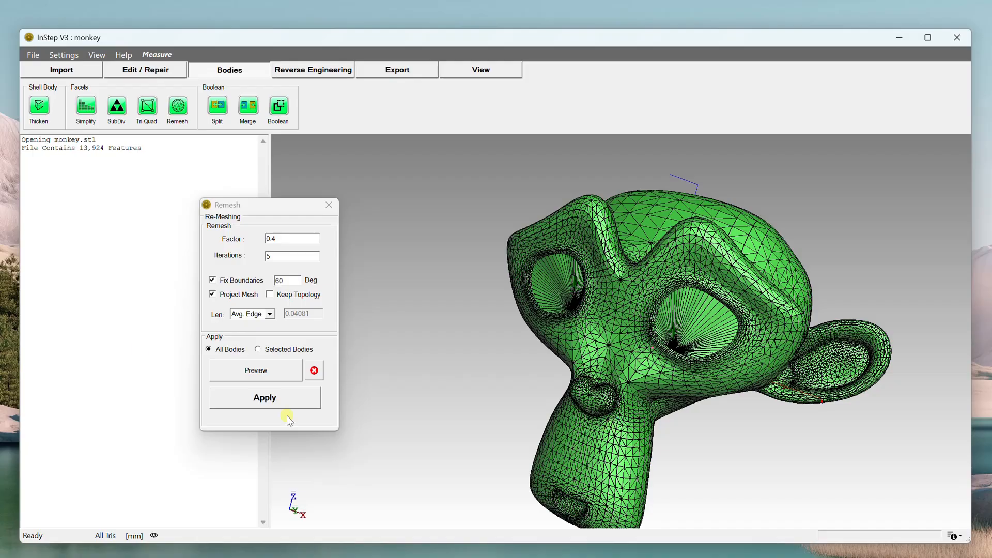
middle_click_drag(569, 233, 407, 205)
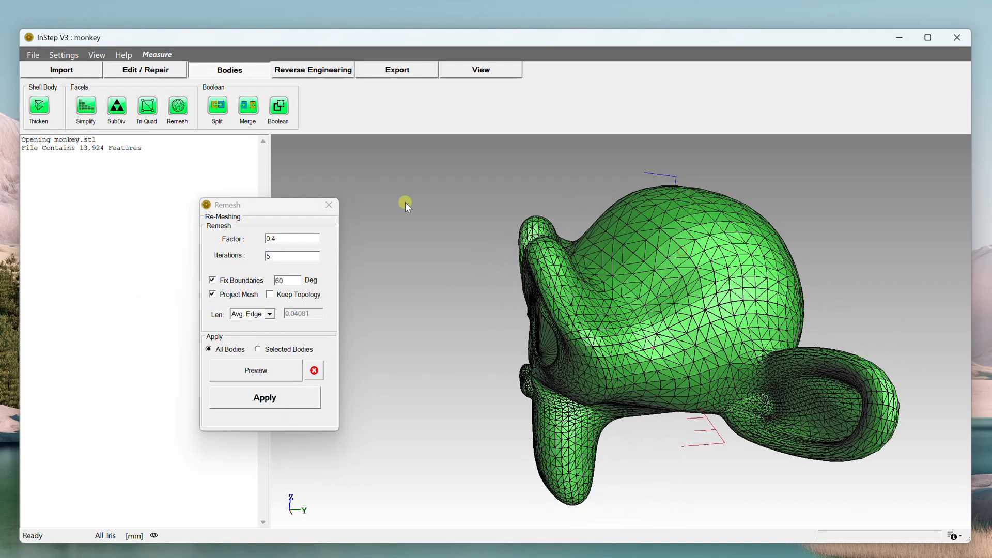
left_click(331, 205)
Step: Import the organ 3D model file from the Samples folder
left_click(43, 70)
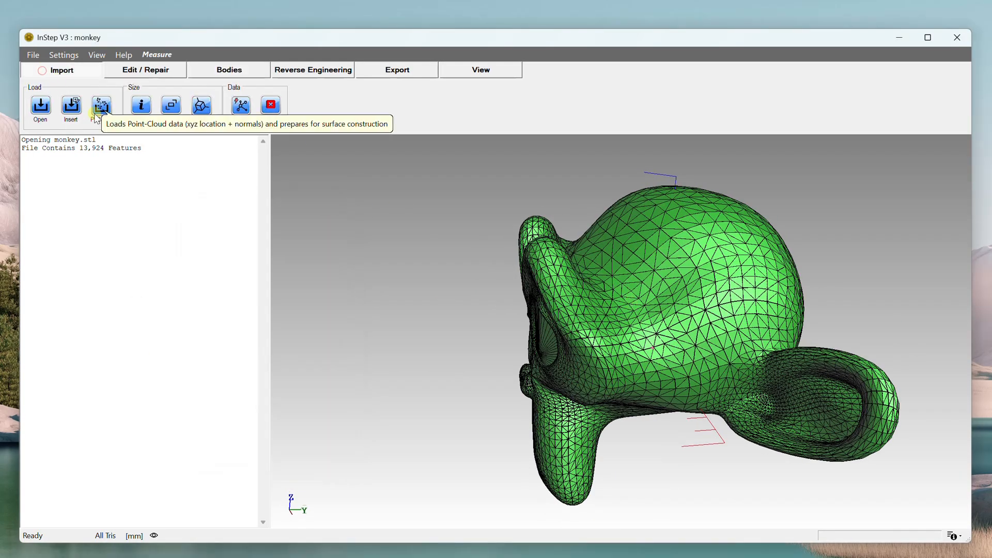
left_click(41, 106)
scroll(235, 297, "down", 1)
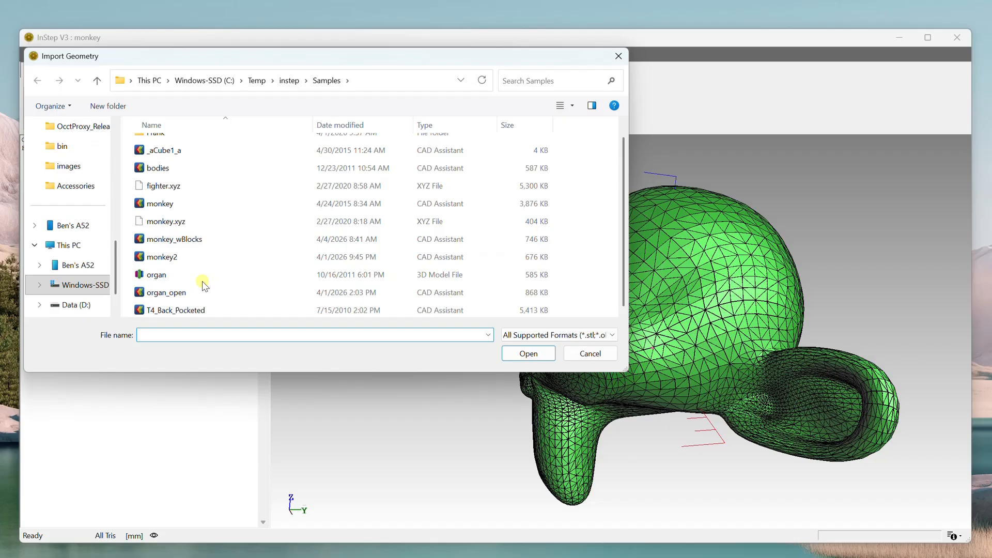
double_click(156, 275)
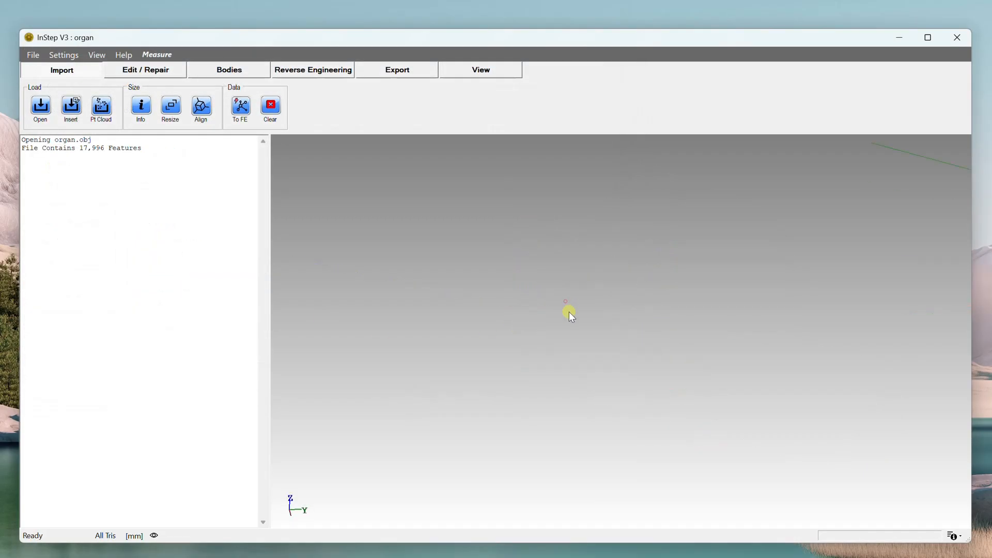
Step: Set the Near Plane Clipping distance to 0.01 in the application settings
left_click_drag(569, 313, 508, 385)
left_click_drag(497, 320, 451, 357)
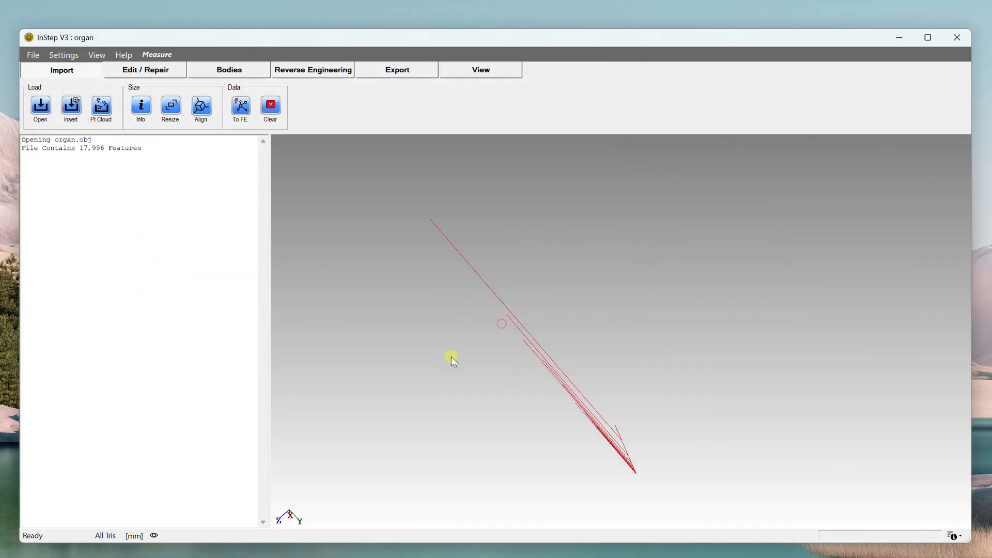
left_click(66, 54)
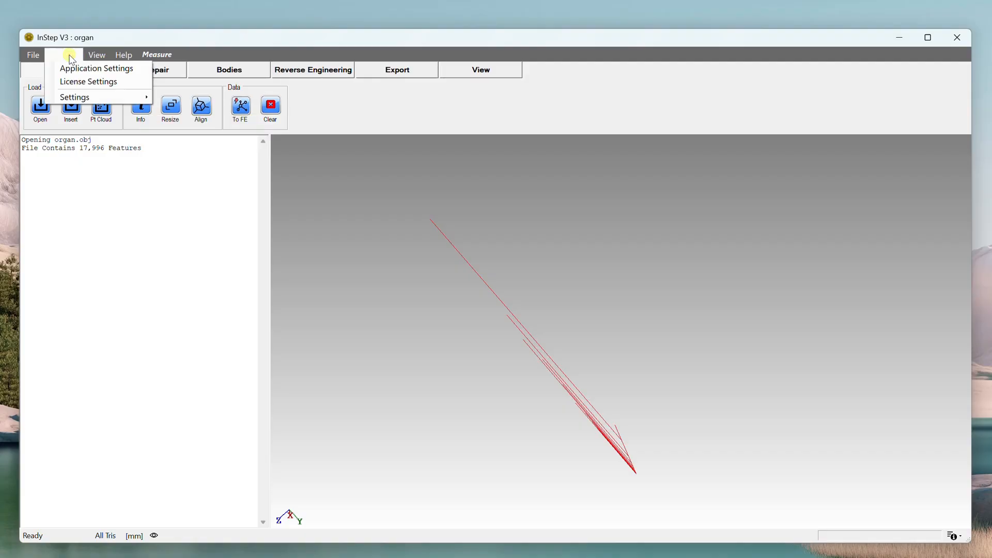
left_click(82, 68)
scroll(177, 205, "up", 8)
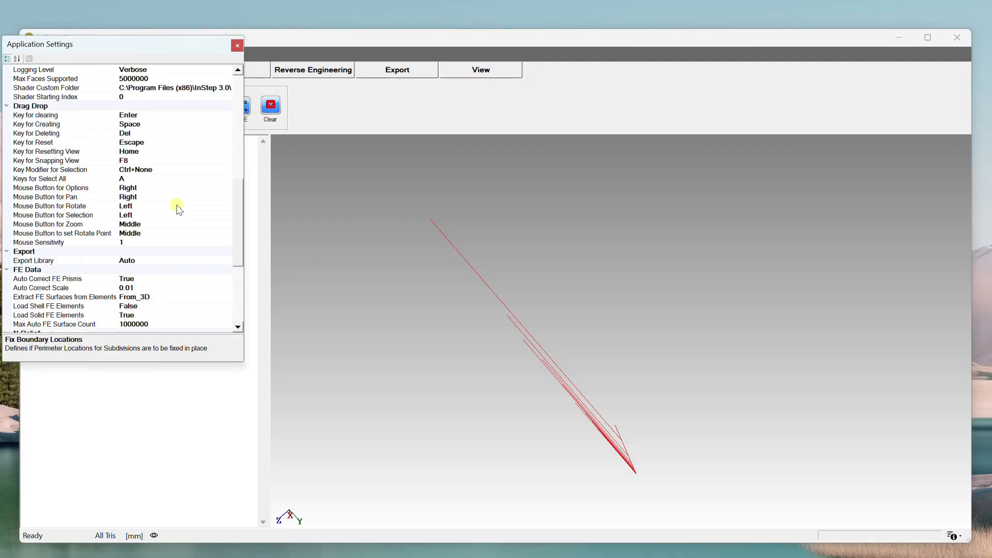
scroll(176, 205, "up", 5)
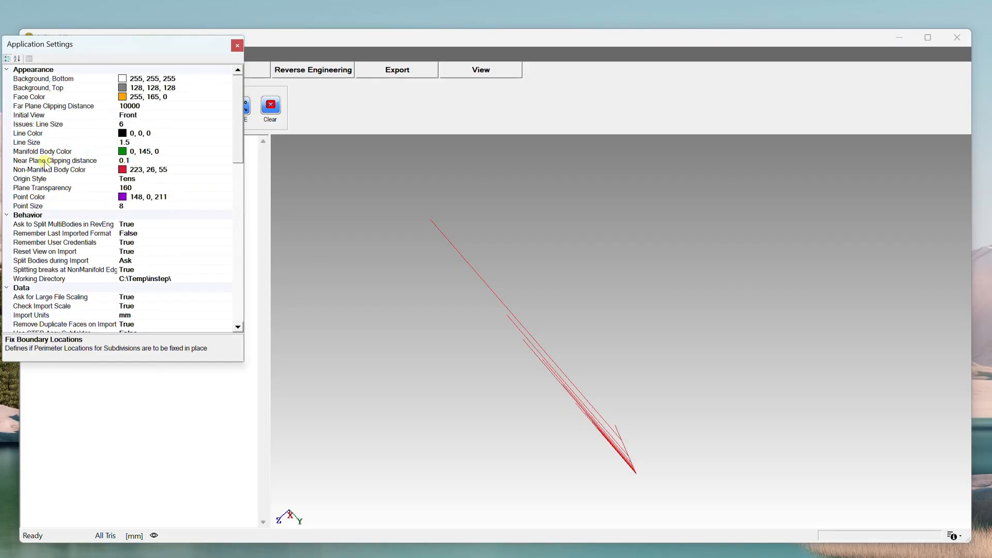
left_click(124, 161)
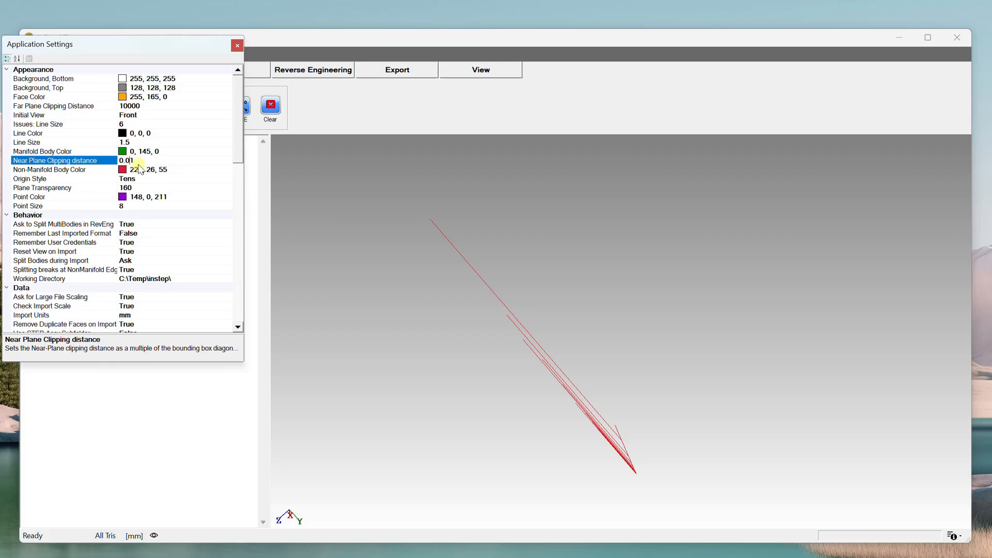
left_click(237, 45)
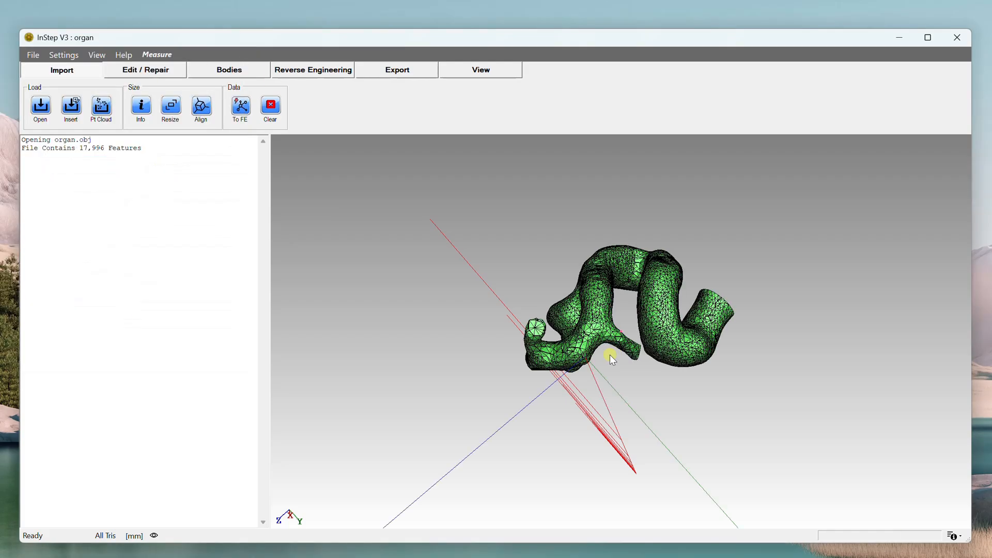
Step: Resize the organ by declaring its loaded data as metres with mm work units, and apply the change
left_click_drag(610, 354, 693, 244)
left_click_drag(595, 287, 543, 395)
left_click(134, 537)
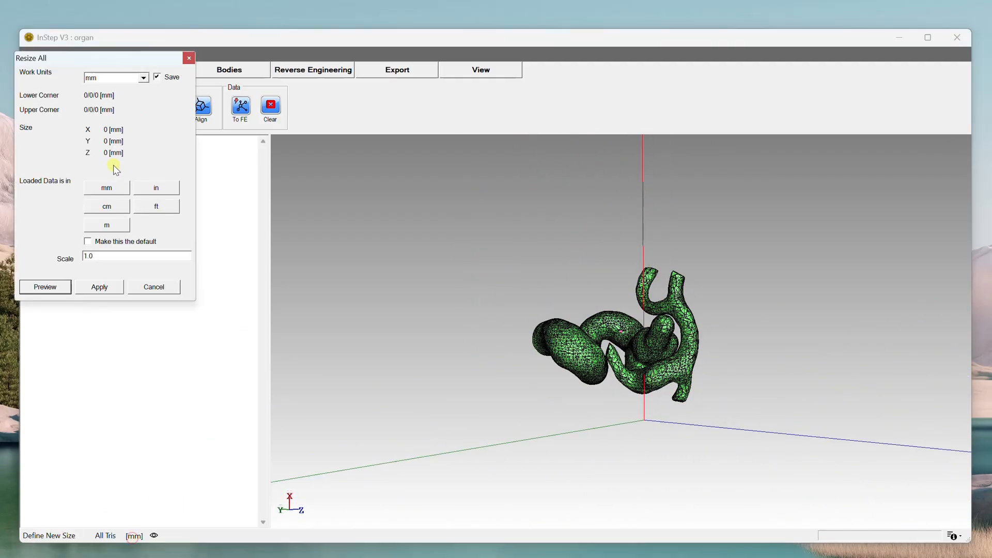
left_click(108, 227)
left_click(106, 287)
Step: Examine the resized organ's triangle facets up close and from several sides
left_click_drag(602, 334, 594, 379)
scroll(604, 346, "up", 6)
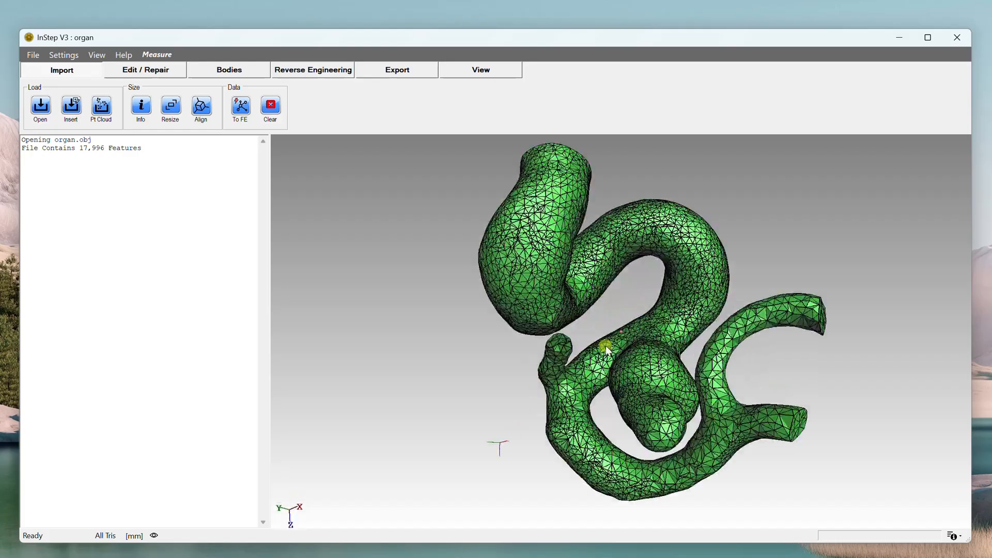
left_click_drag(520, 287, 588, 123)
scroll(605, 238, "up", 5)
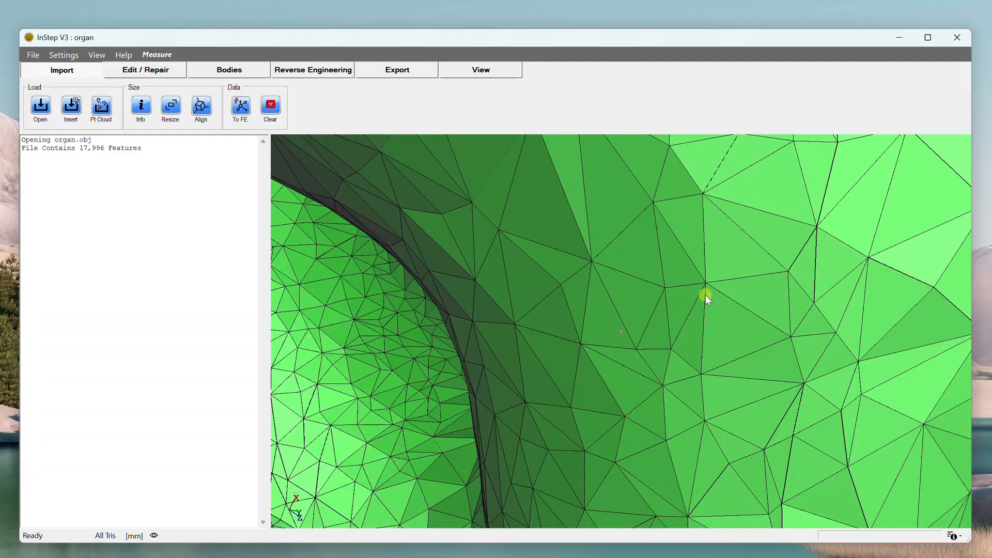
scroll(706, 296, "down", 2)
scroll(705, 319, "down", 3)
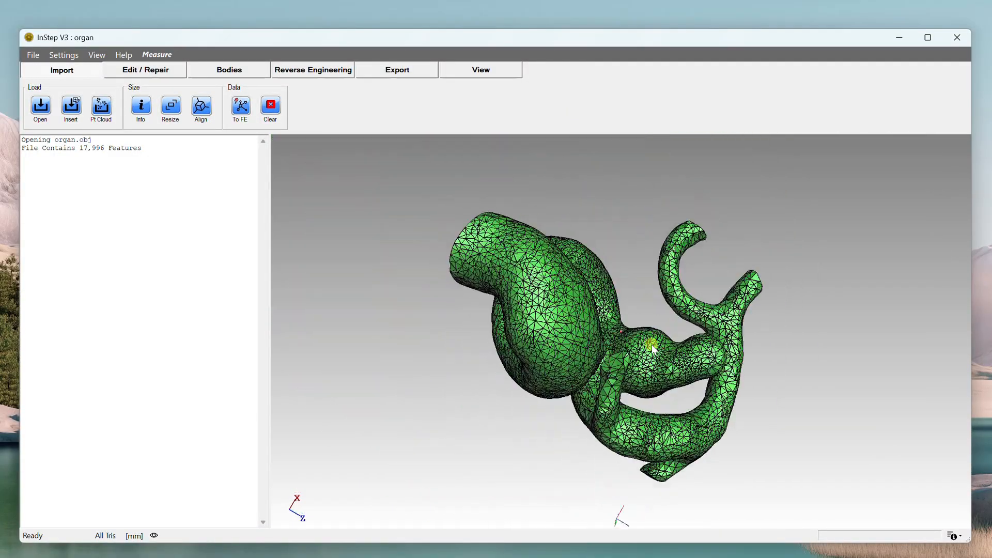
left_click_drag(652, 350, 537, 508)
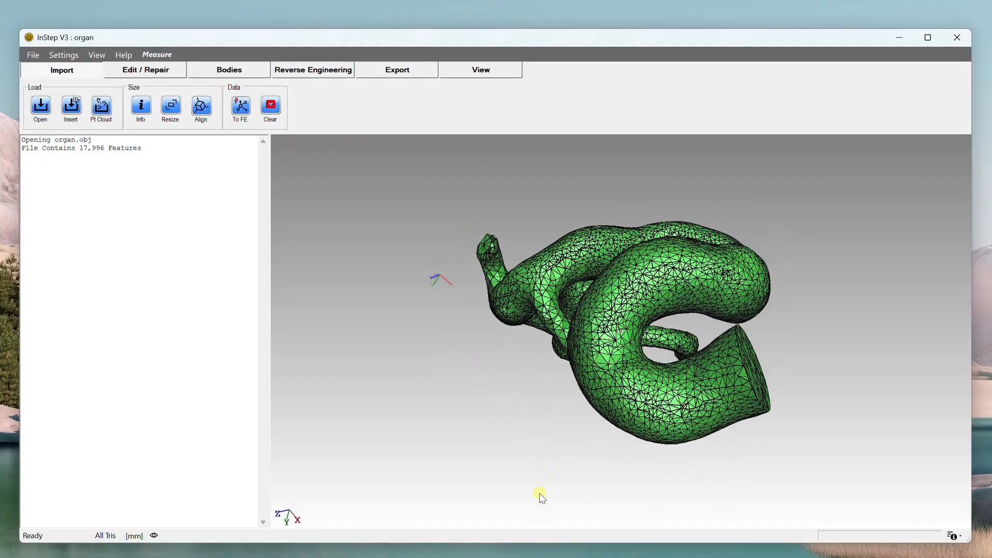
mouse_move(639, 273)
left_mouse_down()
mouse_move(642, 294)
mouse_move(621, 276)
left_mouse_up()
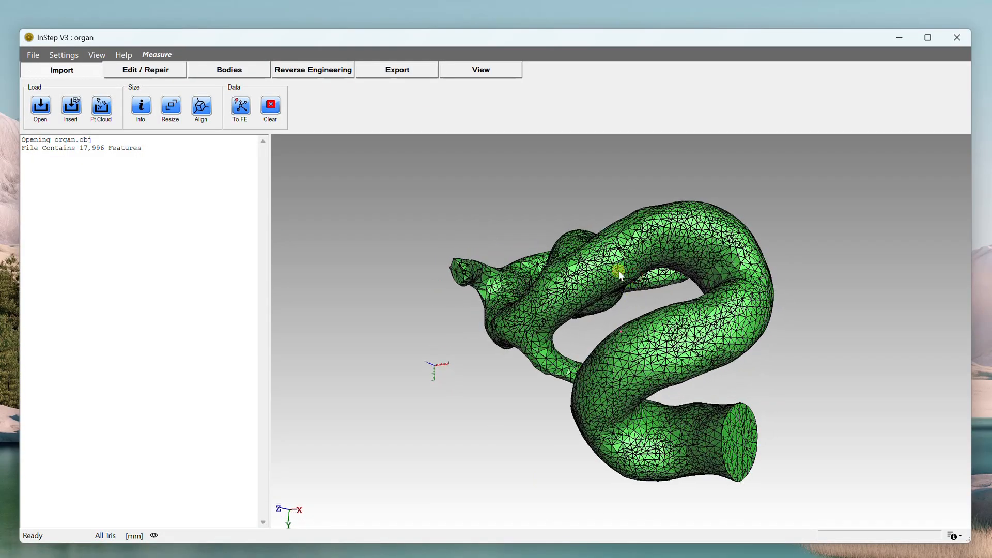
Step: Start the Remesh command for the organ and bring its large flat end face into view
left_click(230, 72)
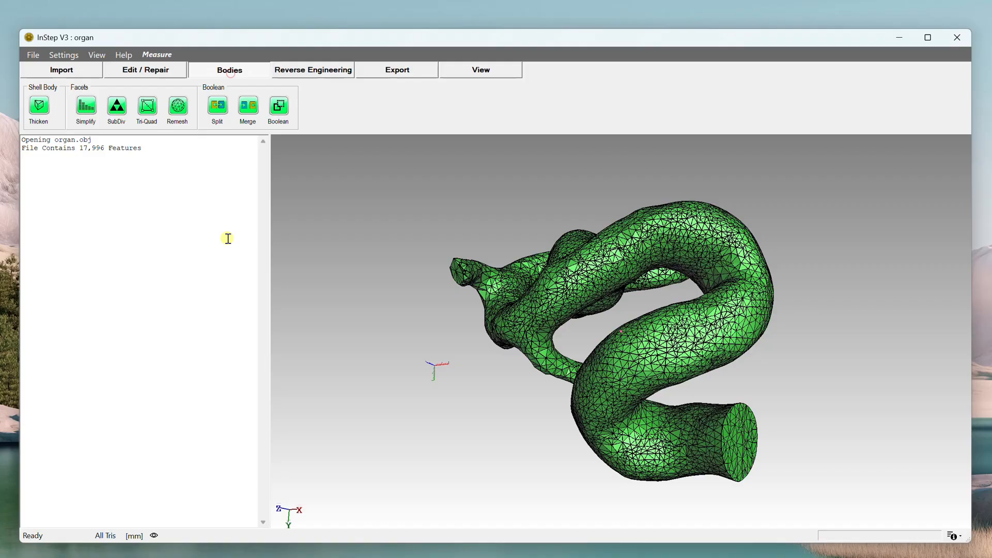
left_click(178, 107)
left_click_drag(542, 327, 642, 299)
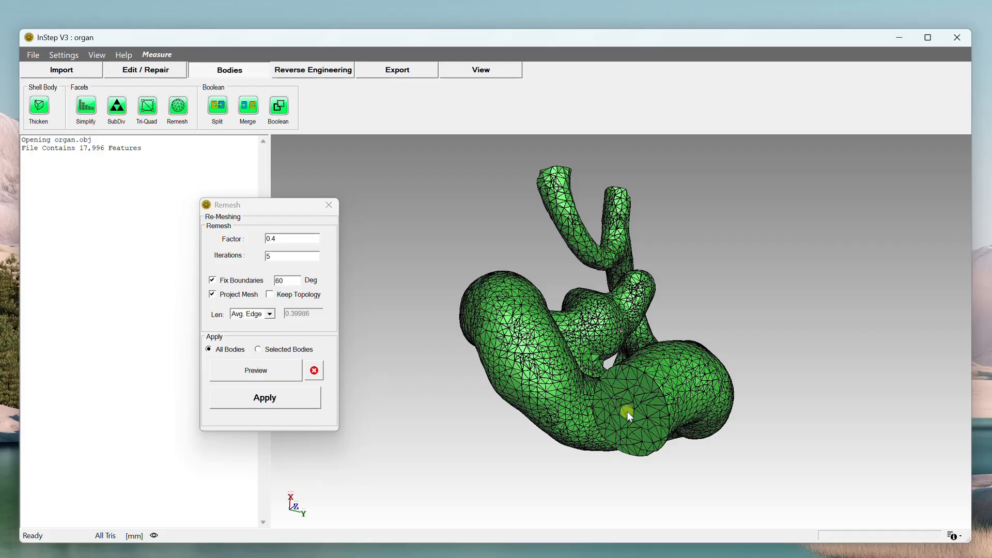
left_click_drag(628, 412, 728, 271)
scroll(662, 291, "up", 4)
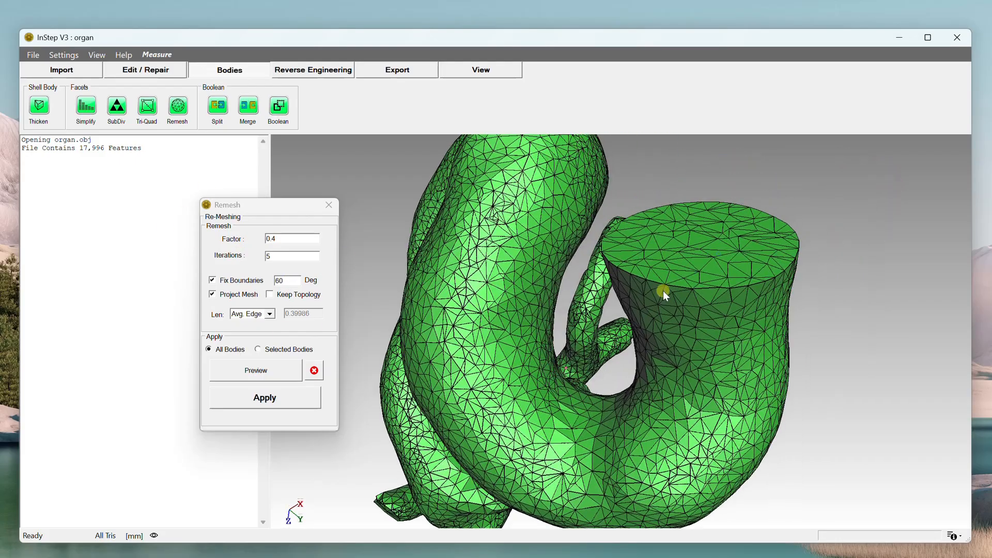
middle_click_drag(663, 291, 627, 311)
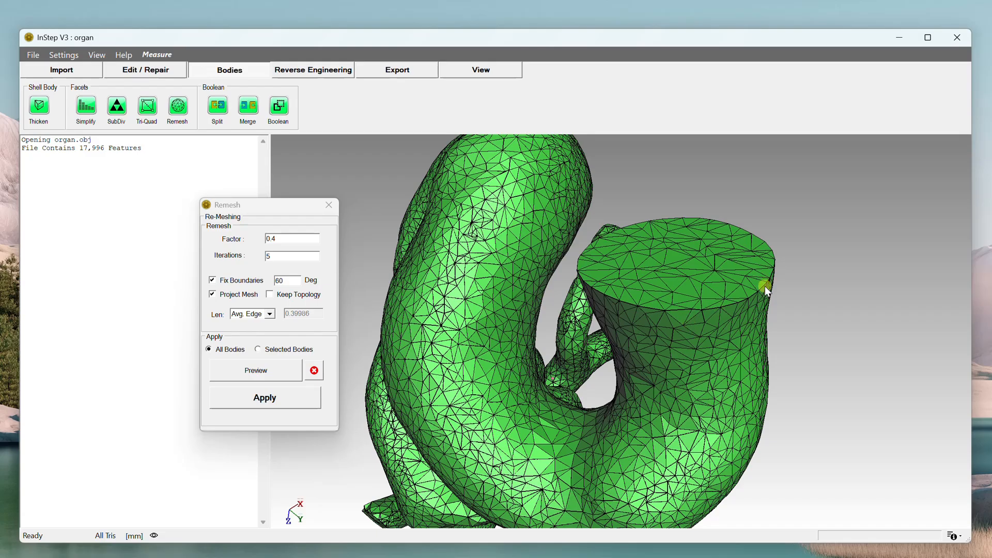
Step: Inspect the sharp boundary edge around the organ's flat end face in relation to the 60-degree Fix Boundaries option
mouse_move(765, 286)
left_mouse_down()
mouse_move(770, 259)
mouse_move(774, 322)
mouse_move(773, 275)
left_mouse_up()
scroll(687, 361, "up", 3)
scroll(690, 364, "up", 3)
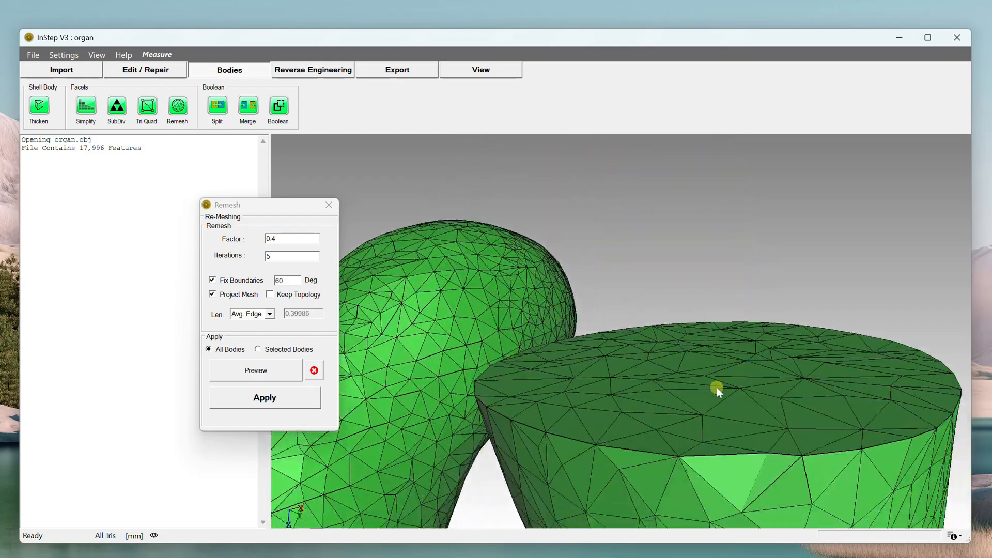
left_click_drag(717, 388, 551, 315)
left_click_drag(761, 372, 707, 299)
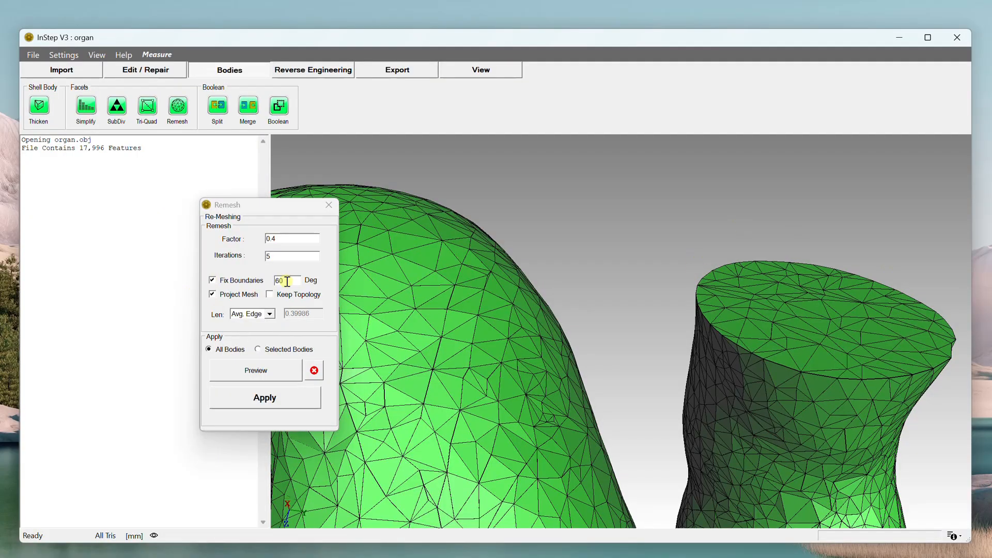
scroll(805, 380, "up", 3)
scroll(789, 374, "down", 5)
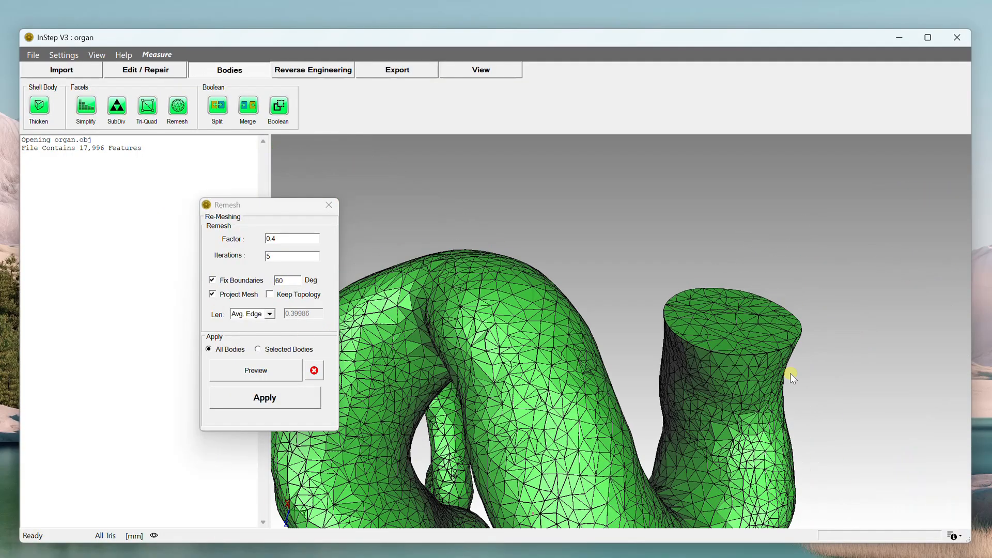
scroll(760, 373, "up", 4)
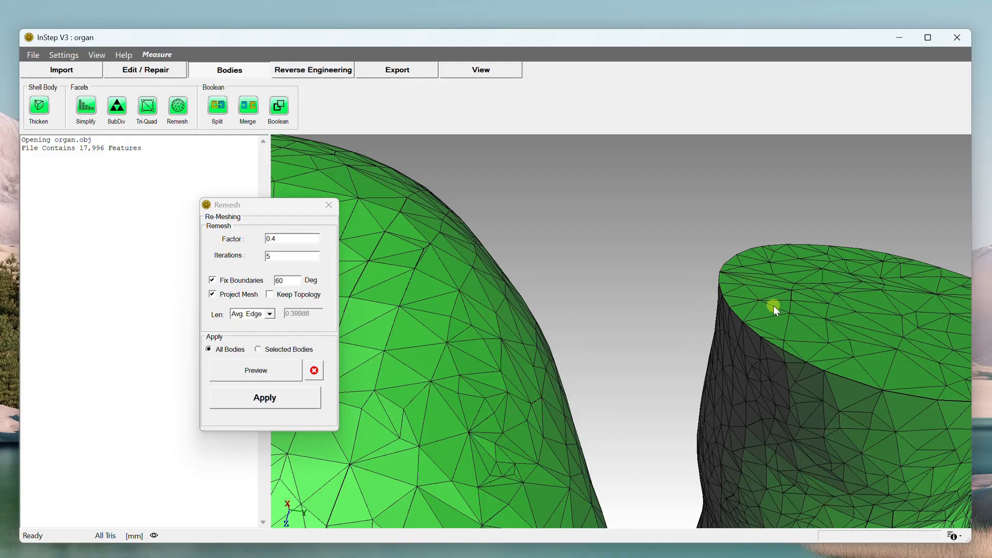
scroll(774, 306, "down", 3)
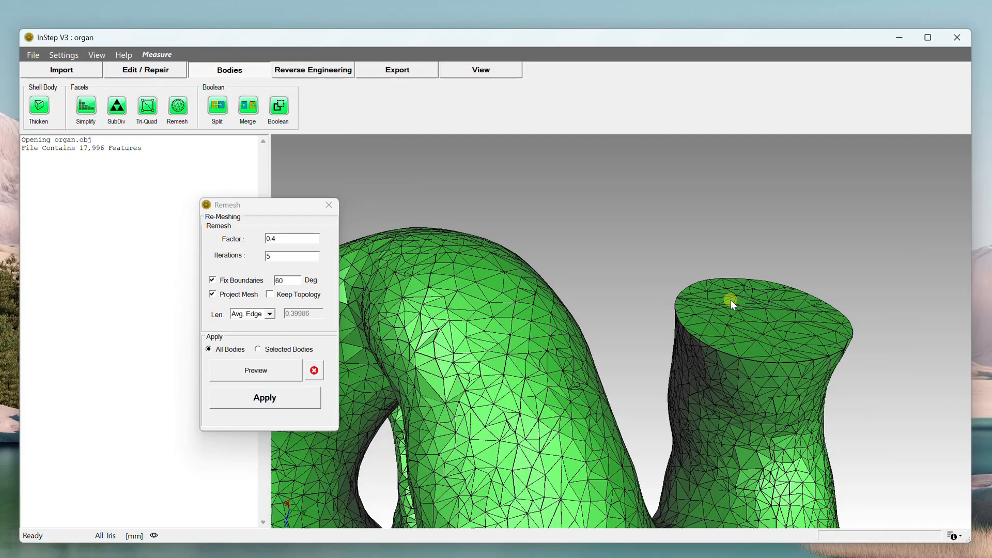
scroll(567, 381, "down", 4)
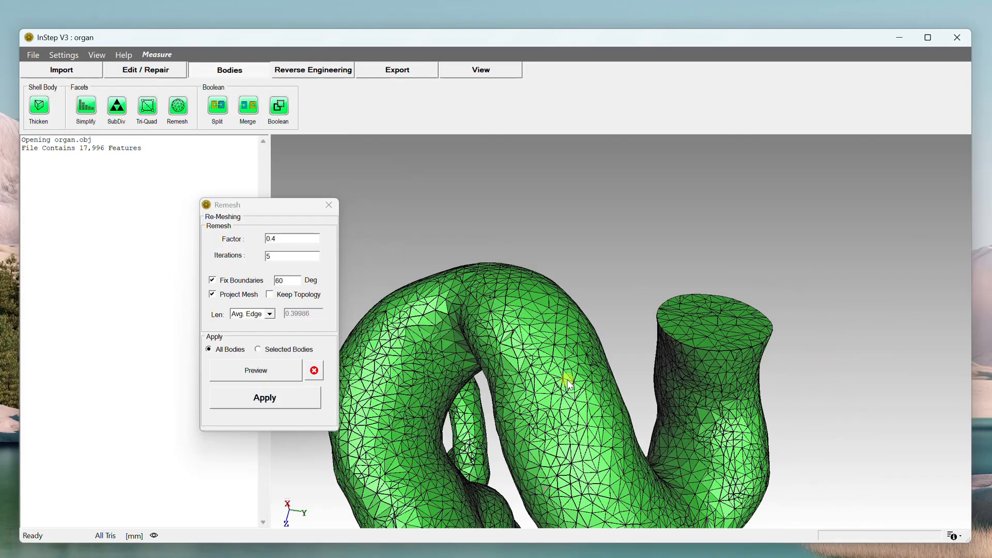
Step: Set the number of remesh iterations for the organ to 5
middle_click_drag(562, 411, 629, 367)
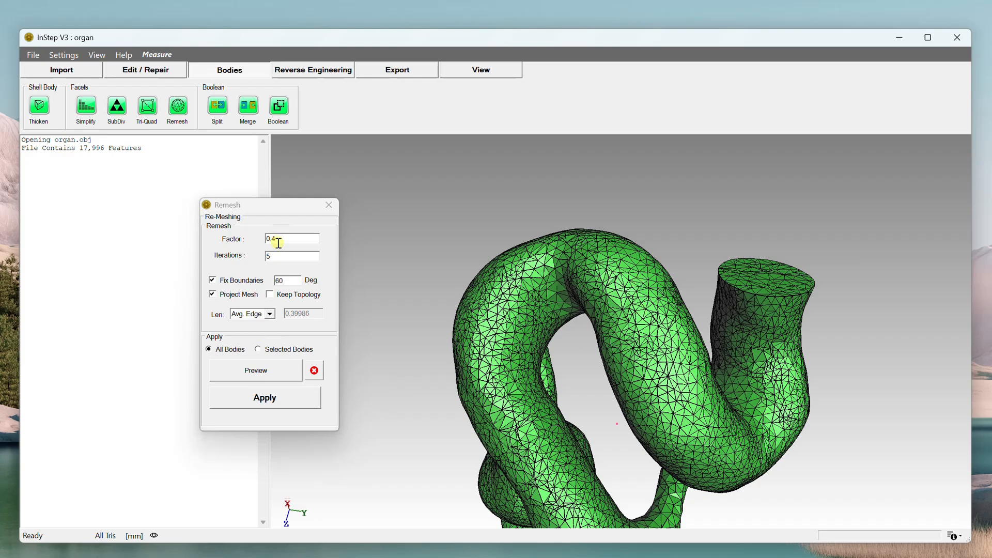
scroll(546, 264, "up", 5)
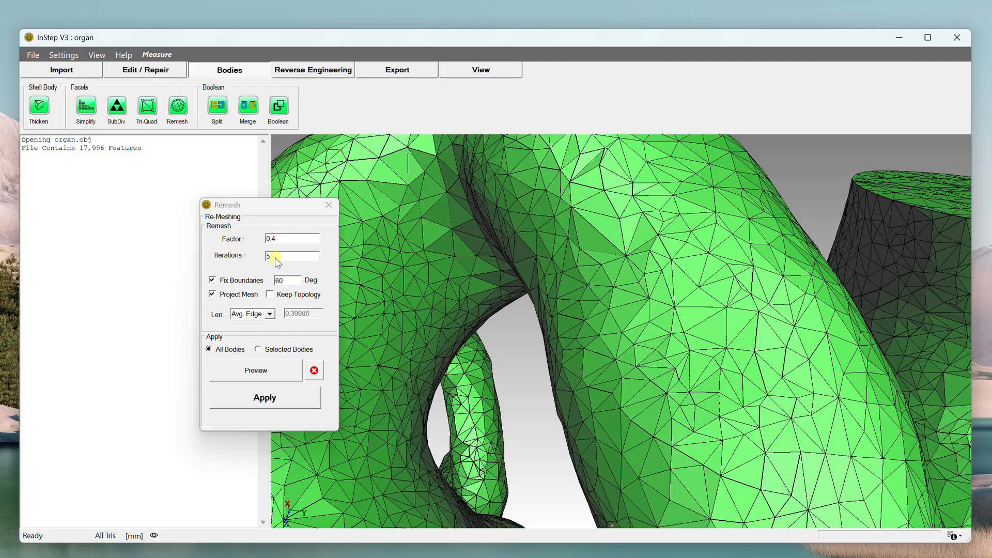
scroll(695, 339, "down", 5)
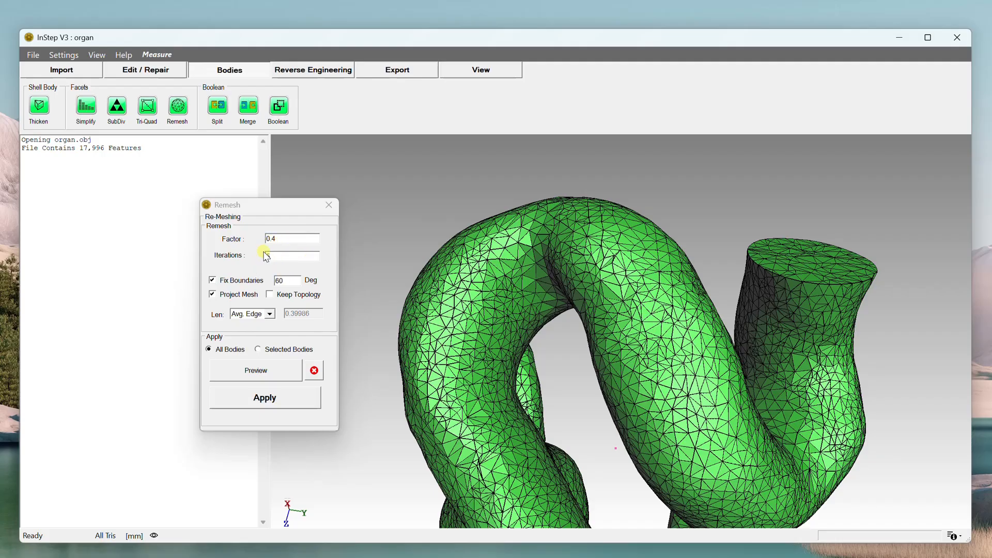
left_click(266, 256)
type("5")
Step: Set the remesh length basis to Min. Edge
left_click_drag(511, 328, 511, 303)
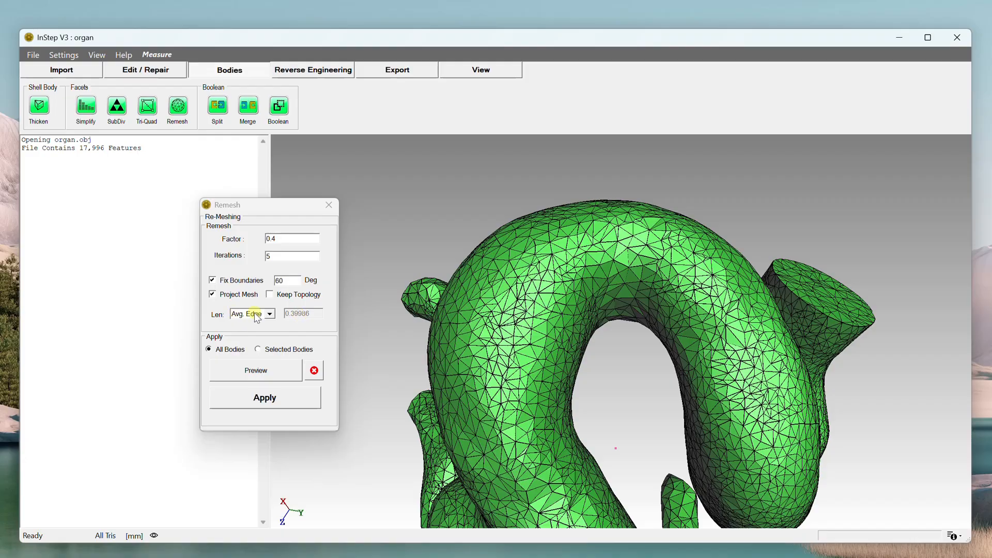
left_click(269, 314)
left_click(252, 332)
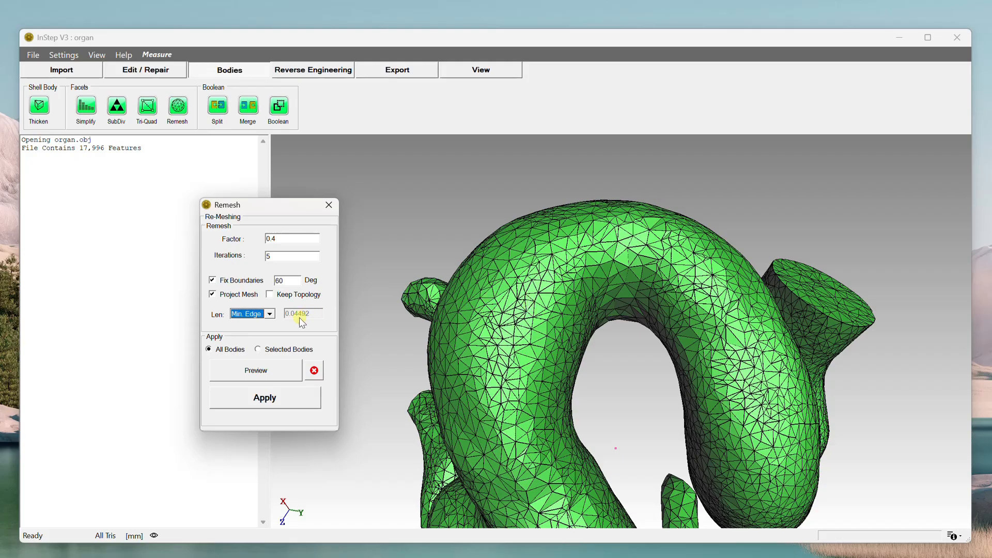
Step: Switch the remesh length basis to Max. Edge and reopen the choice of length options
left_click(269, 314)
left_click(272, 340)
left_click(269, 314)
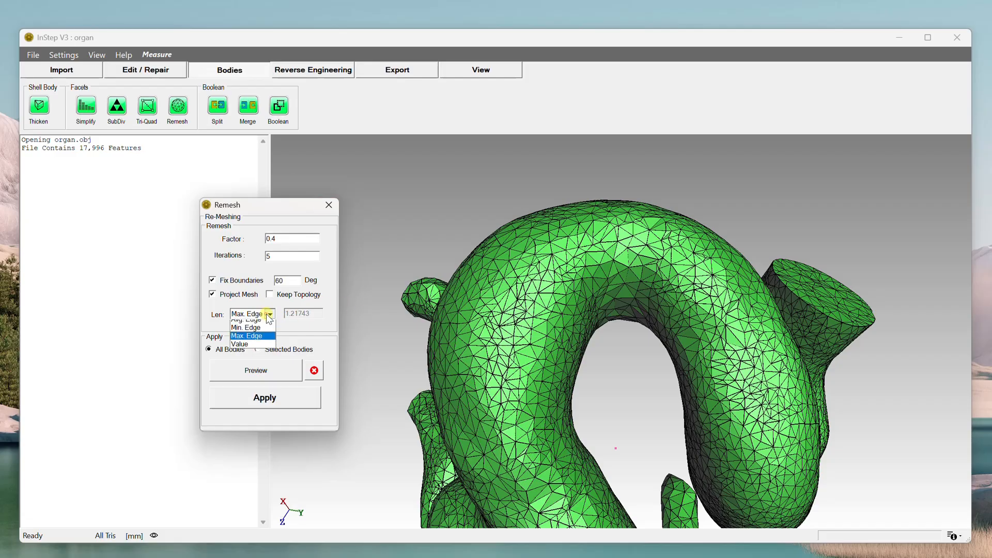
Step: Compare the Value and Avg. Edge criteria for the remesh target length, then return to Max. Edge
left_click(255, 350)
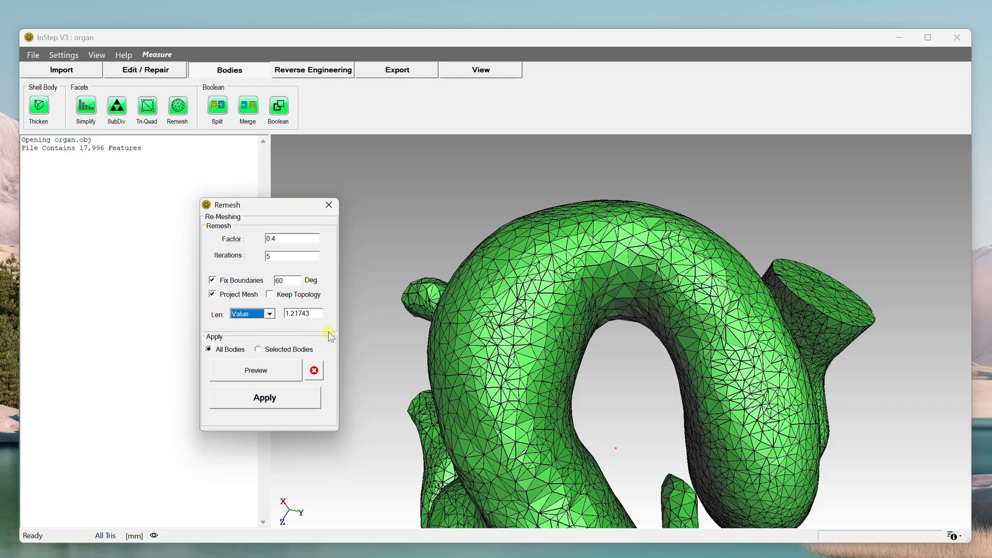
left_click(270, 314)
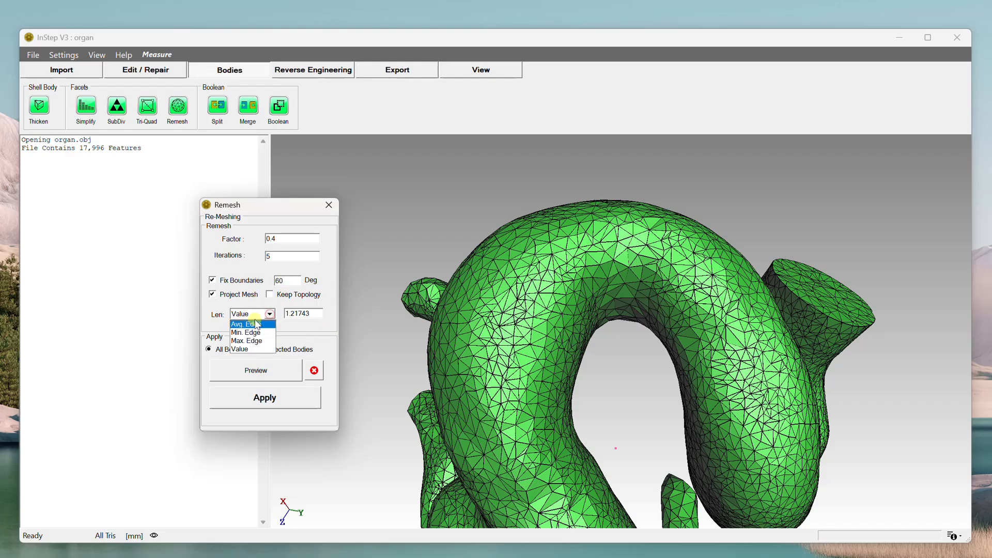
left_click(256, 324)
left_click(269, 315)
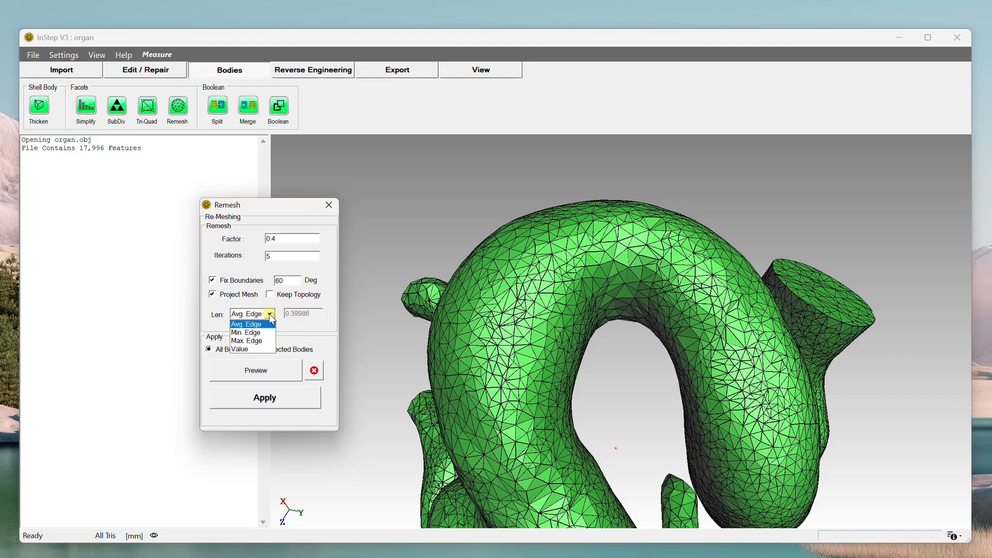
left_click(257, 342)
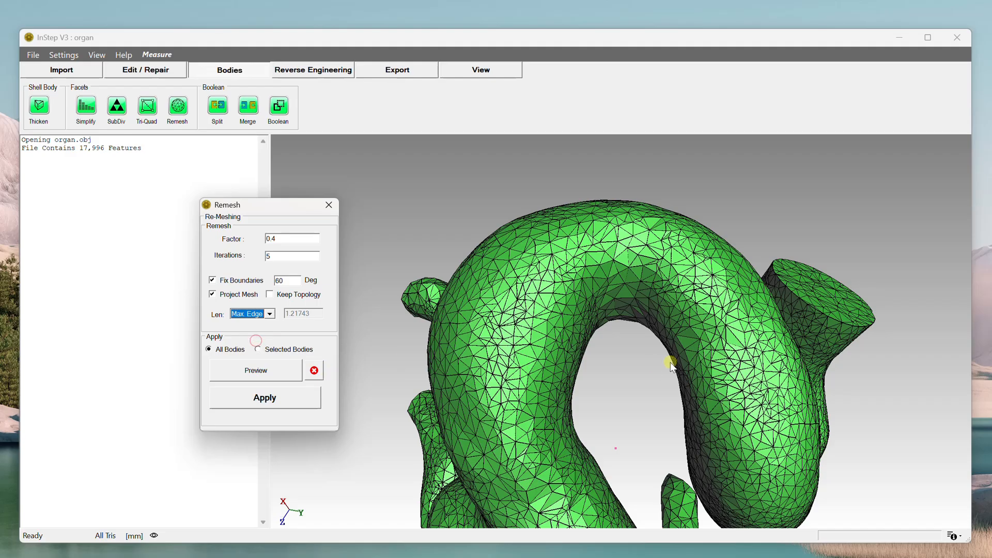
Step: Preview the remesh of all bodies using the Max. Edge length criterion and examine the mesh from several sides
left_click_drag(670, 362, 652, 318)
scroll(652, 318, "down", 3)
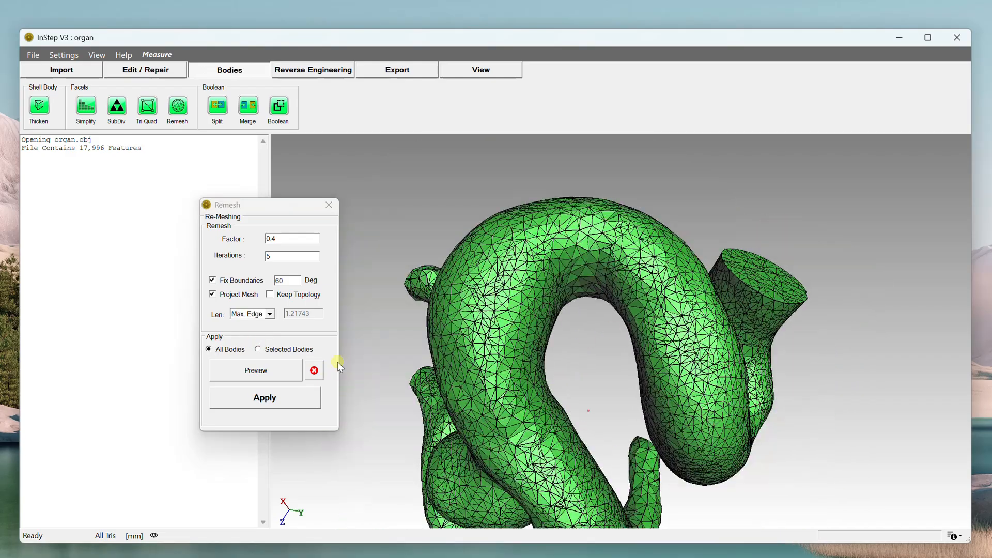
left_click(250, 370)
left_click_drag(658, 310, 762, 188)
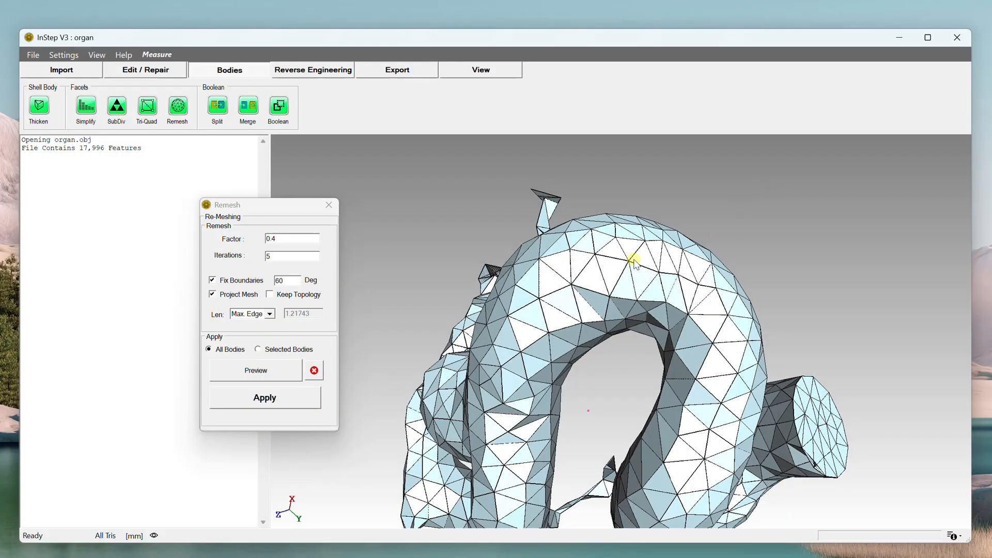
left_click_drag(640, 273, 704, 273)
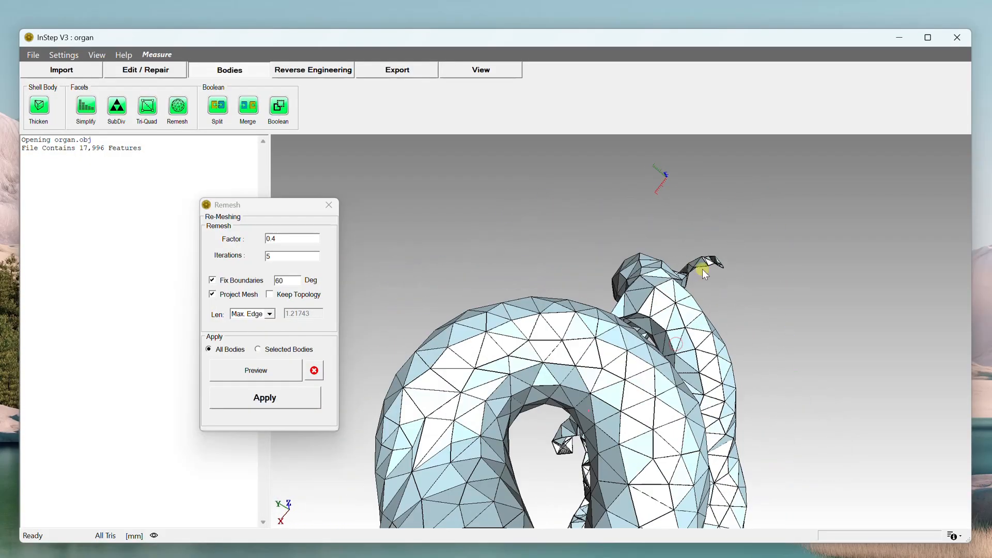
left_click_drag(646, 419, 571, 250)
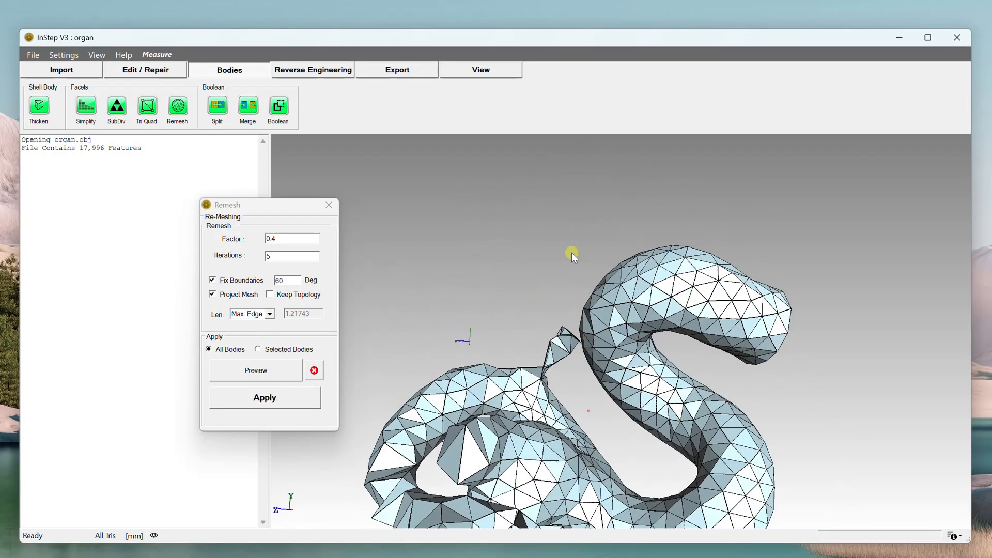
Step: Set the remesh target length to a fixed value of 0.2 and preview the result on all bodies
left_click(269, 314)
left_click(240, 349)
key("Tab")
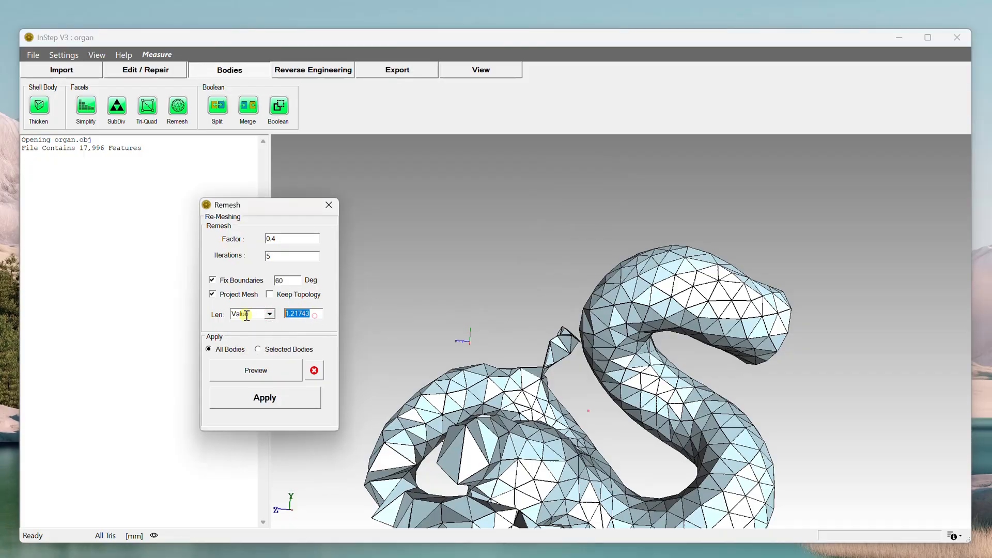
type("0")
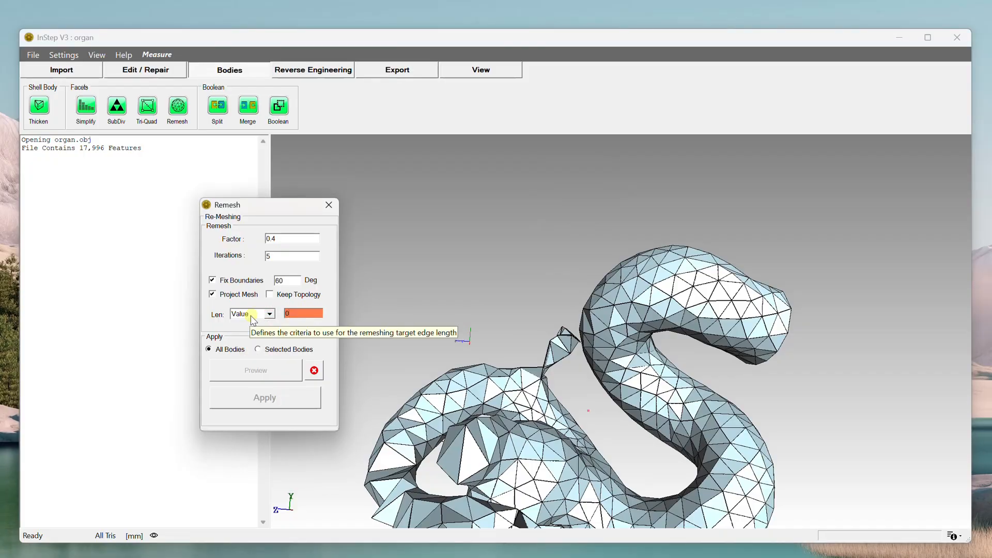
type(".2")
left_click(259, 372)
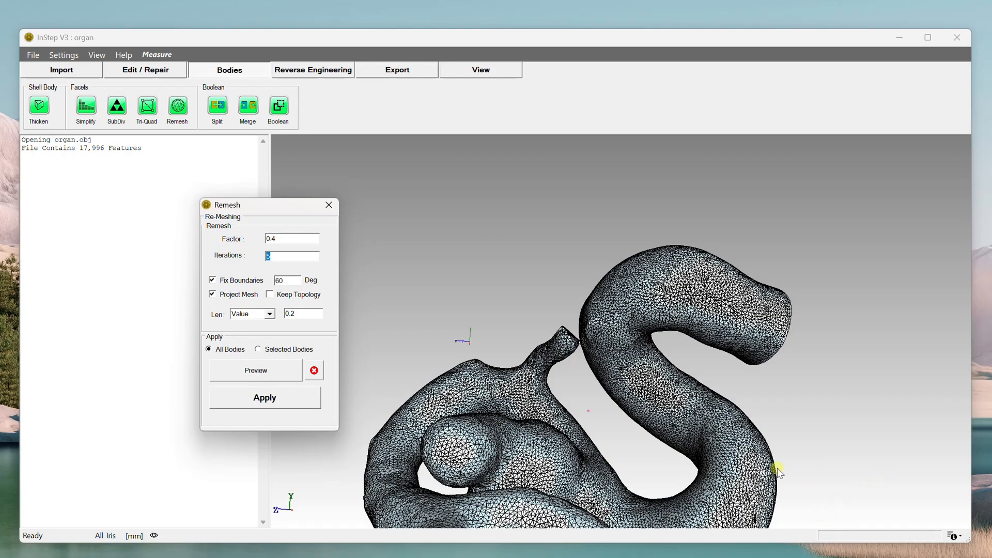
Step: Examine the triangle size and regularity of the previewed mesh along the organ's curved surfaces
mouse_move(725, 347)
middle_mouse_down()
mouse_move(722, 327)
mouse_move(714, 332)
middle_mouse_up()
scroll(713, 333, "up", 5)
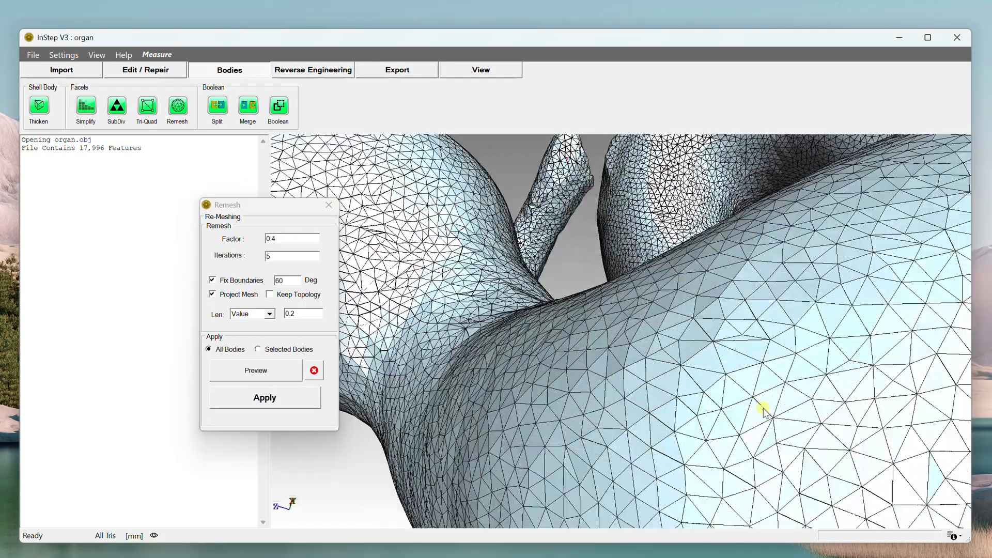
middle_click_drag(764, 407, 666, 274)
scroll(666, 274, "down", 4)
scroll(602, 257, "up", 1)
middle_click_drag(603, 258, 687, 268)
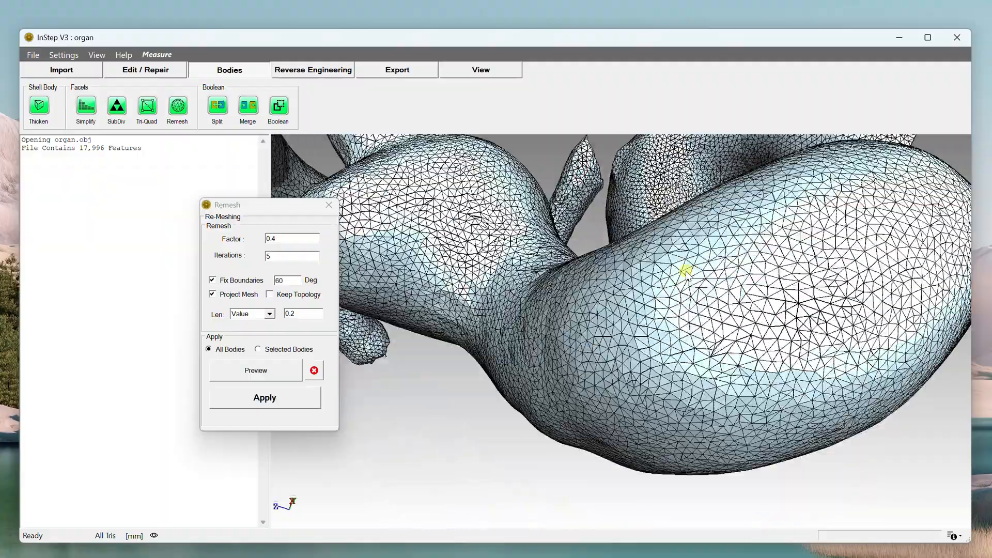
scroll(723, 290, "up", 3)
scroll(724, 289, "up", 2)
scroll(603, 317, "up", 3)
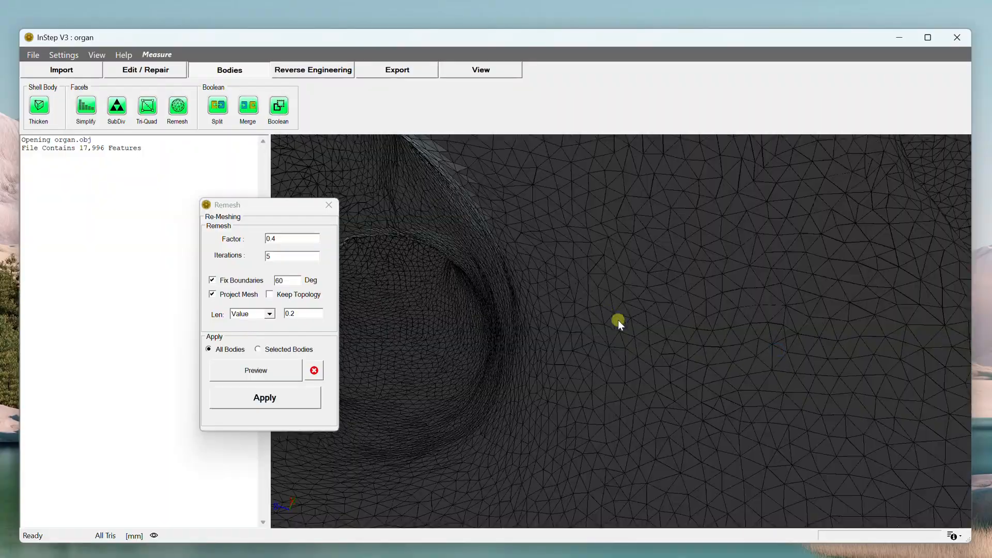
scroll(620, 321, "down", 3)
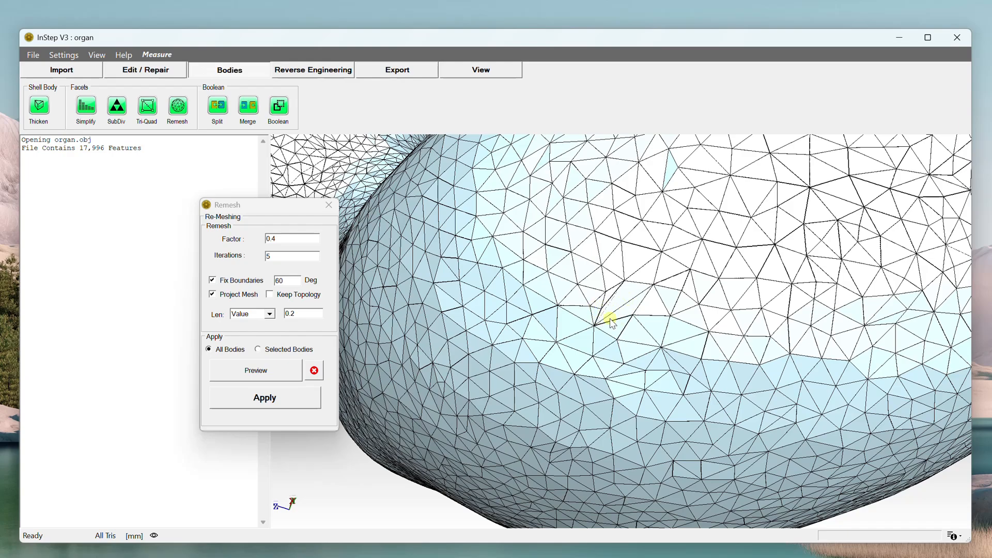
mouse_move(616, 302)
middle_mouse_down()
mouse_move(619, 312)
mouse_move(635, 293)
mouse_move(623, 294)
middle_mouse_up()
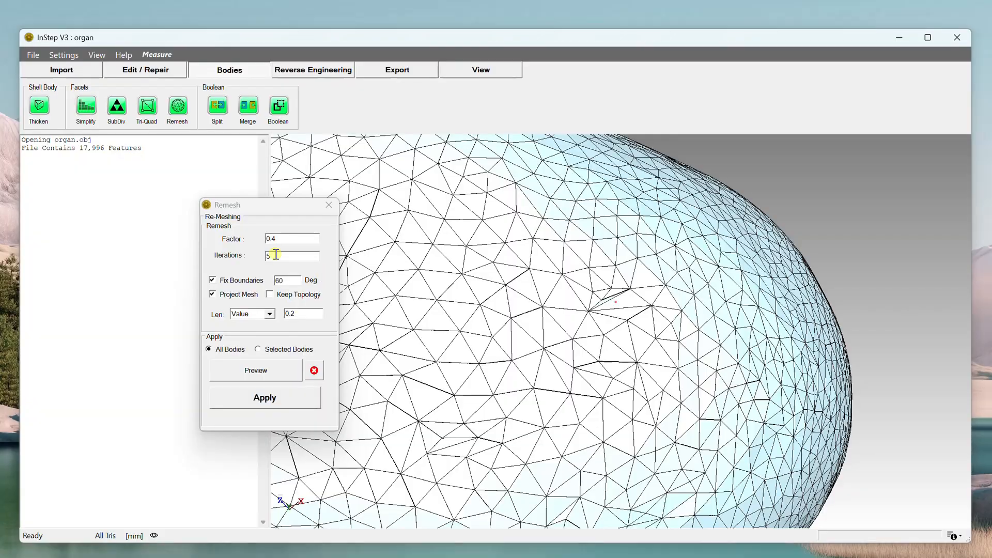
Step: Set the remesh iterations to 20 and preview the result on all bodies
double_click(273, 256)
type("20")
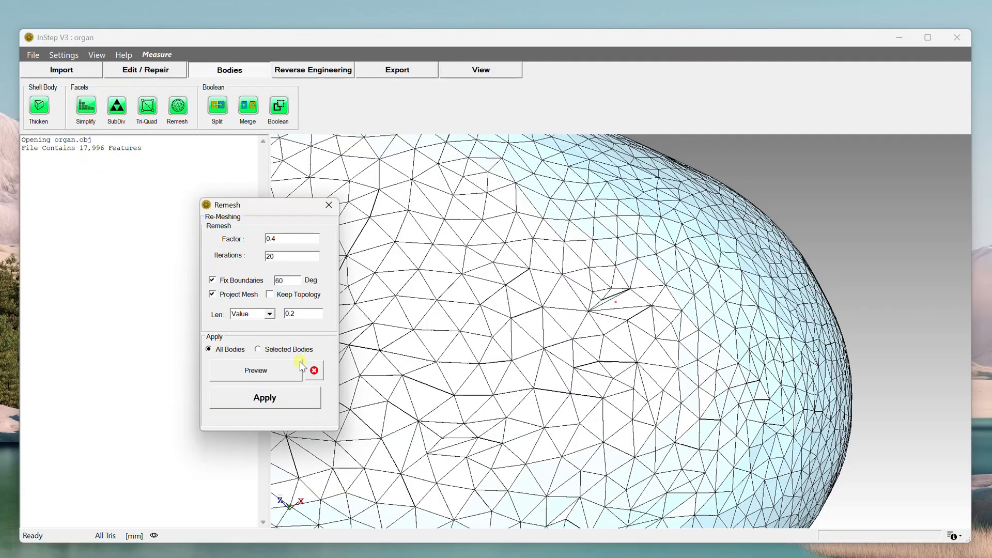
left_click(300, 361)
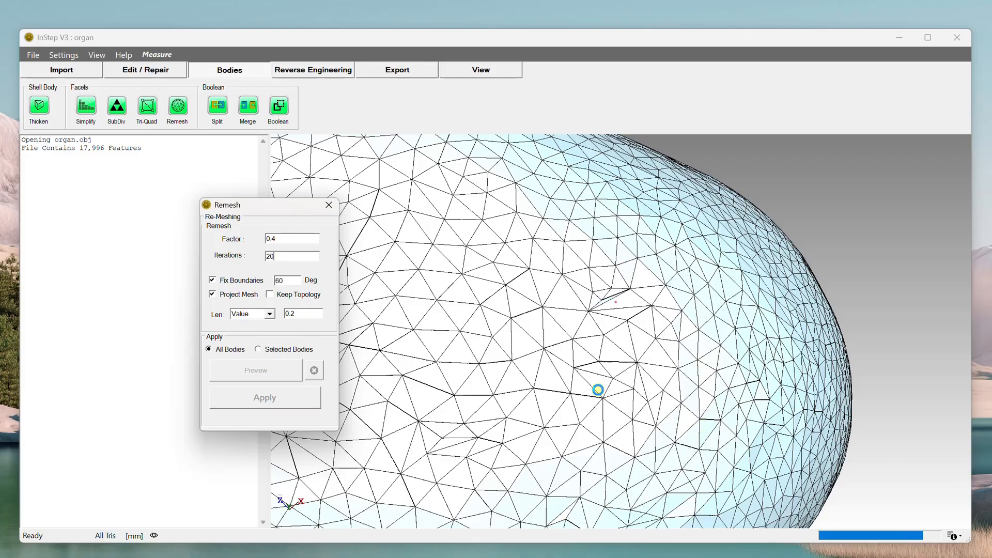
Step: Examine the previewed mesh on the rounded surface and along the rim of the flat cut end
middle_click_drag(615, 308, 680, 305)
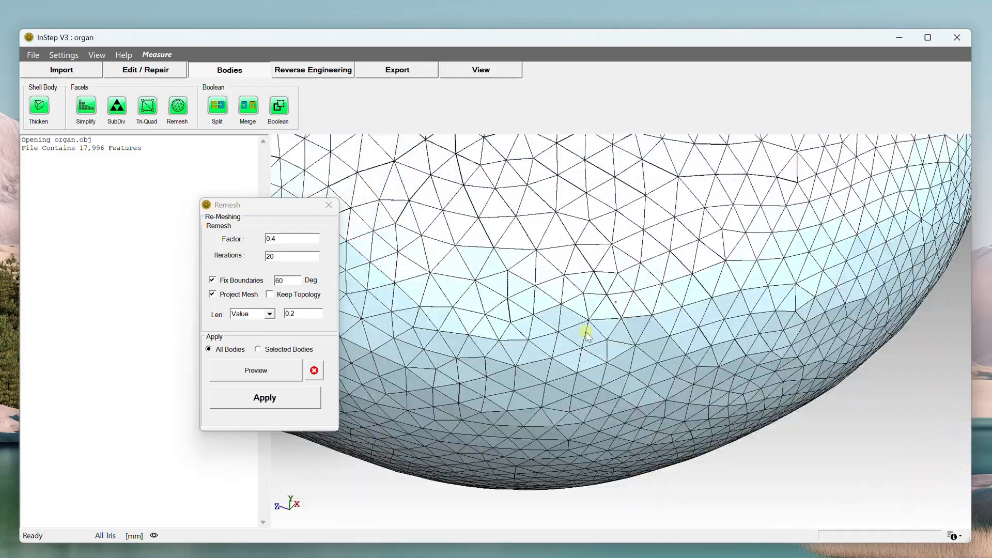
scroll(621, 350, "down", 10)
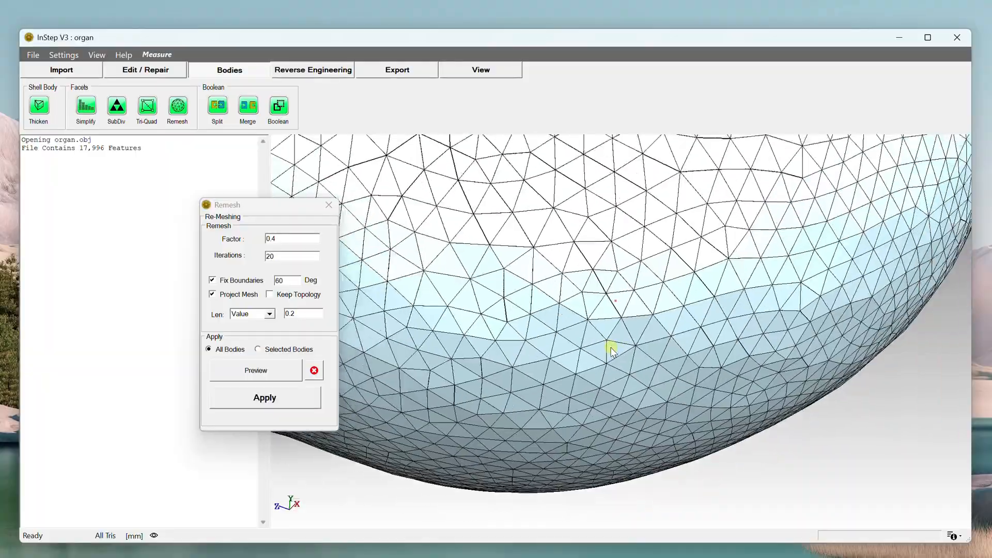
middle_click_drag(627, 305, 685, 231)
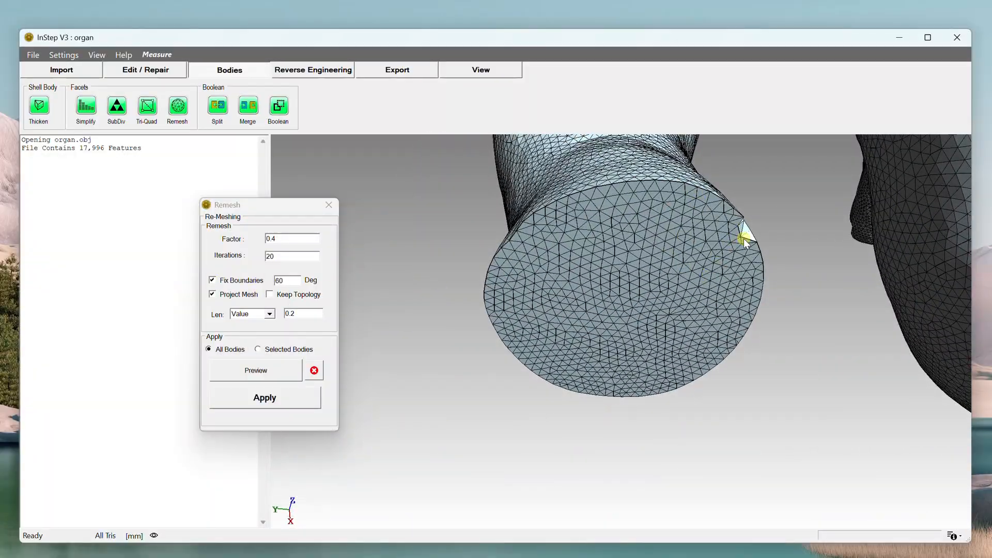
middle_click_drag(753, 272, 563, 361)
middle_click_drag(601, 294, 600, 295)
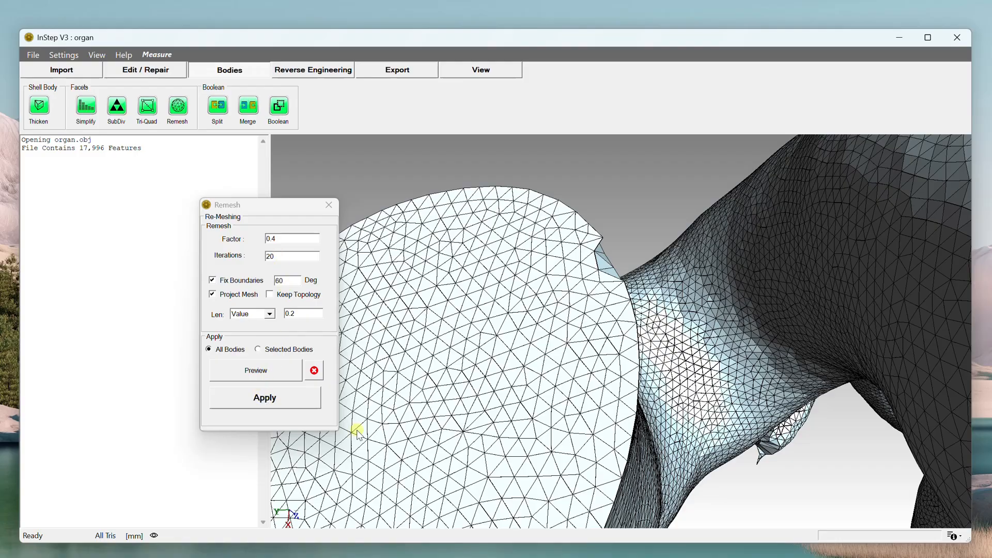
scroll(530, 420, "down", 5)
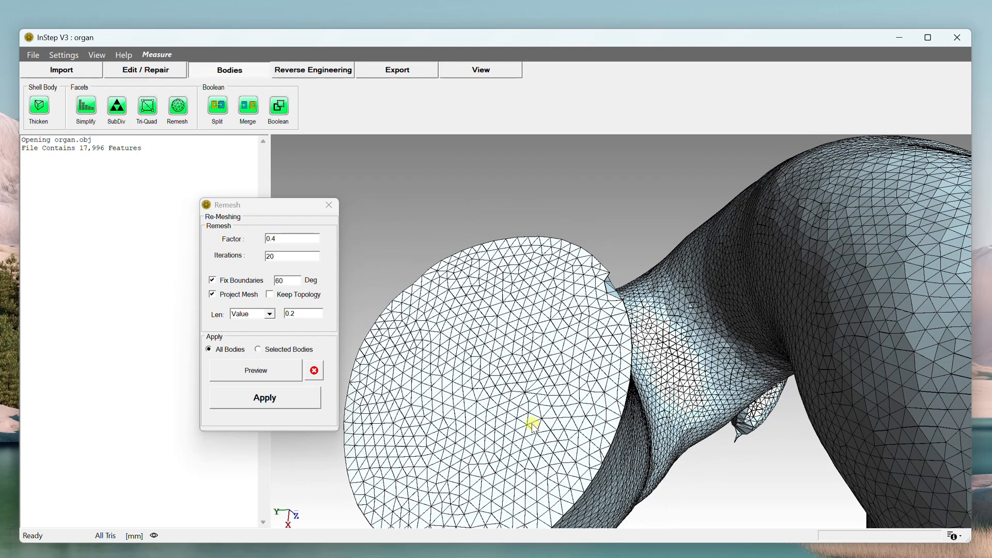
scroll(532, 423, "up", 2)
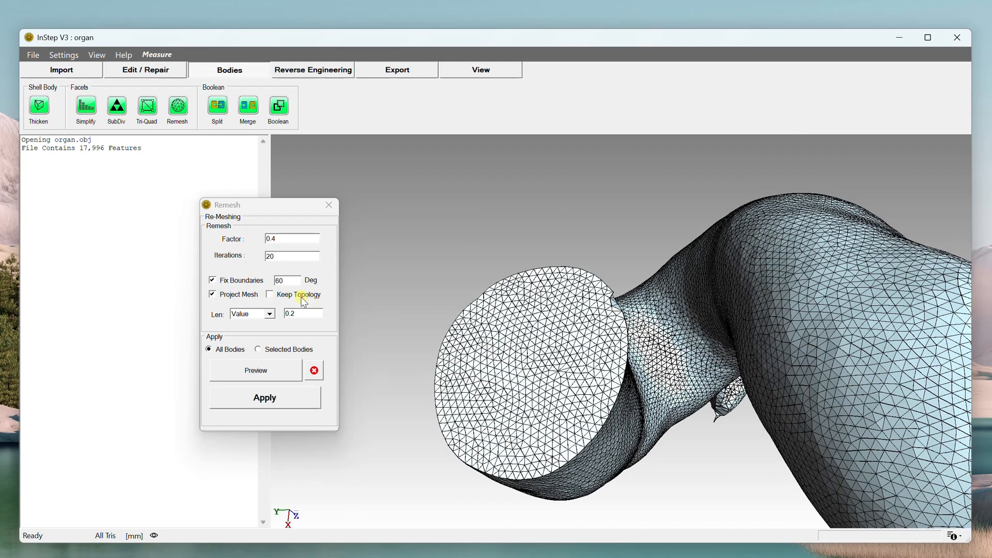
Step: Turn on Keep Topology for the remesh and discard the current preview
left_click(270, 294)
mouse_move(464, 341)
left_mouse_down()
mouse_move(621, 386)
mouse_move(438, 376)
left_mouse_up()
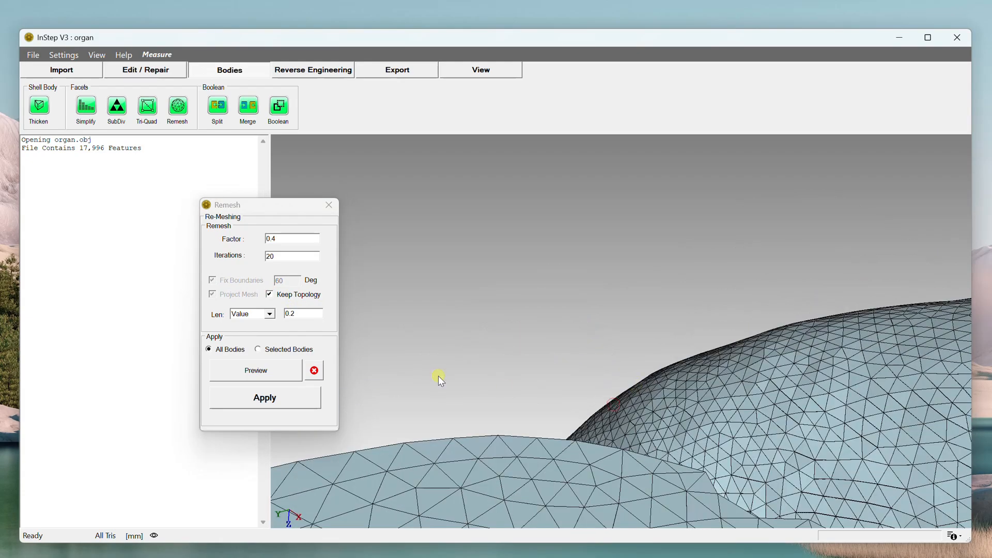
left_click(311, 368)
Step: Examine the original mesh's triangles around the flat cut end and the neighbouring tubes
scroll(676, 432, "up", 5)
scroll(668, 421, "down", 10)
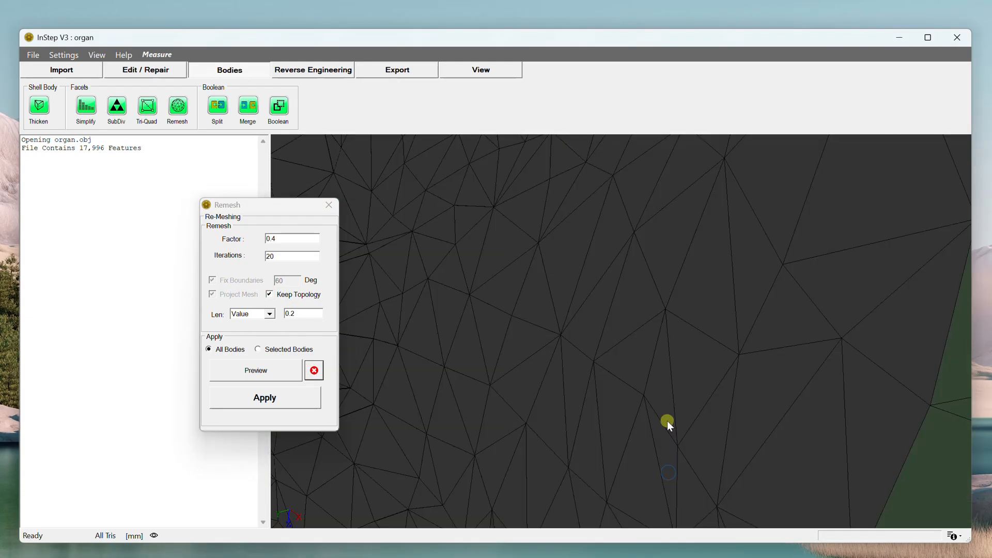
scroll(662, 418, "down", 3)
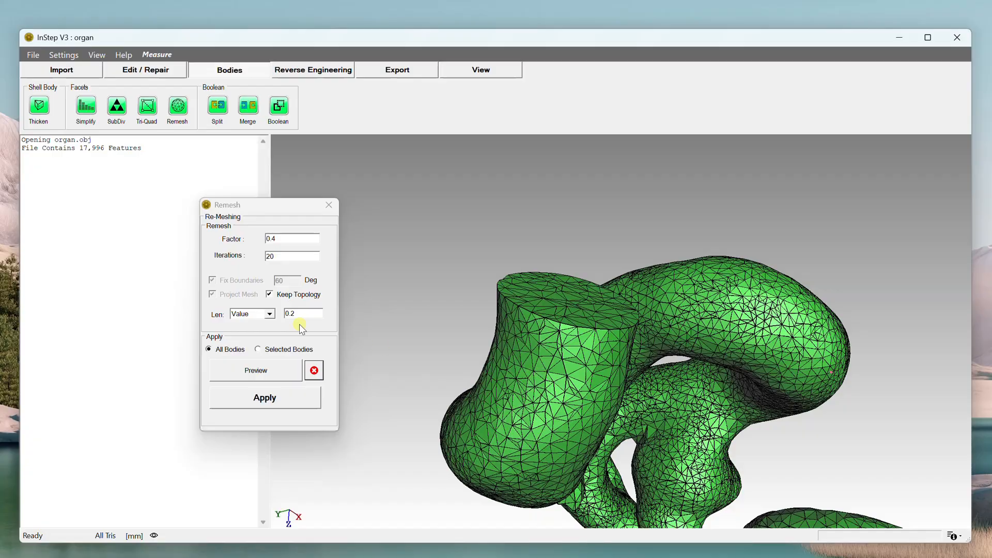
scroll(570, 349, "up", 8)
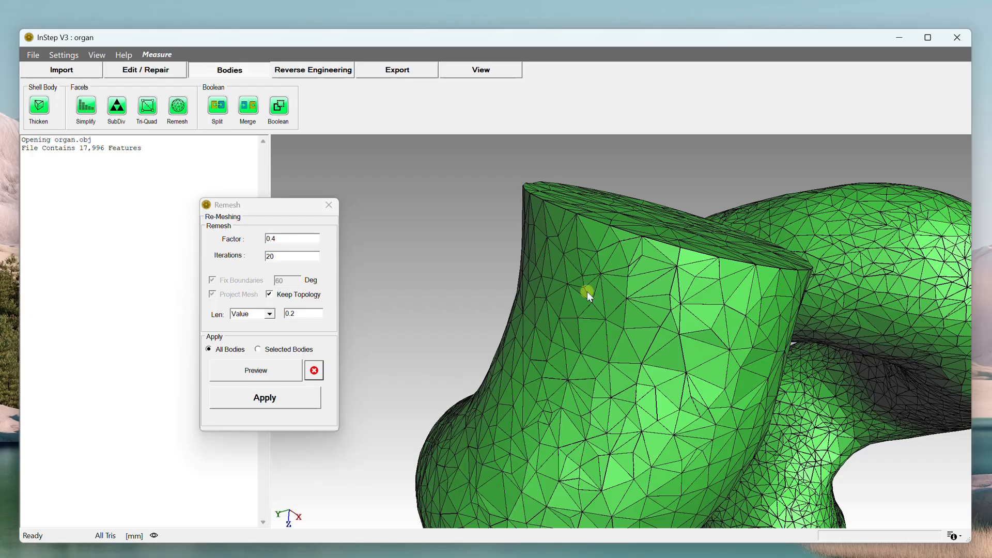
scroll(603, 424, "down", 4)
scroll(669, 382, "up", 4)
scroll(669, 377, "down", 5)
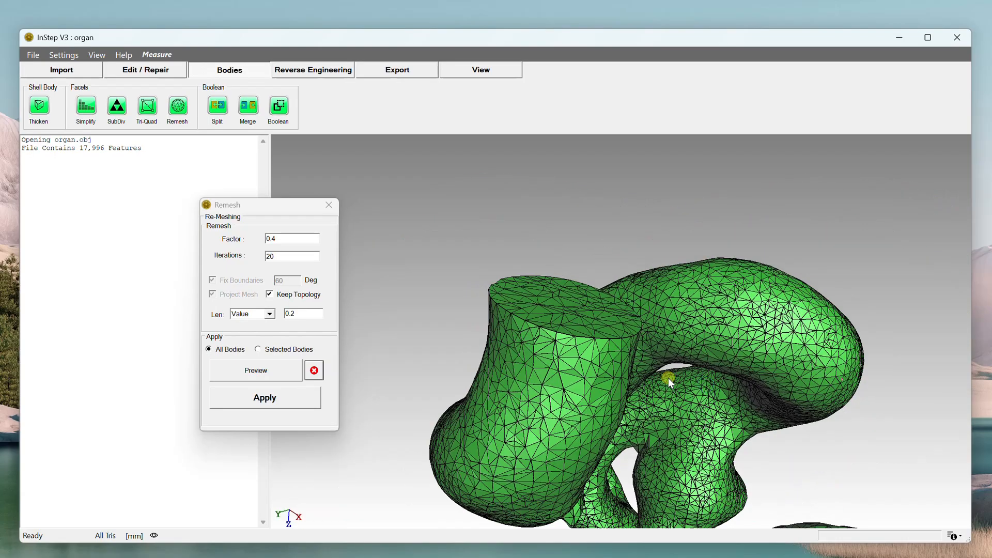
scroll(668, 378, "up", 5)
scroll(668, 380, "down", 5)
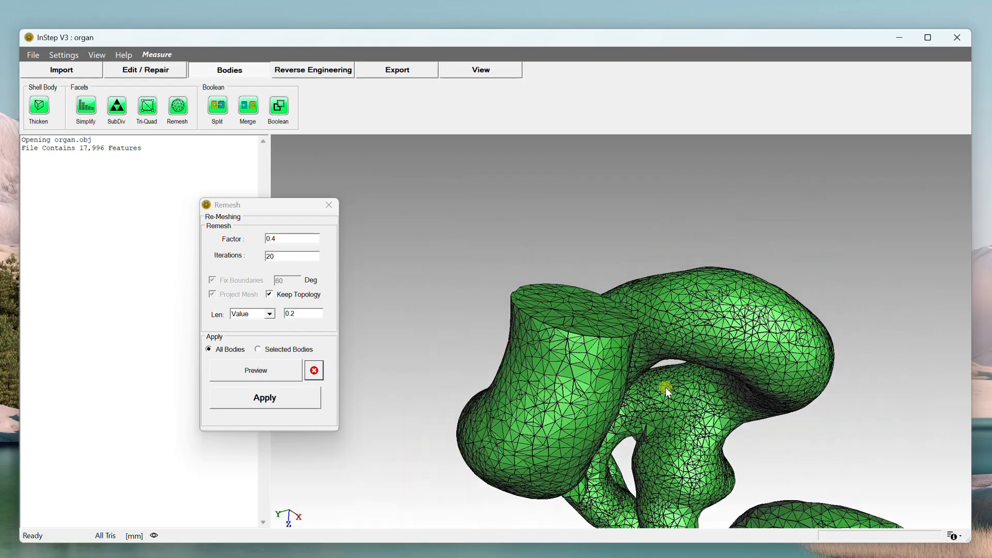
Step: Check the Avg. Edge length, then set the remesh target length to a fixed value of 0.1
left_click(269, 314)
left_click(255, 323)
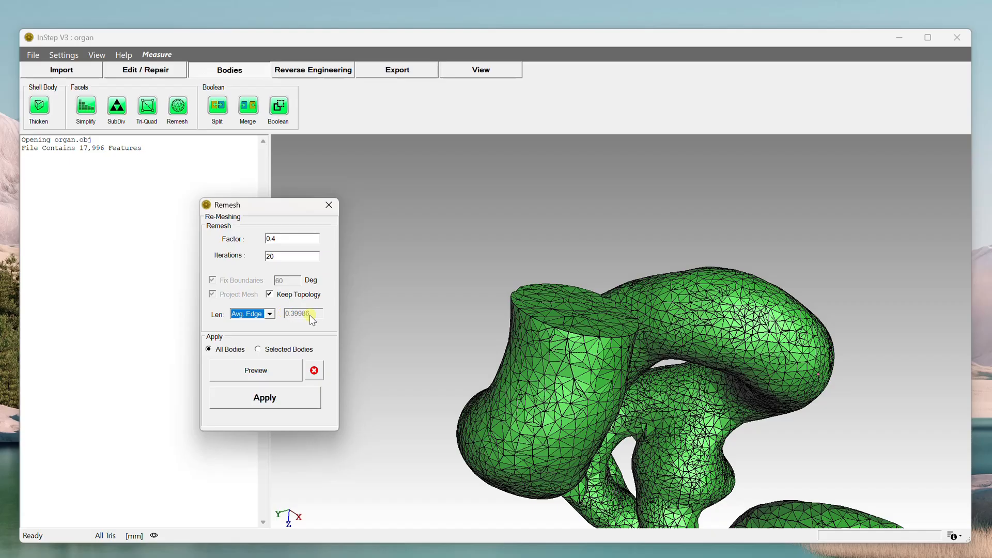
left_click(269, 315)
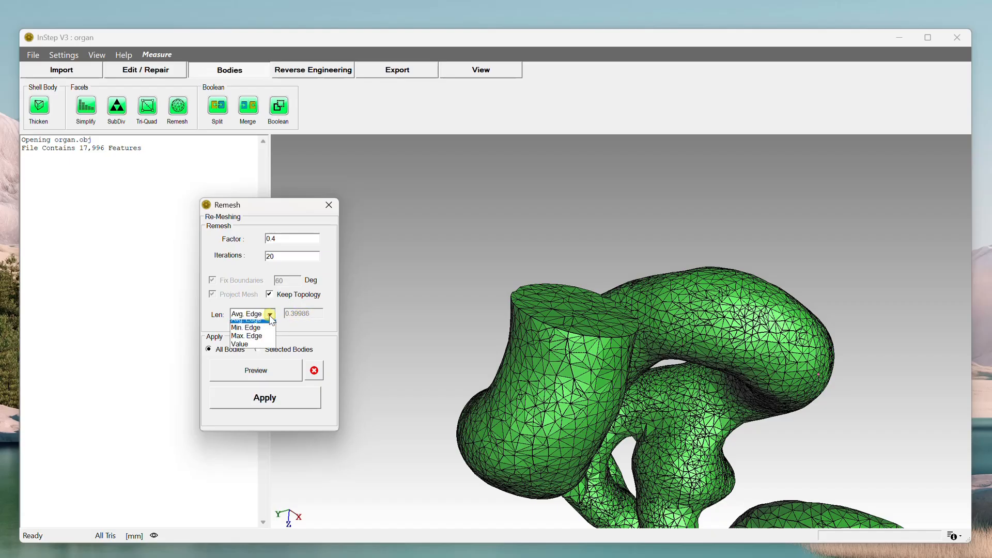
left_click(254, 347)
left_click_drag(294, 316, 406, 315)
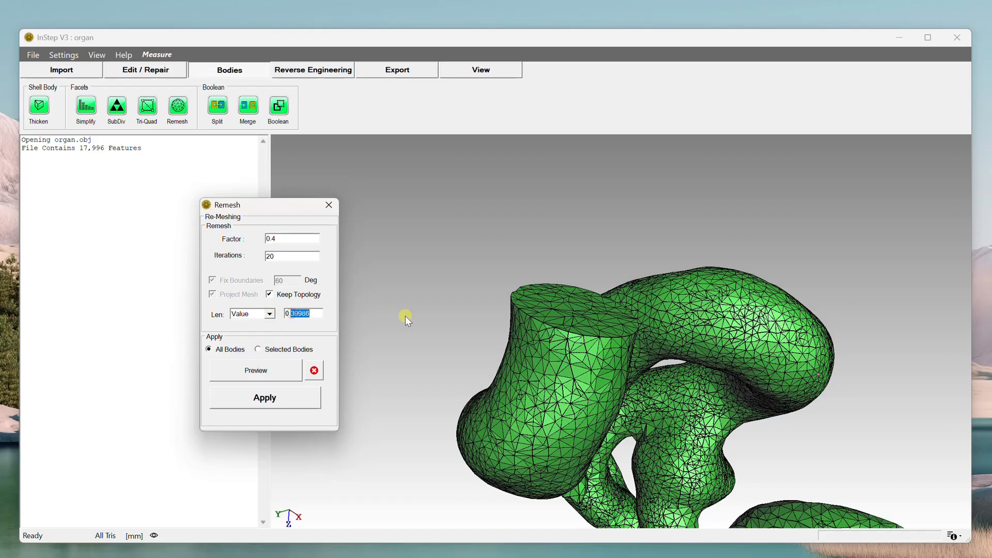
type("0.1")
scroll(579, 362, "up", 3)
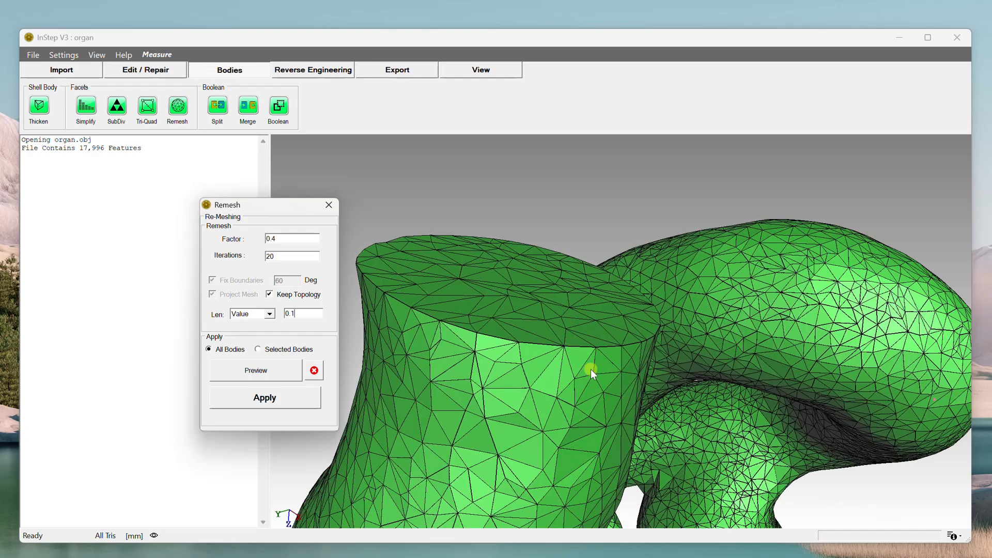
left_click_drag(593, 370, 598, 336)
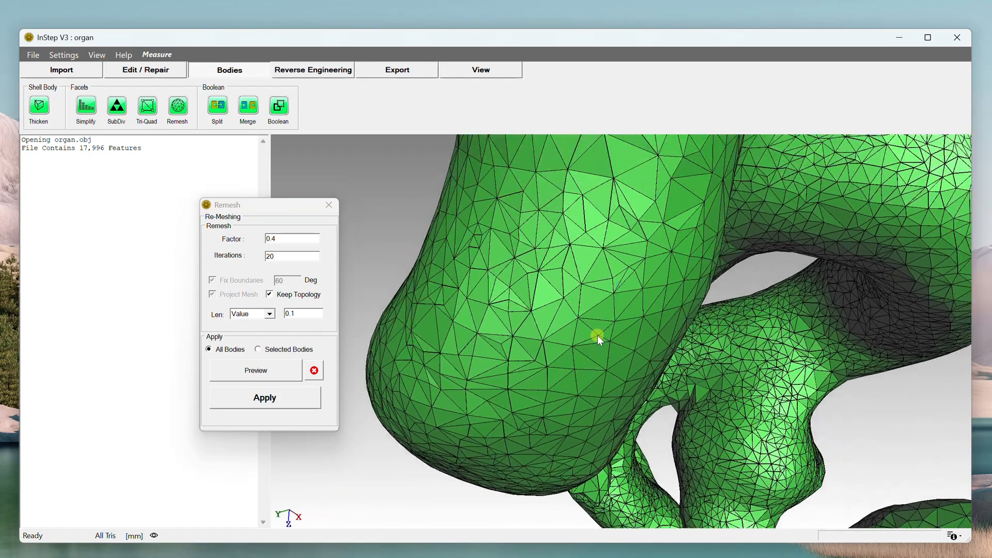
Step: Preview the remesh of all bodies with Keep Topology on and a fixed target length of 0.1
scroll(553, 387, "down", 4)
scroll(580, 380, "up", 3)
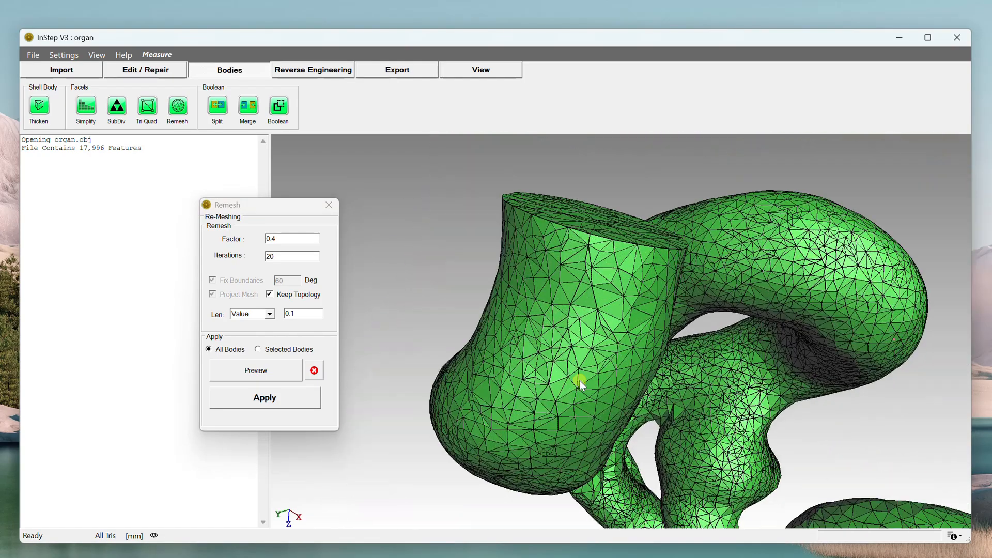
left_click(256, 370)
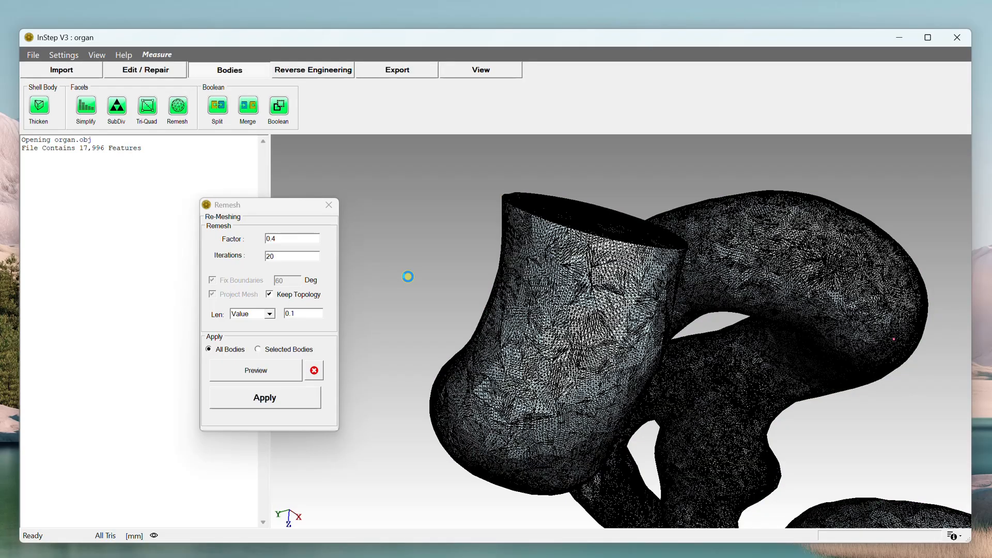
Step: Examine the previewed triangles on the wall below the flat cut end and on the neighbouring tube
middle_click_drag(577, 288, 612, 346)
scroll(536, 296, "up", 4)
scroll(636, 281, "up", 3)
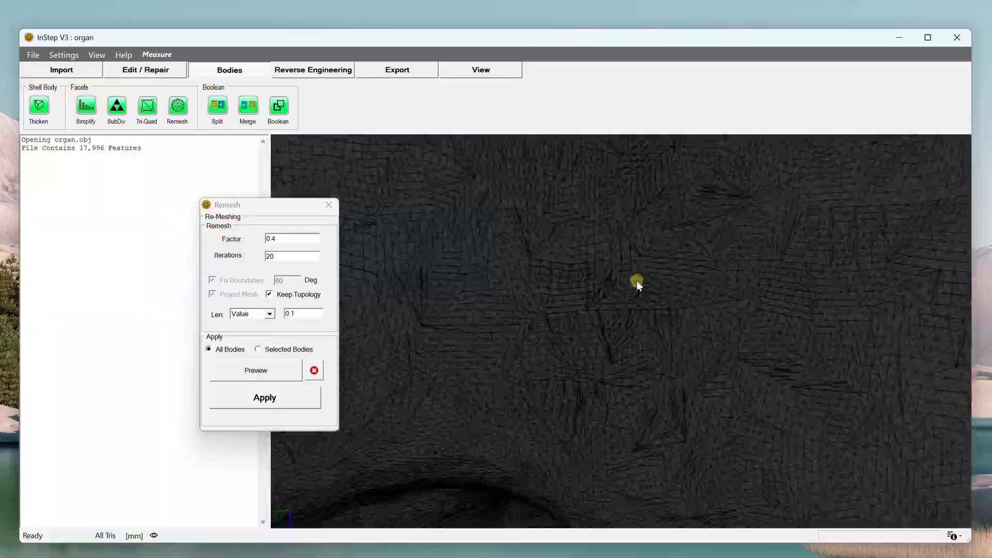
scroll(644, 282, "down", 3)
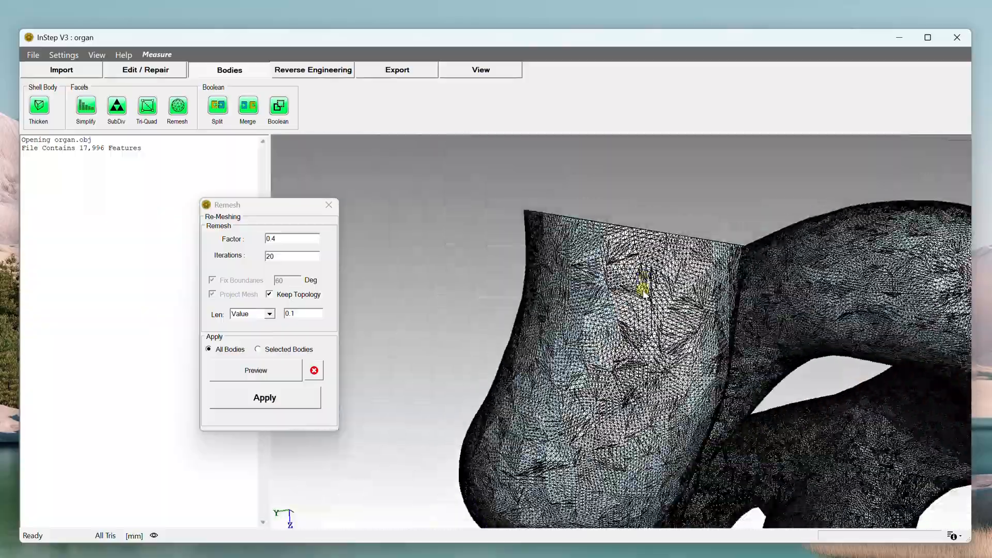
scroll(638, 287, "up", 1)
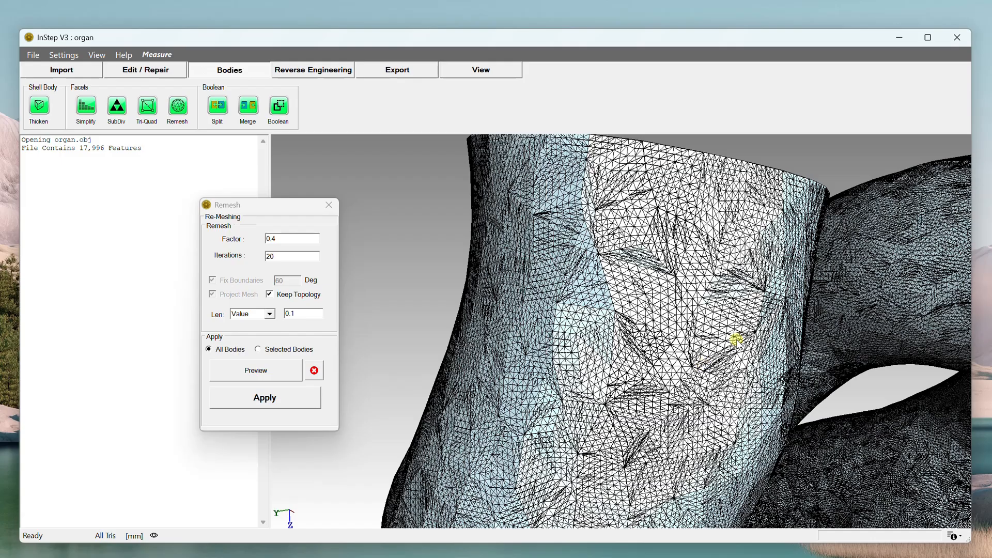
scroll(587, 278, "up", 3)
scroll(588, 278, "down", 3)
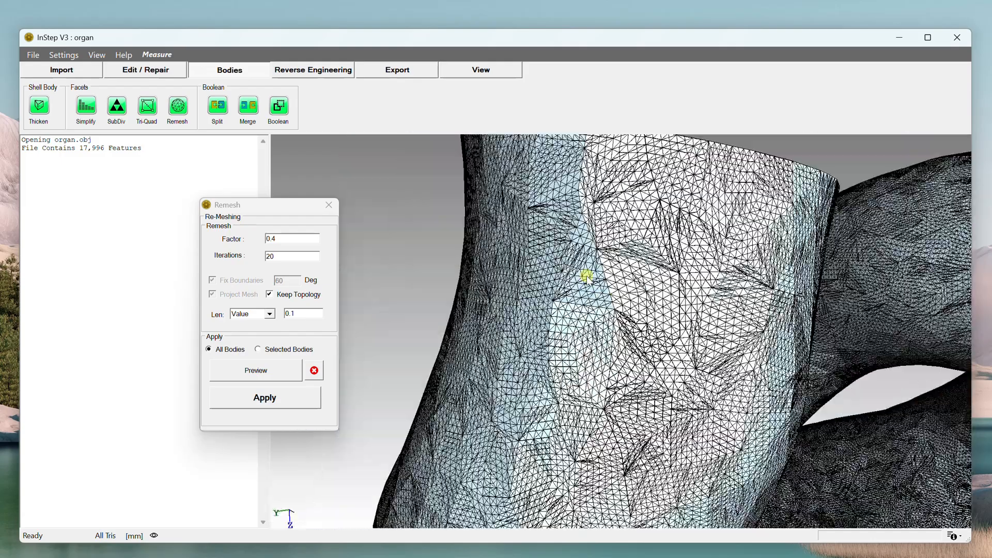
scroll(587, 278, "up", 3)
mouse_move(541, 230)
middle_mouse_down()
mouse_move(574, 281)
mouse_move(547, 246)
middle_mouse_up()
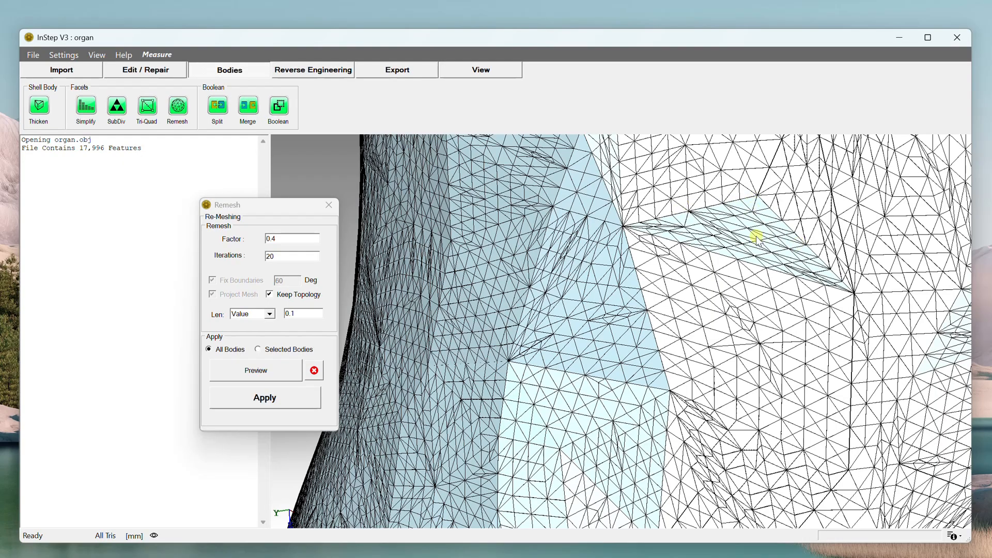
scroll(756, 238, "down", 5)
scroll(727, 294, "up", 5)
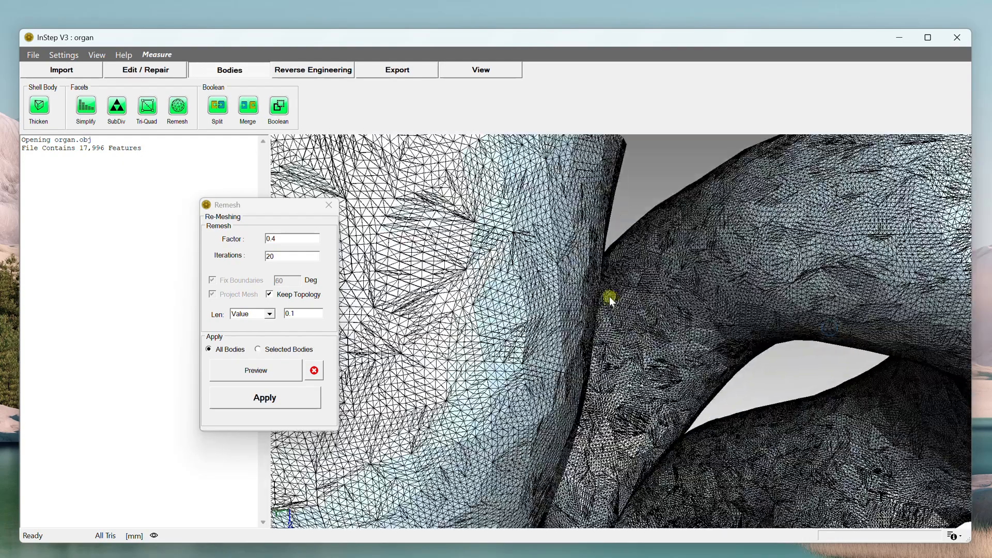
scroll(609, 297, "down", 5)
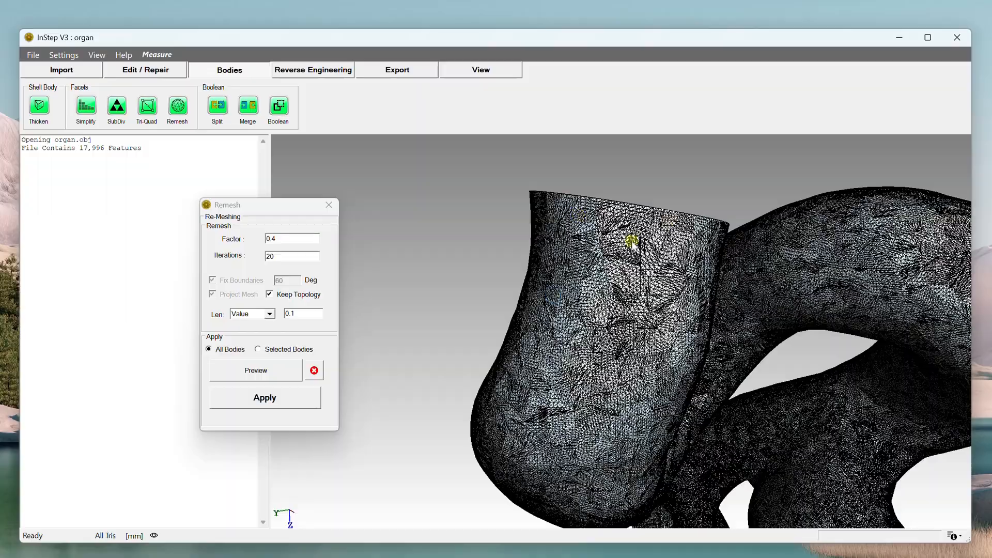
Step: Examine the previewed mesh across the flat cut end, along its rim and on the adjoining wall
middle_click_drag(631, 238, 714, 250)
scroll(677, 264, "up", 4)
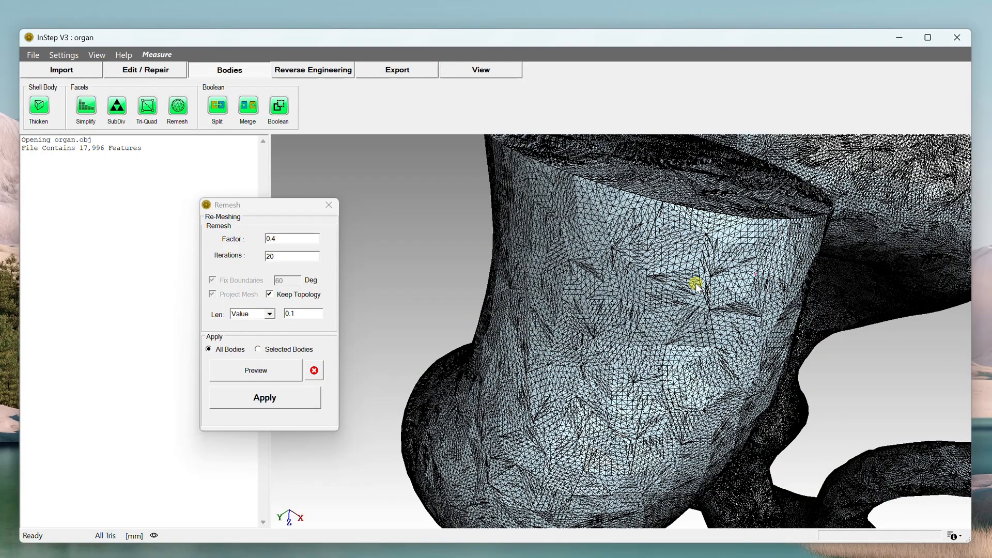
mouse_move(693, 281)
middle_mouse_down()
mouse_move(753, 283)
mouse_move(708, 287)
mouse_move(706, 298)
mouse_move(731, 312)
mouse_move(705, 292)
middle_mouse_up()
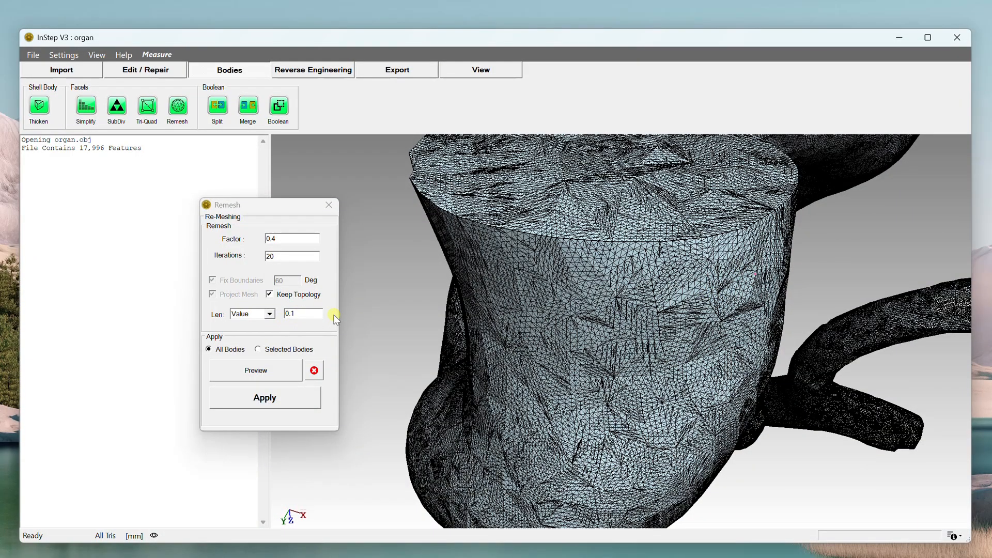
middle_click_drag(698, 314, 663, 312)
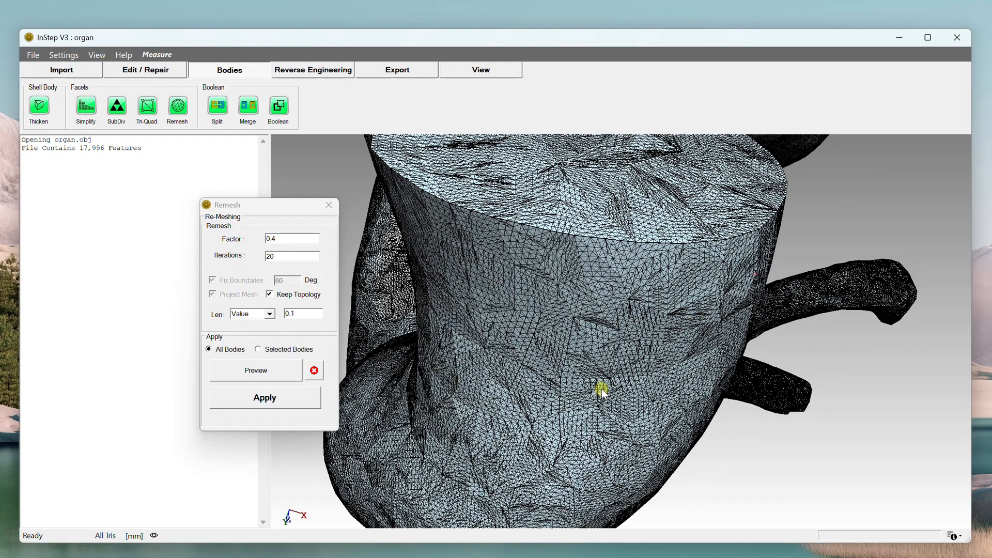
middle_click_drag(603, 391, 598, 372)
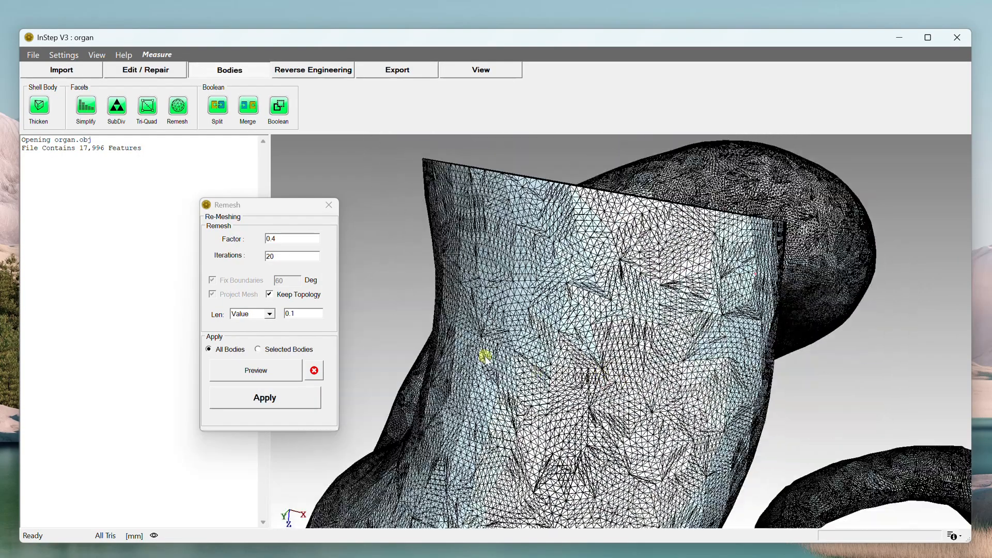
Step: Turn off Keep Topology and close the Remesh tool without applying the preview
left_click(271, 296)
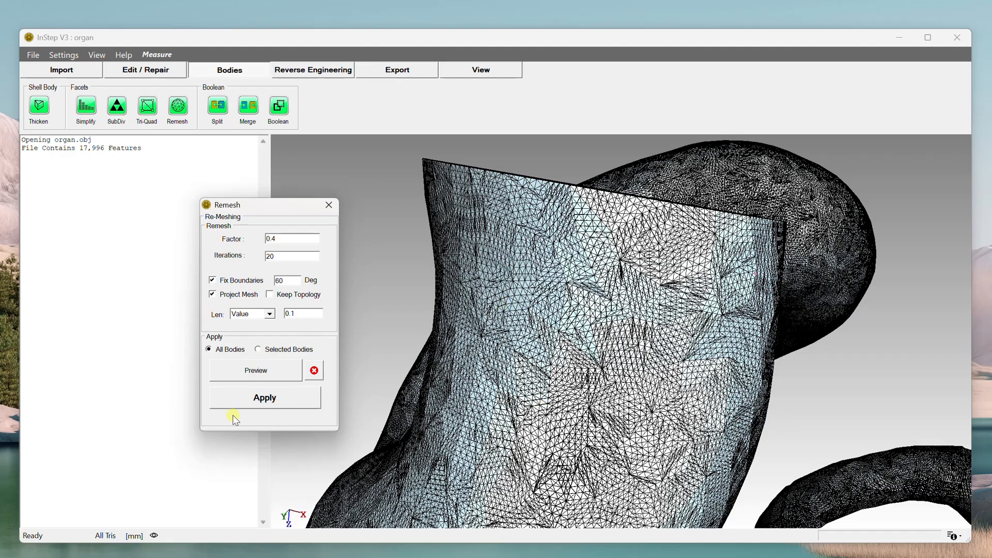
left_click(329, 205)
left_click(547, 319)
left_click_drag(546, 317, 442, 296)
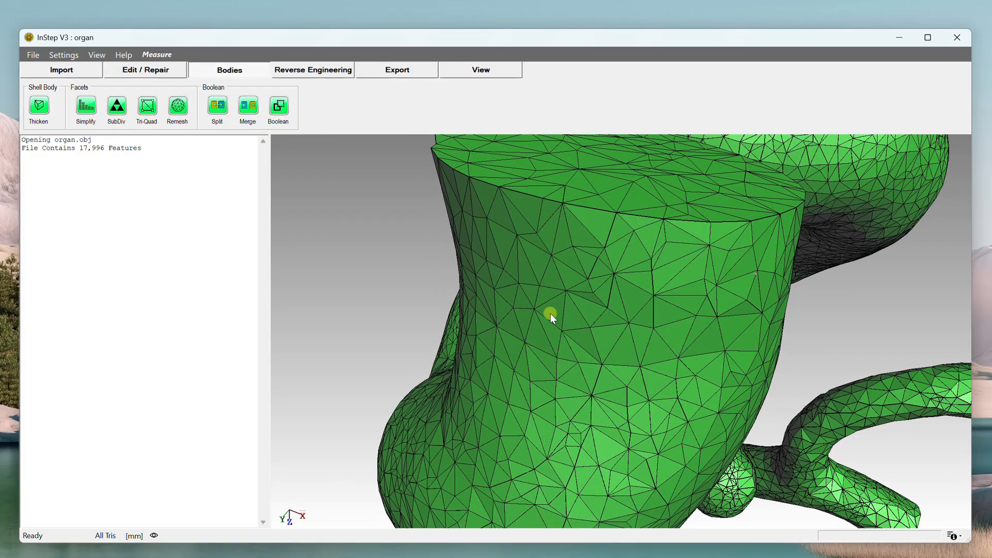
scroll(569, 309, "down", 6)
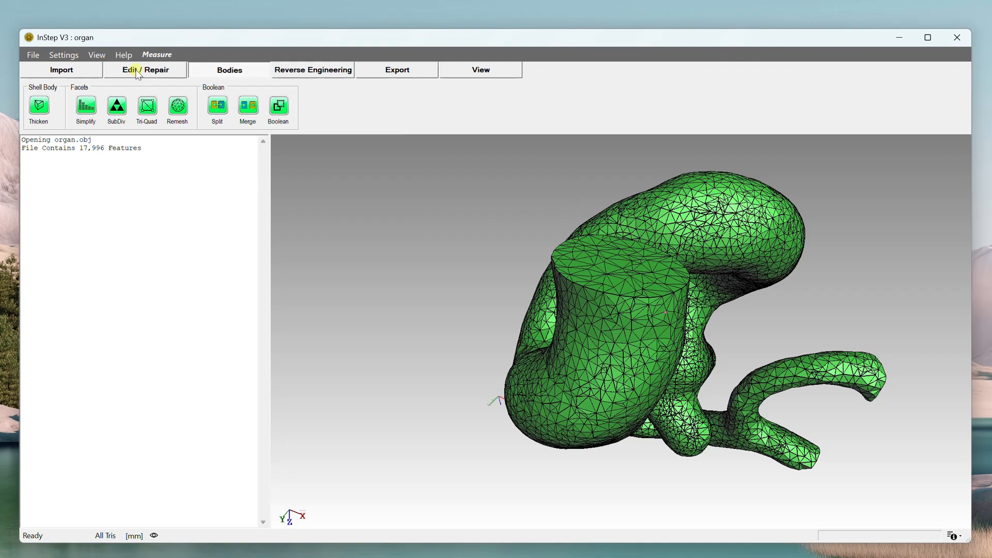
left_click_drag(553, 270, 569, 270)
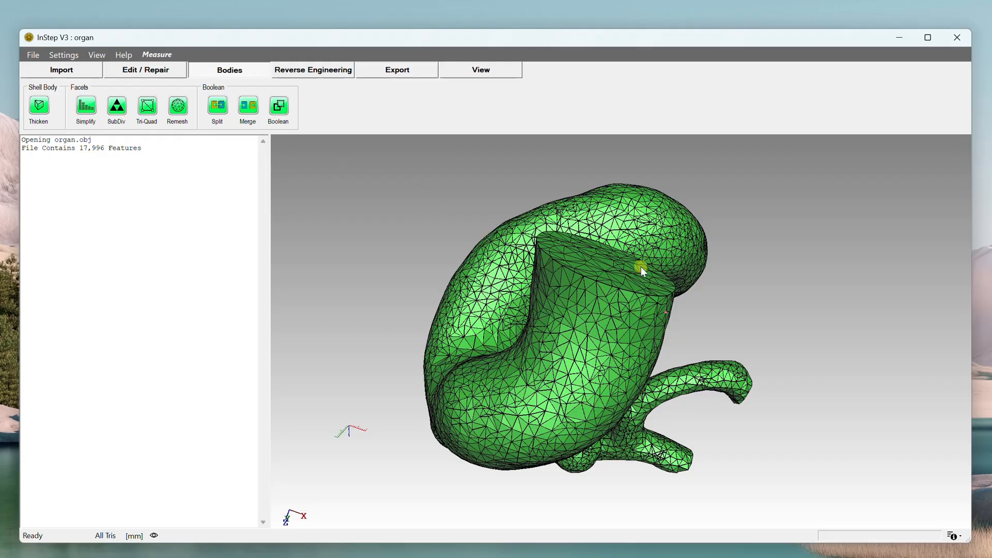
left_click_drag(641, 266, 501, 299)
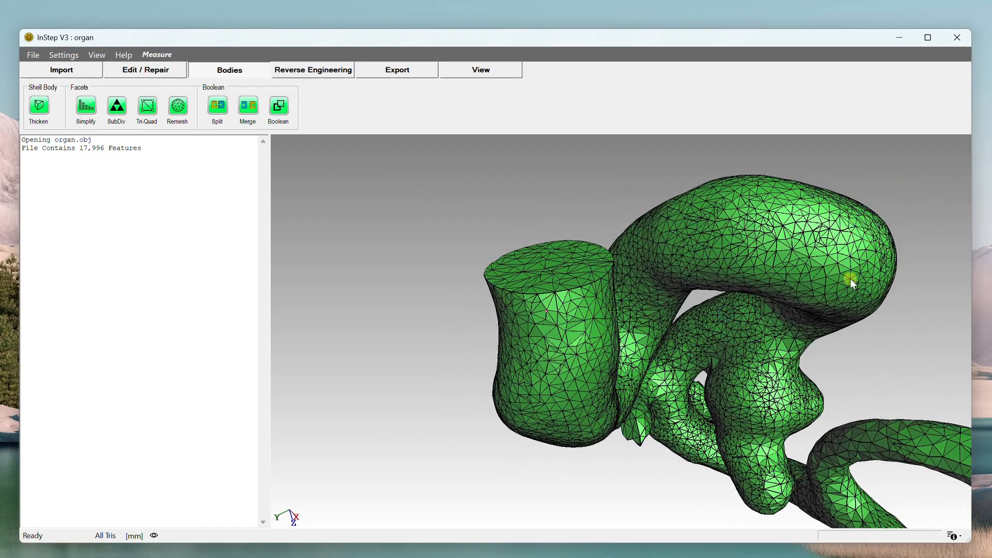
scroll(725, 334, "down", 4)
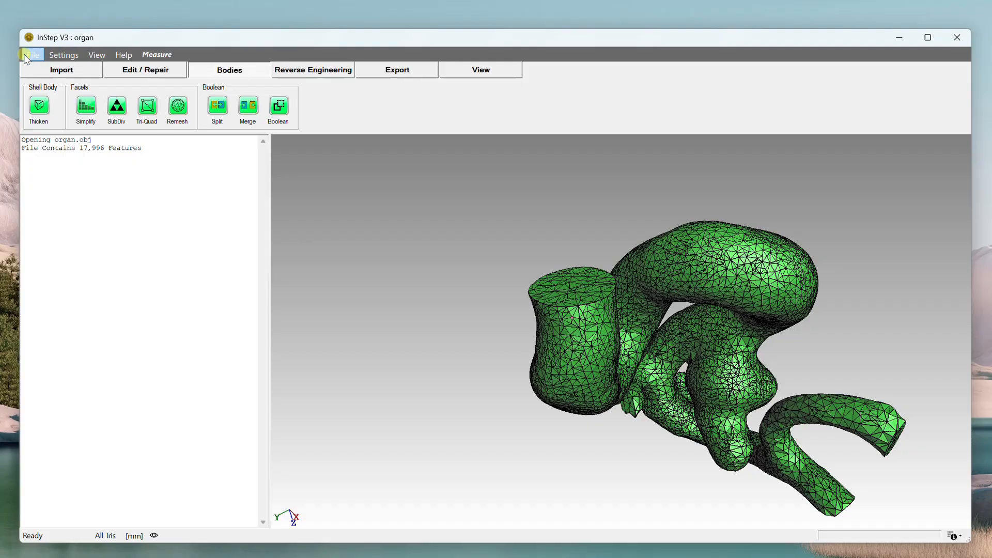
Step: Import bodies.stl in place of the organ model and have it split automatically into separate bodies
left_click(52, 73)
left_click(41, 107)
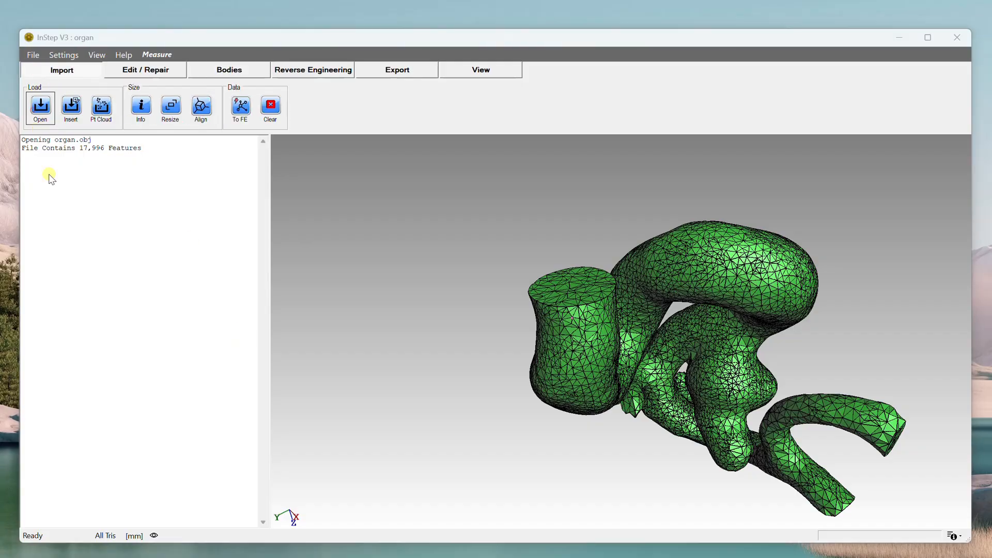
left_click(160, 180)
left_click(533, 353)
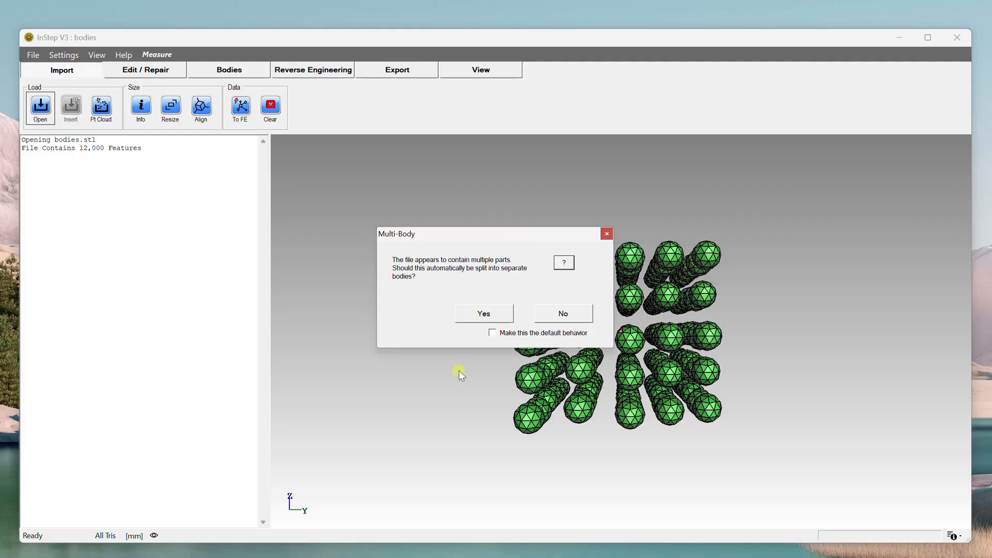
left_click(492, 333)
left_click(485, 312)
left_click_drag(649, 314, 605, 398)
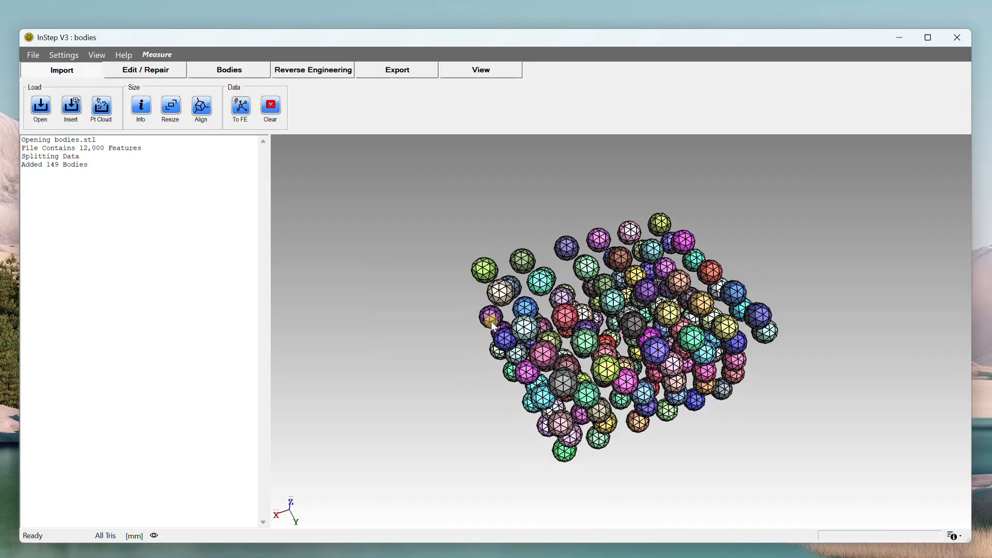
left_click_drag(672, 318, 652, 346)
scroll(578, 334, "up", 4)
left_click_drag(579, 334, 543, 313)
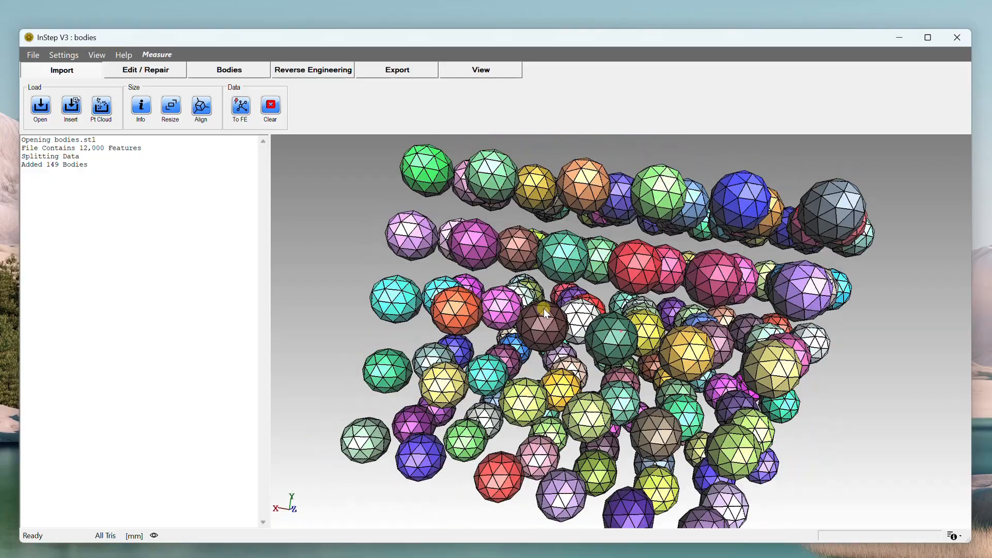
Step: Reload bodies.stl from the recent files and decline the automatic split, keeping the spheres as a single body
left_click(33, 55)
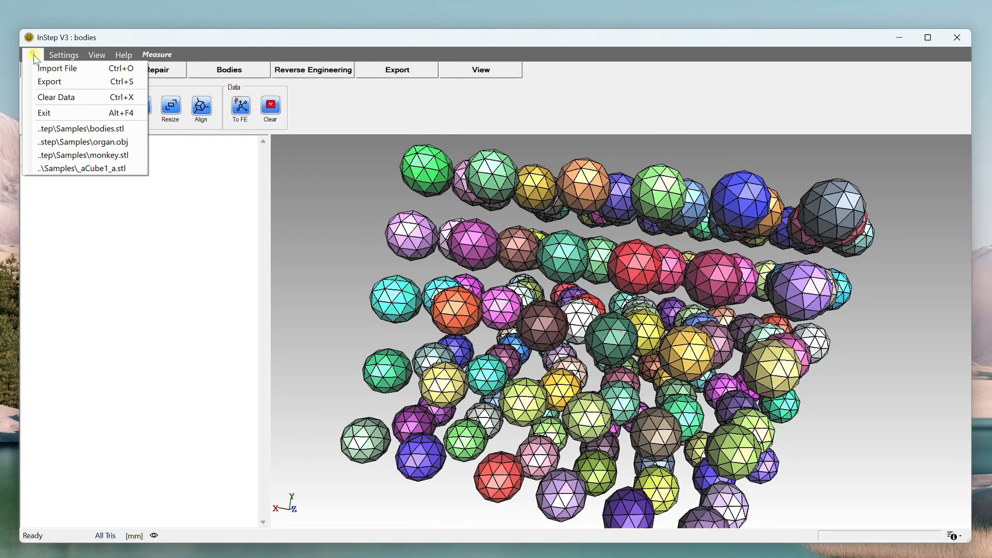
left_click(81, 130)
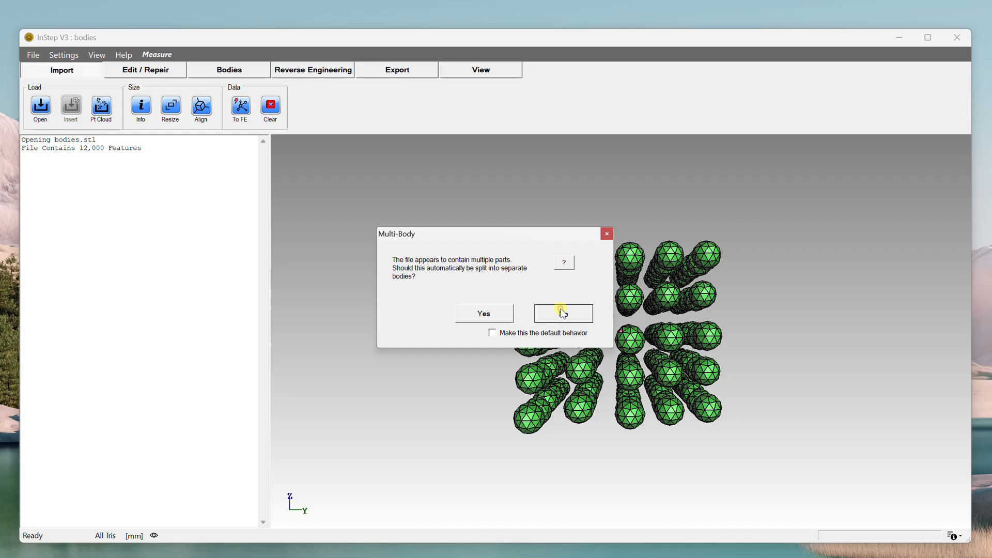
left_click(563, 311)
left_click_drag(562, 310, 519, 368)
scroll(591, 353, "up", 4)
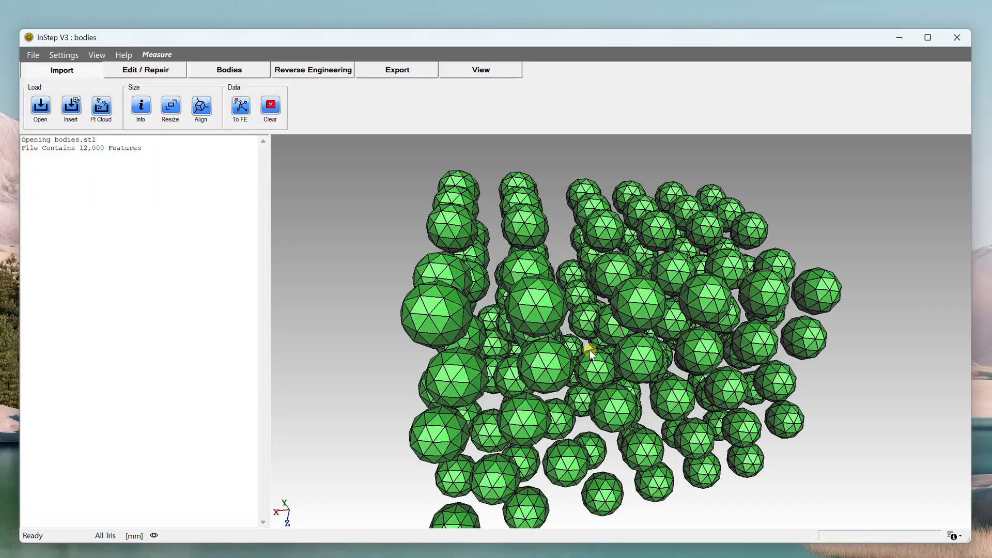
scroll(591, 351, "down", 3)
left_click_drag(591, 351, 565, 350)
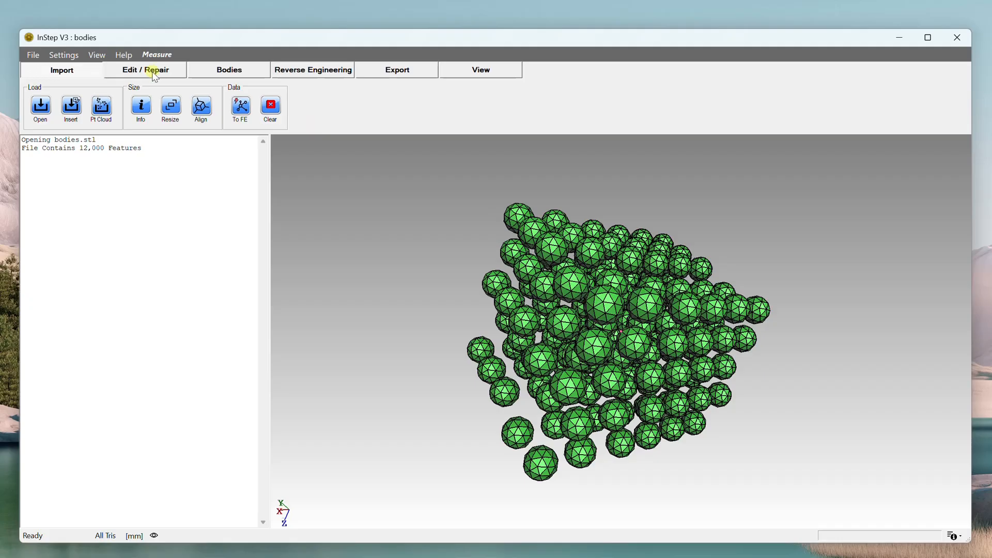
left_click_drag(702, 296, 448, 209)
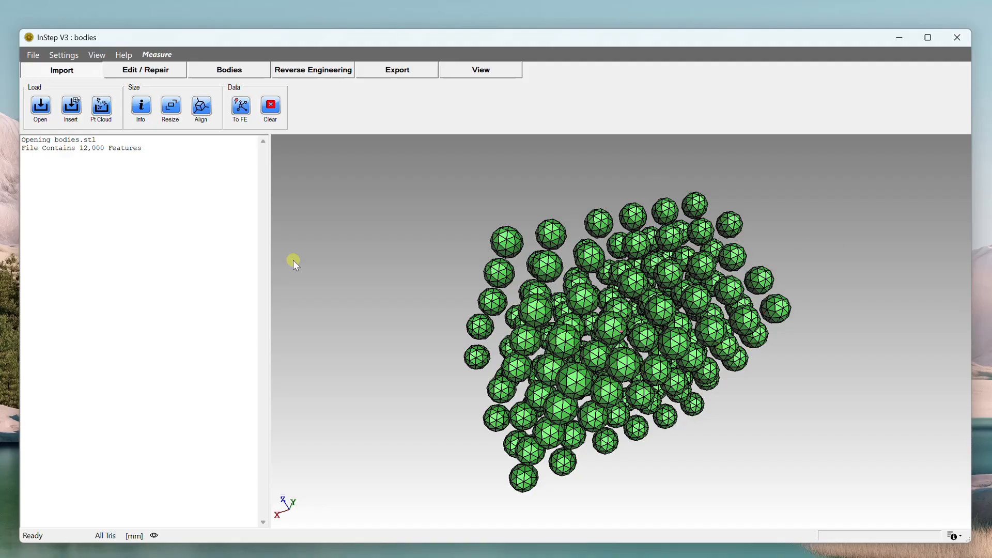
left_click_drag(696, 335, 834, 223)
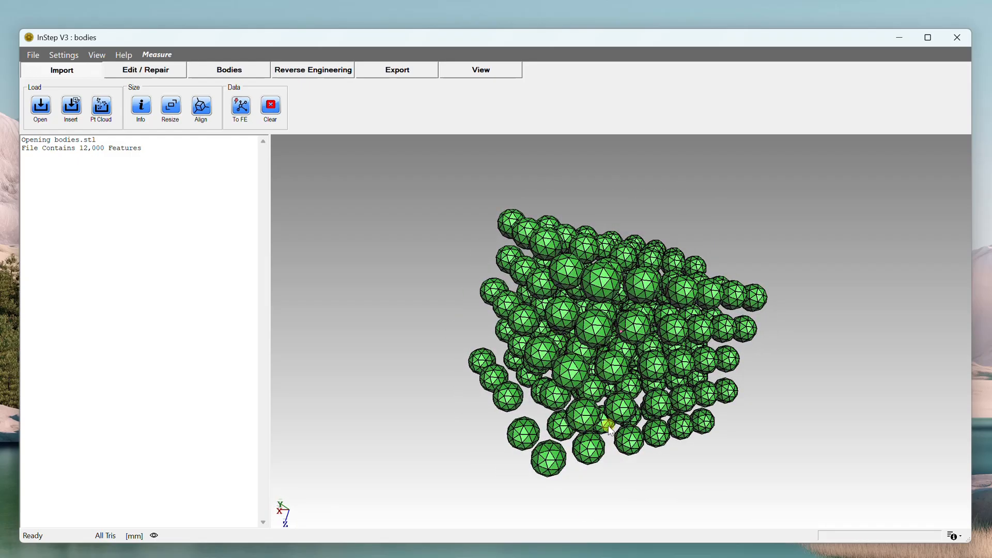
Step: Preview and apply a Split of all bodies at non-manifold edges, with splitting by angle off, to separate the spheres
left_click(231, 69)
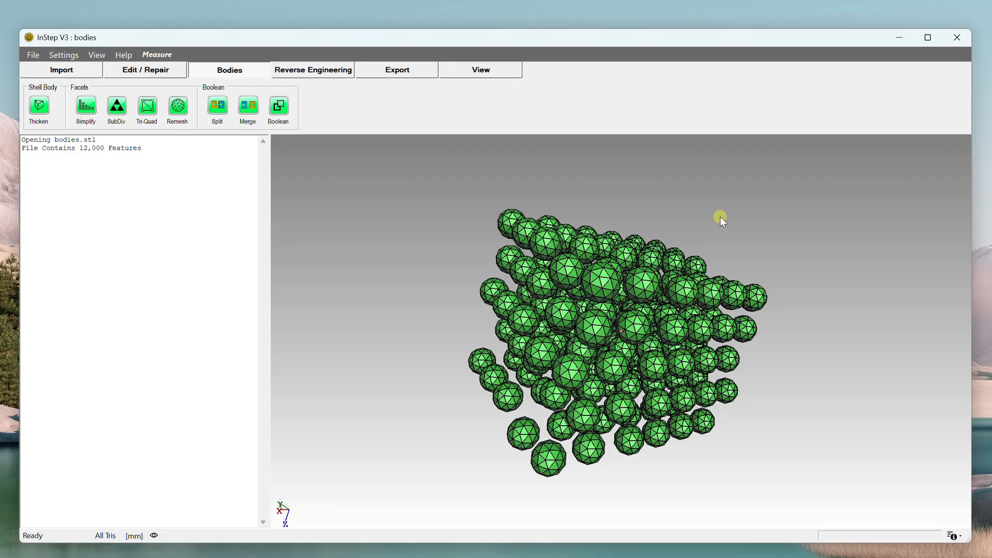
left_click_drag(721, 216, 675, 228)
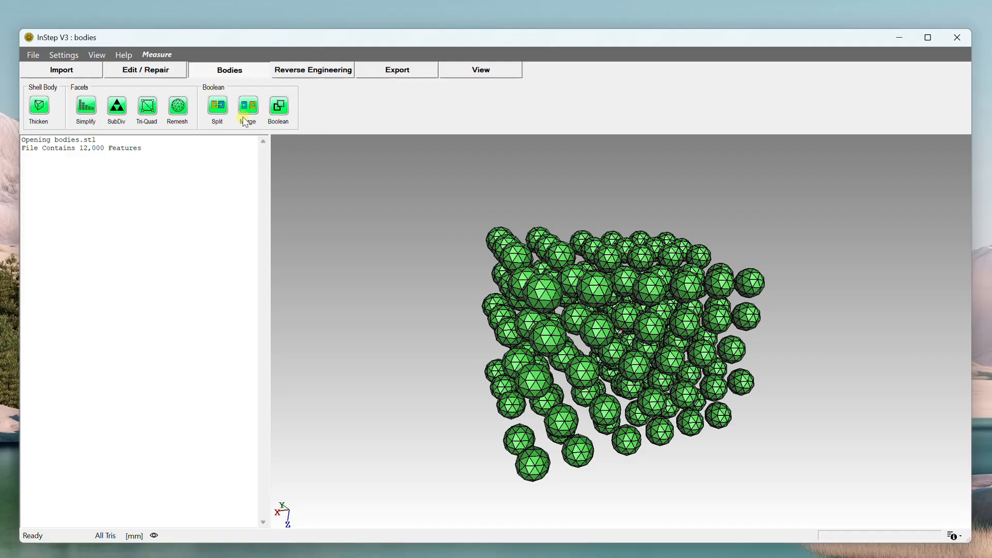
left_click(221, 109)
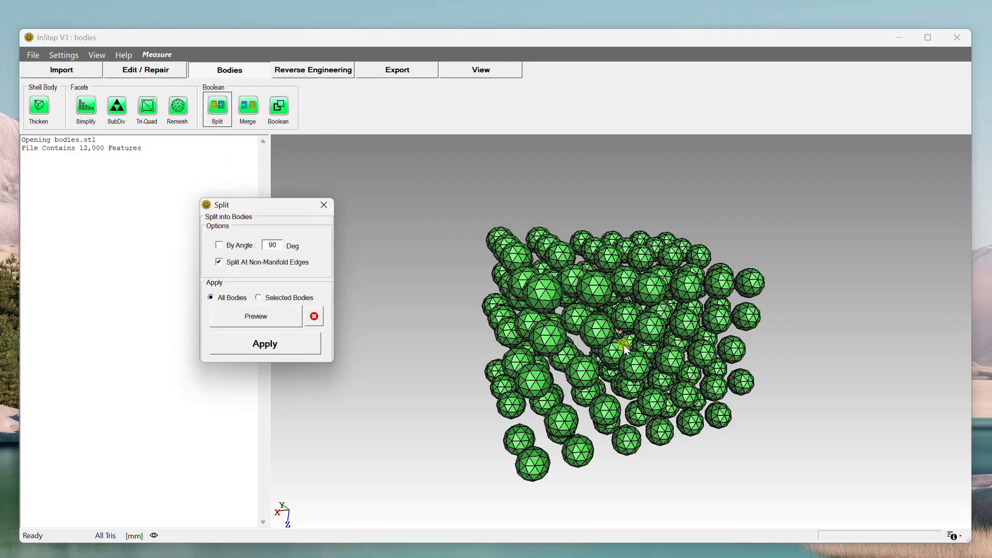
left_click(256, 318)
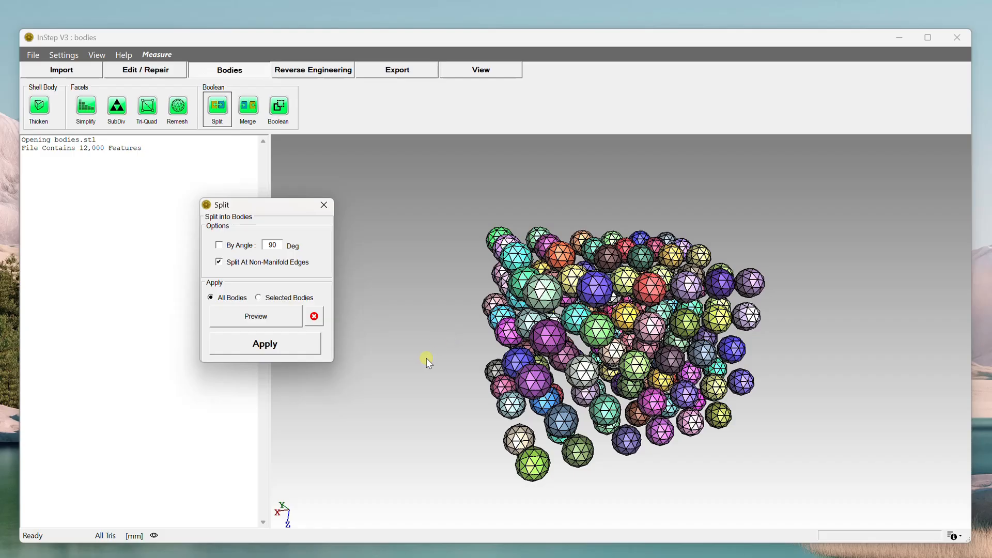
left_click(250, 347)
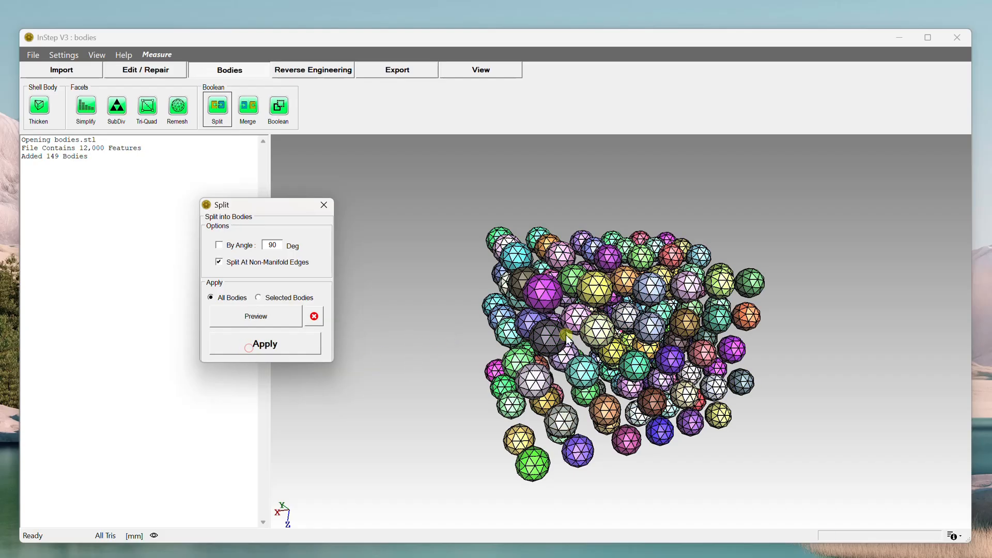
middle_click_drag(563, 340, 538, 332)
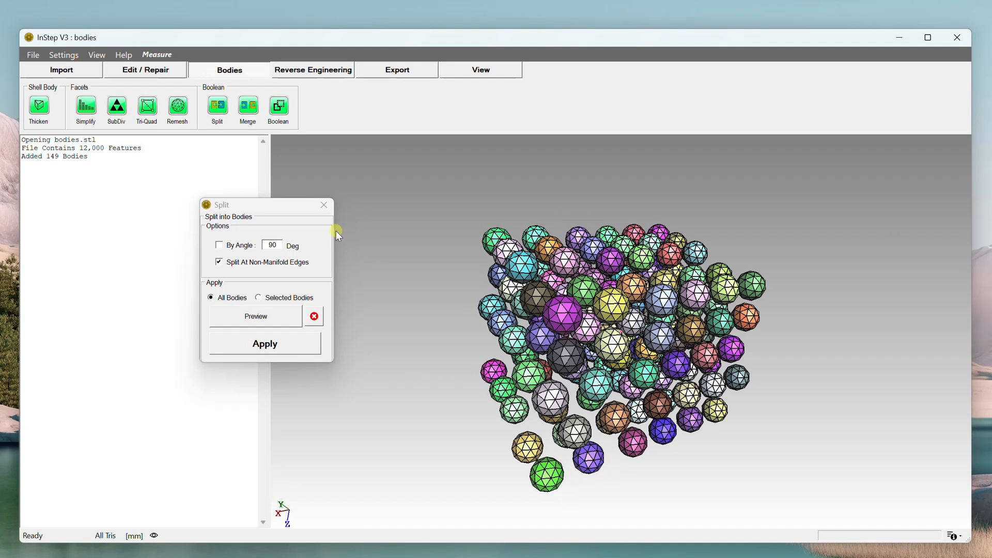
Step: Close the Split tool and import T4_Back_Pocketed from the Samples folder in place of the spheres
left_click(322, 206)
middle_click_drag(773, 312, 532, 180)
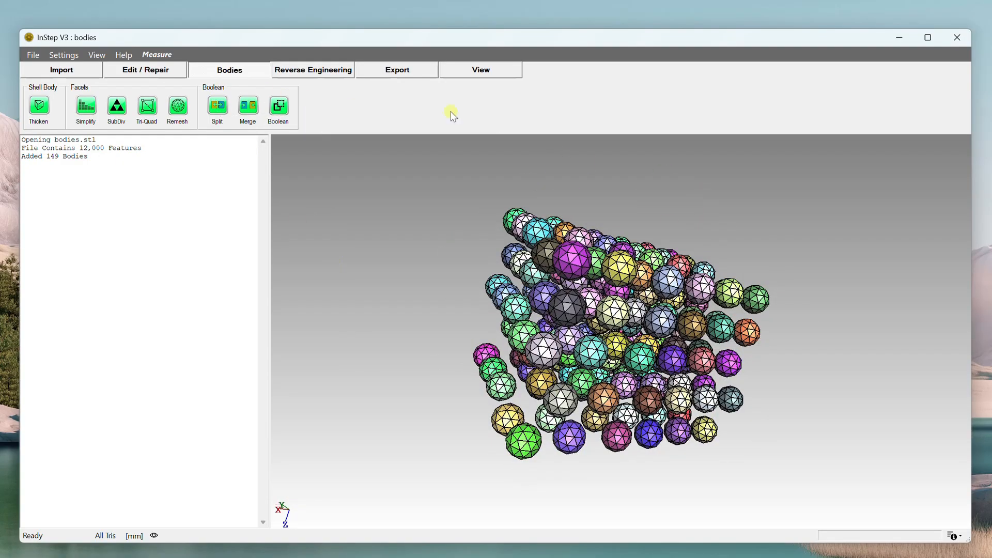
left_click(49, 70)
left_click(39, 106)
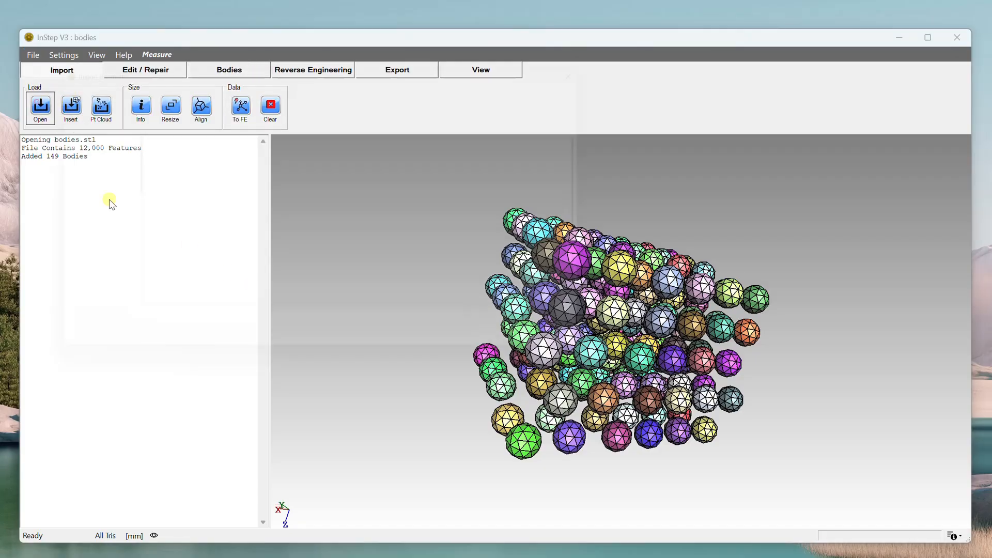
scroll(248, 270, "down", 1)
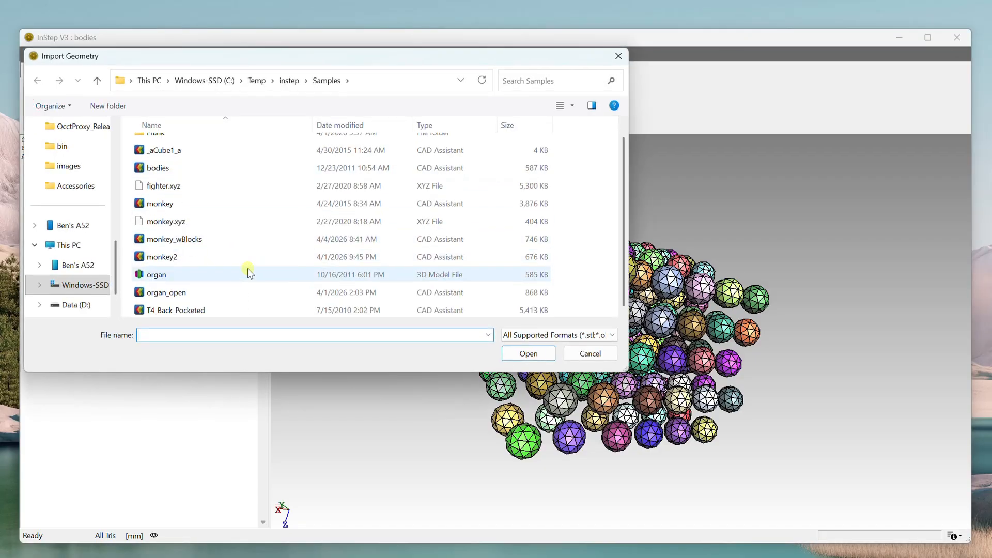
left_click(185, 309)
left_click(517, 353)
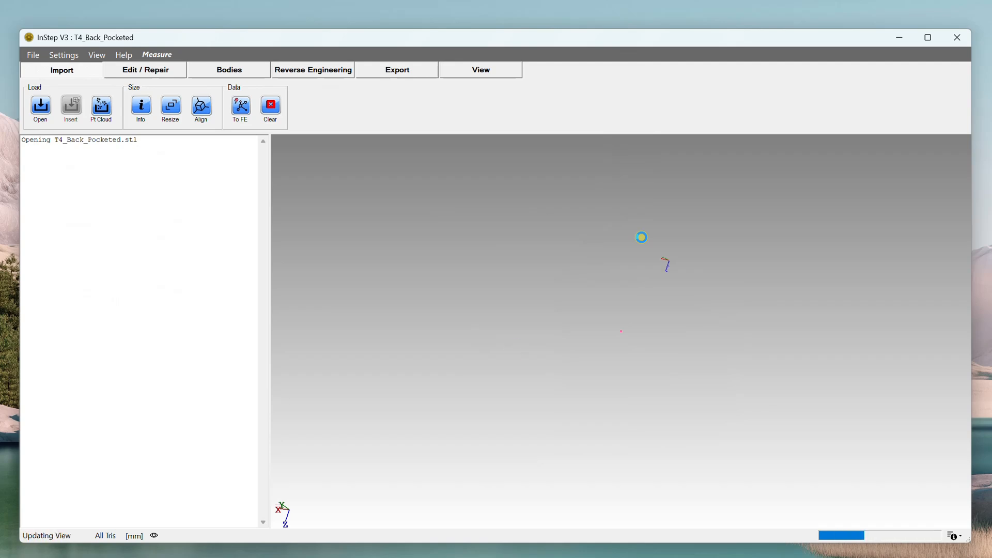
Step: Start a Split on the imported pocketed plate and enable splitting by angle, keeping the non-manifold edge option on
scroll(626, 282, "up", 5)
middle_click_drag(690, 331, 599, 348)
scroll(598, 333, "up", 3)
scroll(599, 333, "down", 5)
scroll(599, 348, "up", 3)
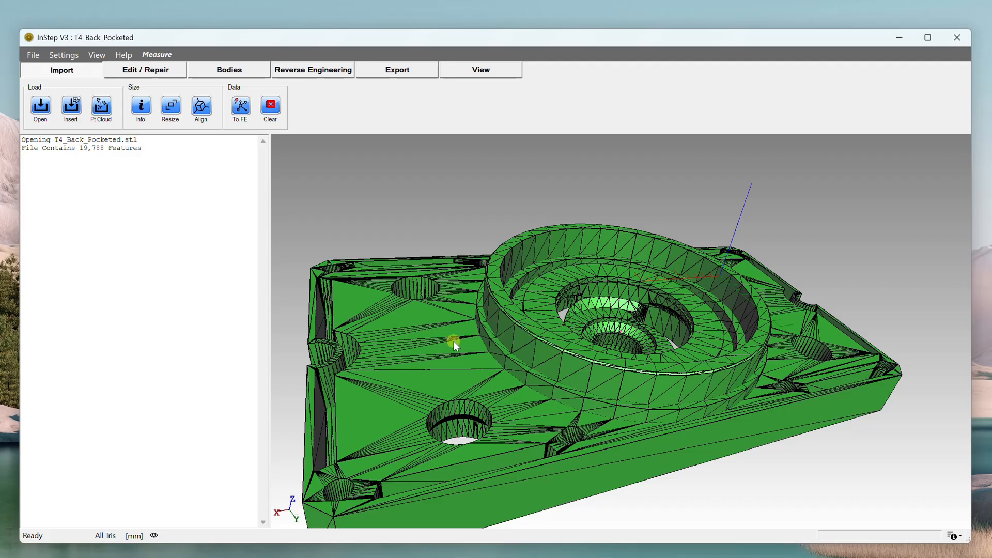
middle_click_drag(454, 341, 548, 309)
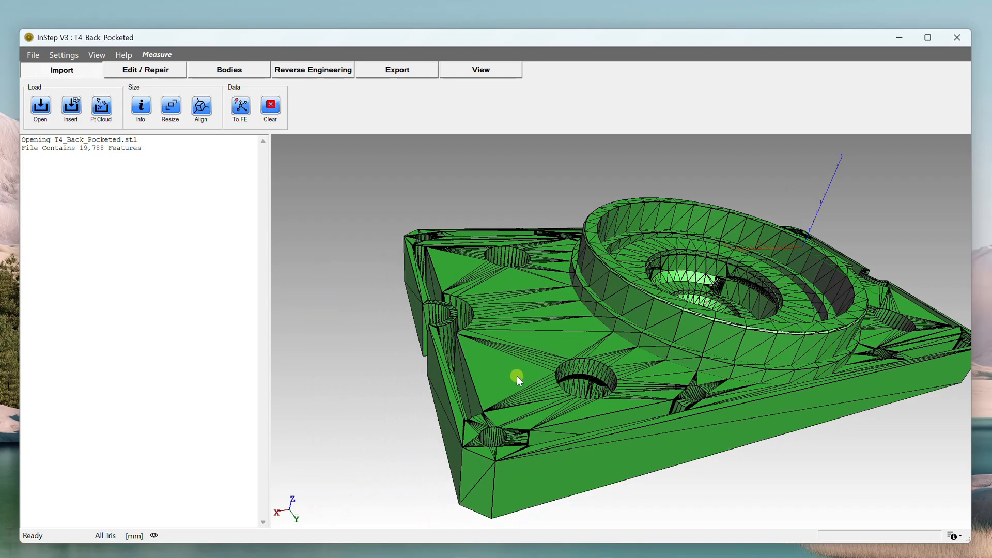
left_click(238, 69)
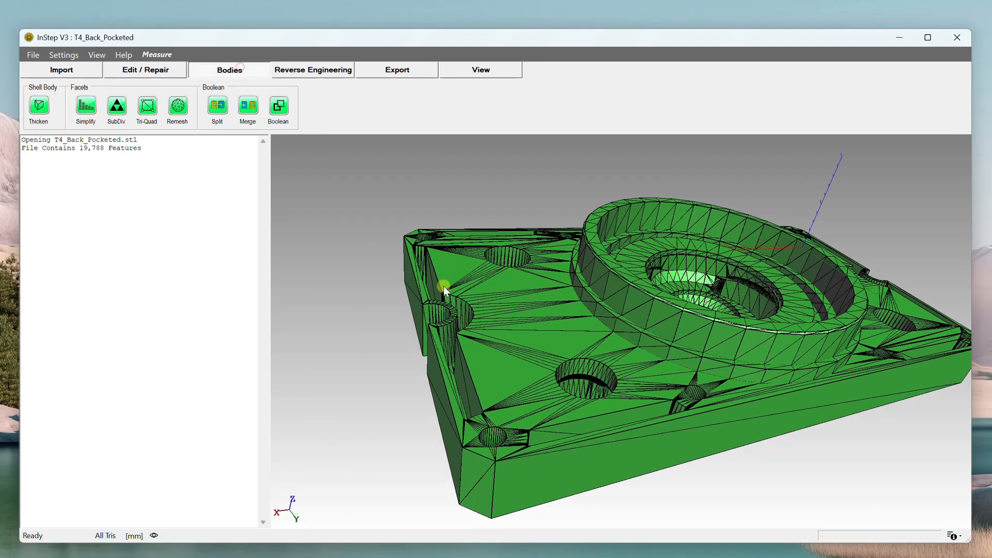
left_click(219, 107)
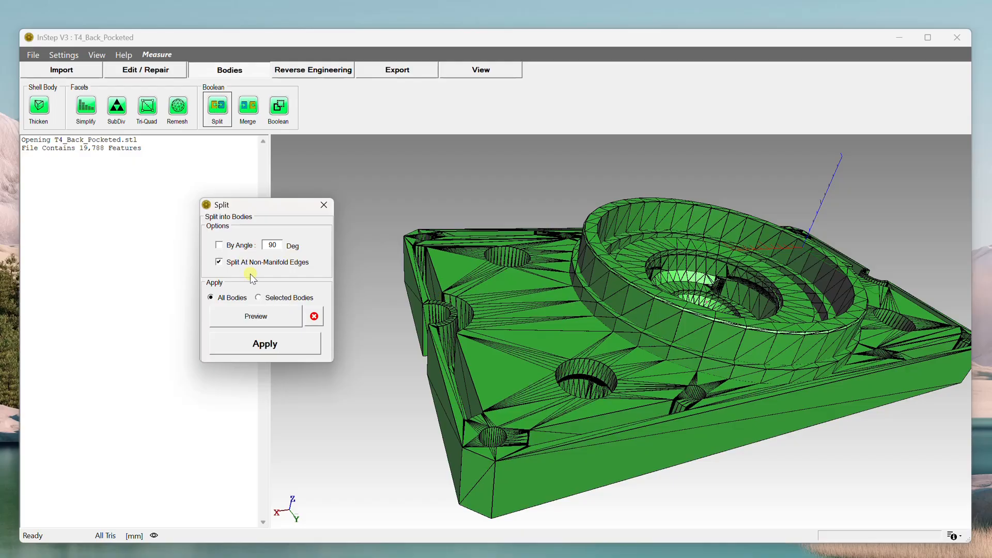
left_click(220, 246)
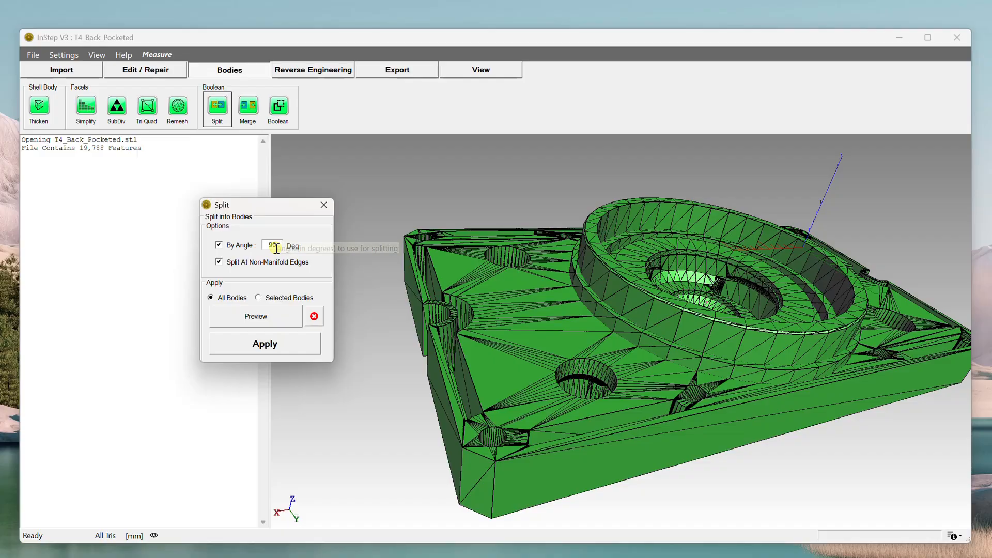
Step: Set the split angle to 89 degrees and preview the split on all bodies
left_click_drag(644, 364, 616, 308)
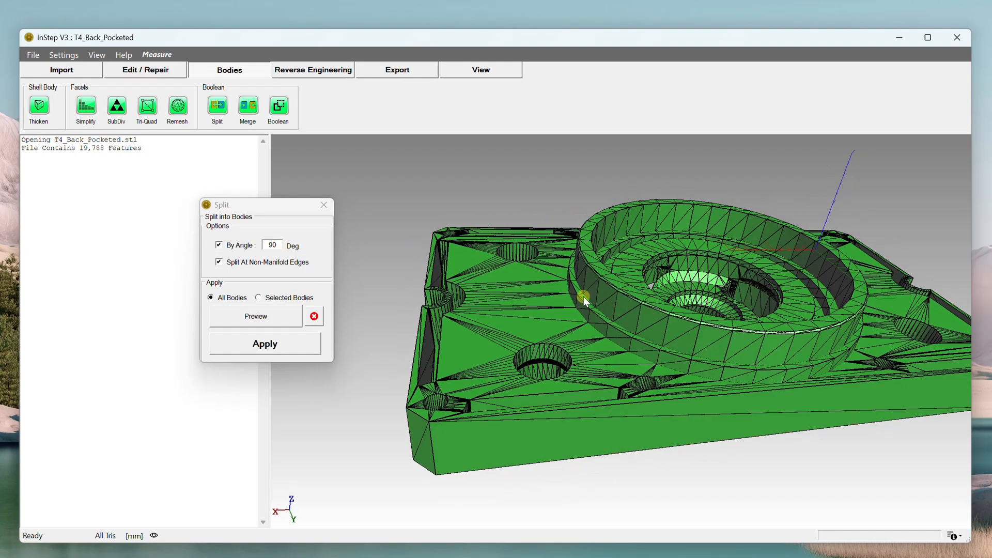
scroll(598, 355, "up", 3)
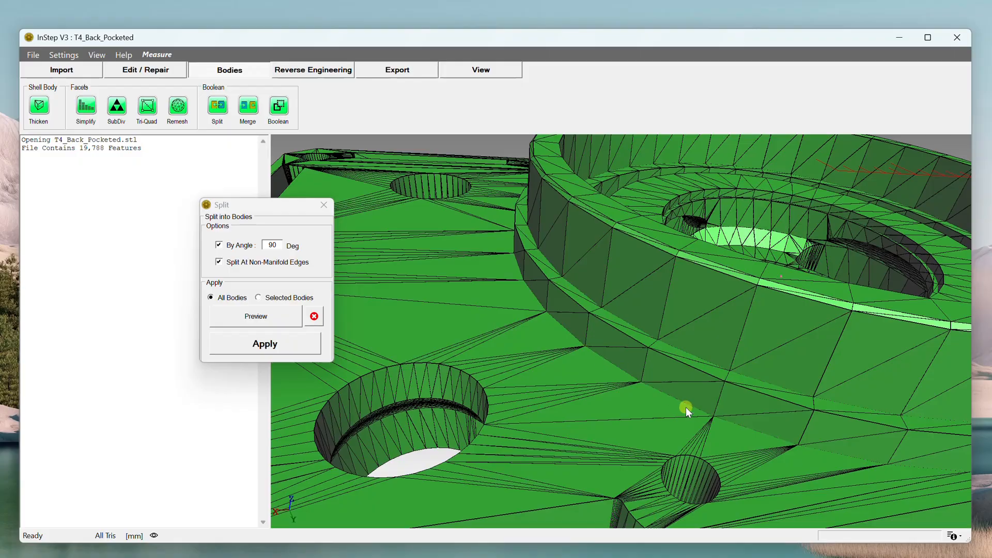
double_click(273, 245)
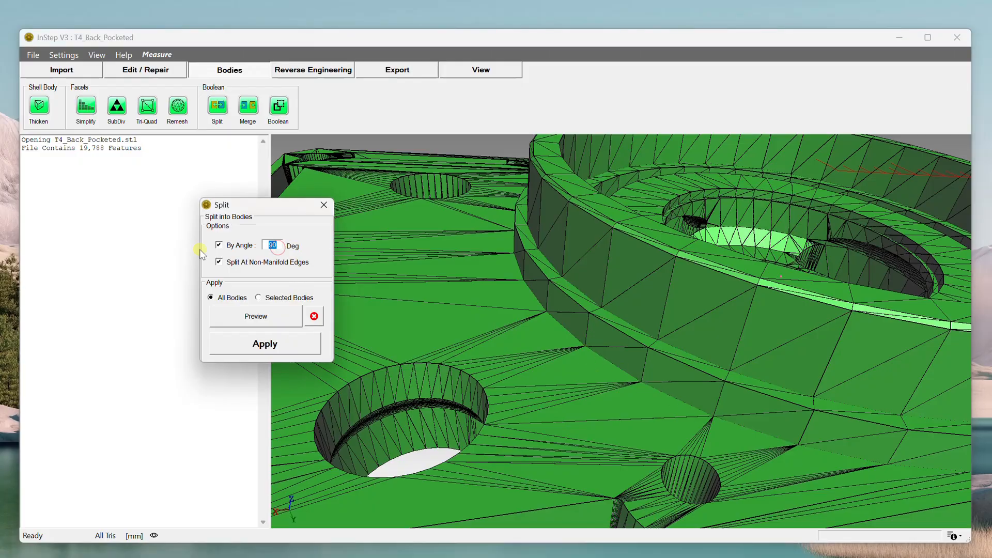
type("89")
left_click(275, 321)
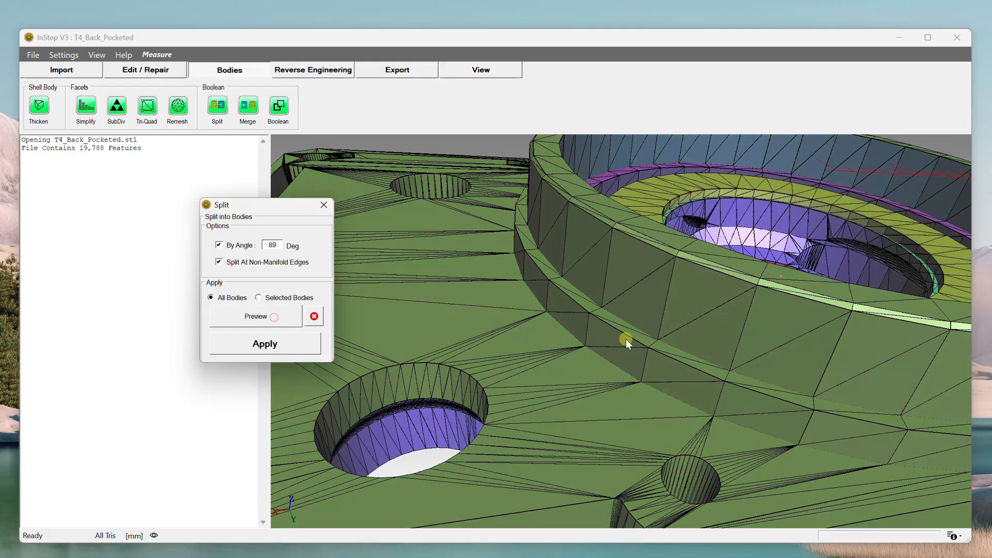
Step: Lower the split angle to 80 degrees and preview the split on all bodies again
scroll(628, 390, "down", 3)
scroll(624, 389, "down", 5)
mouse_move(767, 400)
middle_mouse_down()
mouse_move(758, 331)
mouse_move(765, 402)
middle_mouse_up()
scroll(608, 263, "up", 6)
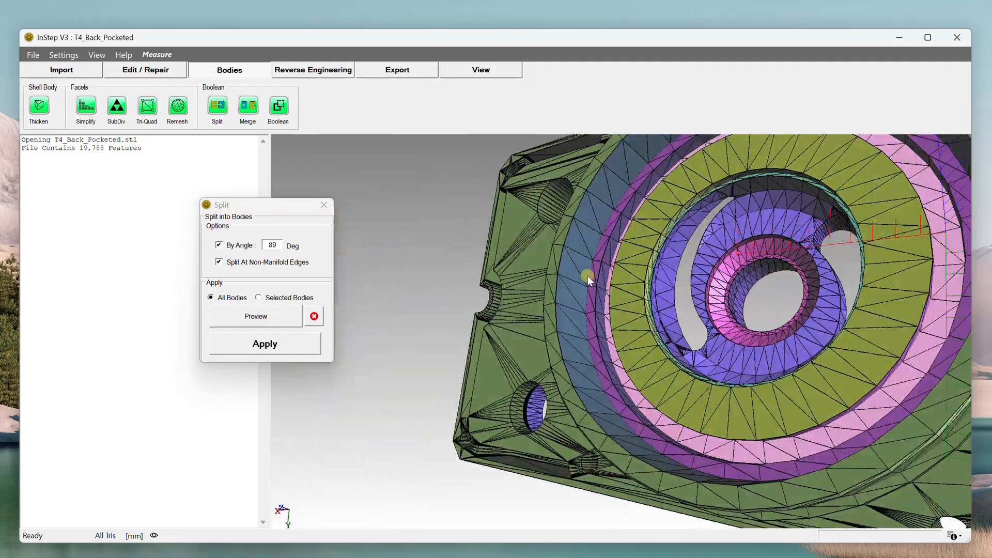
middle_click_drag(588, 276, 673, 401)
left_click(277, 245)
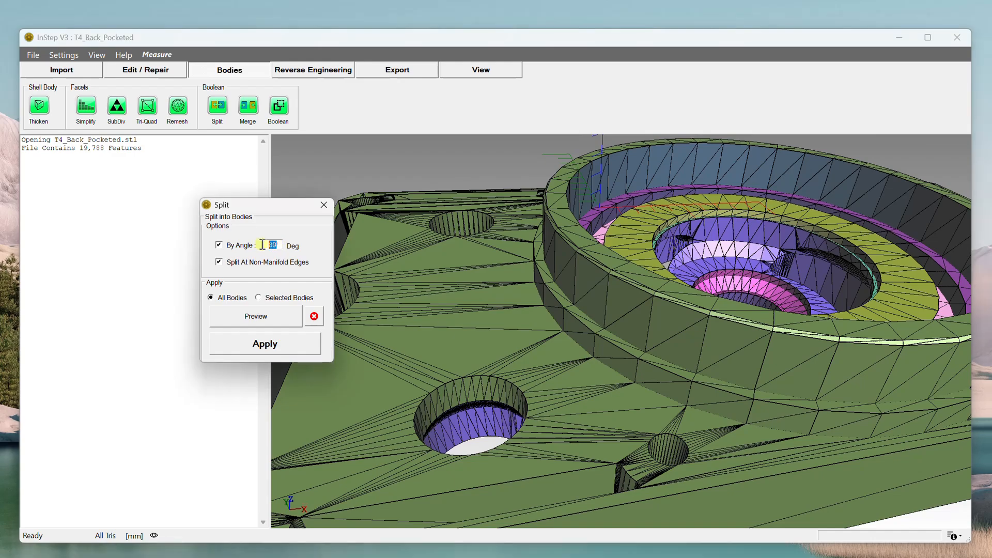
key("BackSpace")
type("0")
left_click(285, 315)
Step: Examine the previewed split regions around the raised ring's base, the holes and the plate edges
middle_click_drag(596, 336, 622, 347)
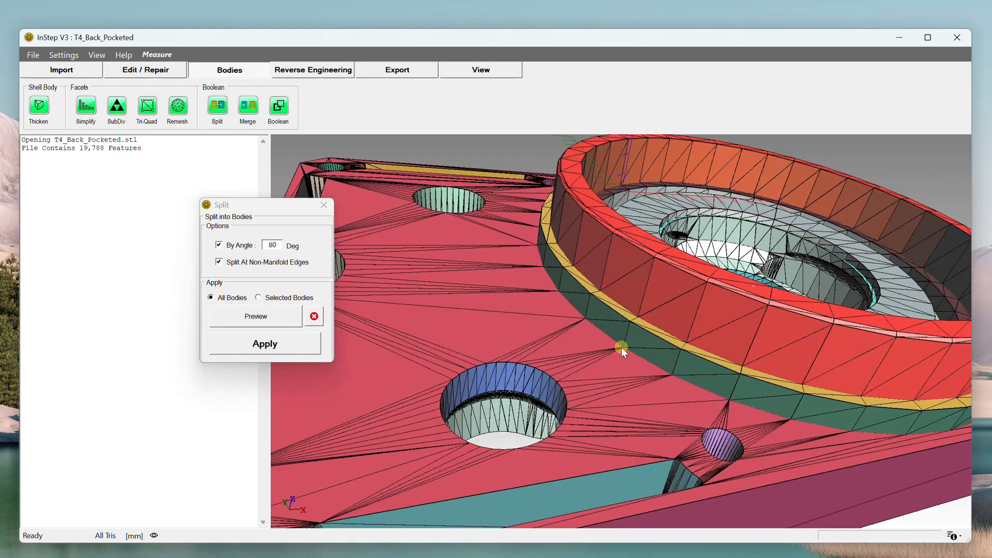
middle_click_drag(747, 450, 729, 407)
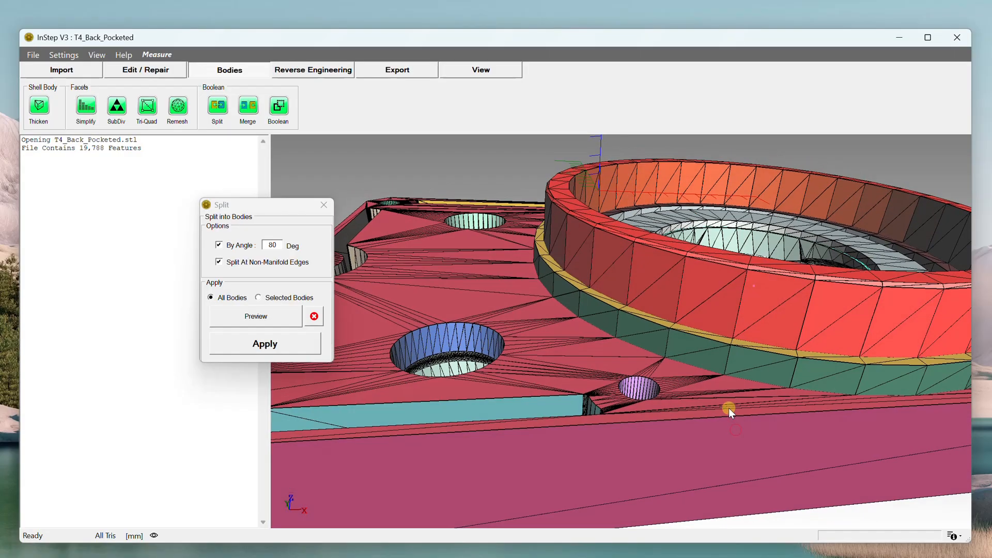
scroll(725, 408, "down", 5)
scroll(656, 362, "up", 4)
scroll(656, 362, "up", 2)
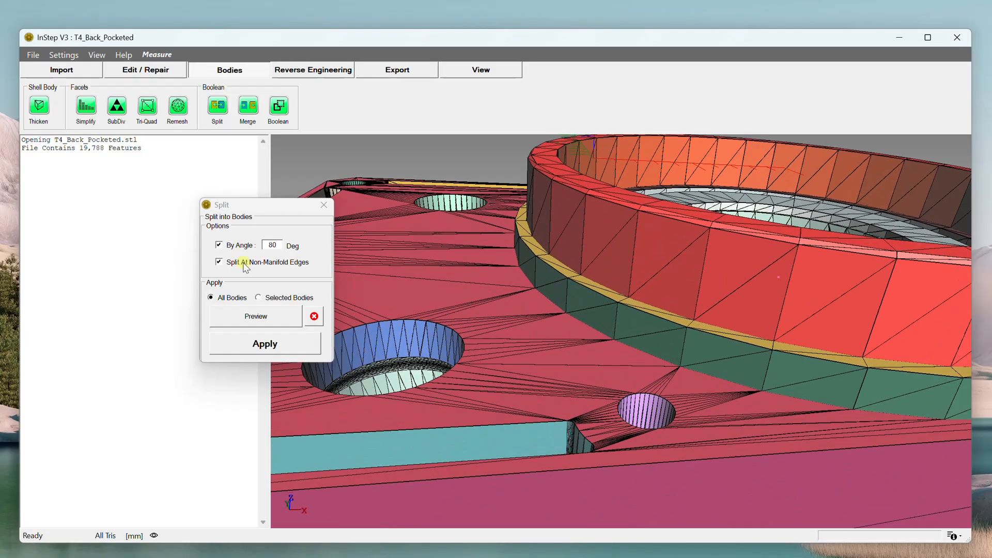
middle_click_drag(651, 379, 561, 379)
scroll(598, 408, "up", 5)
middle_click_drag(666, 430, 677, 395)
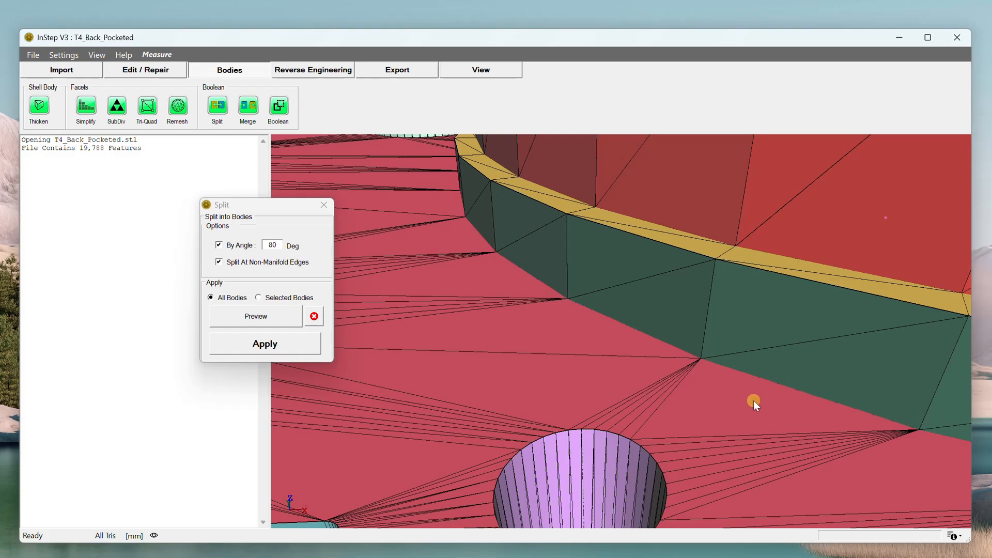
scroll(754, 401, "down", 6)
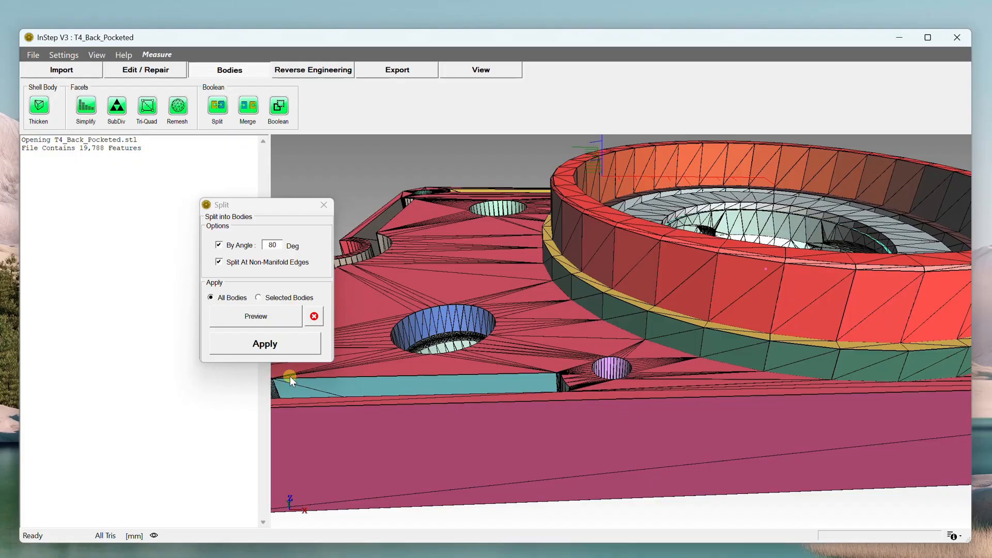
Step: Apply the angle-based split to all bodies of the plate and close the Split tool
left_click(265, 344)
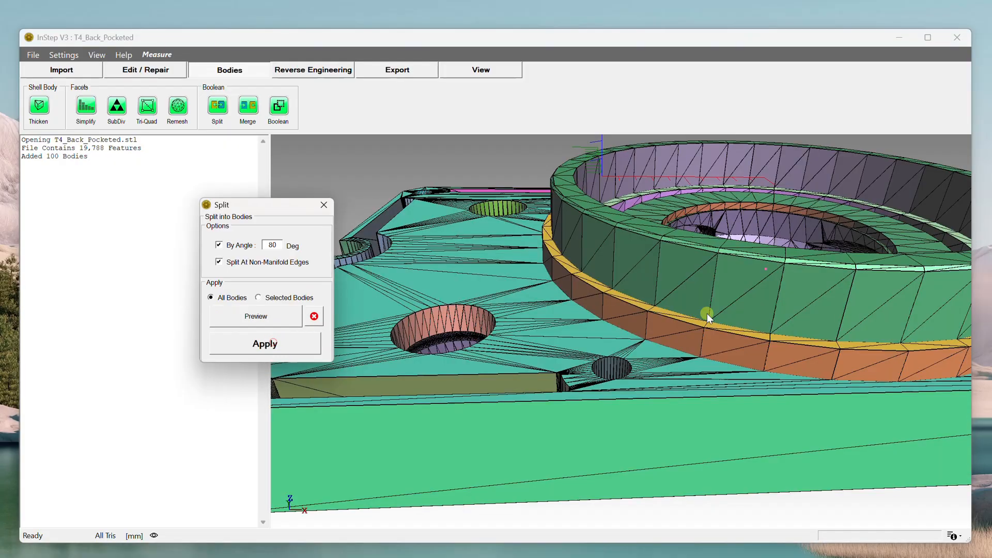
scroll(707, 313, "up", 2)
left_click(324, 204)
Step: Examine the separated bodies on the ring side and the pocketed side of the plate
scroll(659, 380, "up", 3)
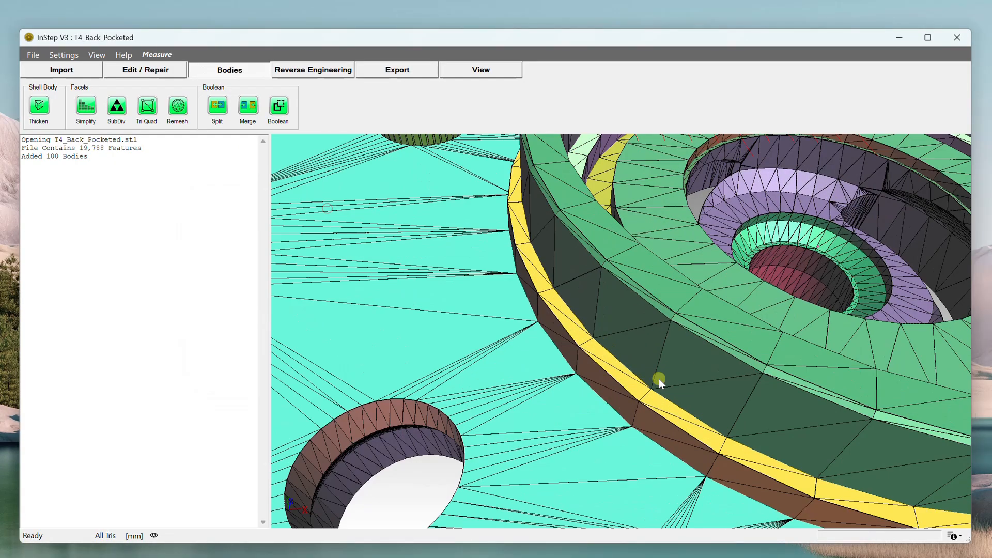
scroll(659, 380, "down", 5)
left_click_drag(646, 366, 585, 383)
scroll(623, 371, "up", 3)
scroll(616, 374, "down", 3)
middle_click_drag(505, 362, 608, 363)
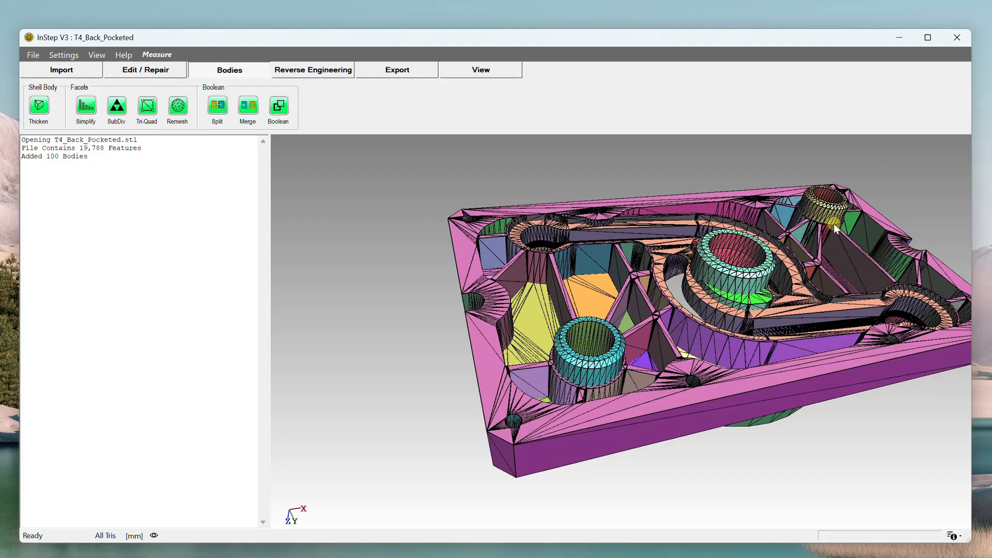
scroll(504, 377, "up", 5)
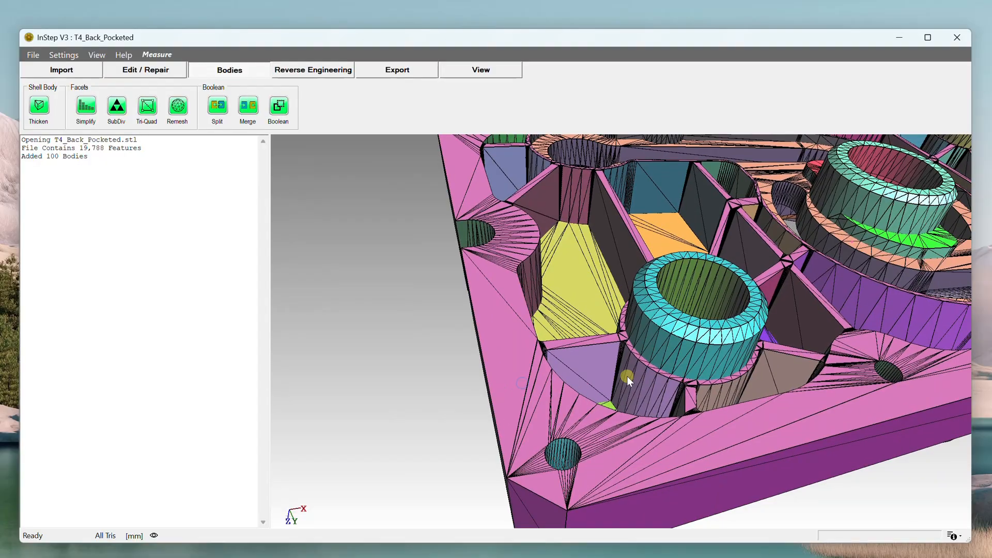
scroll(627, 376, "down", 4)
middle_click_drag(720, 331, 754, 327)
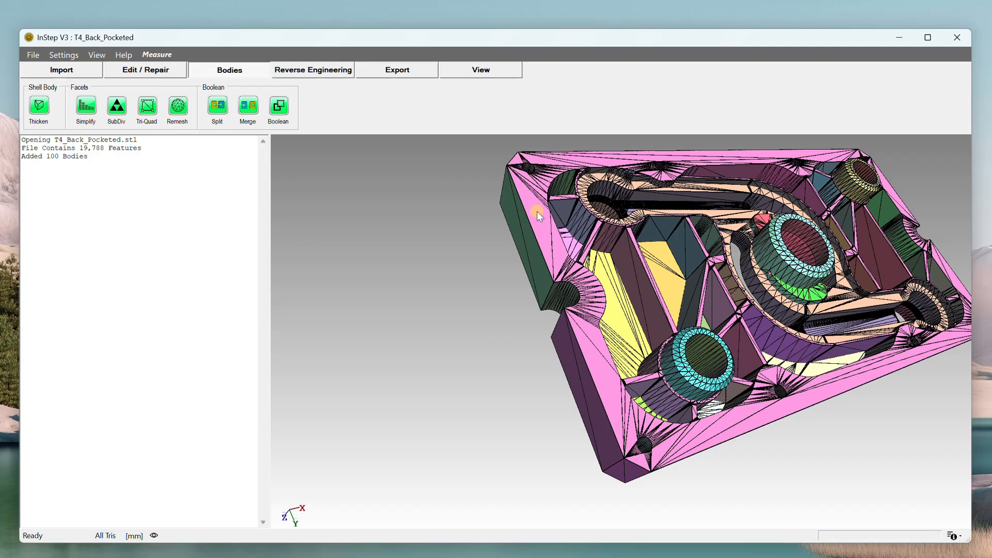
middle_click_drag(653, 387, 645, 380)
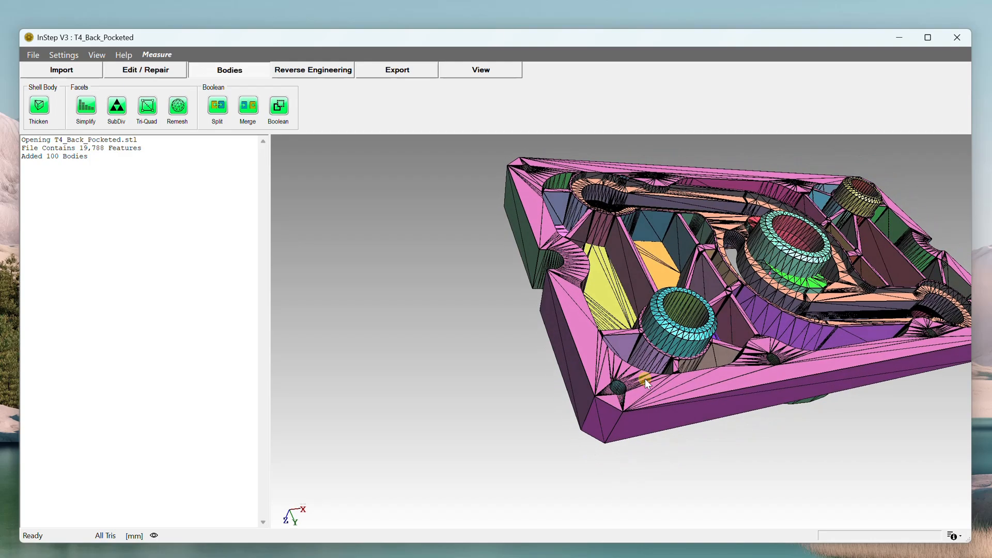
Step: Select the flat rim and rib surface on the plate's pocketed side and delete all other bodies
left_click(576, 324)
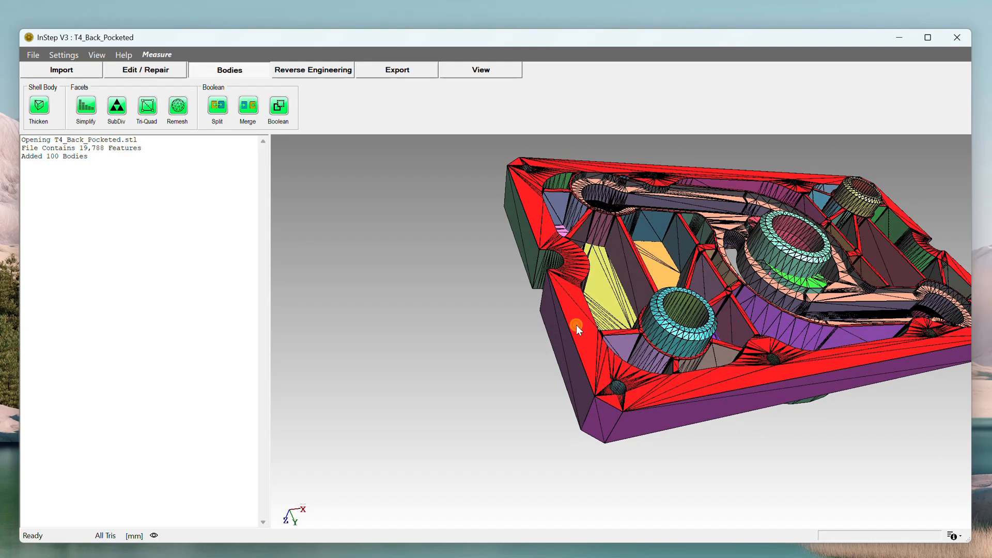
middle_click_drag(822, 442, 840, 457)
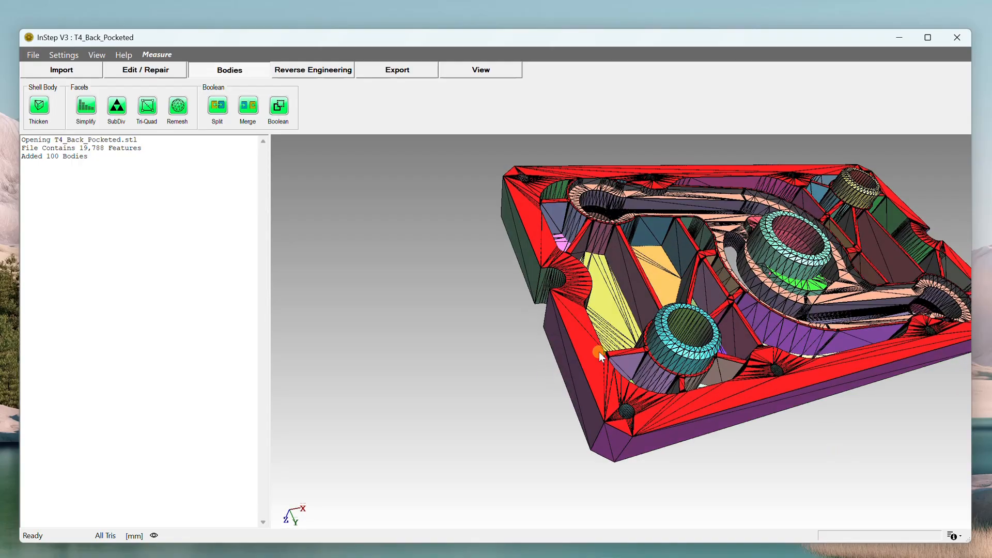
left_click(588, 339)
left_click(588, 362)
left_click(610, 365)
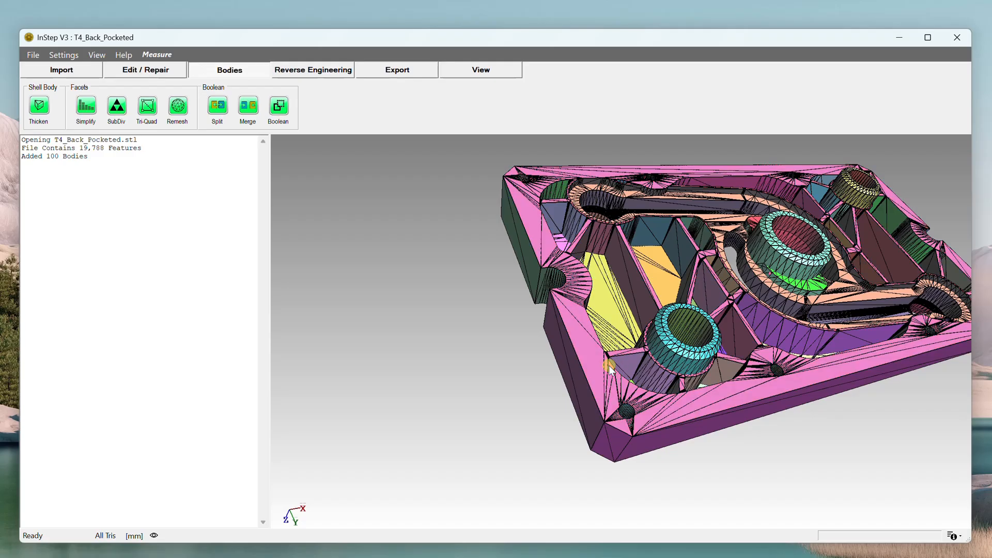
left_click(584, 345)
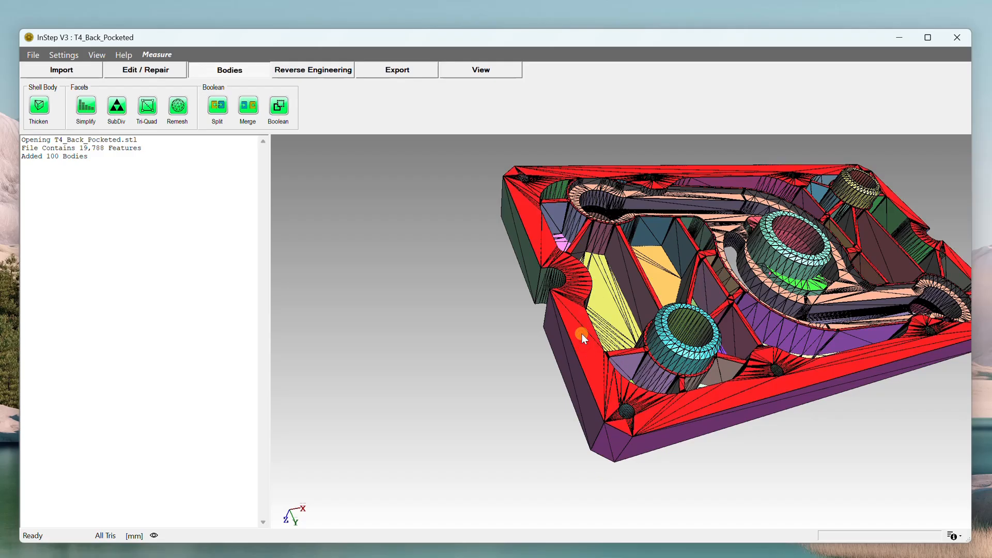
right_click(581, 333)
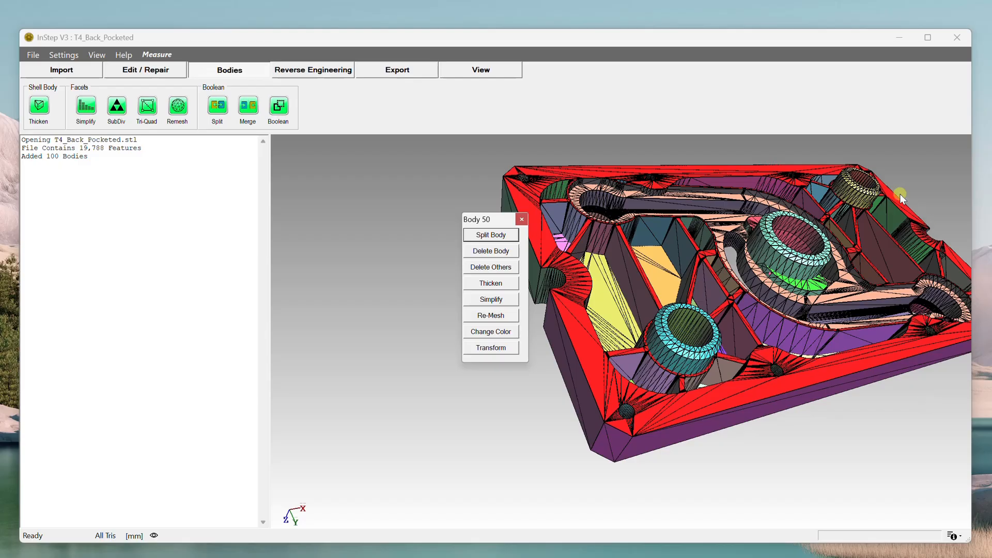
left_click(495, 268)
Step: Inspect the isolated rim and rib surface from both sides and up close
left_click_drag(774, 400, 812, 361)
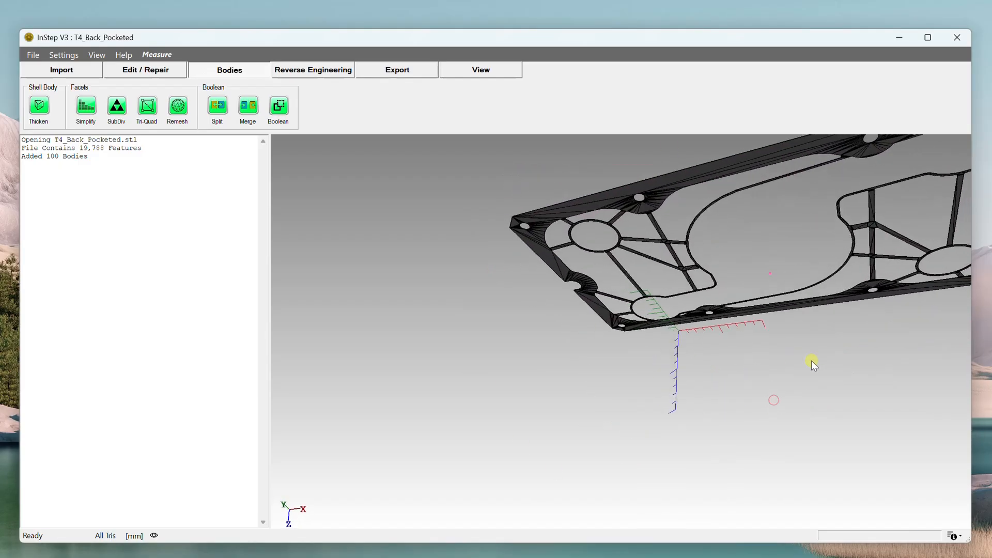
right_click_drag(825, 353, 659, 408)
left_click_drag(627, 318, 696, 416)
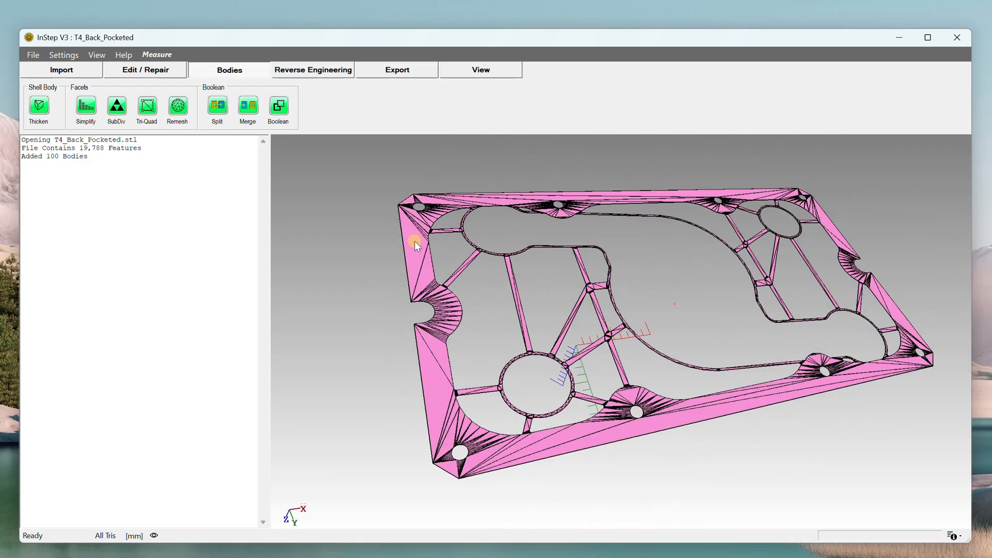
scroll(563, 402, "up", 3)
scroll(612, 433, "down", 5)
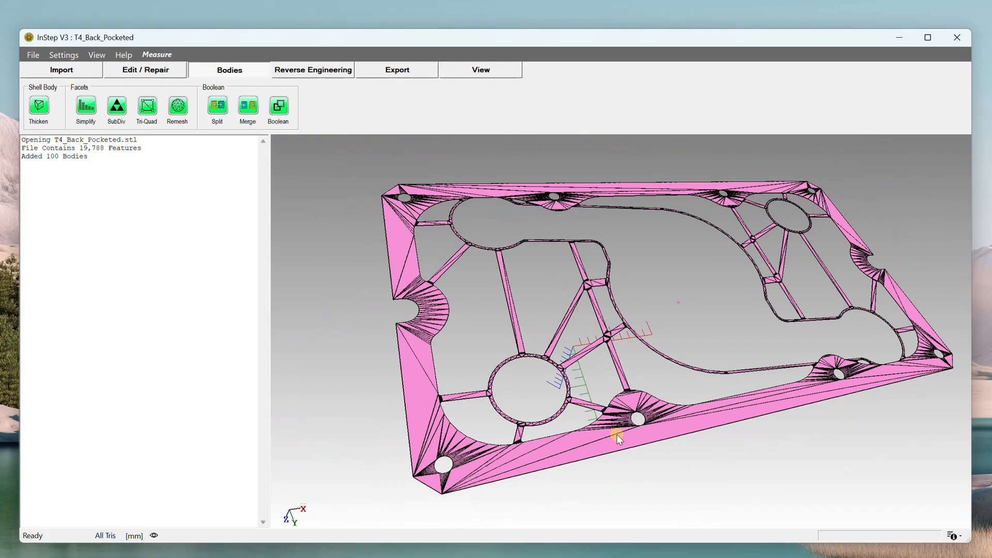
scroll(651, 408, "up", 2)
scroll(656, 399, "up", 2)
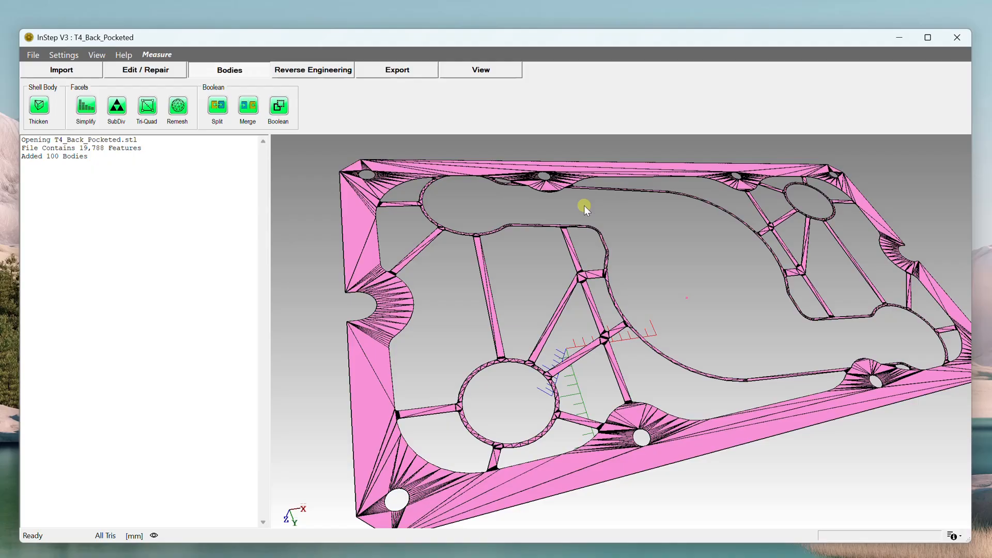
Step: Reopen bodies.stl from the recent files and let the import split its data into separate bodies
left_click(32, 55)
left_click(89, 144)
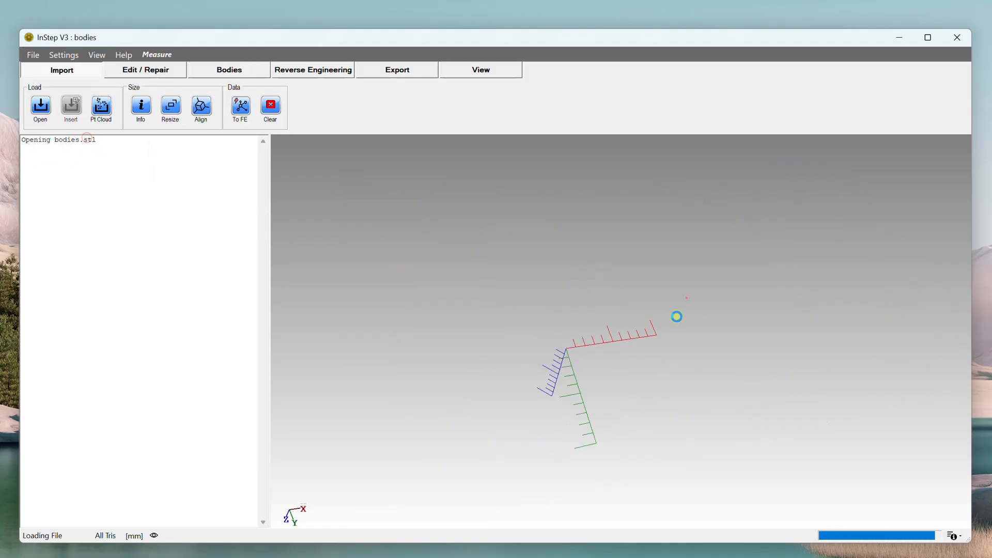
left_click(483, 314)
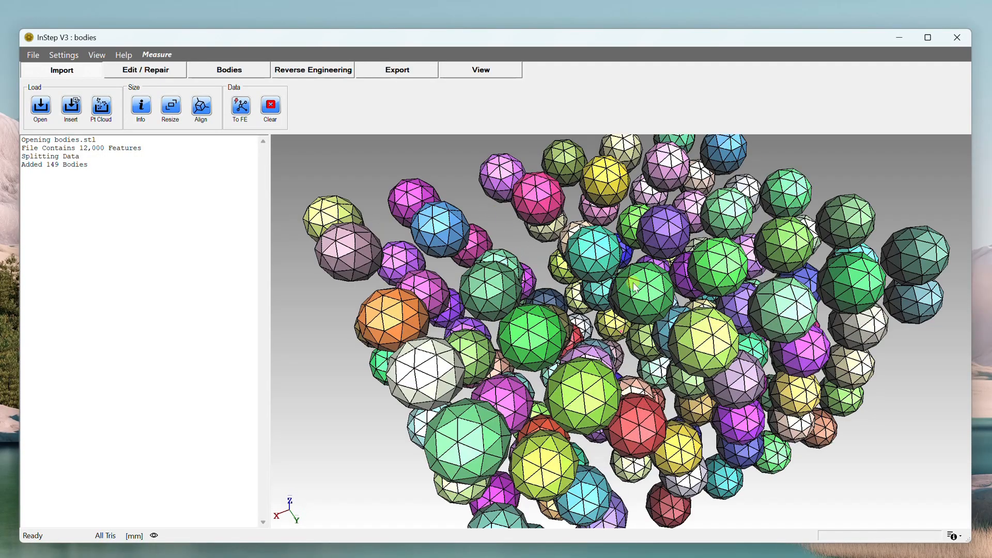
Step: Merge all the spheres into a single body and close the Merge tool
left_click(244, 75)
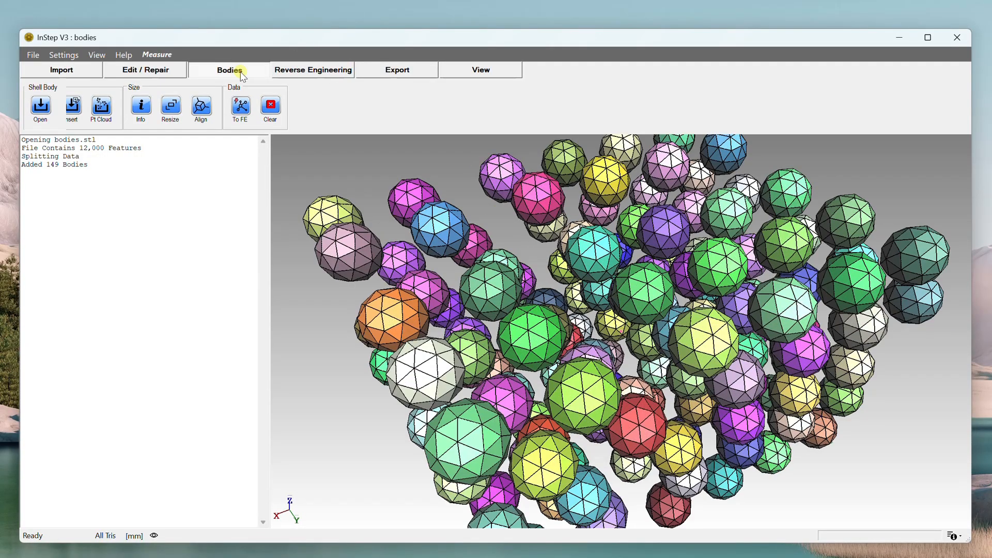
scroll(911, 306, "down", 5)
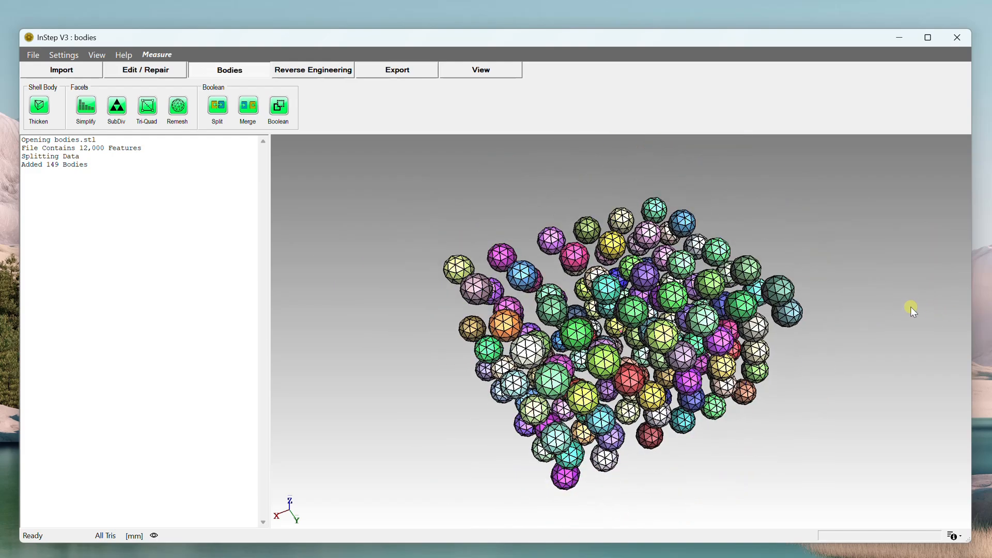
scroll(760, 306, "up", 4)
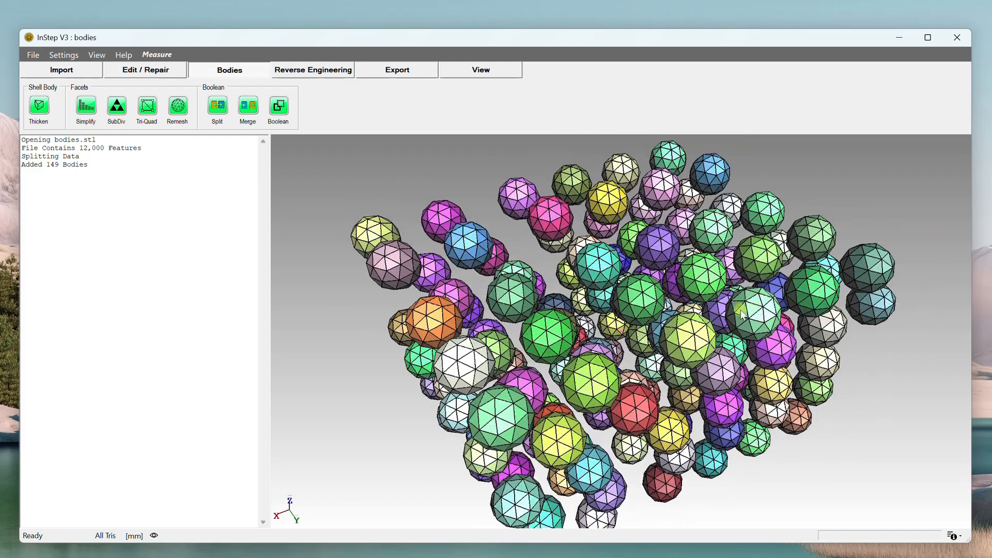
left_click(246, 106)
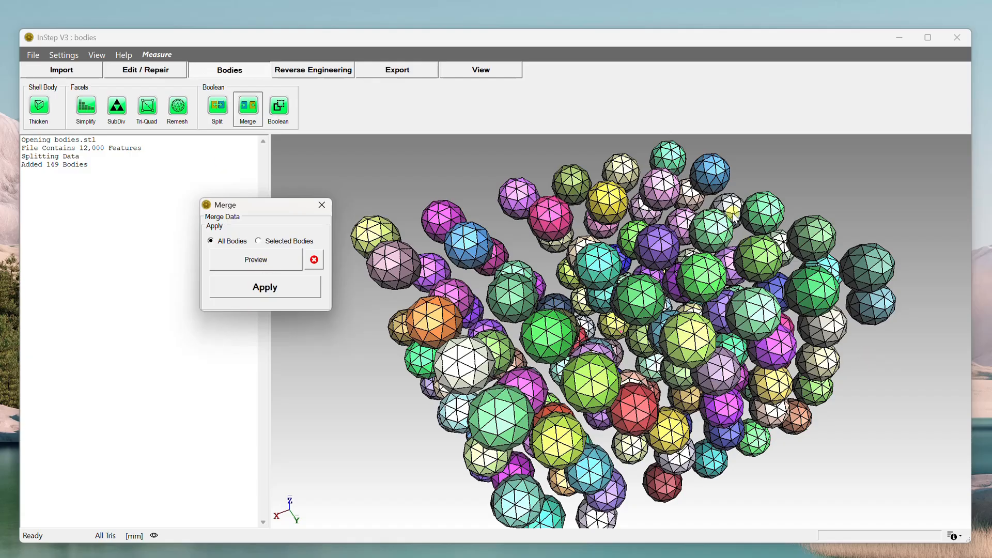
left_click(245, 260)
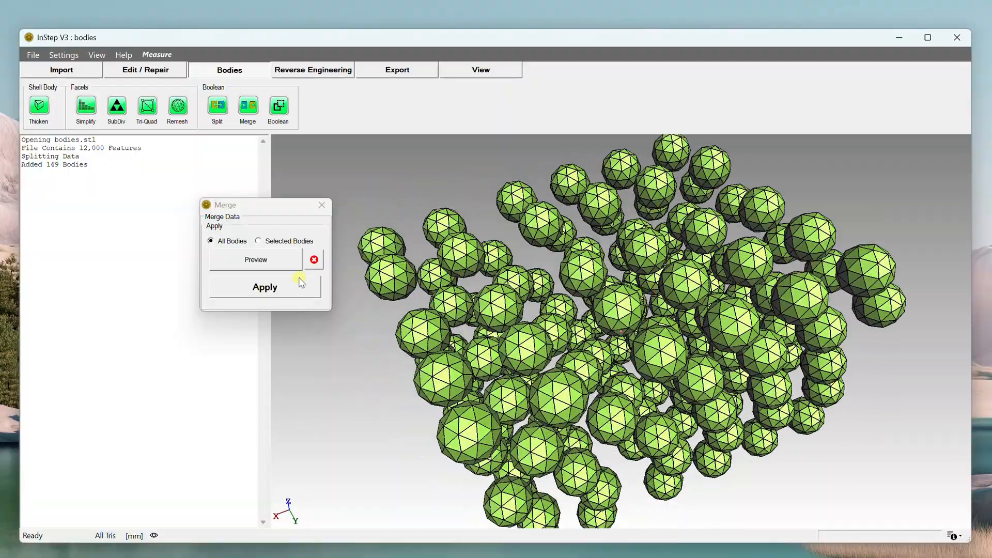
left_click(300, 281)
middle_click_drag(403, 356, 534, 386)
left_click(320, 208)
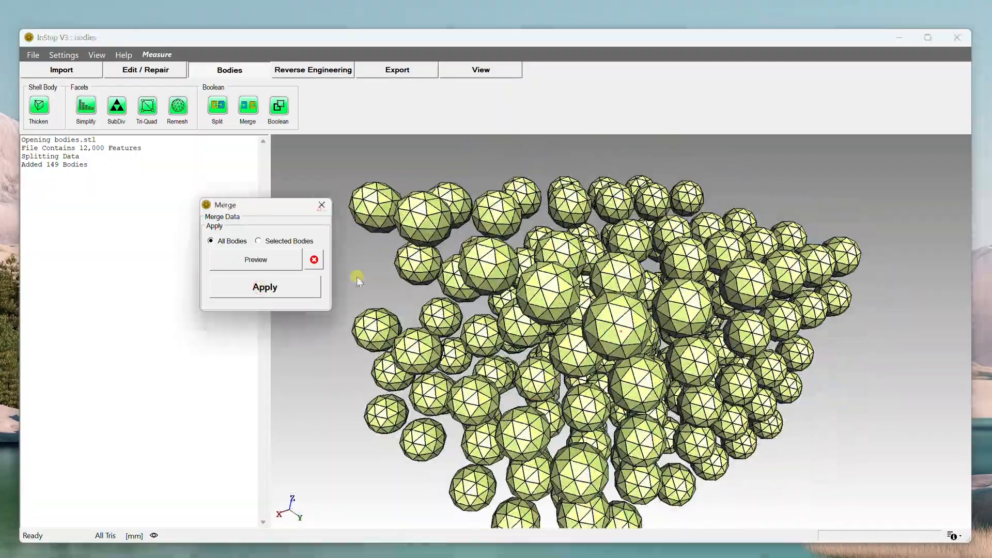
Step: Split the merged body back into separate spheres with non-manifold edge splitting on and angle splitting off, closing the tool when done
middle_click_drag(424, 367, 742, 246)
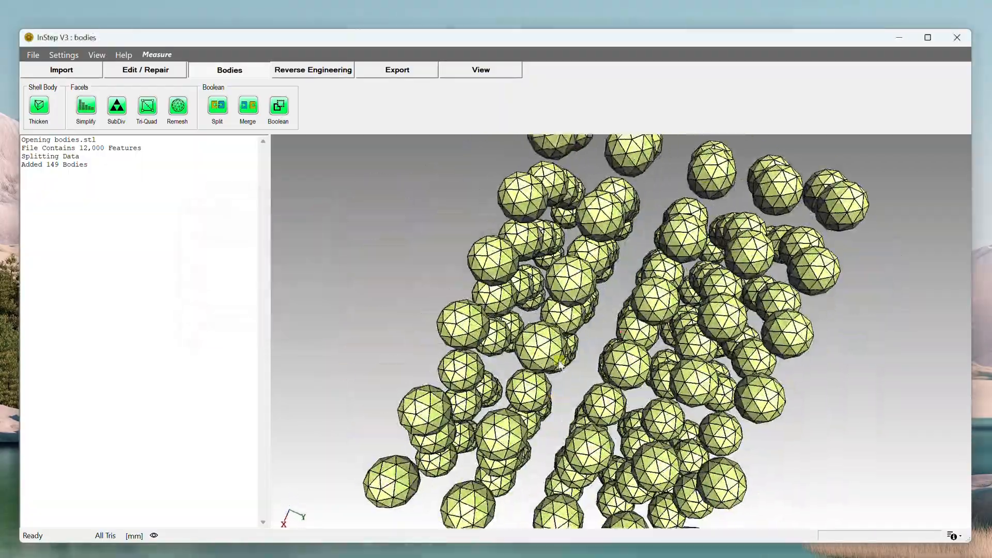
middle_click_drag(344, 370, 542, 382)
scroll(574, 380, "up", 5)
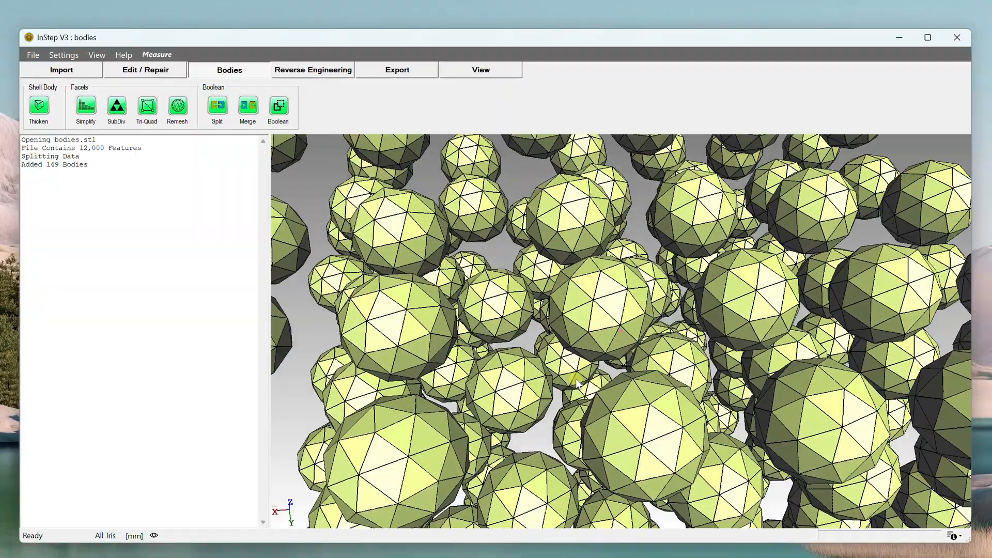
scroll(574, 380, "down", 5)
scroll(573, 377, "down", 2)
left_click(217, 107)
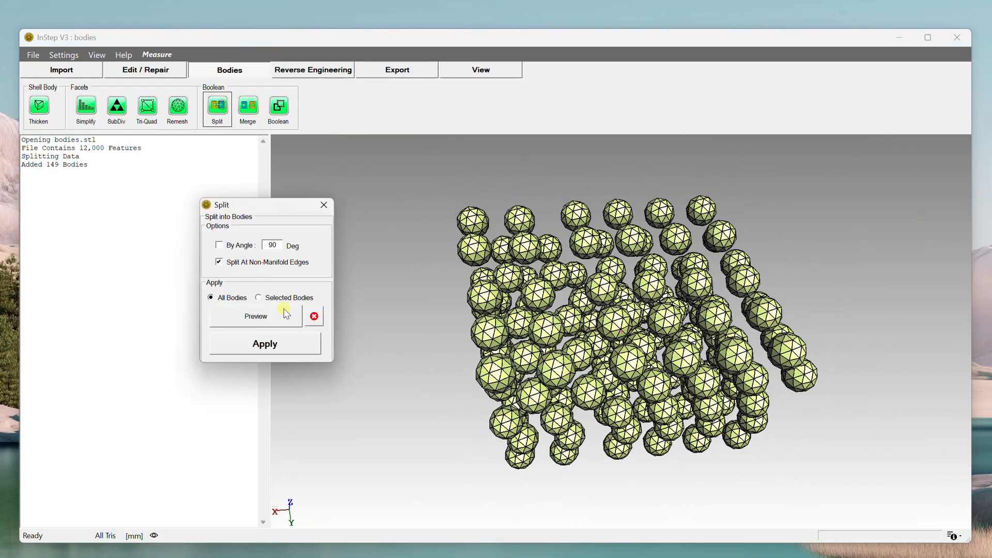
left_click(266, 344)
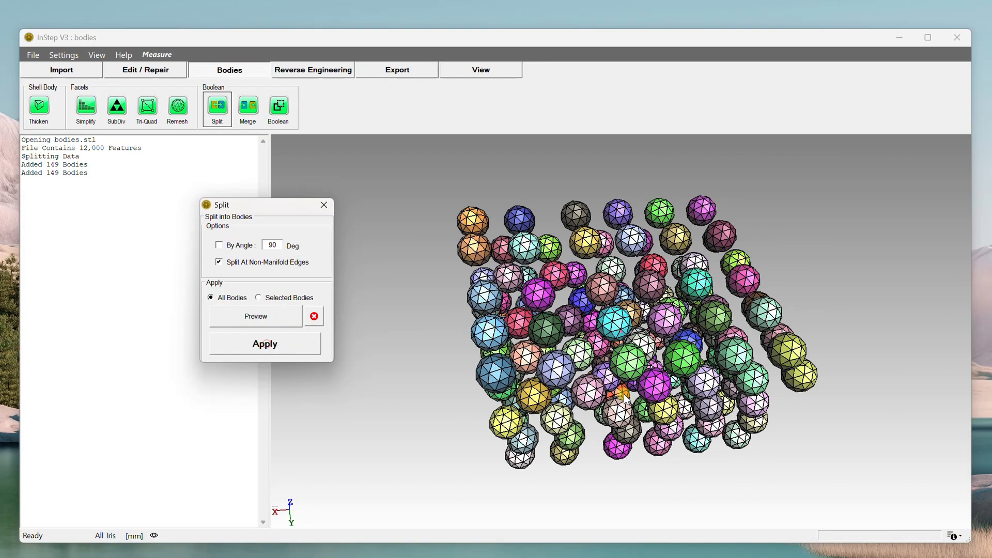
left_click(324, 207)
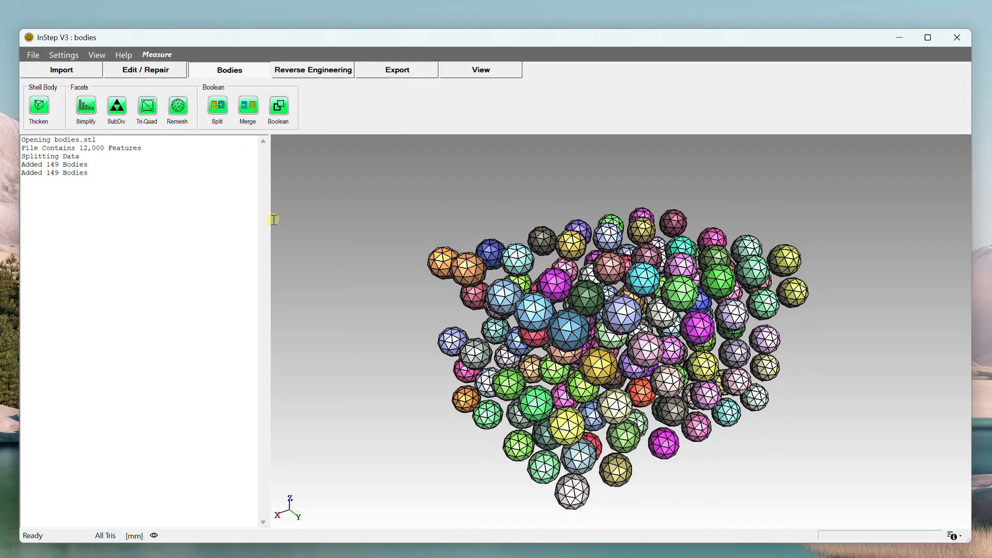
Step: Examine the separated, individually coloured spheres from several angles and at different distances
middle_click_drag(555, 322, 538, 335)
scroll(495, 302, "up", 5)
scroll(495, 301, "down", 6)
scroll(544, 333, "up", 4)
scroll(544, 333, "down", 3)
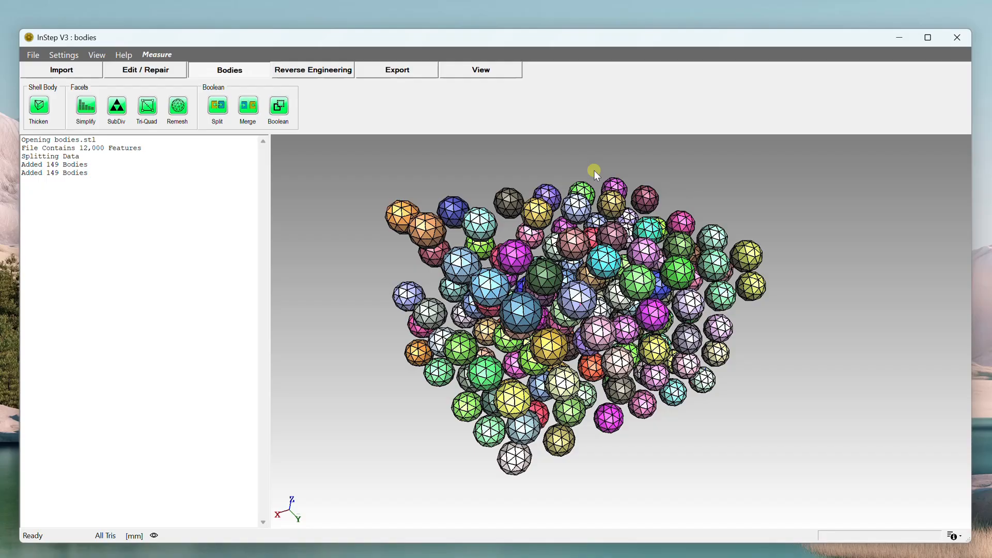
mouse_move(616, 311)
middle_mouse_down()
mouse_move(592, 302)
mouse_move(611, 308)
mouse_move(637, 341)
mouse_move(618, 296)
middle_mouse_up()
scroll(611, 309, "up", 3)
scroll(611, 308, "down", 4)
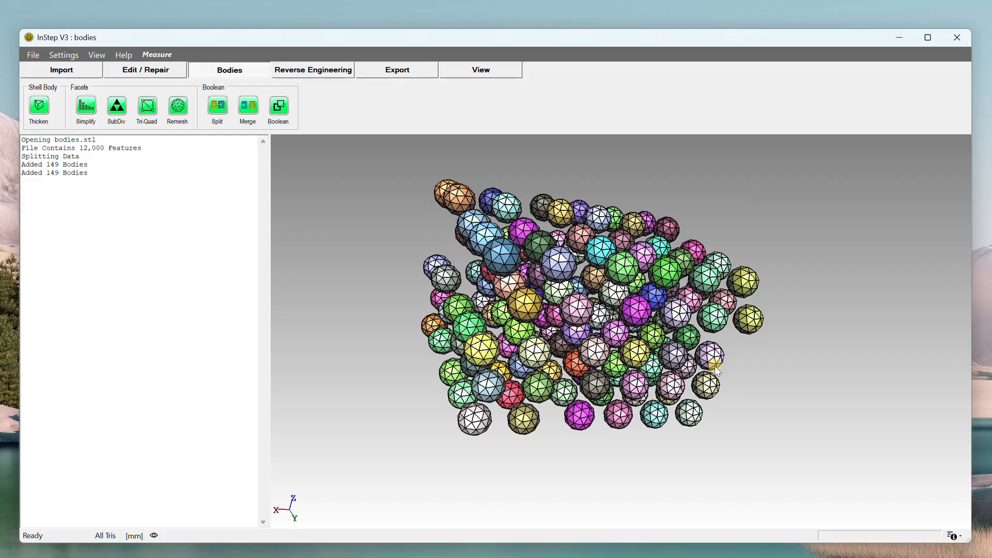
middle_click_drag(562, 237, 576, 244)
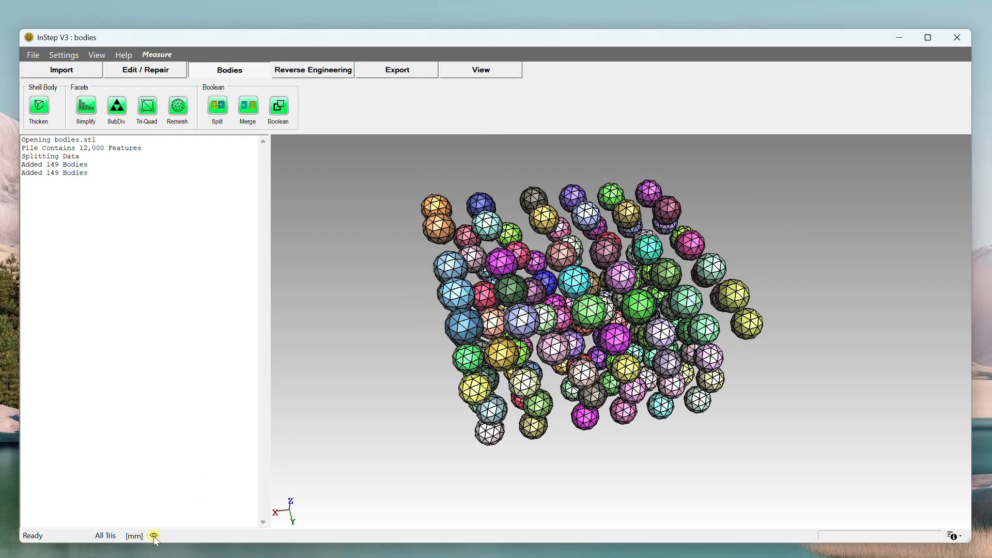
Step: Open the list of visible bodies, place it beside the sphere array and view the spheres from another angle
left_click(154, 536)
left_click(141, 148)
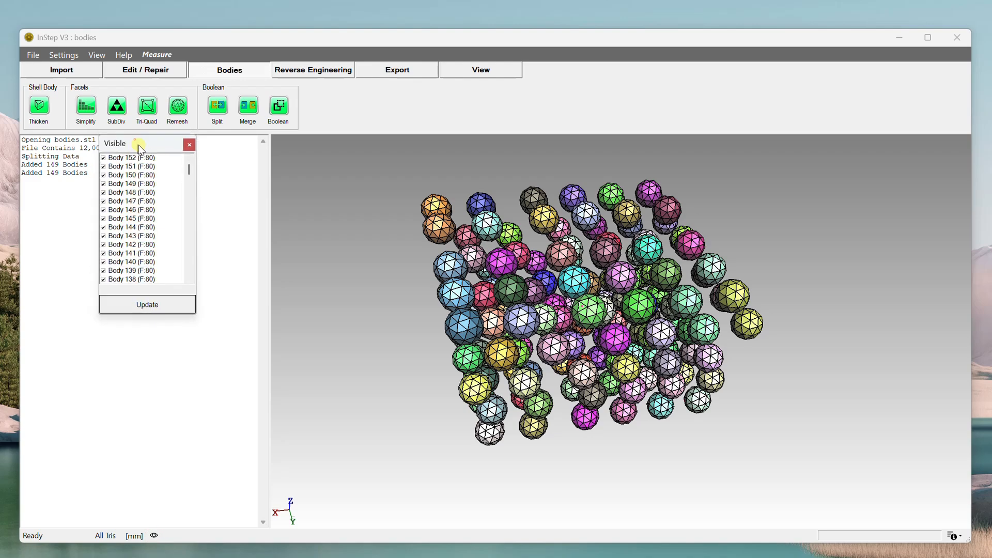
left_click_drag(140, 149, 330, 223)
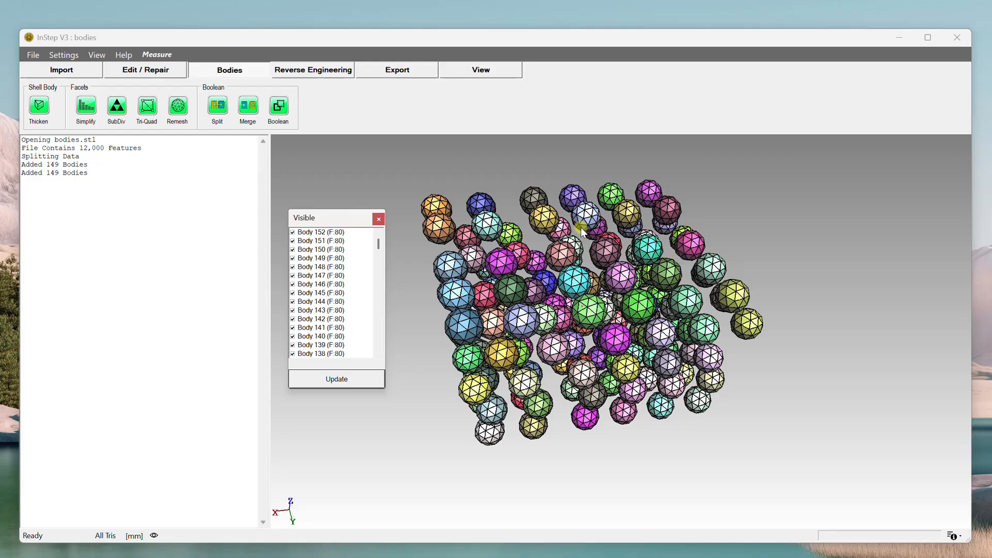
left_click_drag(613, 335, 716, 179)
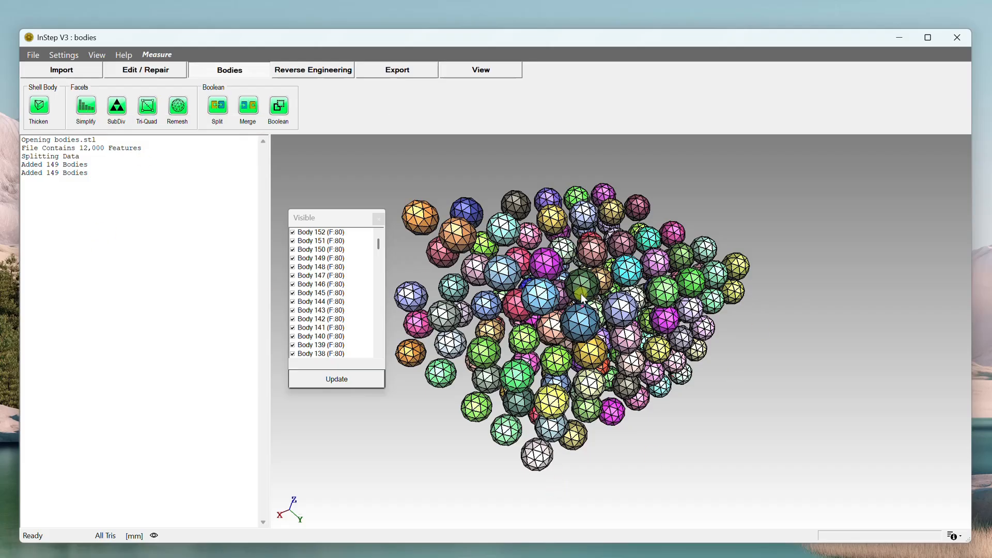
middle_click_drag(549, 460, 569, 471)
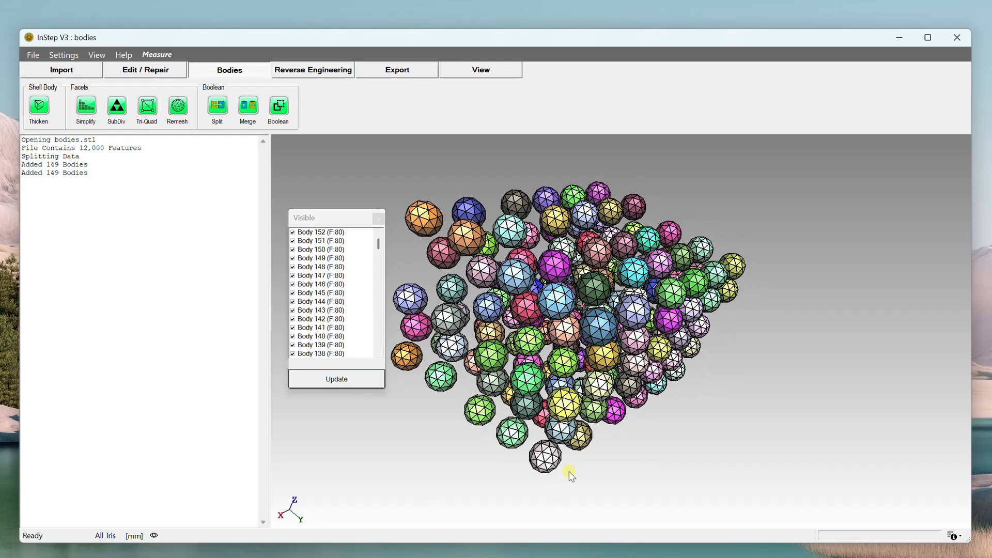
Step: Highlight several entries between Body 152 and Body 144 in the visibility list one by one to locate their spheres
left_click(318, 233)
left_click(318, 250)
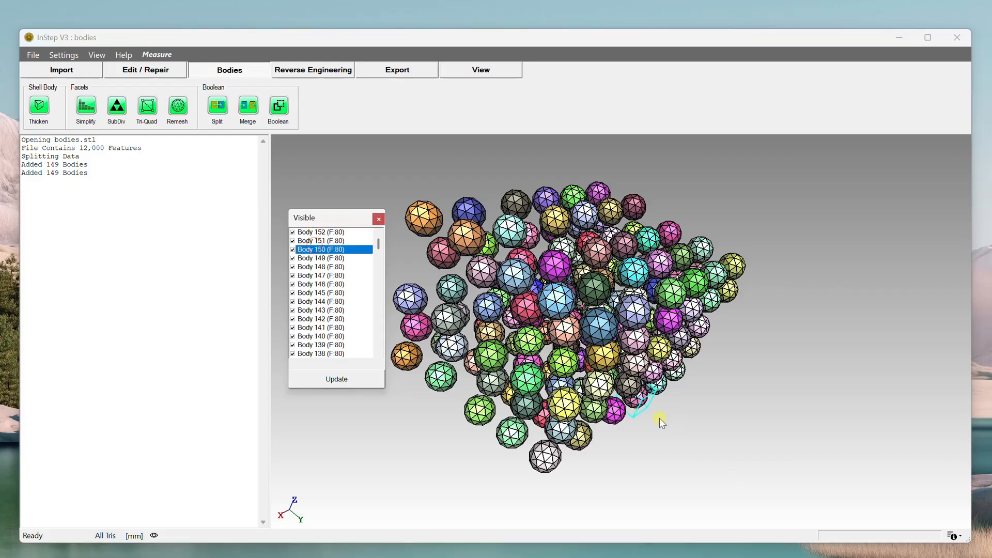
middle_click_drag(659, 419, 635, 409)
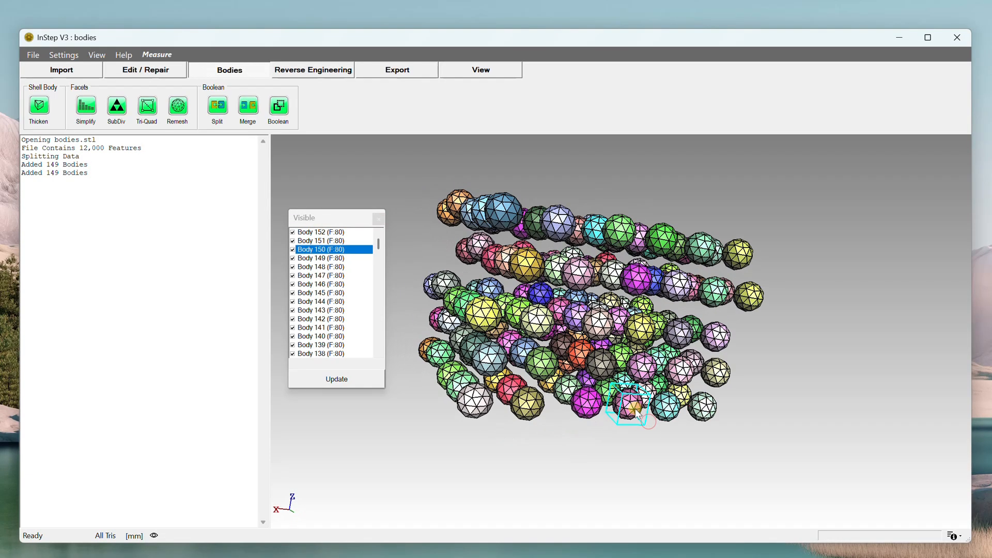
left_click(345, 258)
left_click(338, 267)
left_click(338, 277)
left_click(340, 294)
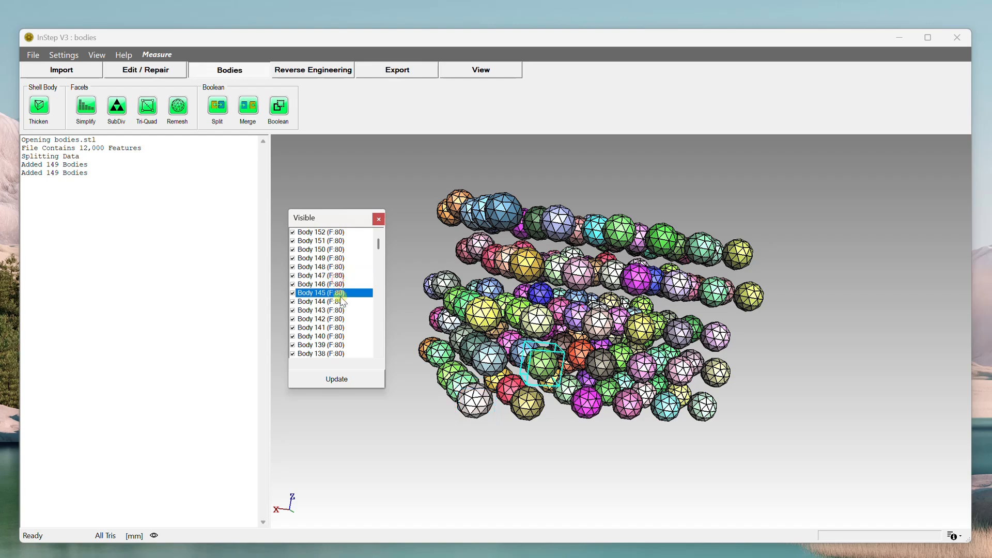
left_click(338, 302)
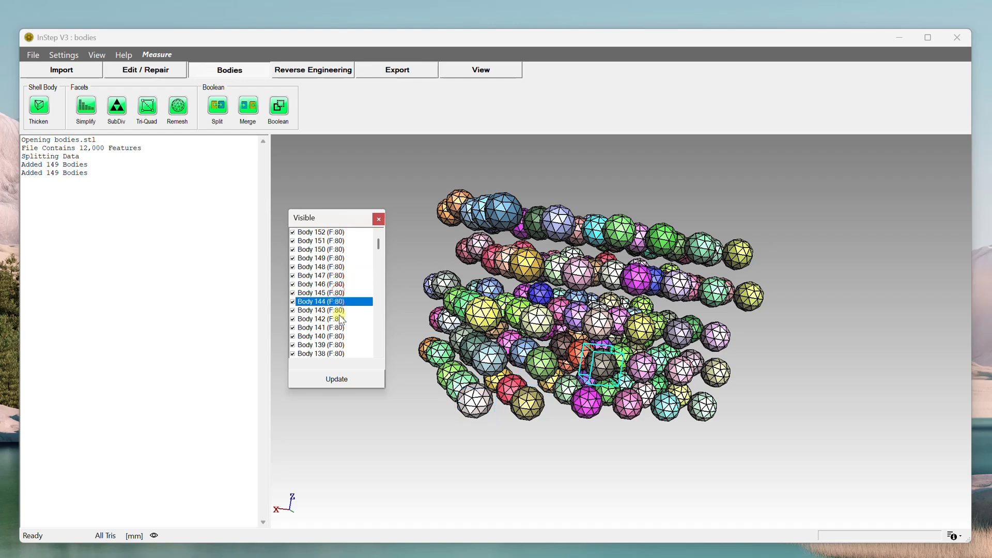
left_click(380, 244)
Step: Hide Body 152, Body 151, Body 150 and Body 149, update the view, close the visibility list and check the remaining spheres
left_click(297, 234)
left_click(293, 232)
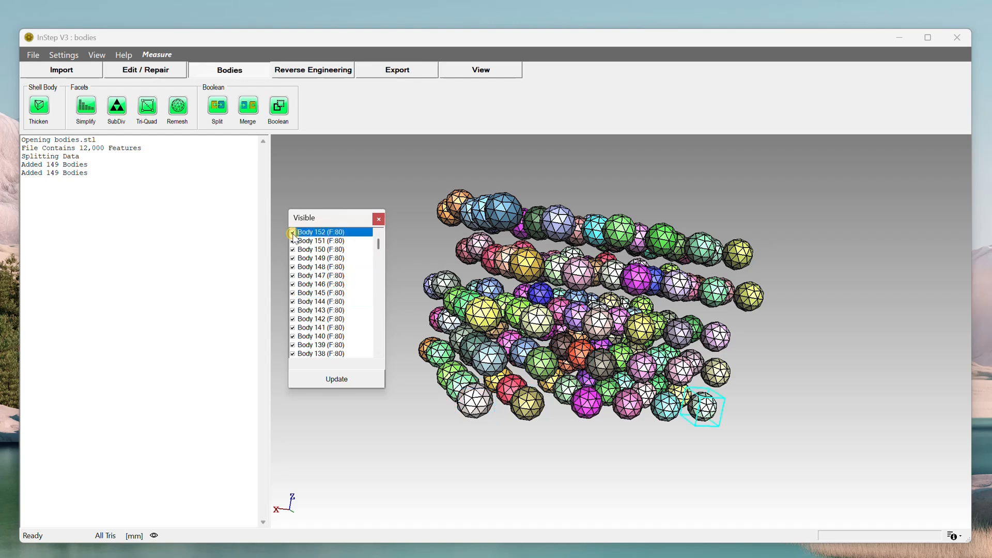
left_click(293, 243)
left_click(293, 250)
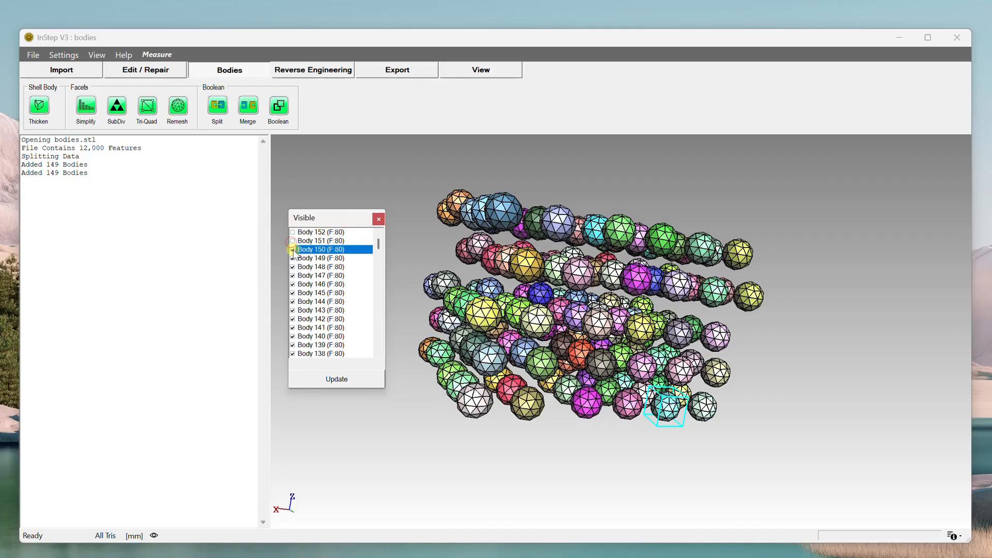
left_click(293, 258)
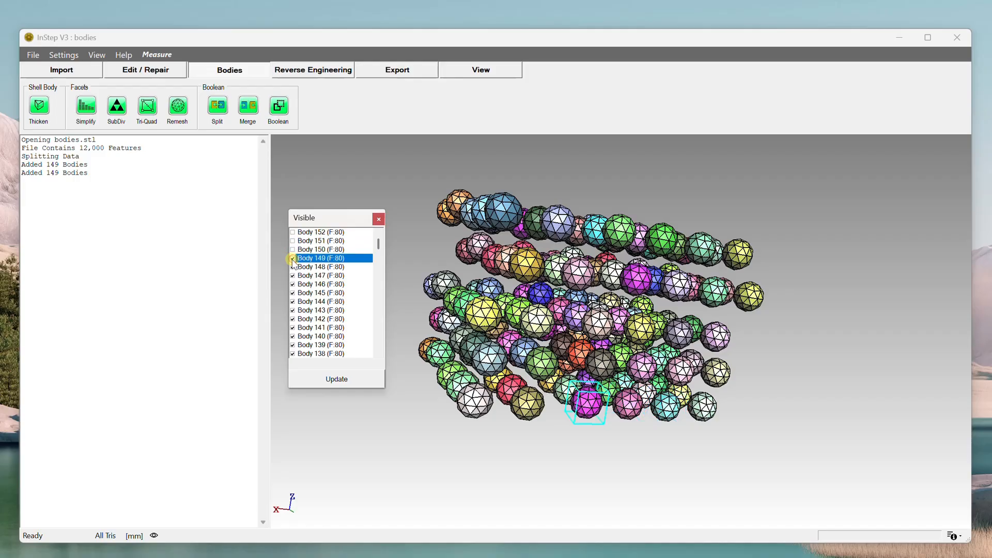
left_click(292, 259)
left_click(328, 376)
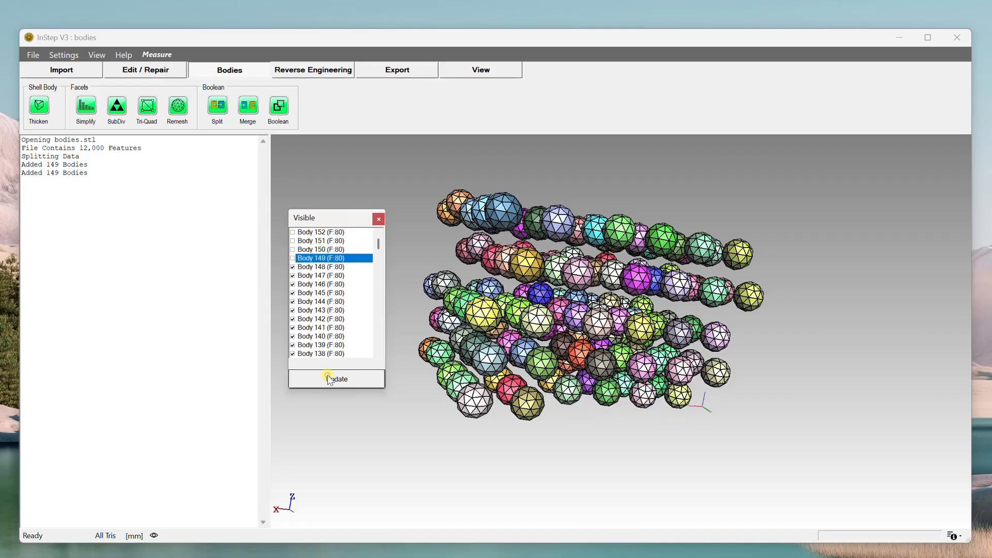
left_click_drag(607, 413, 568, 411)
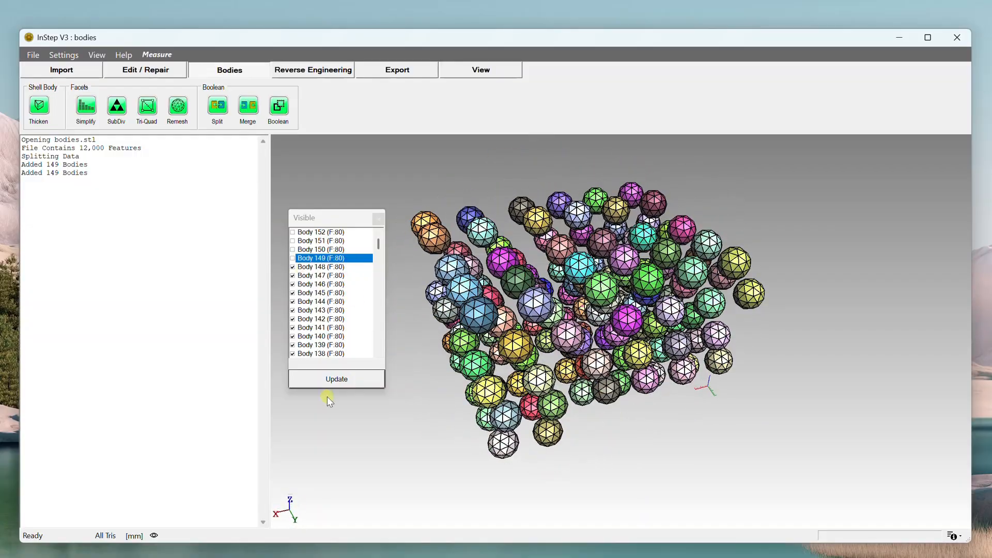
left_click(378, 221)
left_click_drag(600, 331, 626, 329)
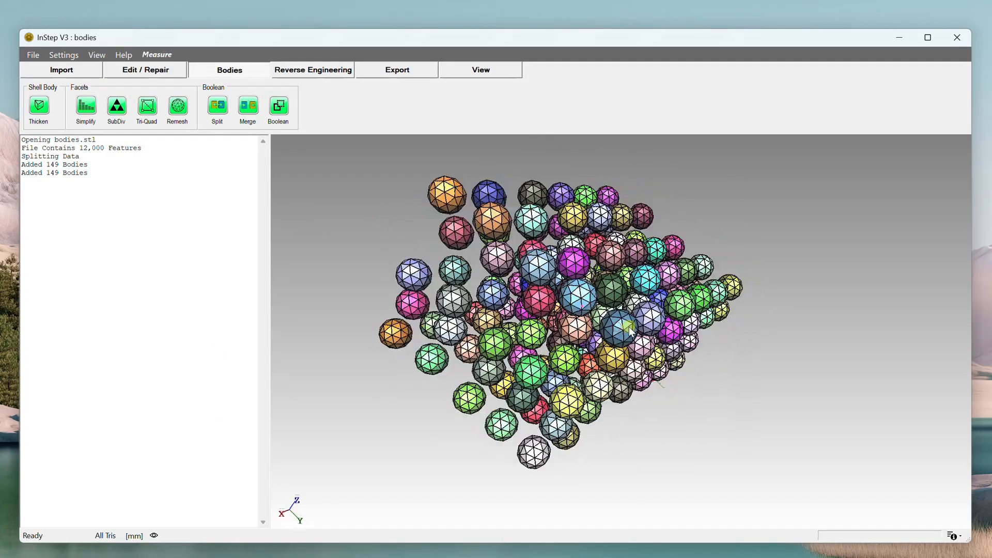
left_click_drag(665, 404, 715, 292)
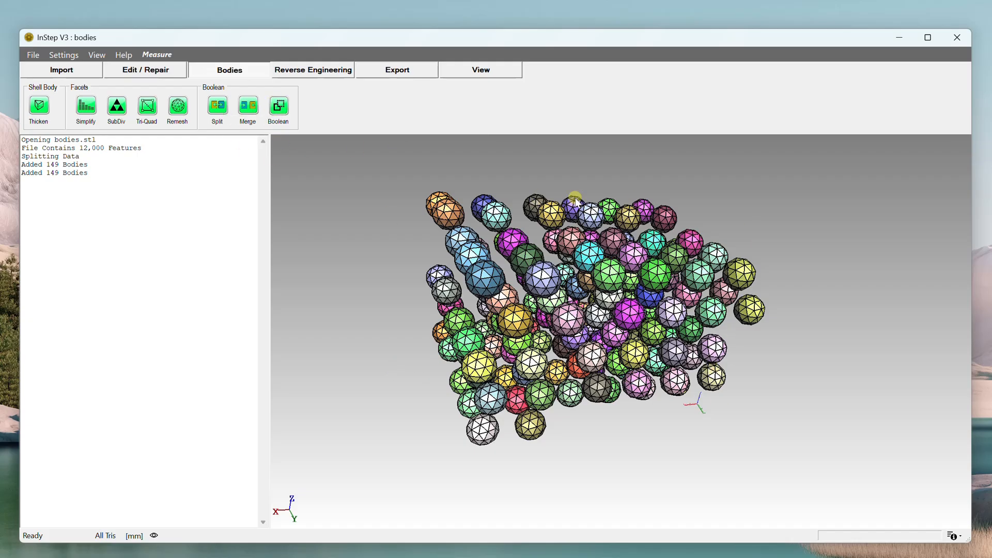
Step: Import the monkey_wBlocks file from the Samples folder
left_click(33, 55)
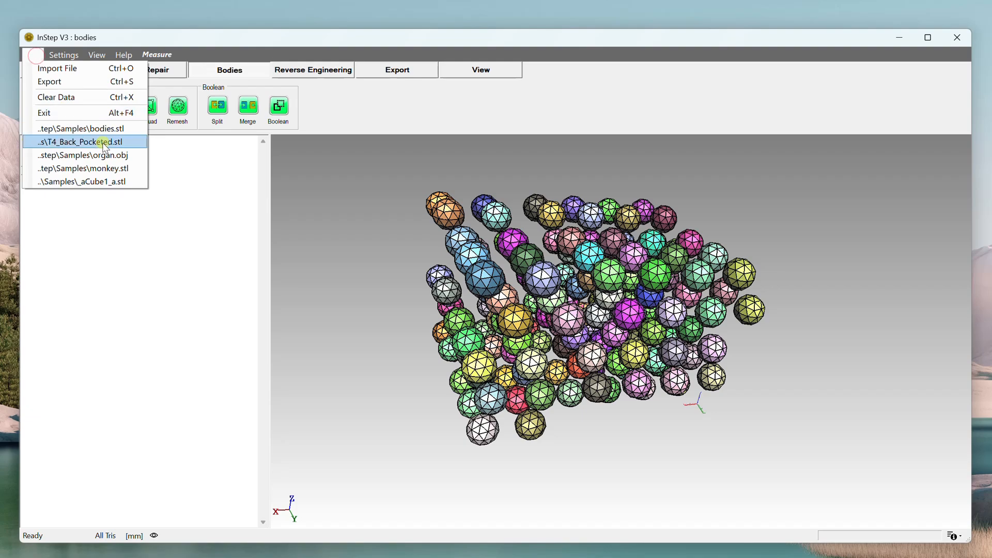
left_click(62, 67)
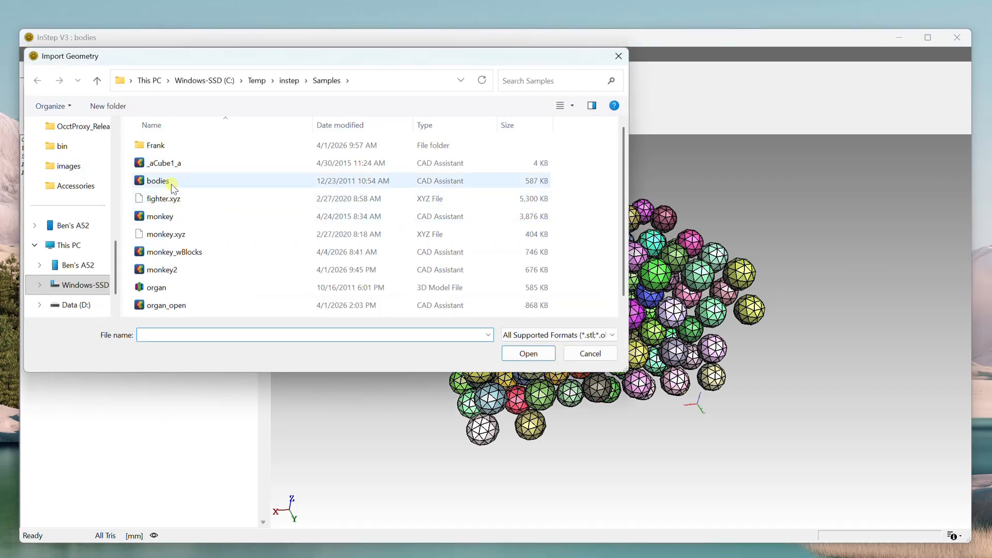
scroll(206, 269, "down", 1)
scroll(189, 305, "up", 1)
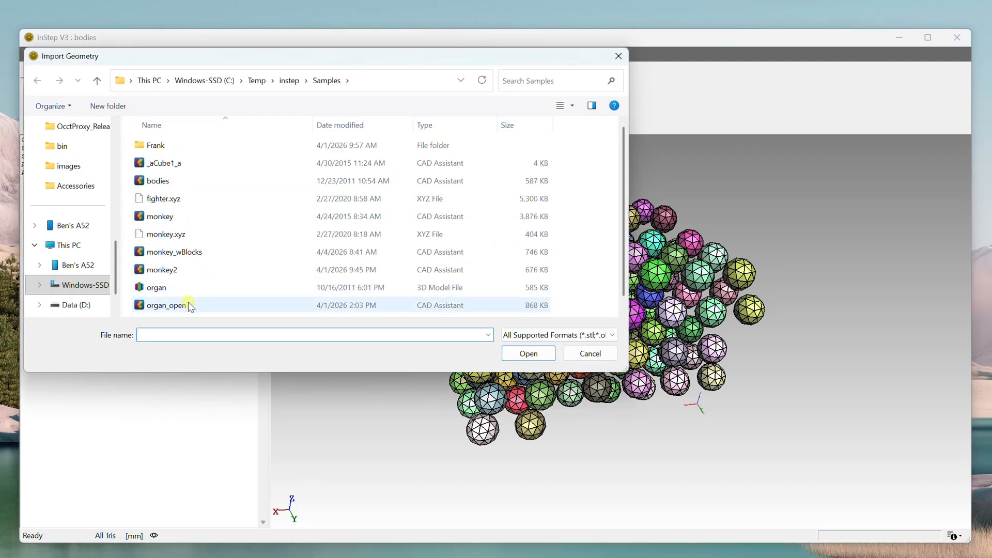
double_click(195, 257)
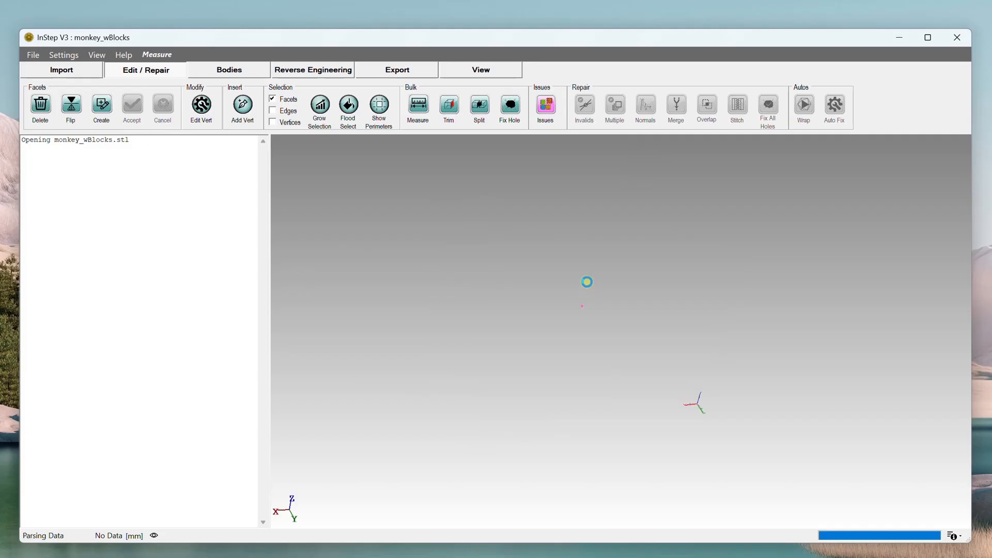
Step: Examine the imported monkey head between its two blocks from several angles and distances
left_click(470, 313)
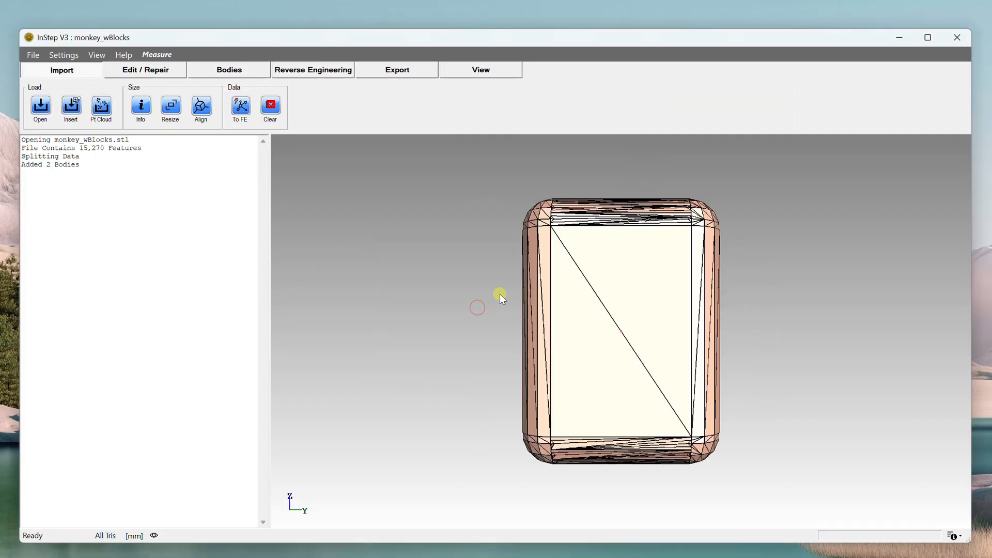
left_click_drag(501, 293, 590, 301)
scroll(612, 320, "up", 4)
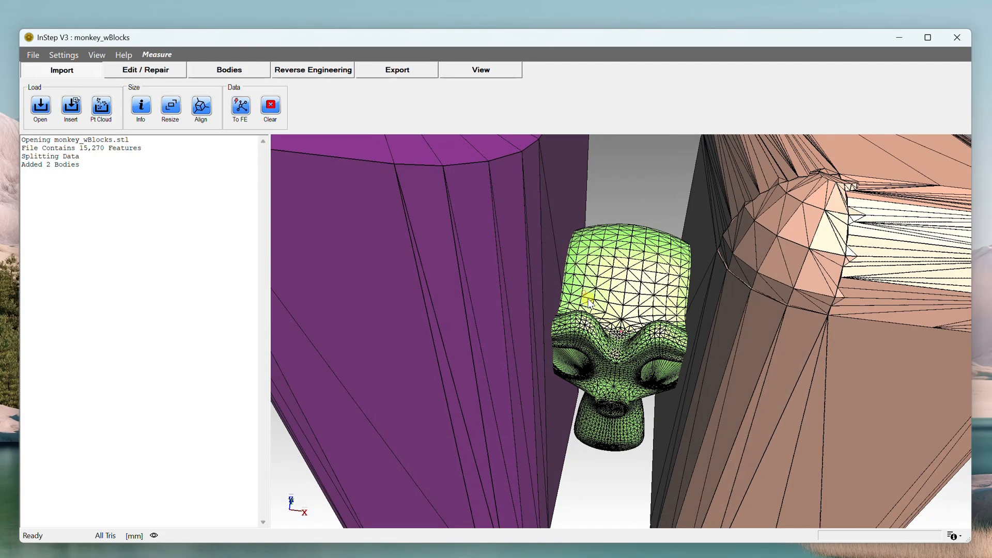
scroll(640, 326, "down", 4)
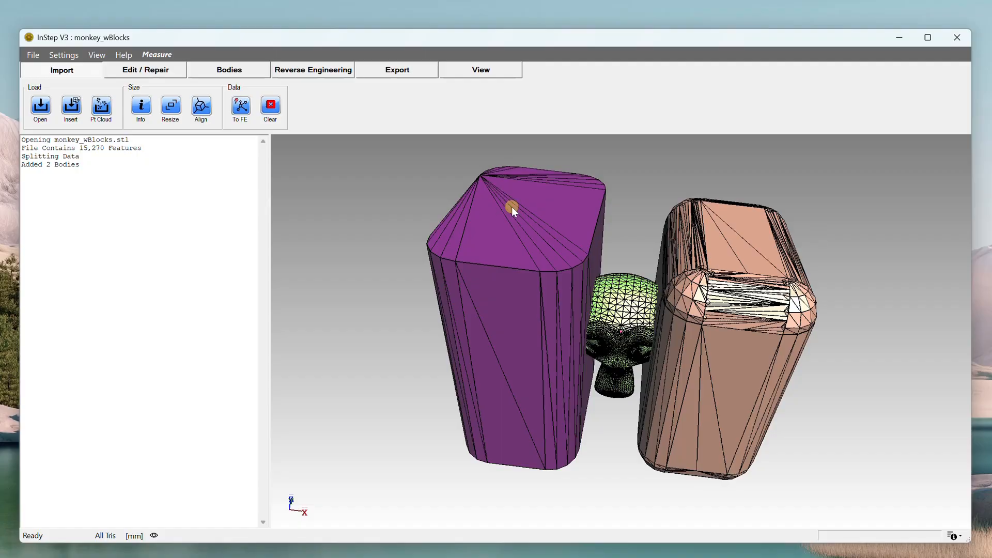
left_click_drag(705, 333, 696, 337)
scroll(696, 253, "up", 4)
left_click_drag(696, 252, 595, 283)
scroll(483, 260, "down", 4)
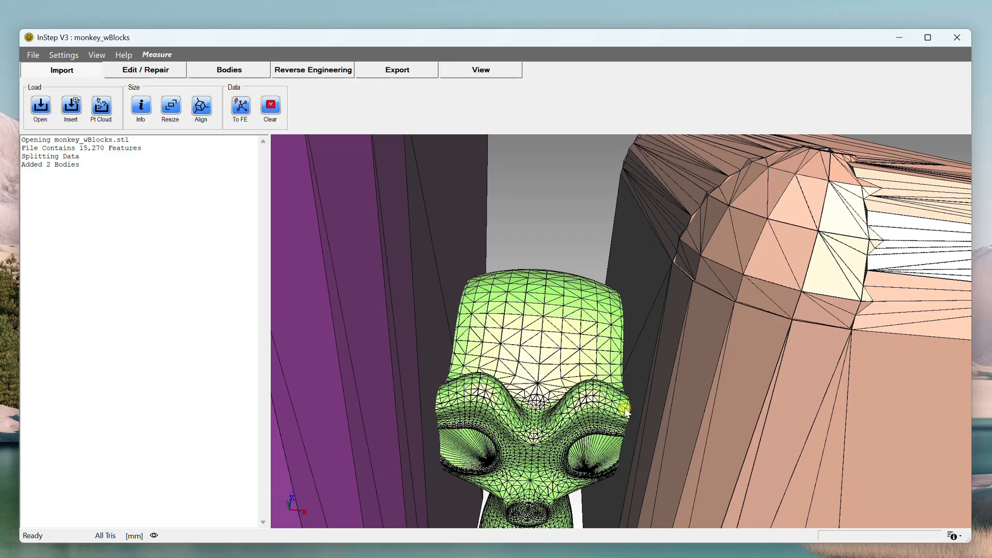
scroll(625, 408, "down", 5)
scroll(612, 394, "down", 4)
scroll(613, 396, "up", 4)
left_click_drag(612, 396, 603, 305)
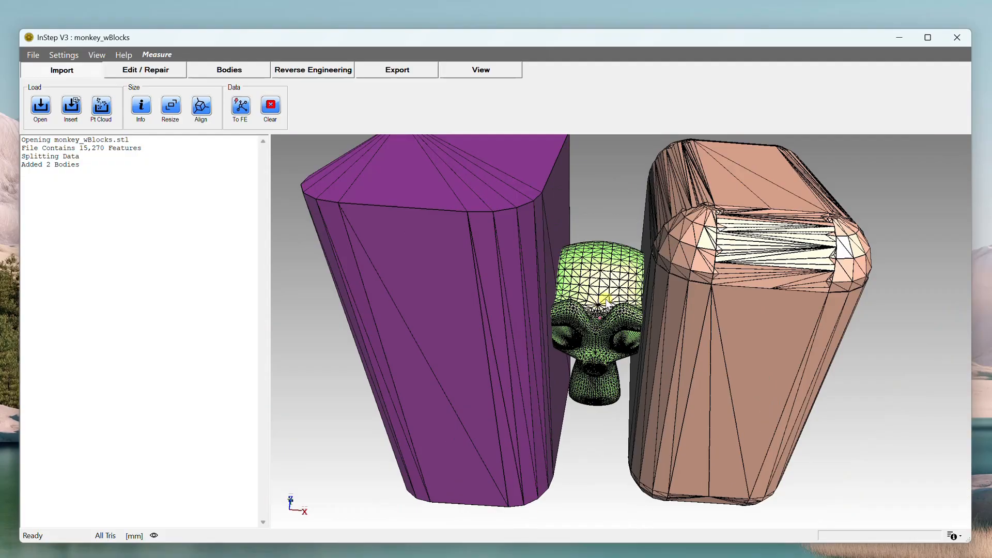
Step: Open the Boolean tool and move its dialog clear of the model
left_click(237, 74)
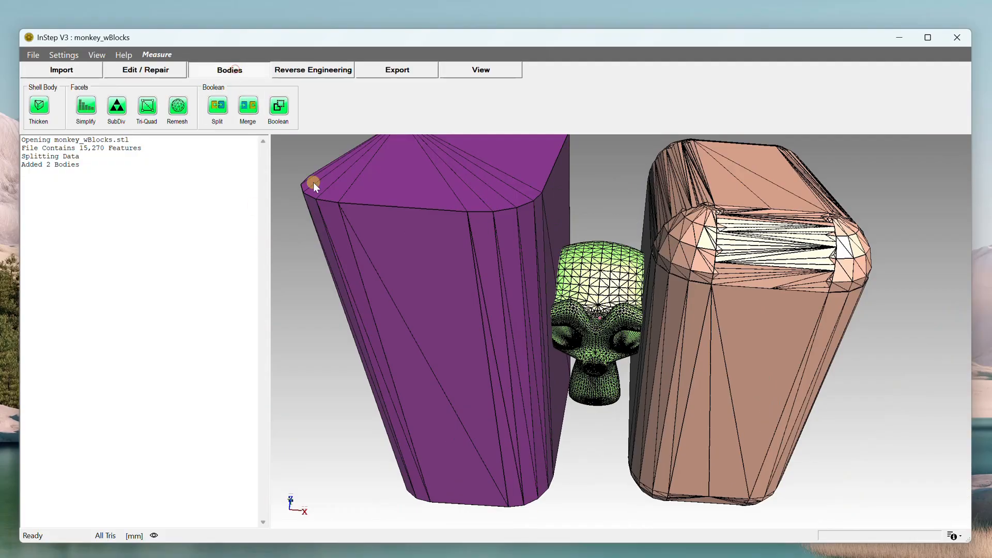
left_click(274, 113)
left_click_drag(265, 206, 222, 212)
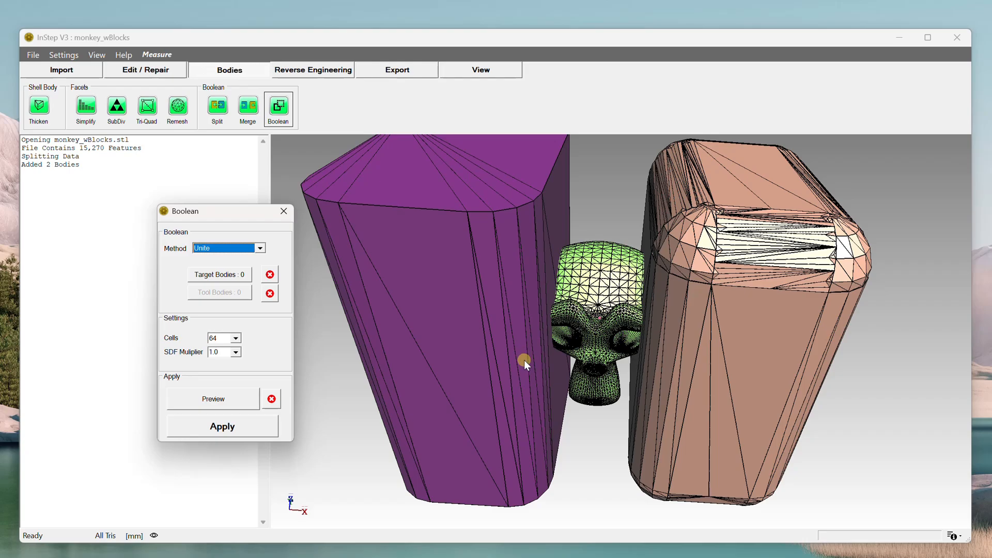
Step: Examine from several angles where the monkey head meets the purple and tan blocks
left_click_drag(586, 343, 589, 337)
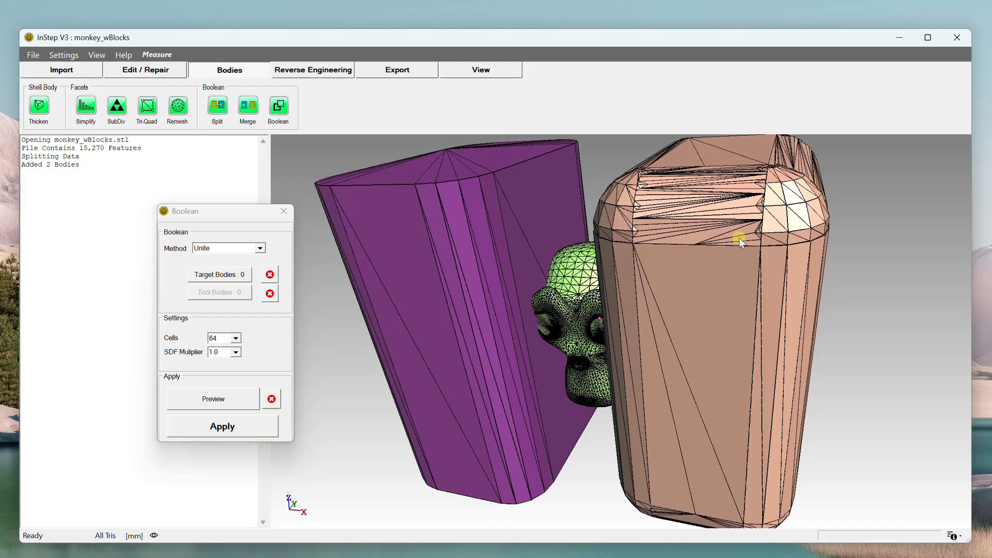
left_click_drag(624, 297, 637, 294)
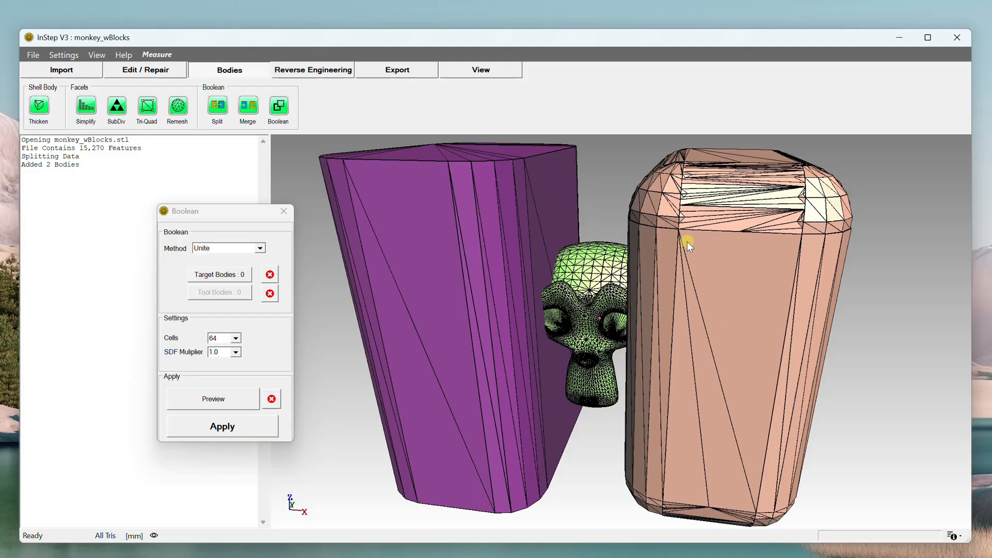
left_click_drag(583, 326, 585, 331)
scroll(587, 318, "down", 3)
scroll(586, 318, "up", 5)
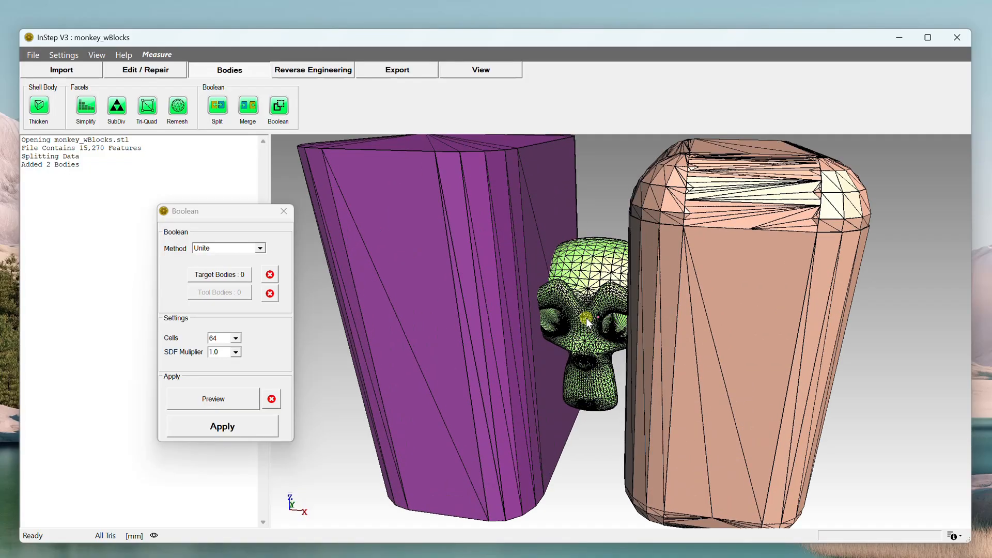
scroll(583, 318, "down", 3)
scroll(581, 317, "down", 3)
scroll(581, 318, "up", 3)
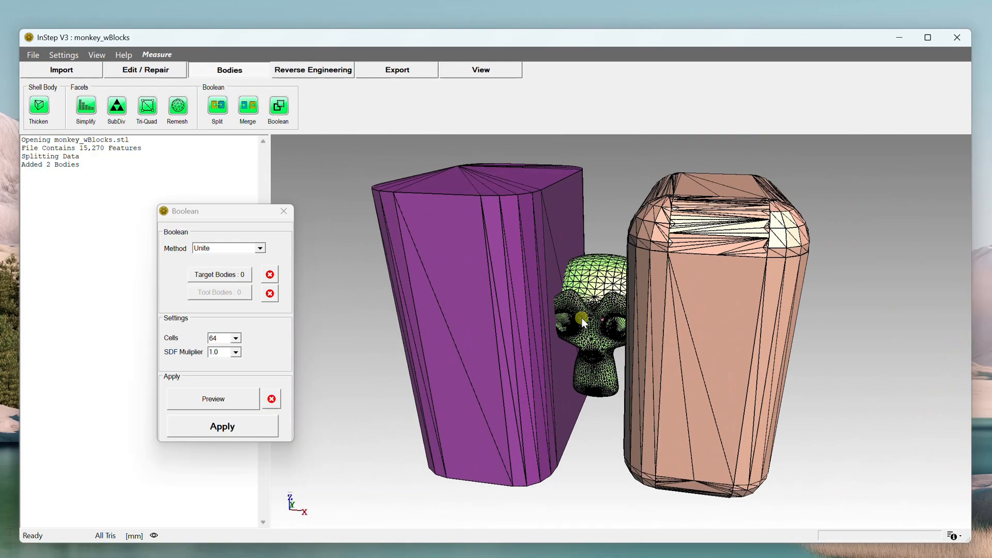
scroll(595, 339, "down", 2)
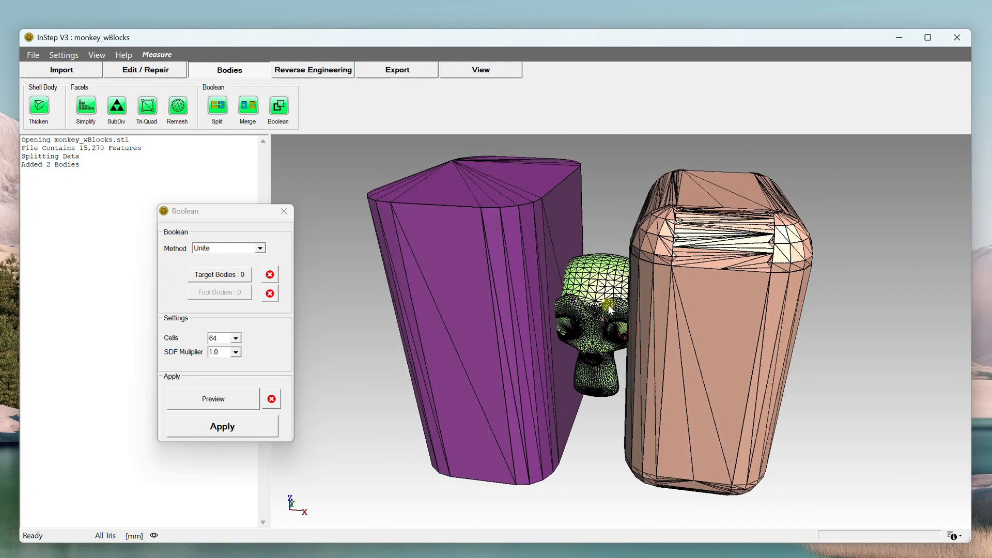
scroll(584, 310, "up", 5)
scroll(578, 281, "down", 3)
scroll(578, 281, "up", 4)
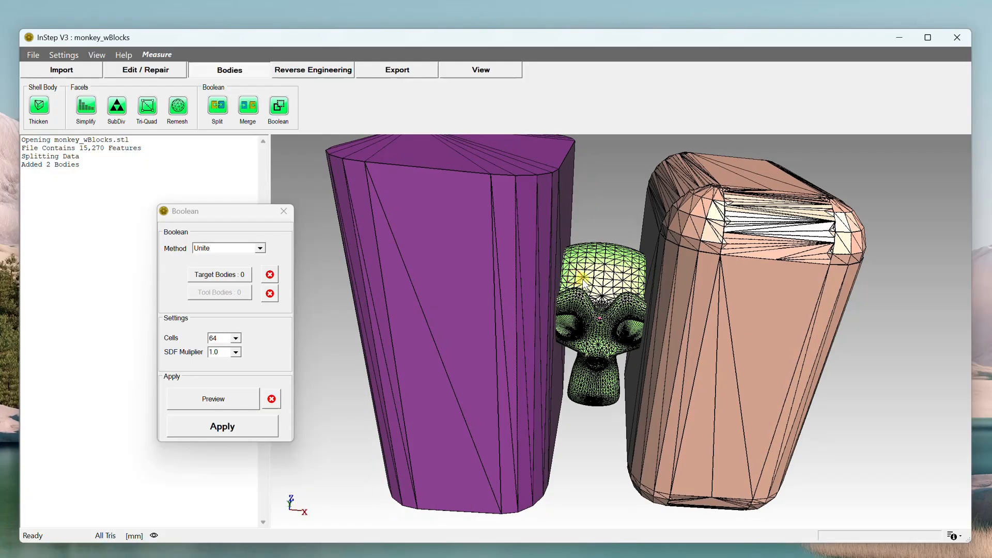
scroll(621, 302, "down", 3)
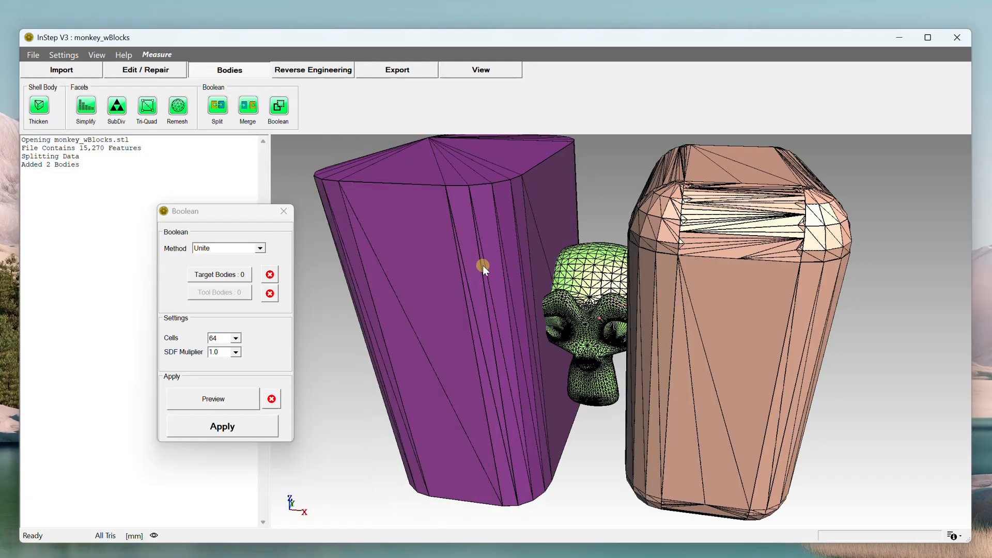
Step: Choose the Unite method and select the purple block, the monkey head and the tan block as target bodies
left_click(261, 249)
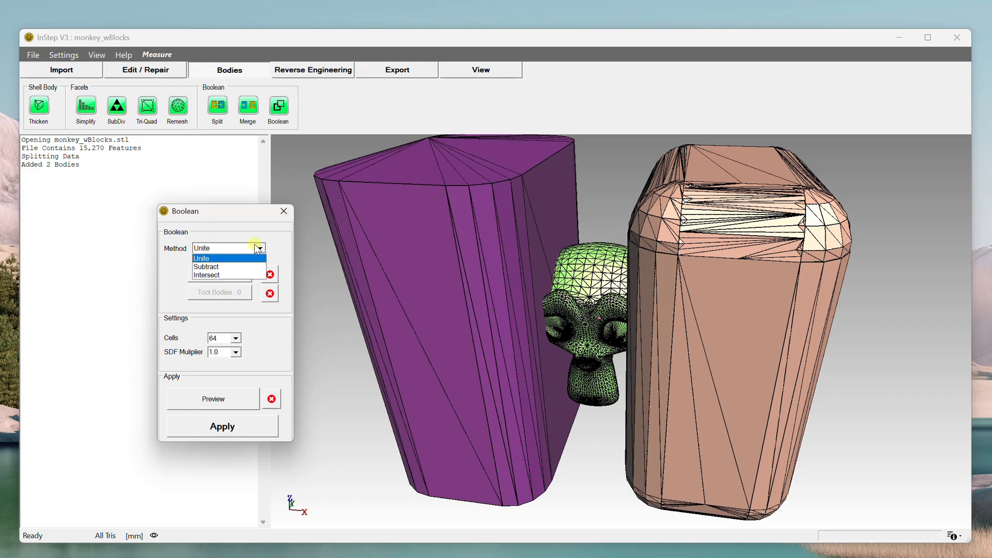
left_click(209, 258)
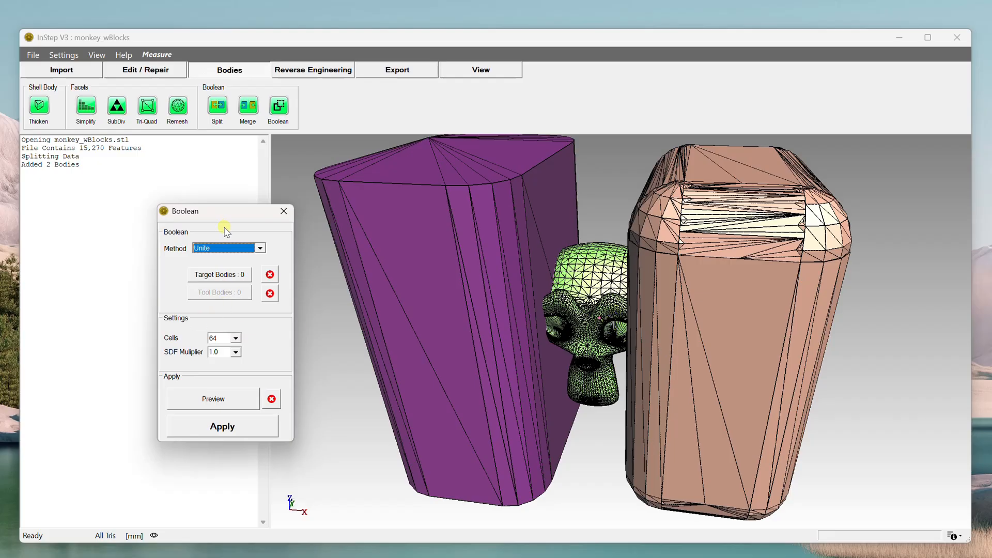
middle_click_drag(609, 249, 660, 283)
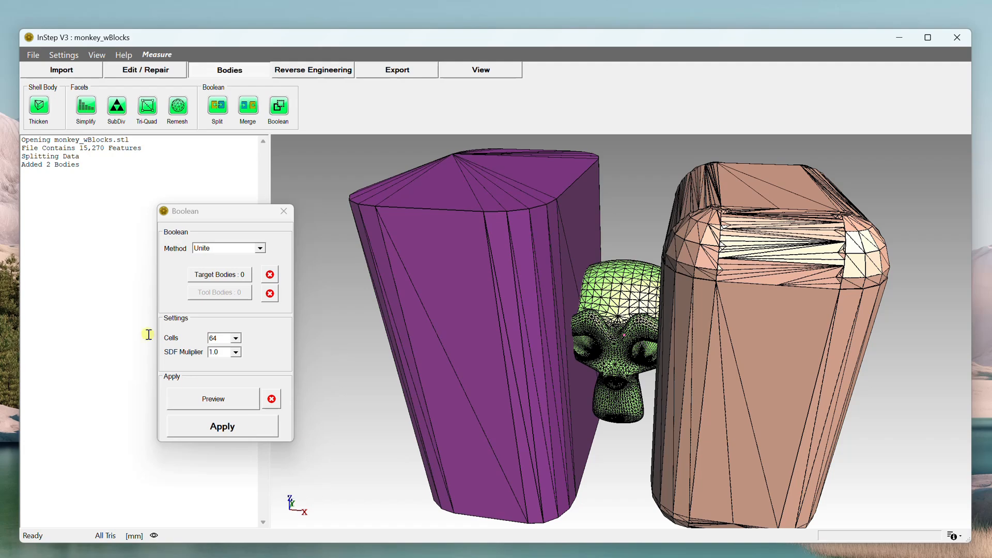
left_click(209, 246)
left_click(210, 248)
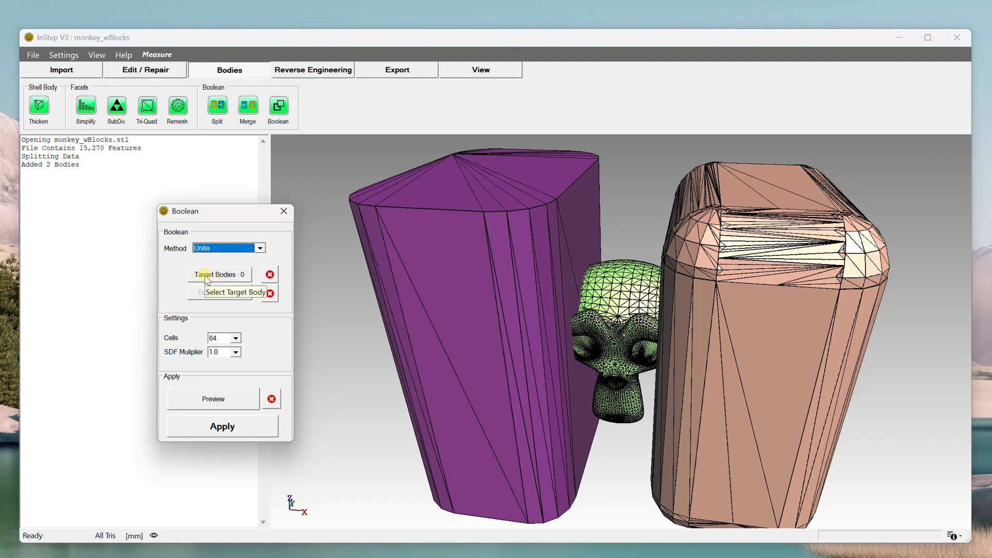
left_click(205, 275)
left_click(460, 302)
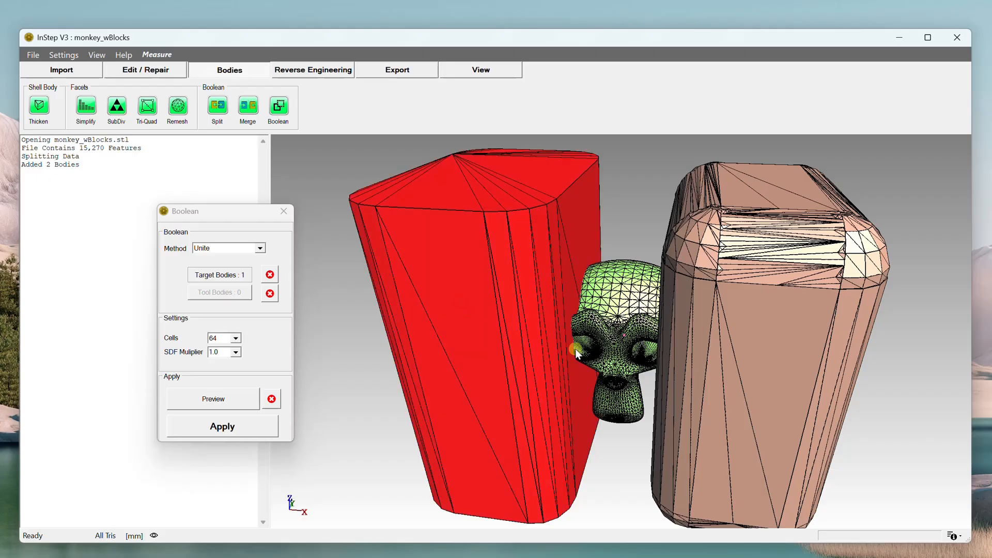
left_click(612, 366)
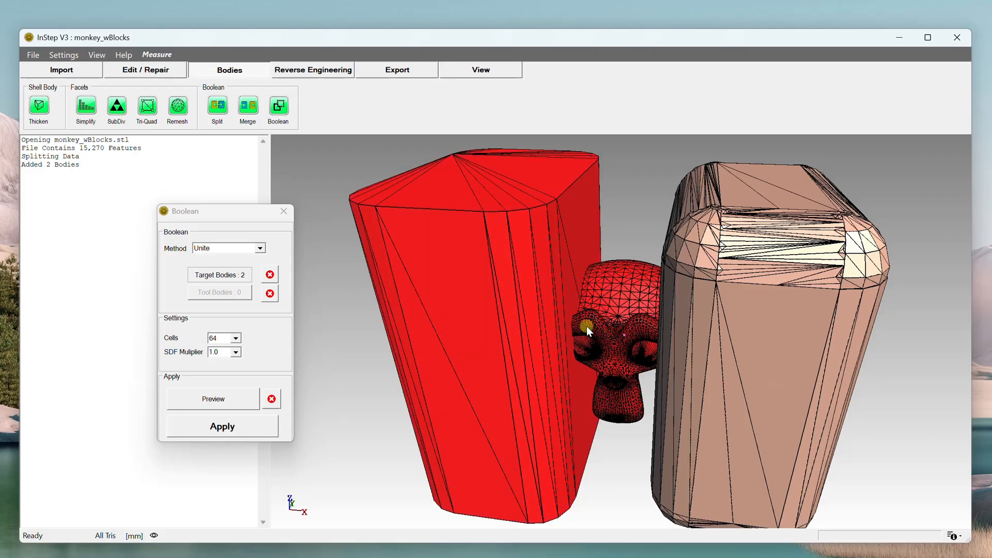
left_click(744, 328)
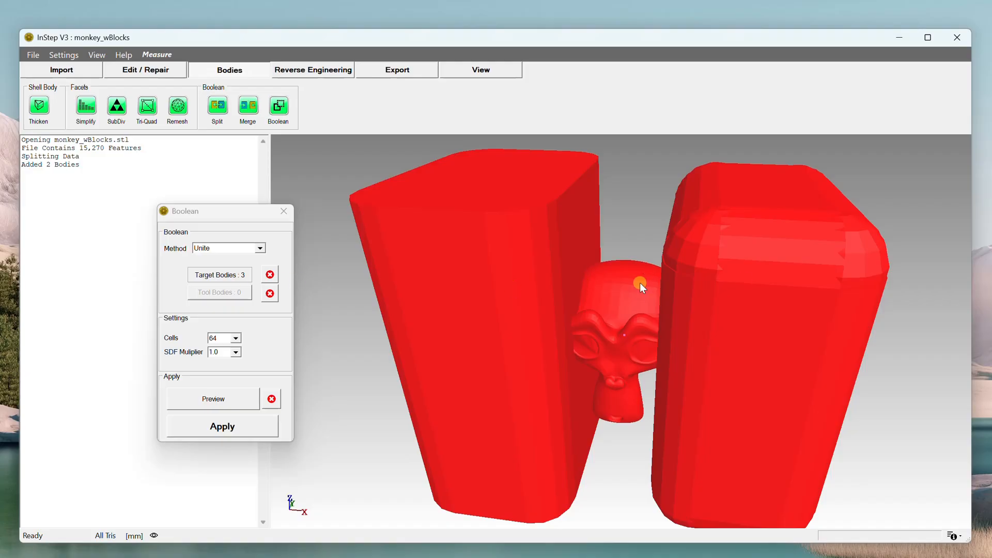
key("w")
key("w")
Step: Set Cells to 64 and the SDF multiplier to 1.0, preview the union and inspect its mesh edges
left_click(236, 339)
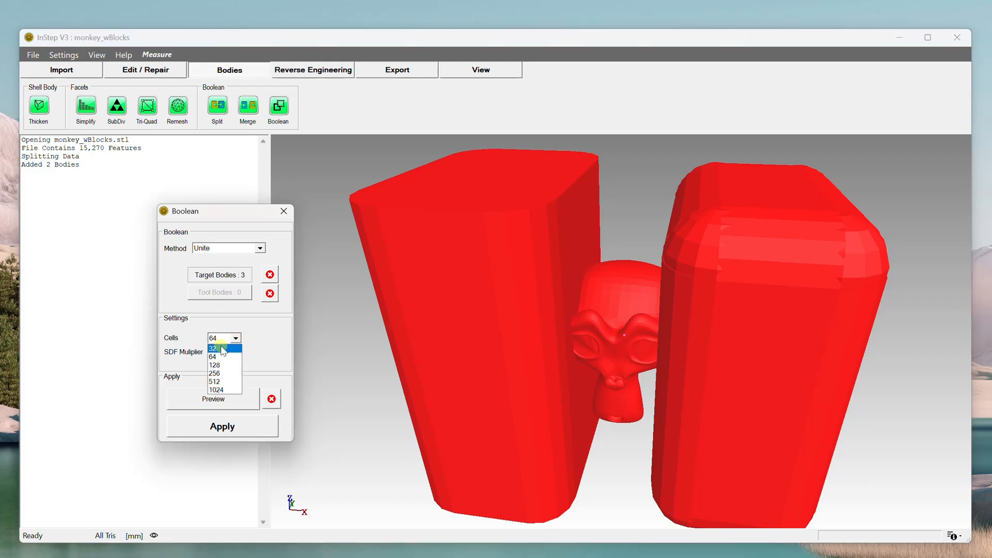
left_click(218, 356)
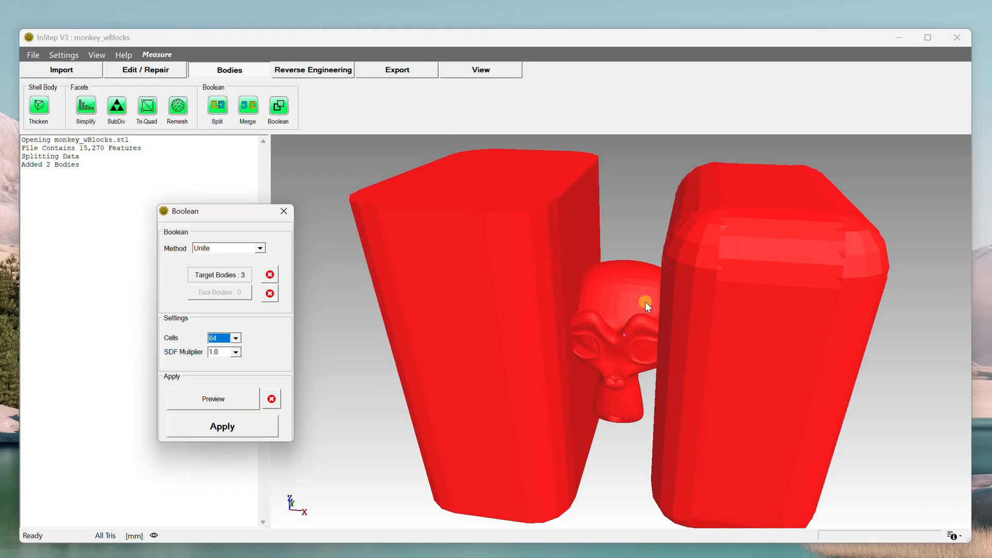
left_click(235, 352)
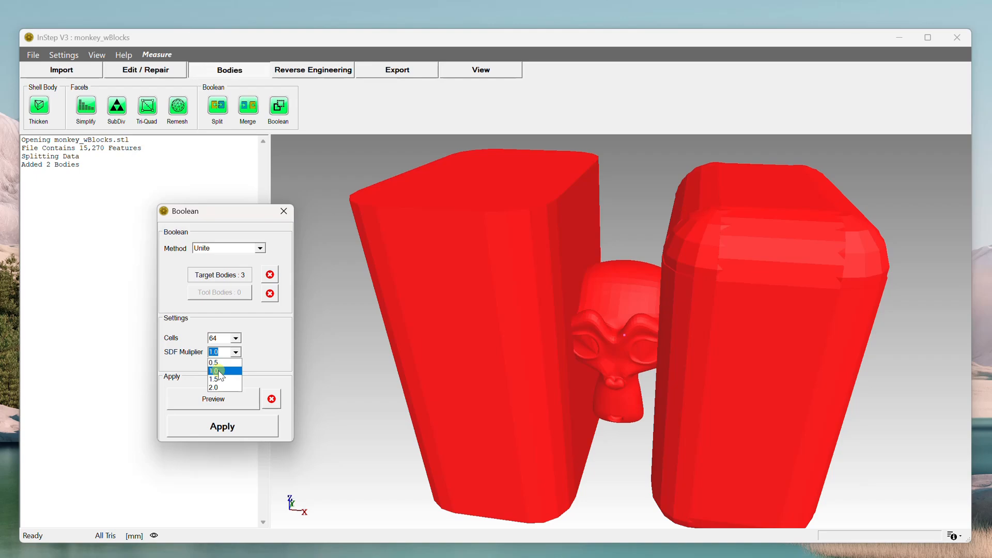
left_click(219, 372)
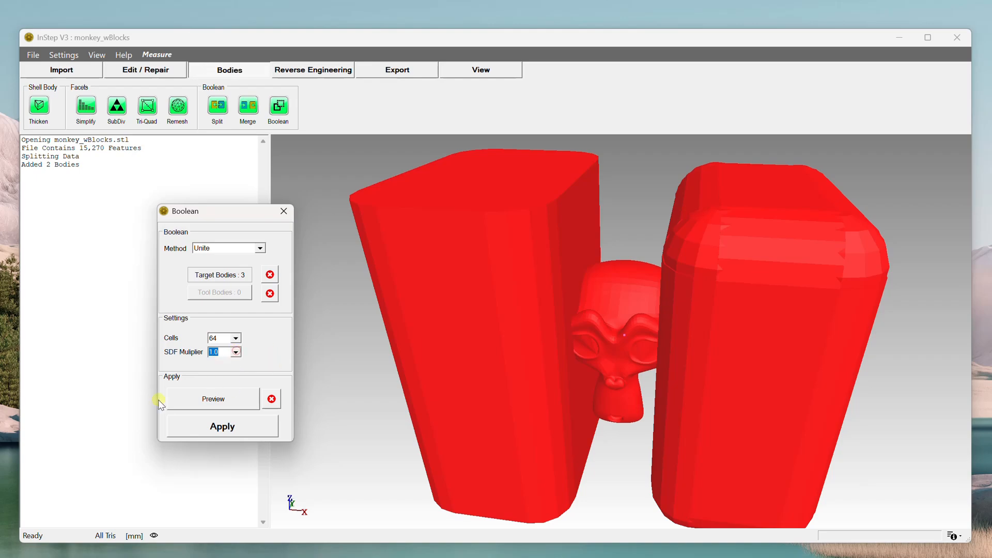
left_click(218, 401)
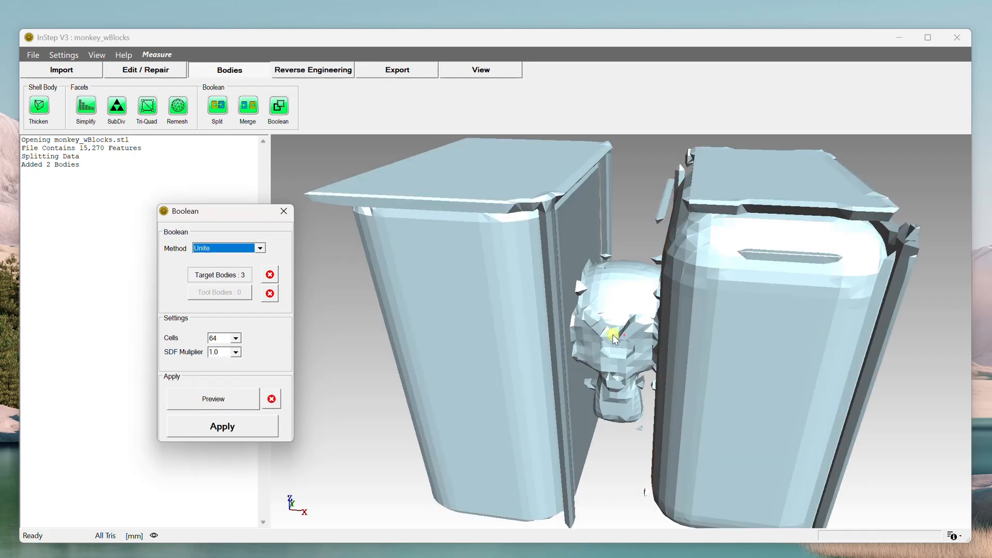
left_click_drag(613, 334, 590, 267)
scroll(535, 375, "up", 4)
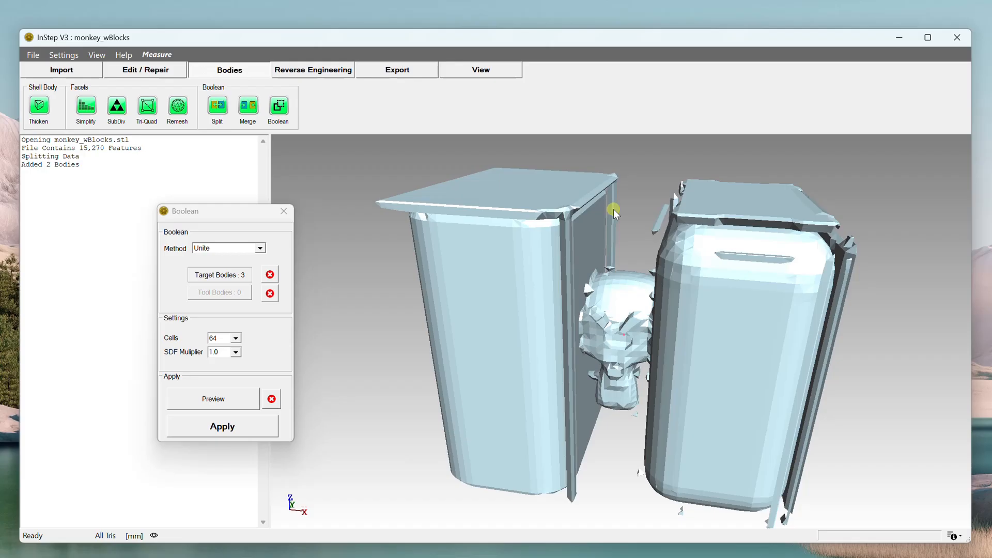
mouse_move(613, 209)
left_mouse_down()
mouse_move(607, 203)
mouse_move(648, 209)
mouse_move(663, 224)
mouse_move(604, 203)
left_mouse_up()
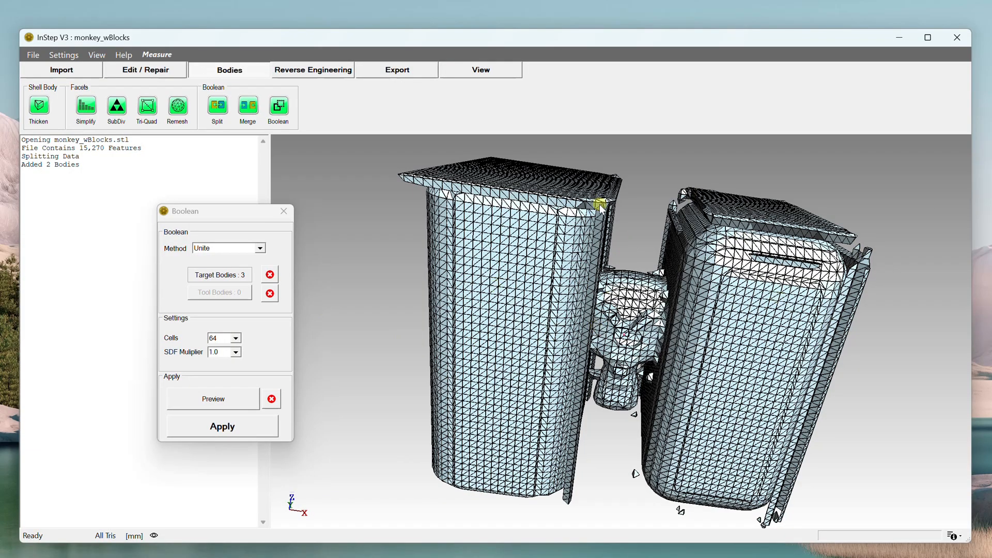
left_click_drag(698, 323, 686, 332)
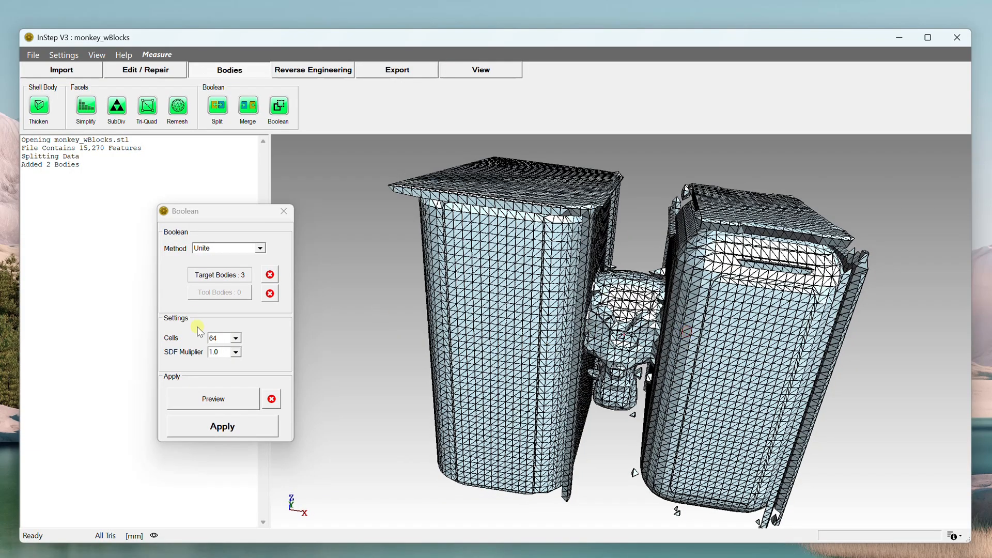
Step: Set Cells to 256, regenerate the union preview and inspect the monkey head's mesh up close
left_click(237, 339)
left_click(223, 372)
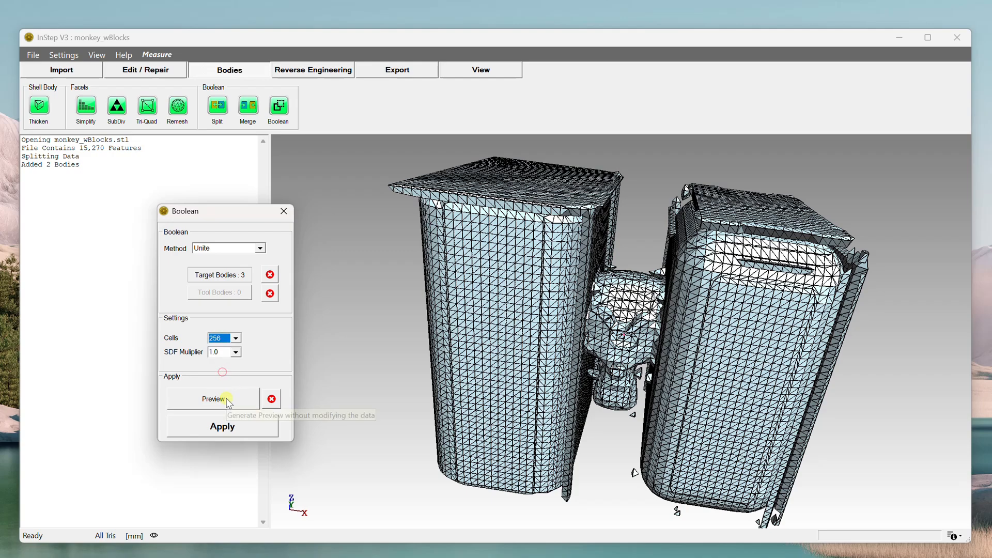
left_click(227, 400)
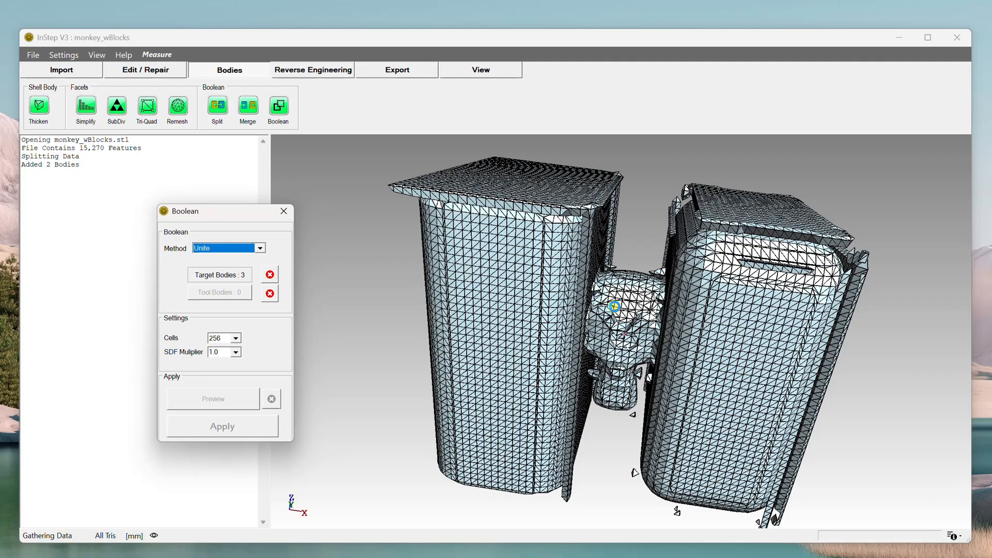
scroll(626, 331, "up", 6)
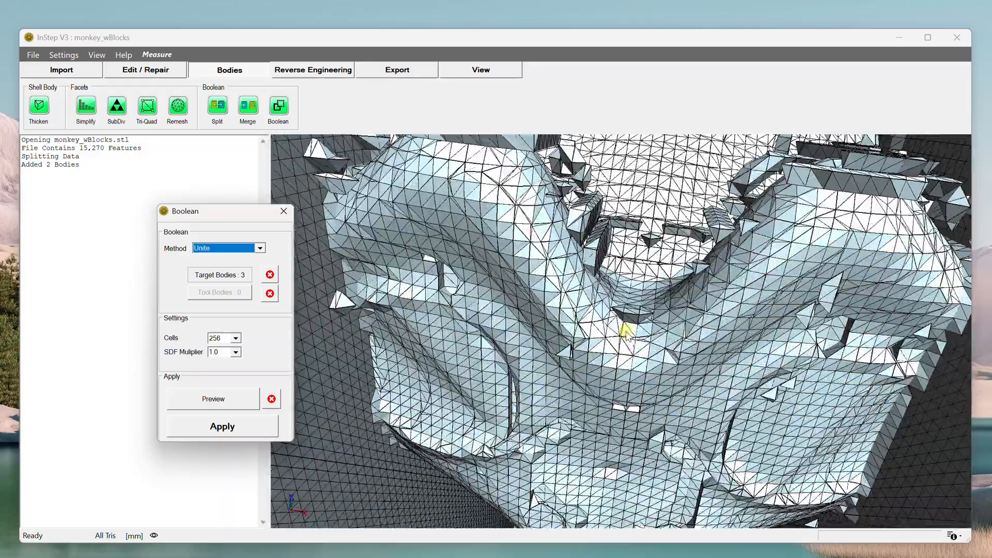
scroll(615, 311, "down", 4)
middle_click_drag(611, 277, 591, 343)
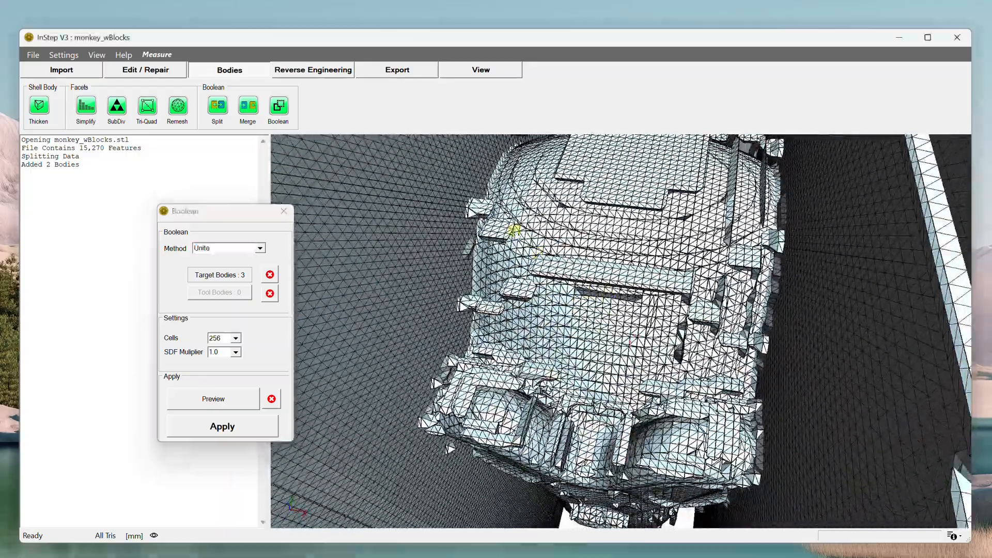
middle_click_drag(531, 366, 585, 311)
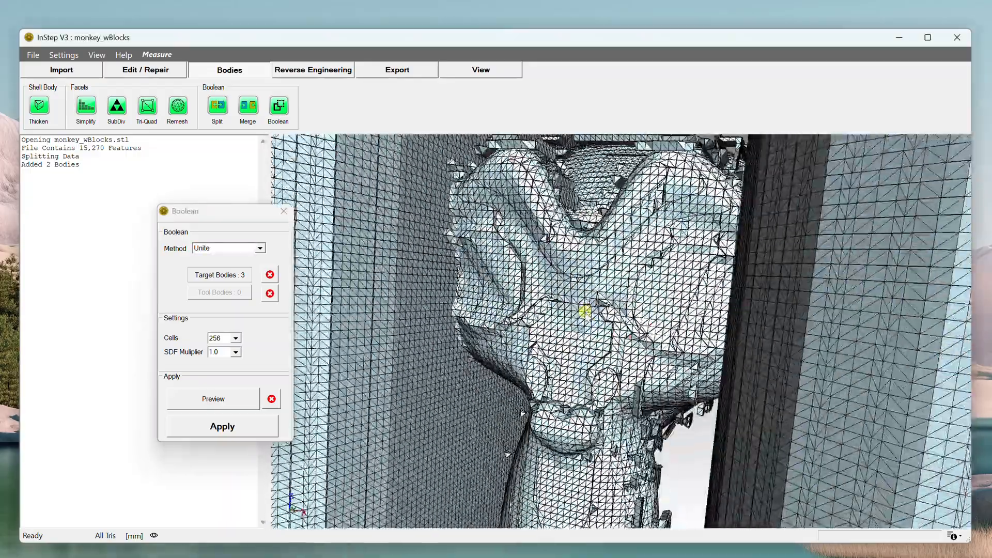
scroll(632, 381, "down", 6)
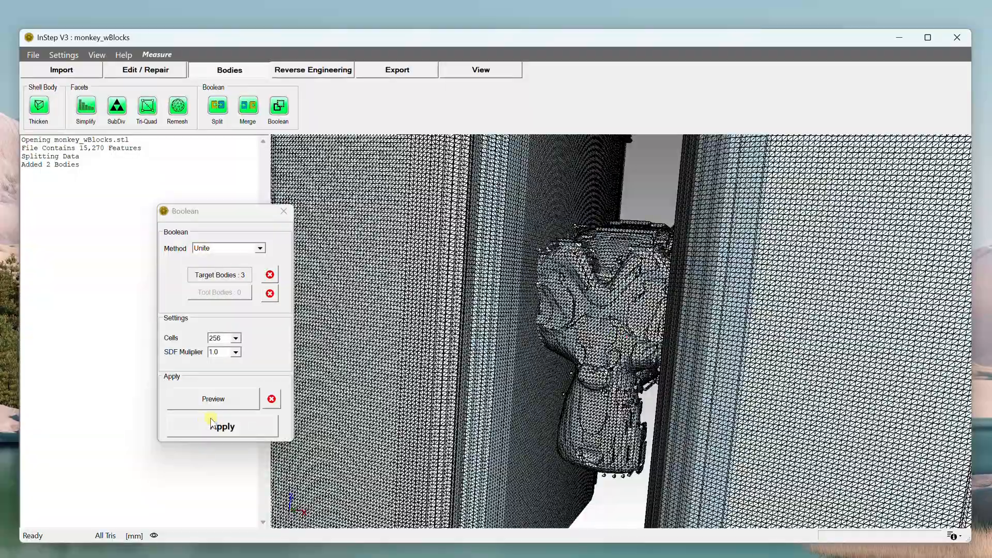
Step: Examine the union preview's facets around the monkey's face and between the blocks, and clear the preview
scroll(593, 339, "up", 10)
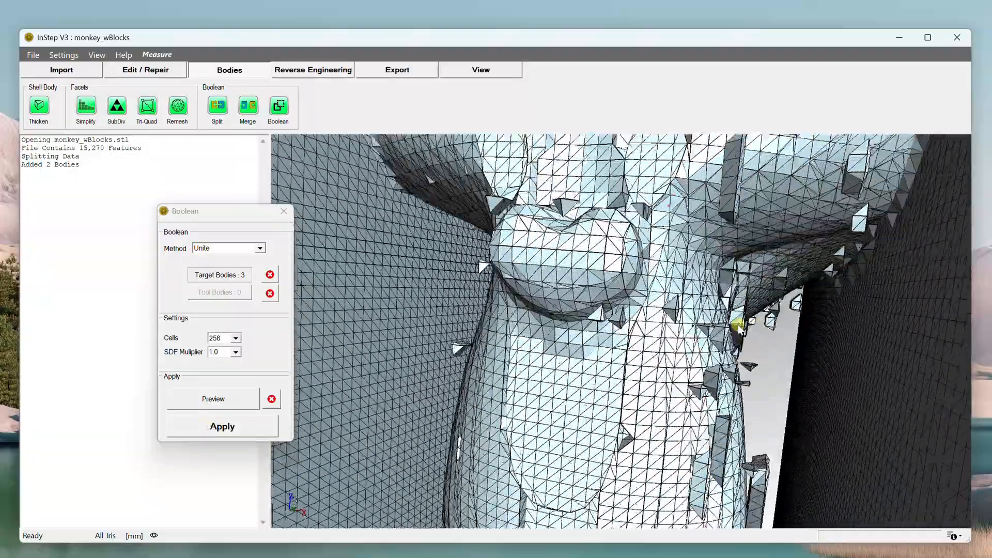
scroll(814, 328, "up", 5)
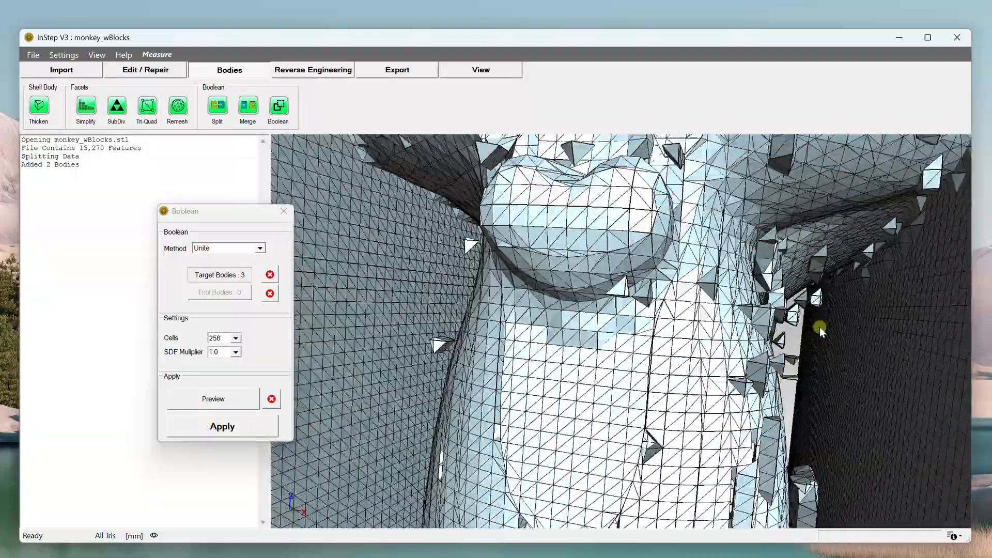
scroll(819, 331, "up", 4)
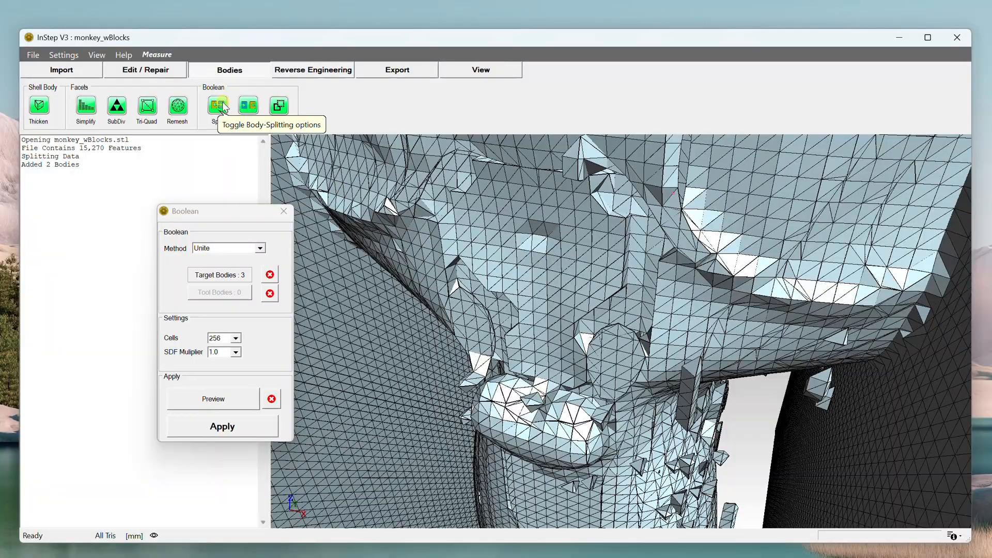
scroll(619, 340, "up", 4)
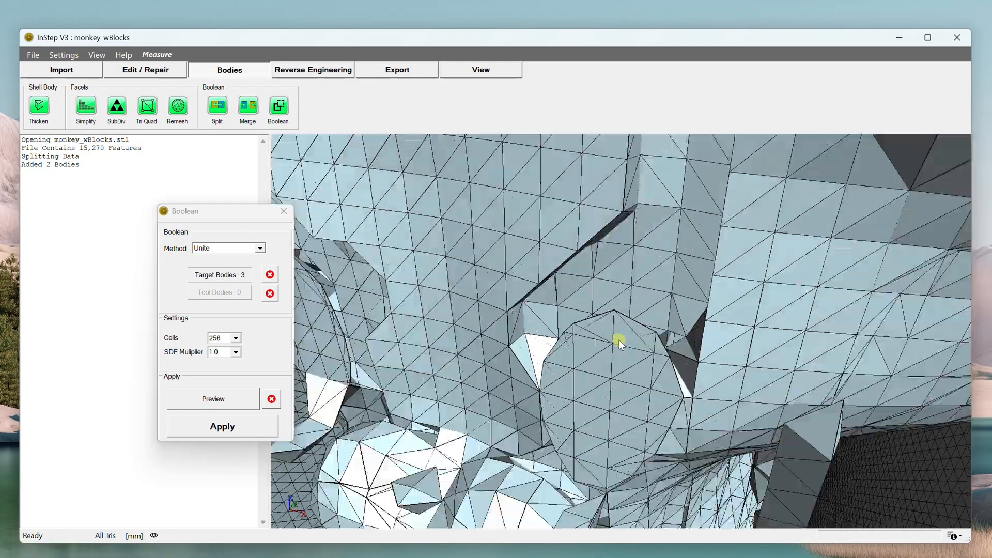
scroll(622, 343, "down", 8)
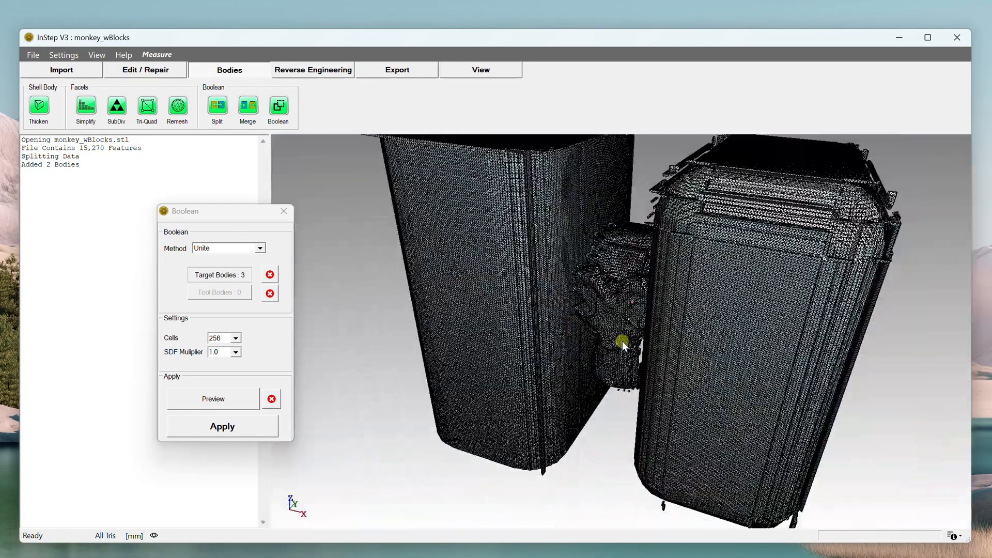
scroll(519, 357, "up", 3)
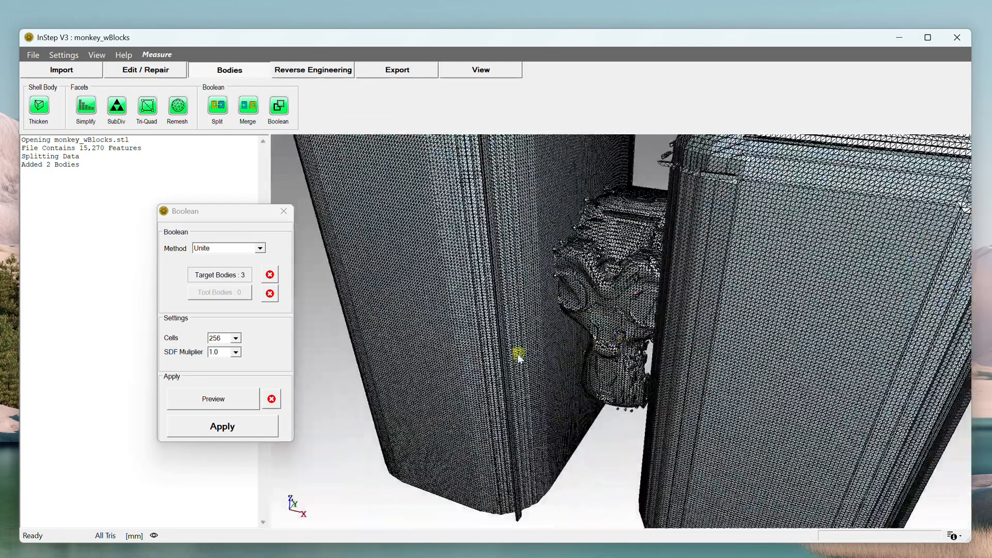
left_click(271, 399)
Step: Switch the Boolean method to Subtract and replace the target bodies with the monkey head alone
mouse_move(641, 313)
middle_mouse_down()
mouse_move(657, 299)
mouse_move(657, 315)
middle_mouse_up()
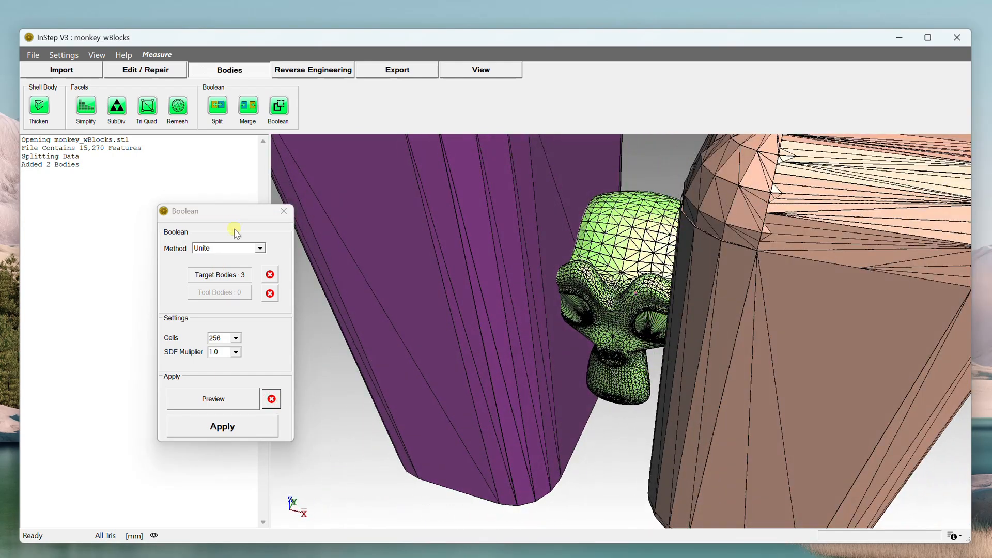
left_click(260, 248)
left_click(217, 265)
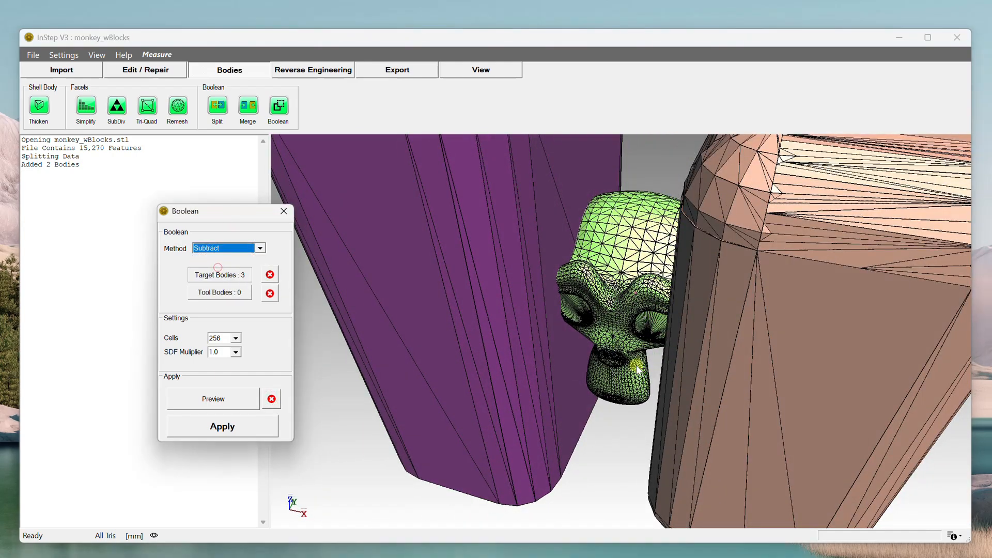
middle_click_drag(637, 364, 610, 355)
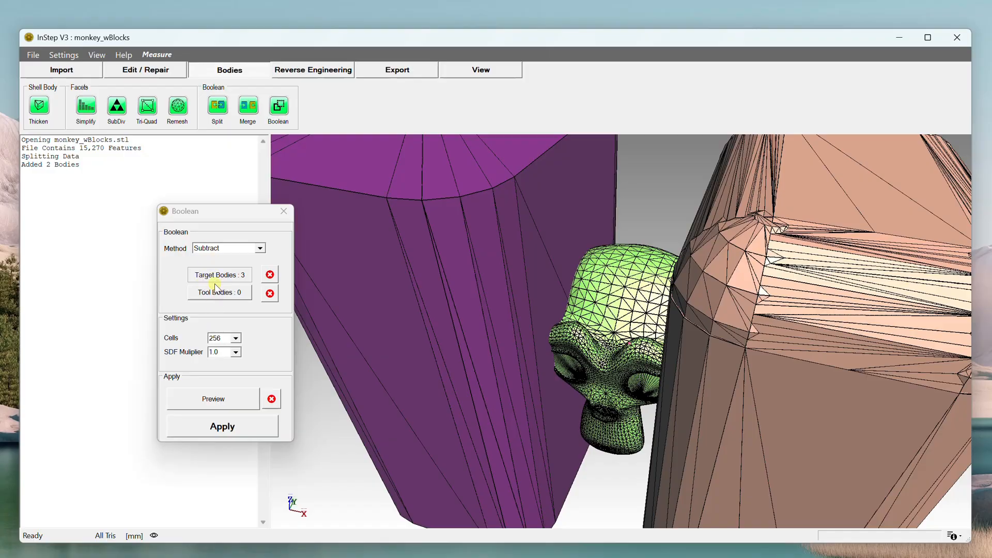
left_click(270, 274)
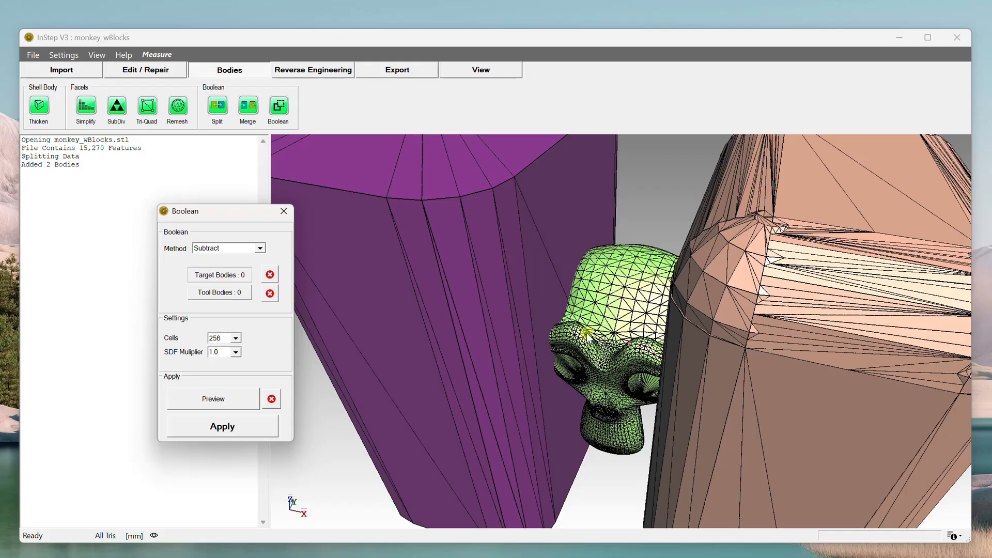
left_click(610, 324)
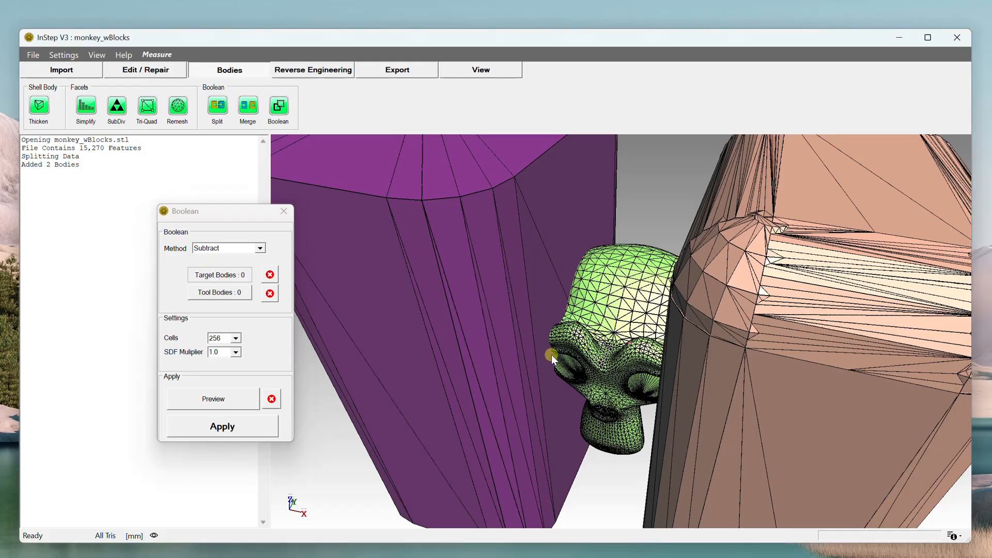
left_click(646, 419)
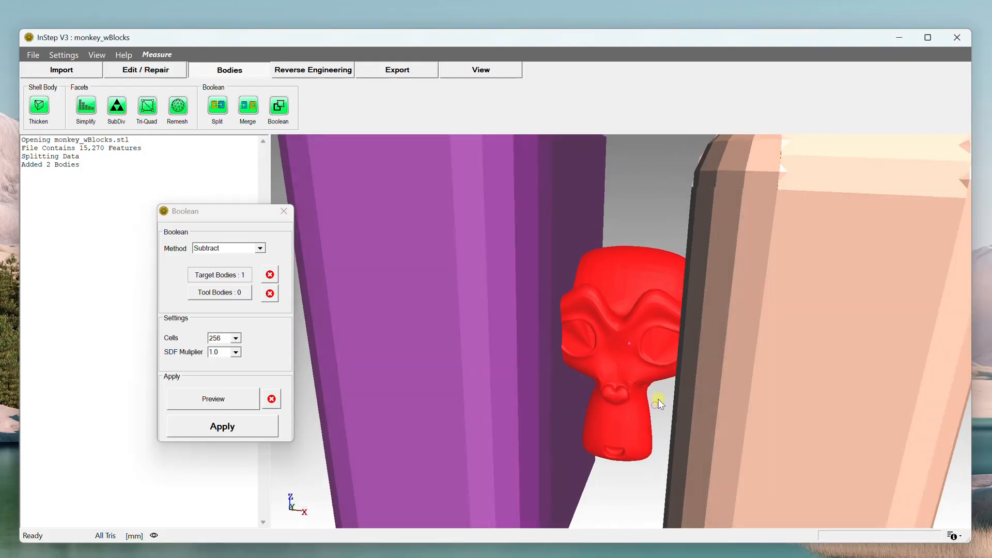
Step: Select the purple and tan blocks as tool bodies and review the target and tool selections
left_click(213, 293)
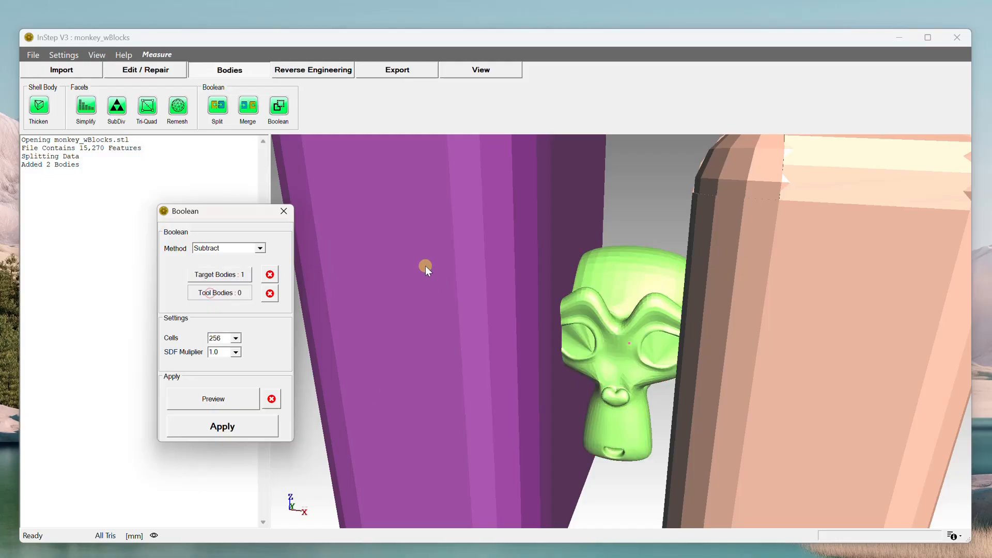
left_click(457, 327)
left_click(777, 261)
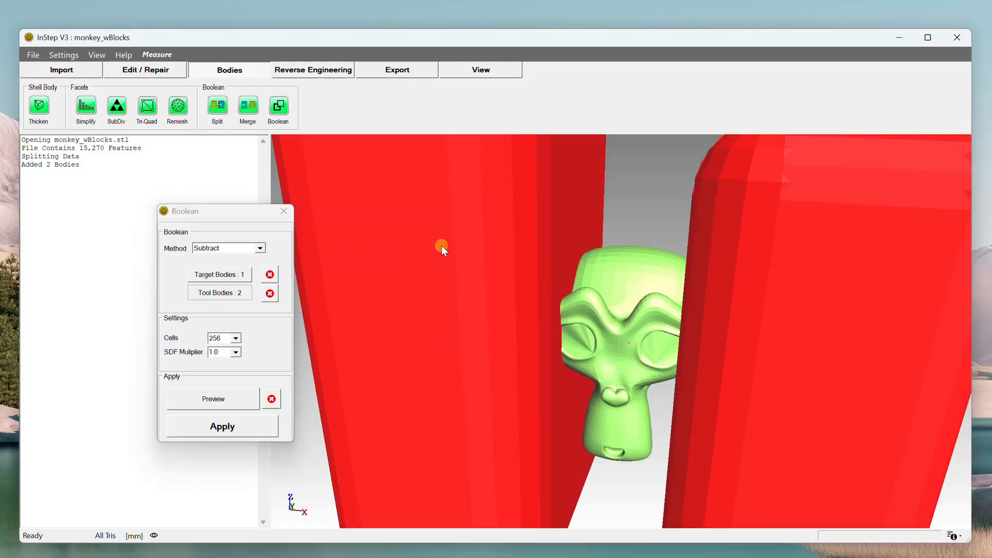
left_click(225, 277)
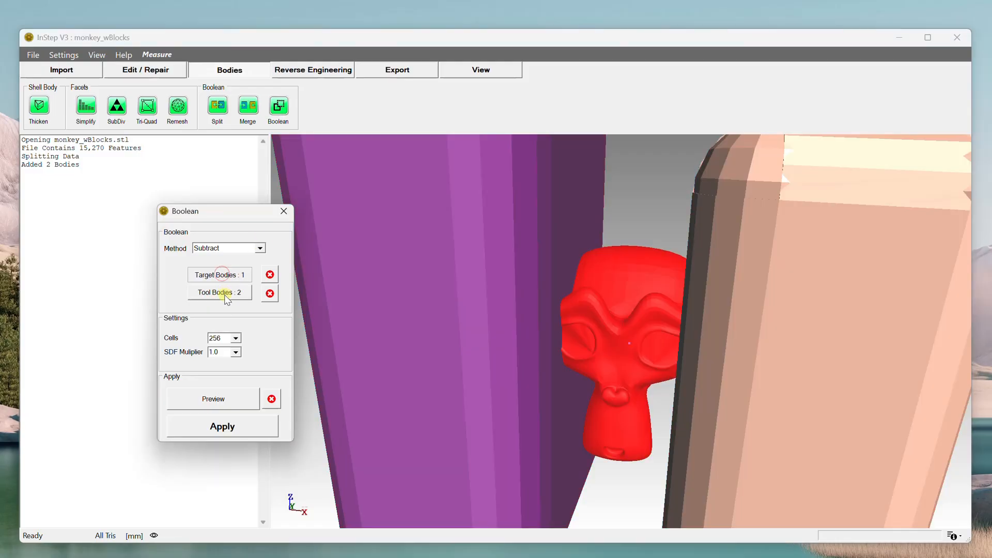
left_click(226, 294)
left_click(225, 274)
Step: Set Cells to 64, preview the subtraction and inspect the cut monkey head from several angles
left_click(239, 337)
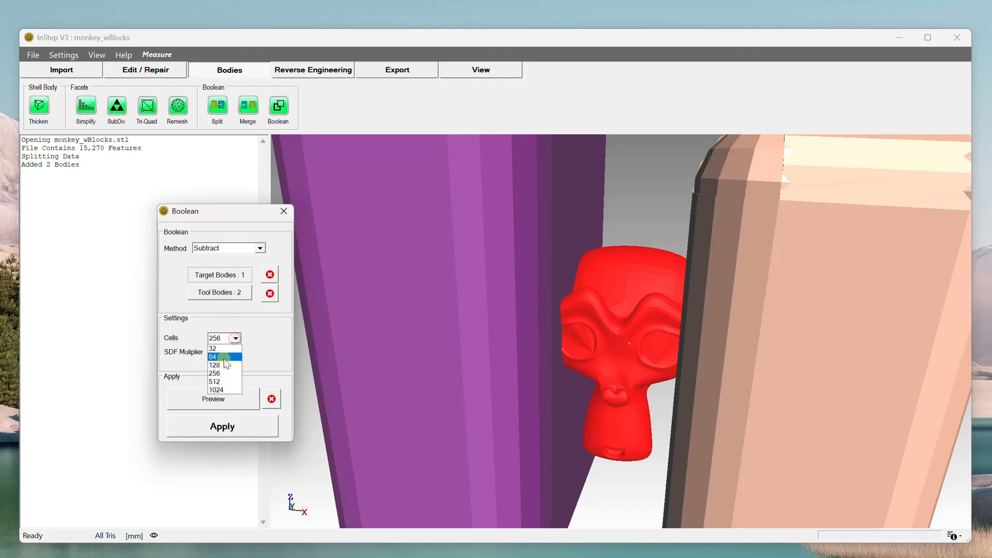
left_click(219, 357)
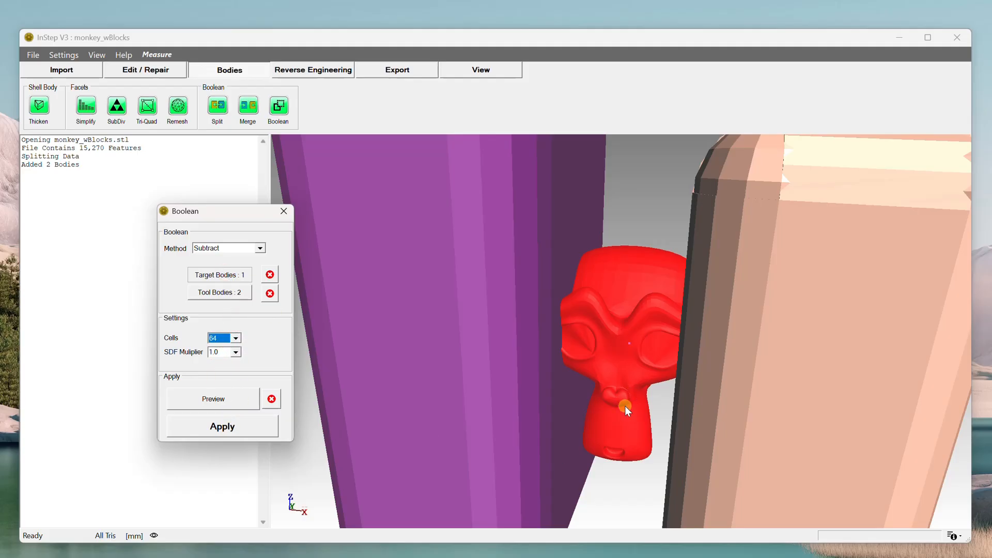
scroll(625, 405, "down", 3)
left_click(238, 407)
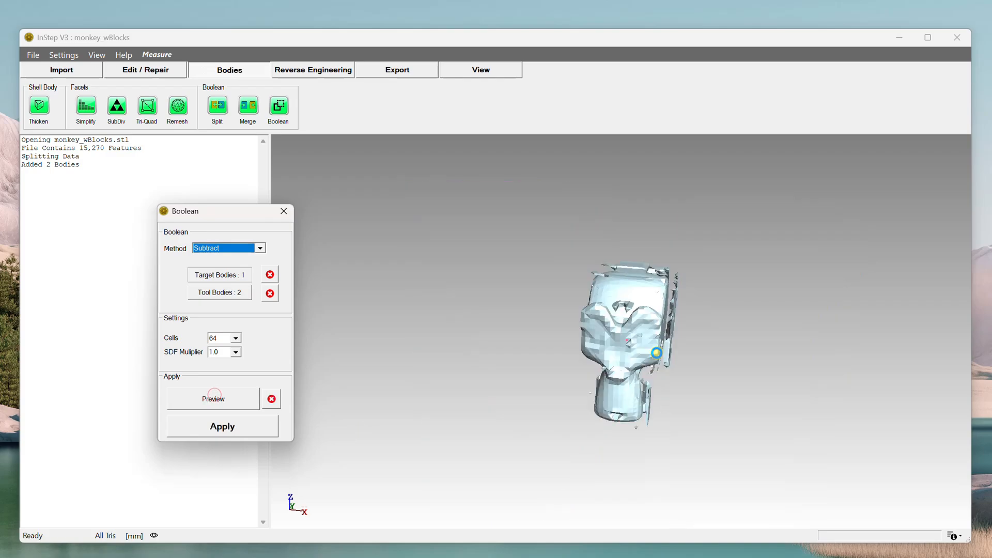
left_click_drag(656, 353, 533, 376)
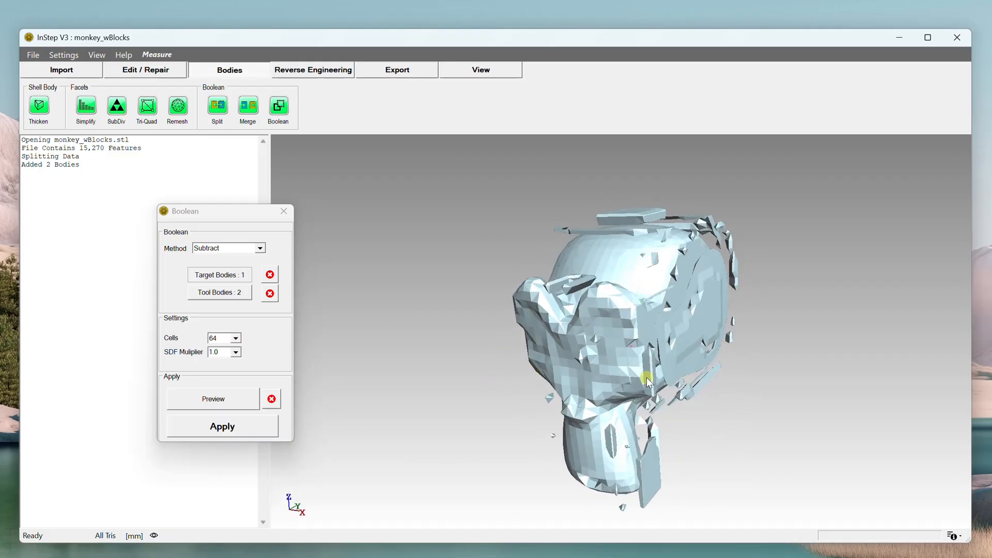
scroll(644, 384, "down", 3)
scroll(643, 385, "up", 6)
left_click_drag(610, 371, 653, 382)
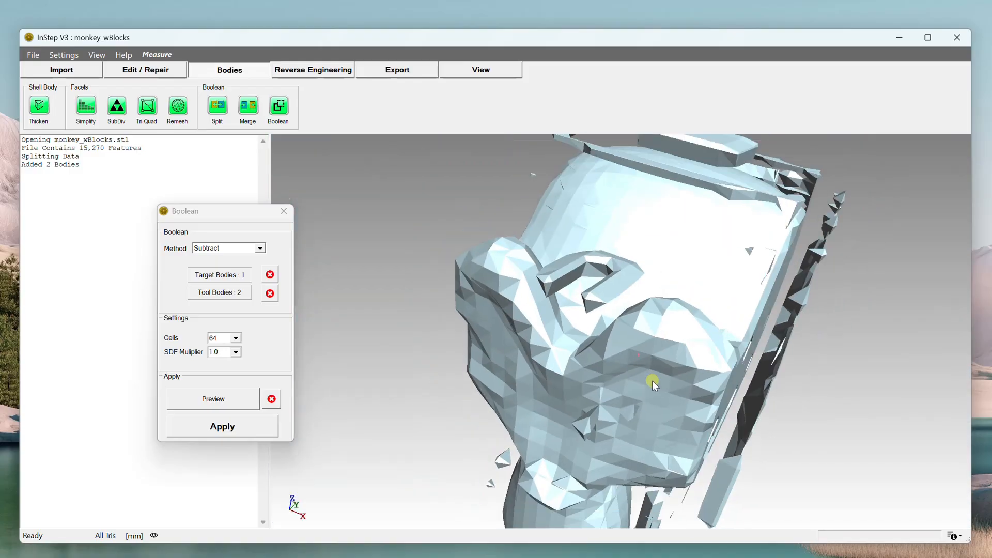
scroll(652, 381, "down", 3)
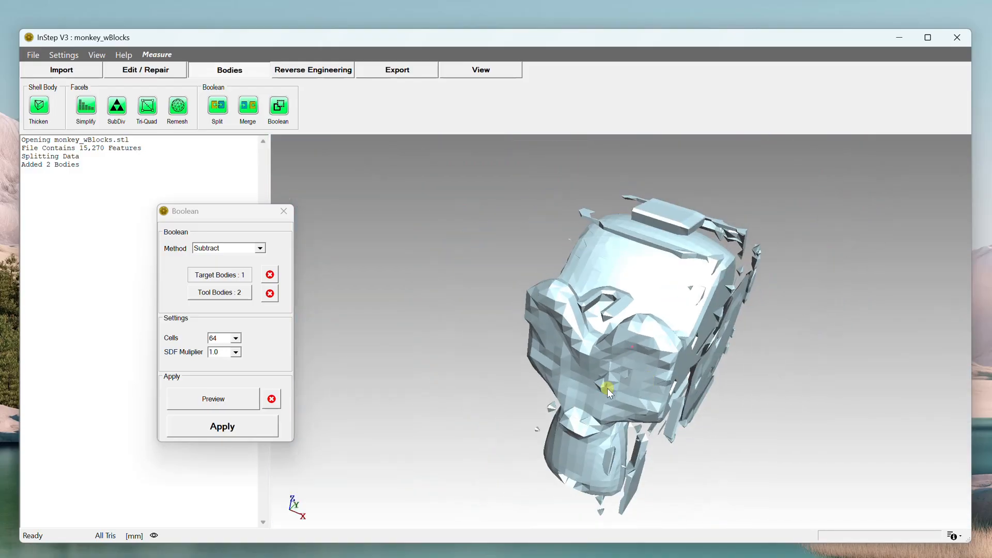
Step: Clear the subtraction preview and change the Boolean method to Intersect
left_click(272, 399)
left_click(261, 249)
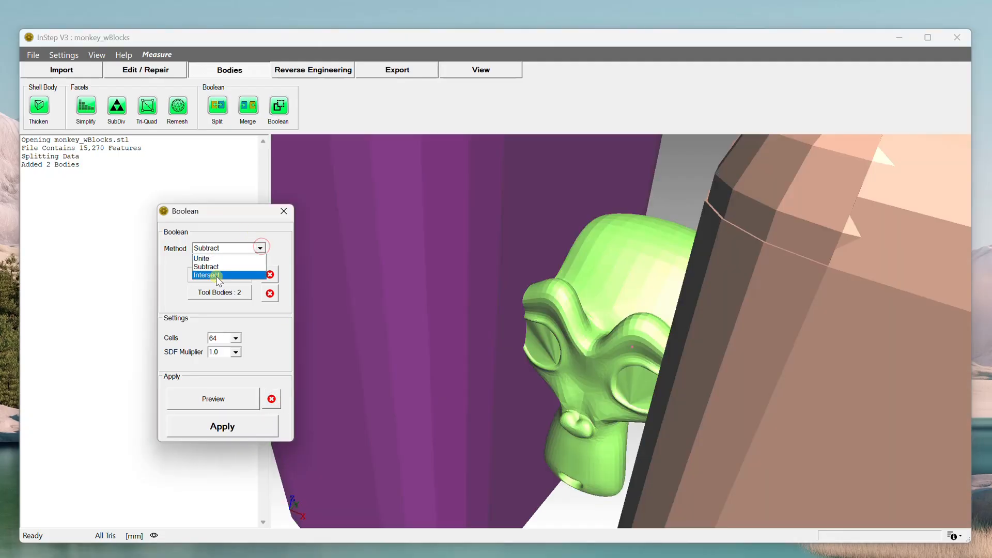
left_click(217, 276)
middle_click_drag(666, 429, 634, 407)
scroll(625, 398, "down", 3)
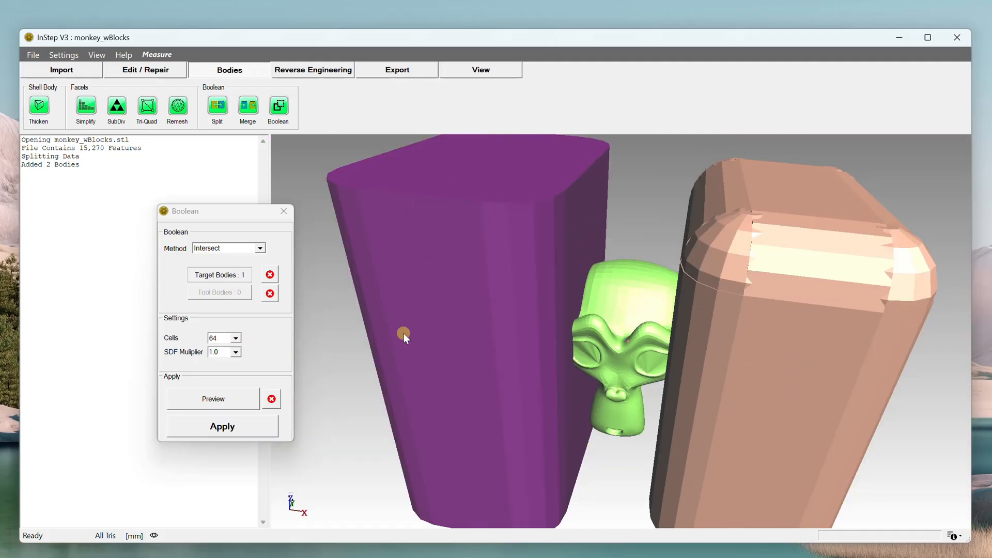
Step: Replace the target bodies with the purple block and the monkey head, leaving out the tan block
left_click(270, 276)
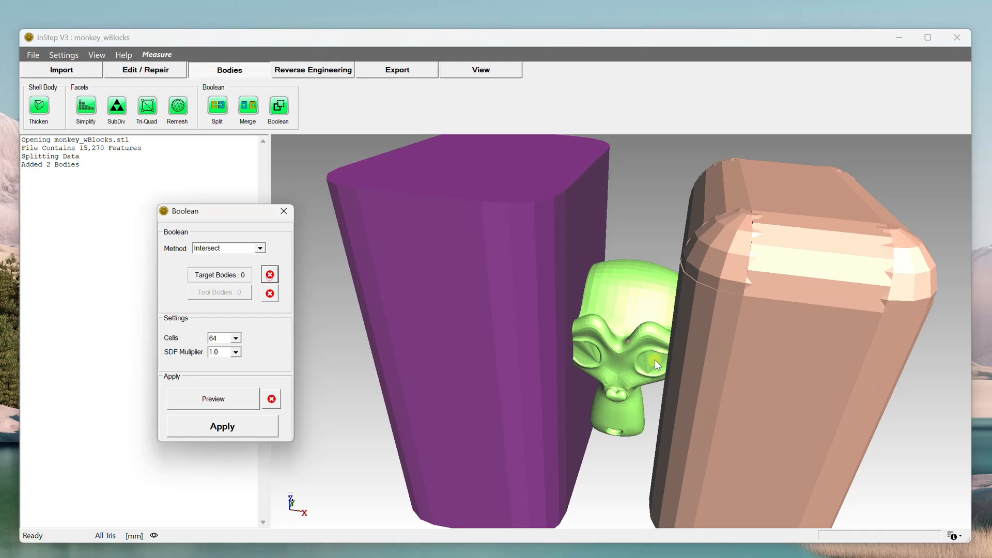
left_click(230, 279)
left_click(479, 276)
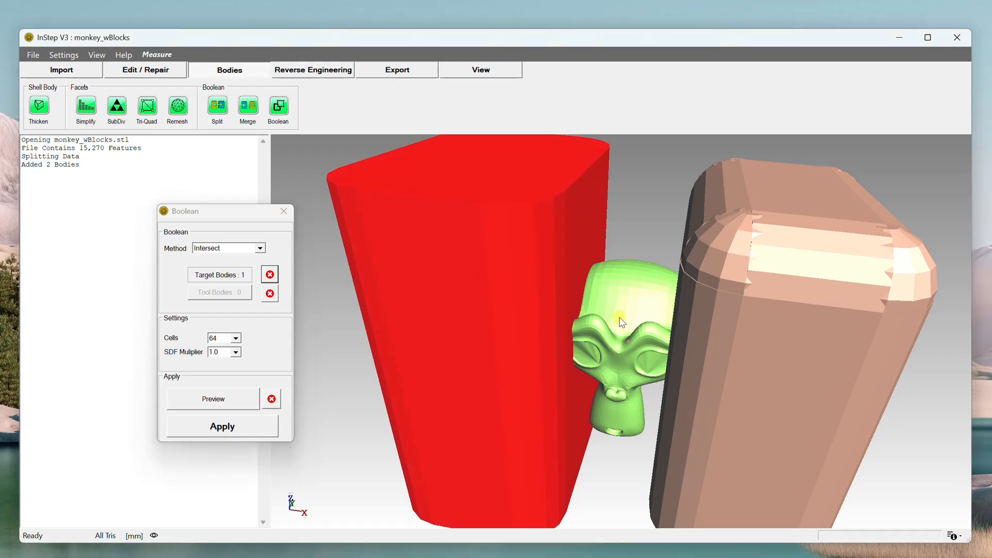
left_click(645, 307)
left_click(724, 310)
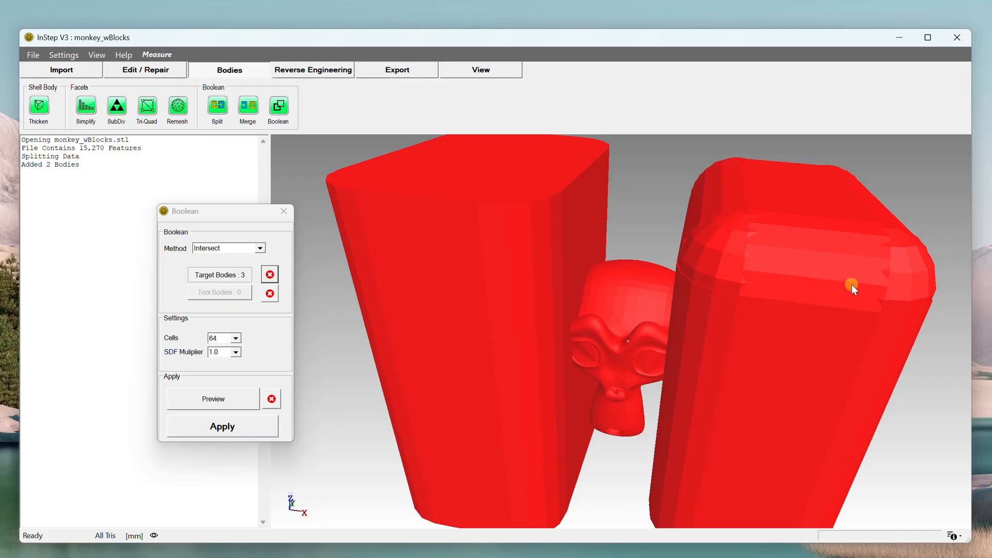
left_click(764, 337)
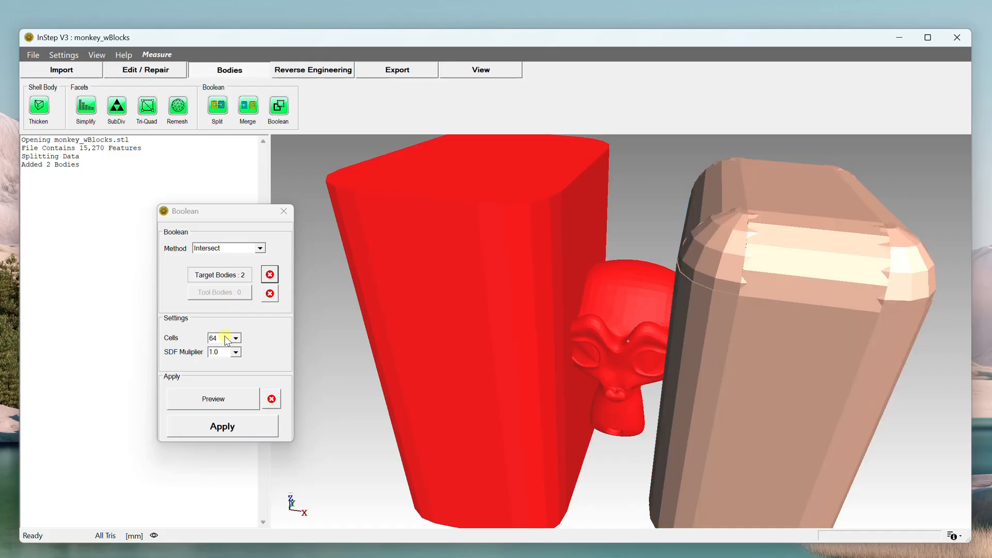
Step: Preview the intersection of the purple block and the monkey head and inspect it up close
left_click(223, 407)
scroll(596, 335, "up", 8)
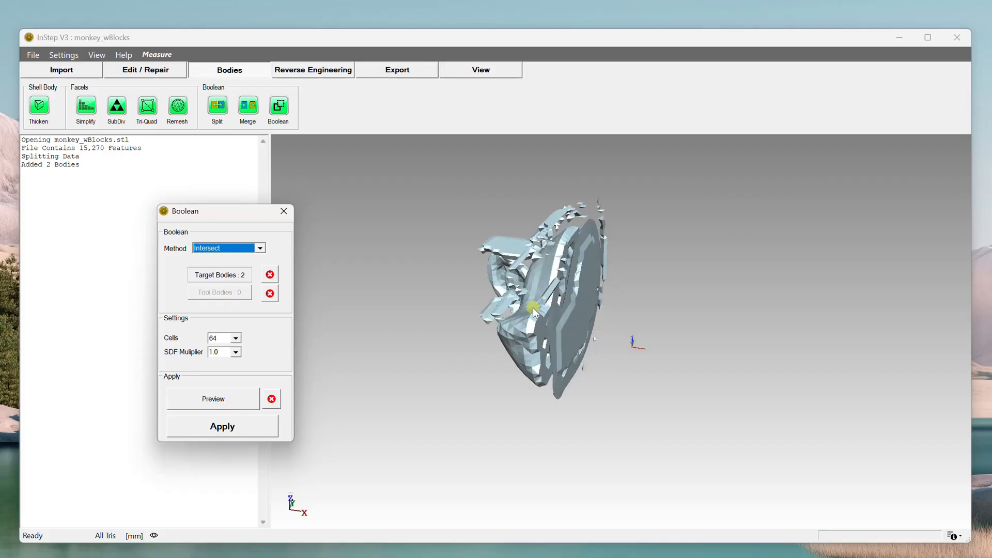
middle_click_drag(600, 313, 622, 311)
Step: Set Cells to 128, regenerate the intersection preview and view it from another angle
left_click(235, 338)
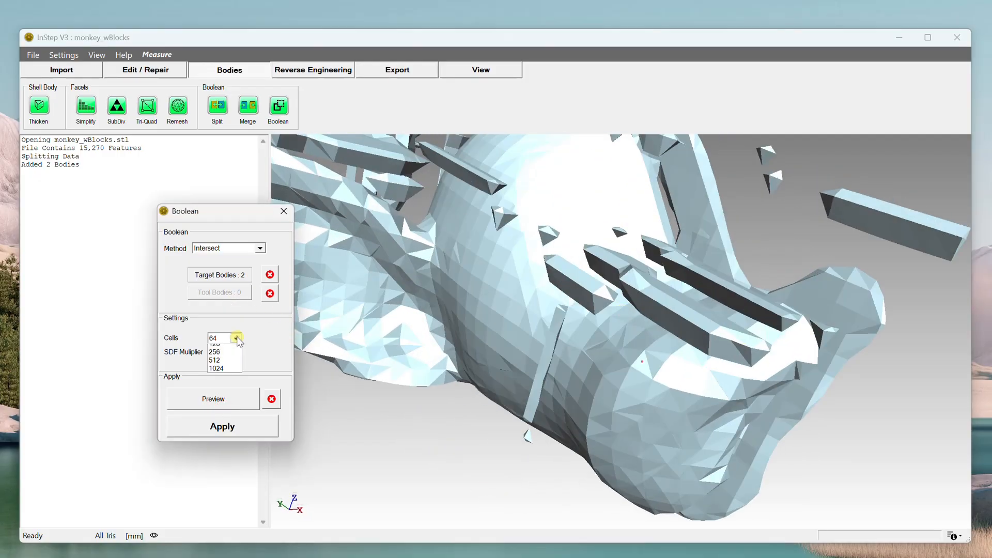
left_click(219, 365)
left_click(214, 399)
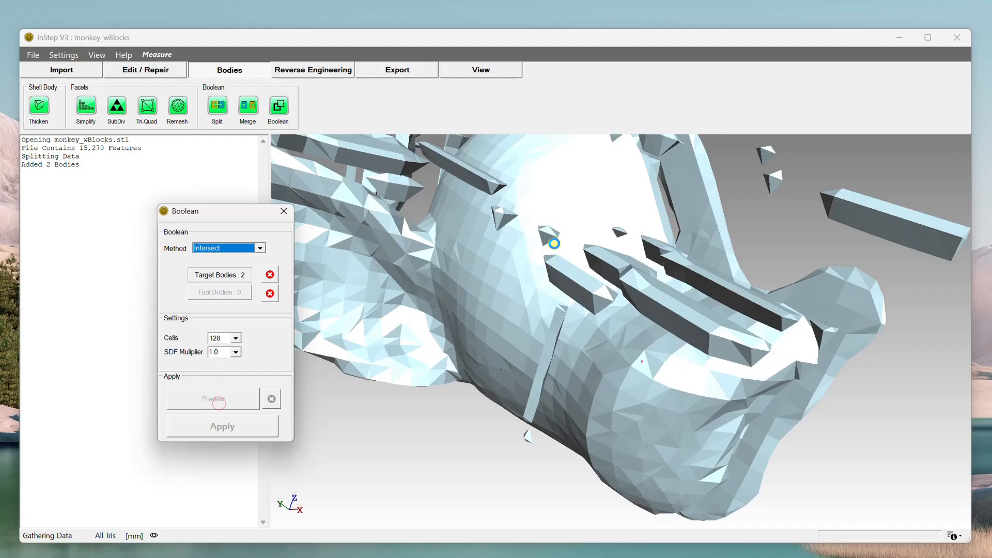
middle_click_drag(656, 365, 504, 332)
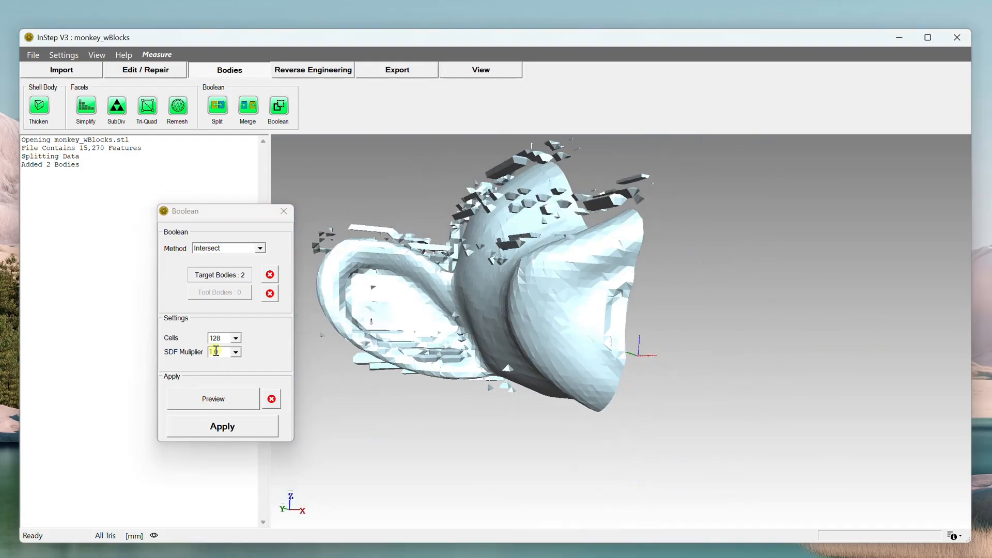
Step: Set Cells to 256, regenerate the intersection preview and inspect its mesh edges near the ear
left_click(235, 338)
left_click(221, 374)
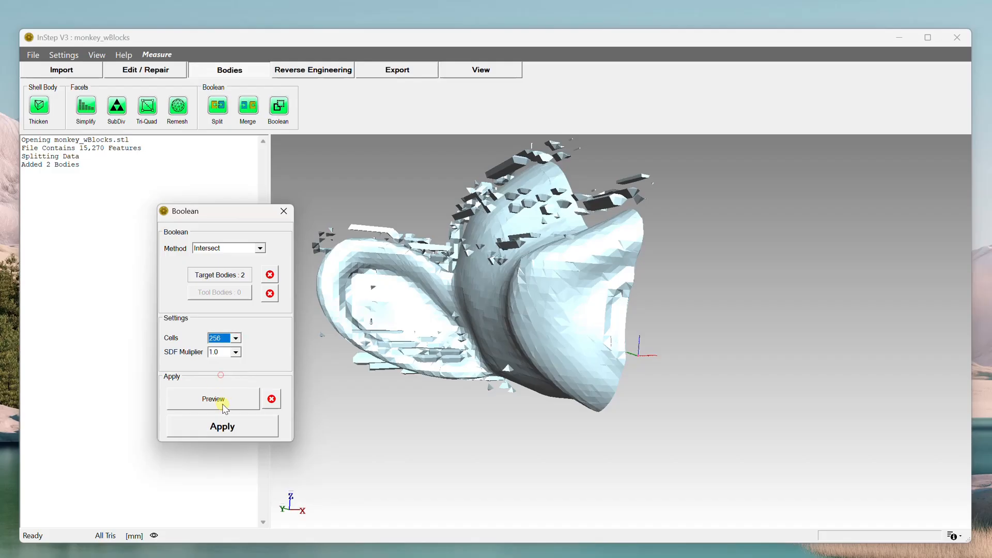
left_click(222, 402)
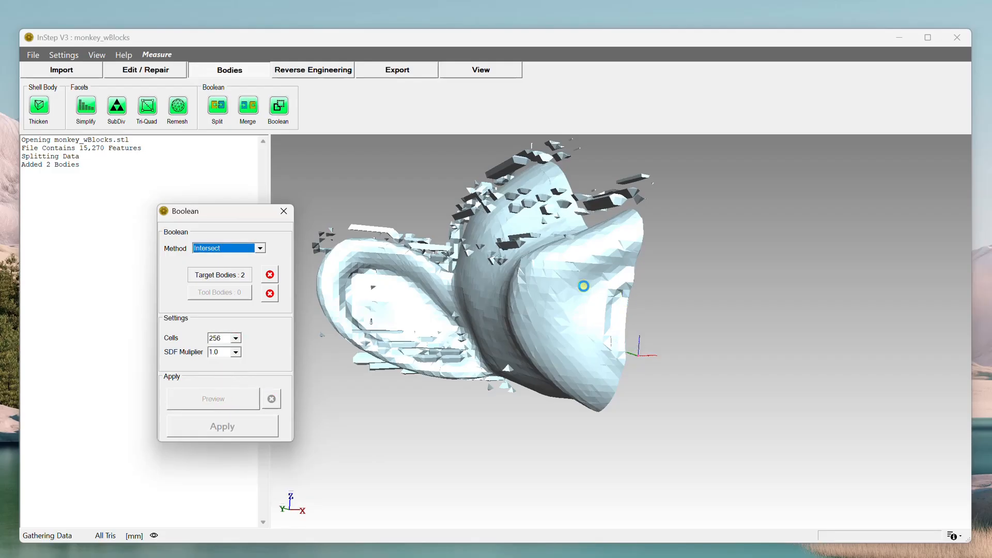
left_click_drag(583, 286, 659, 294)
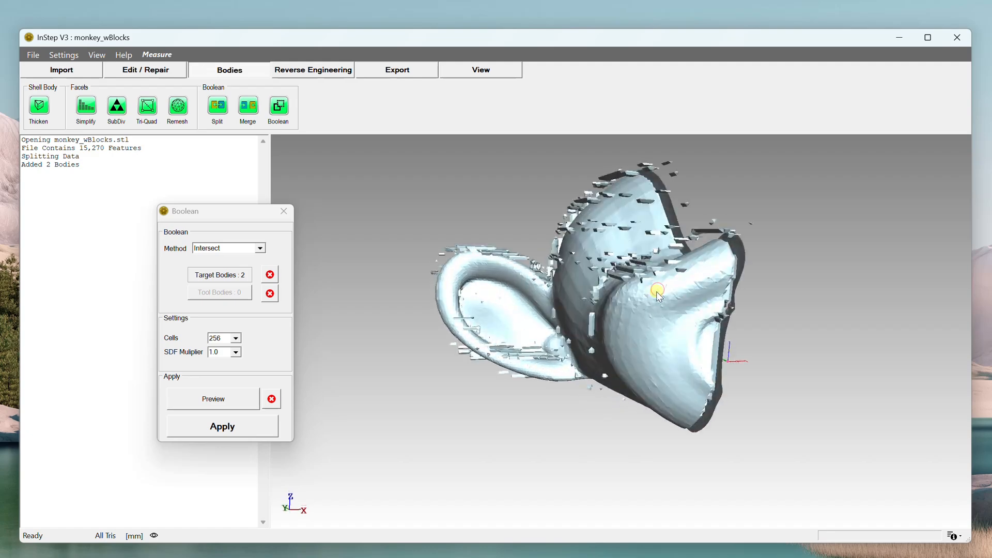
scroll(654, 295, "up", 3)
mouse_move(722, 330)
left_mouse_down()
mouse_move(675, 312)
mouse_move(703, 311)
left_mouse_up()
scroll(703, 310, "up", 3)
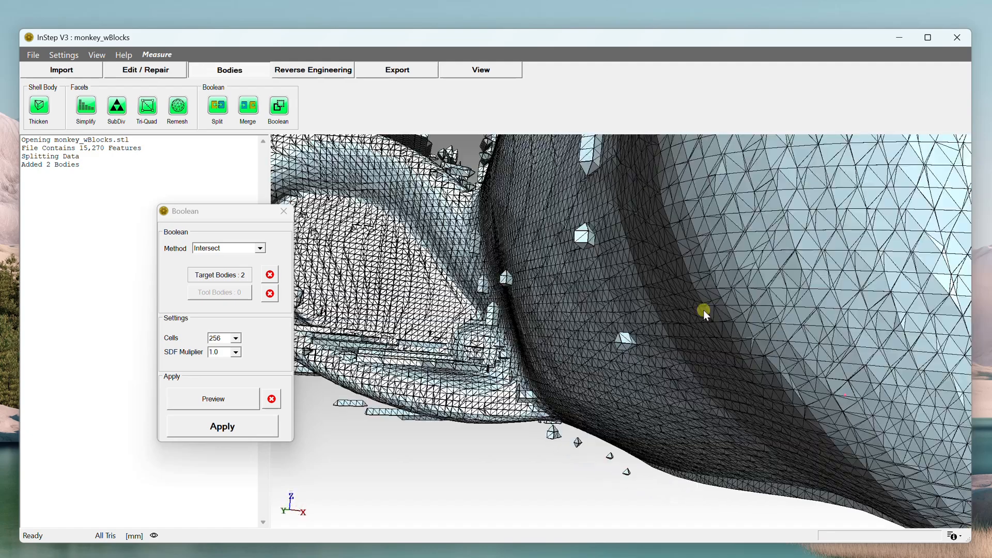
Step: Set Cells to 128 and regenerate the intersection preview of the purple block and monkey head
scroll(702, 311, "down", 5)
middle_click_drag(703, 310, 689, 333)
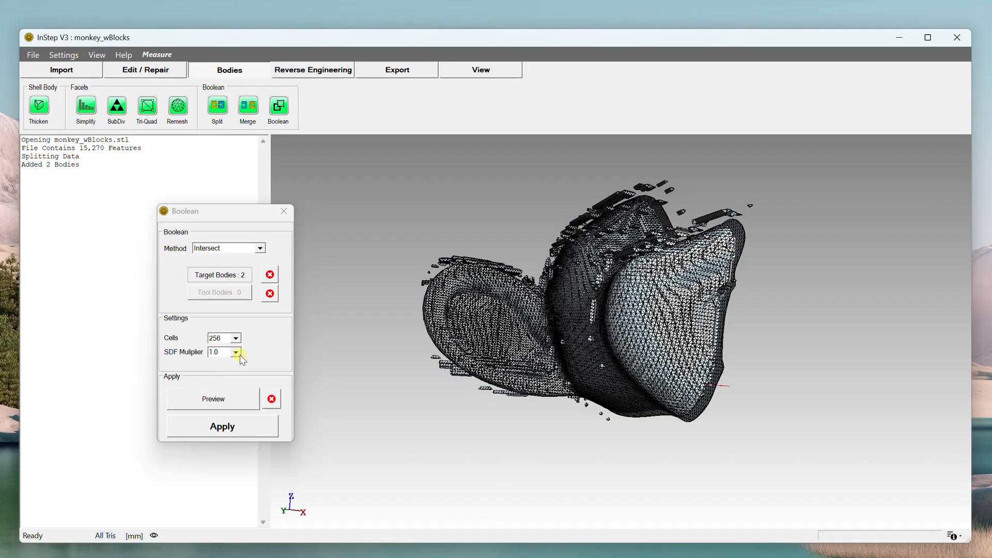
left_click(236, 338)
left_click(225, 367)
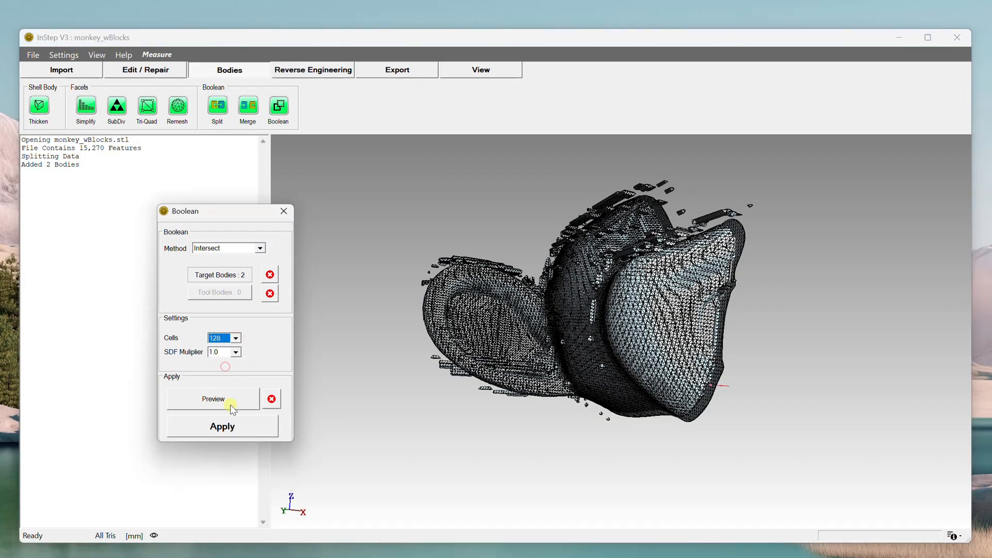
left_click(231, 409)
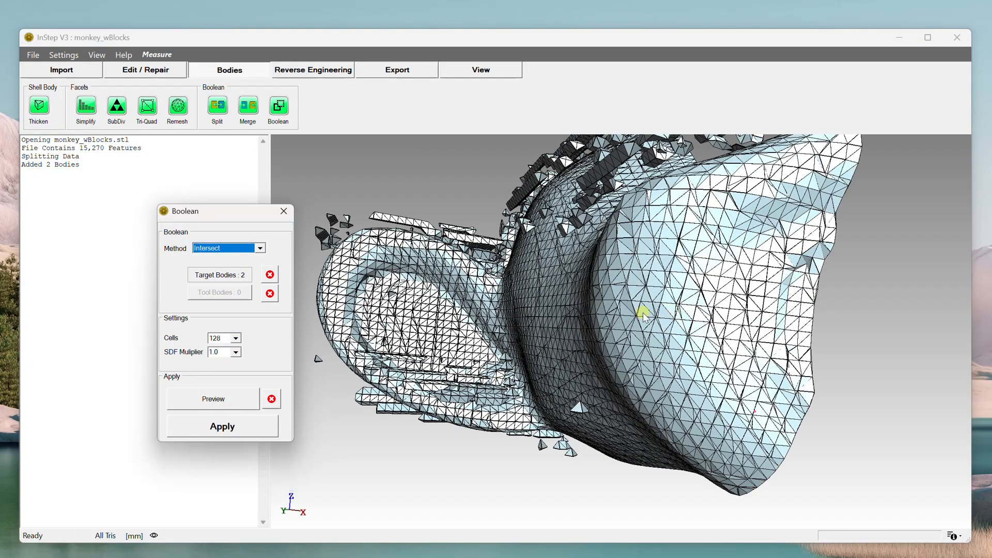
Step: Set the SDF Multiplier to 2.0, regenerate the intersection preview and inspect its cut face and ear
left_click(236, 352)
left_click(224, 385)
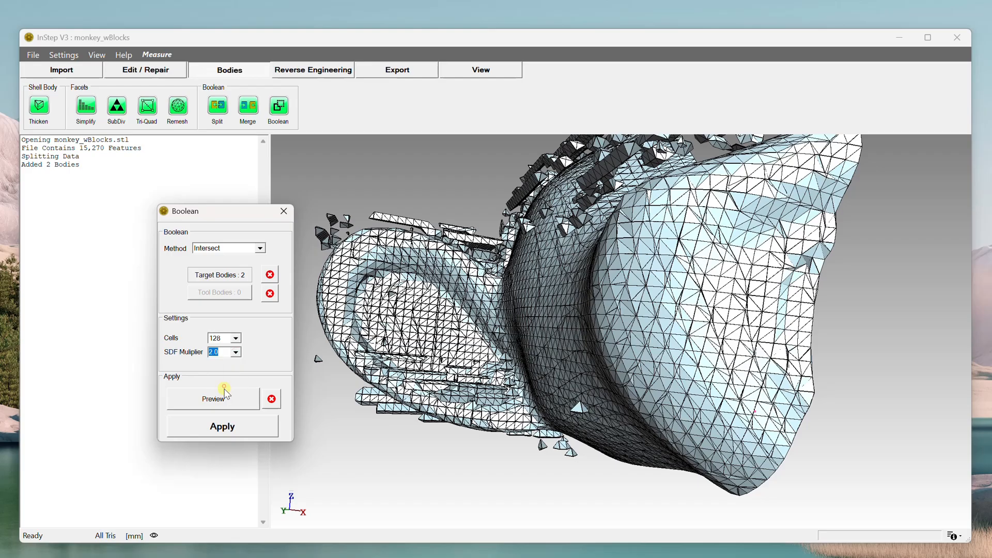
left_click(224, 398)
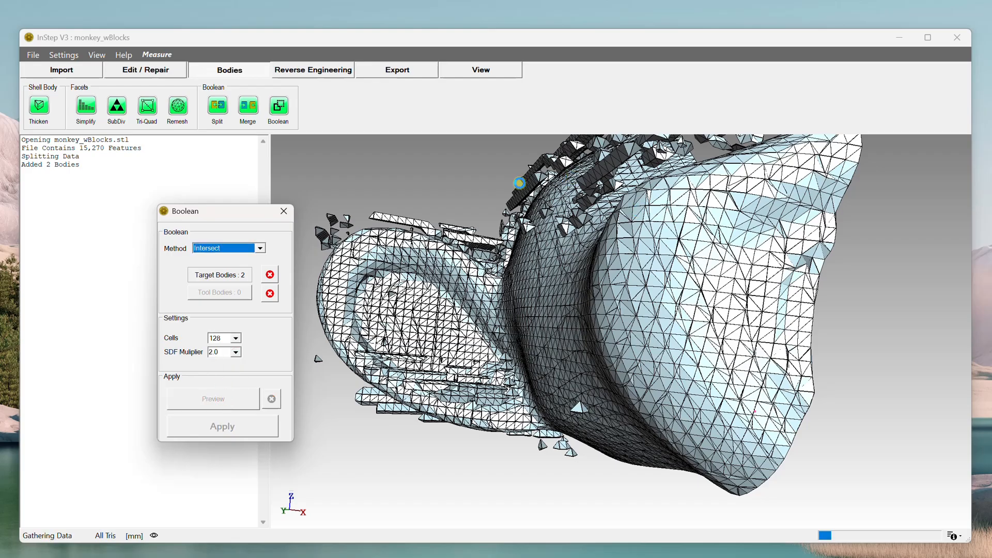
scroll(584, 230, "up", 5)
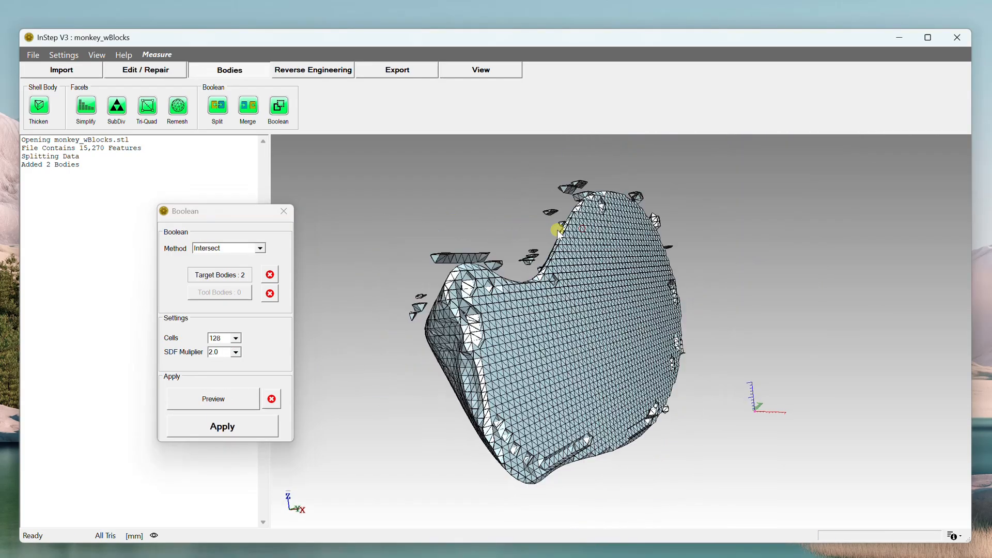
scroll(602, 289, "down", 5)
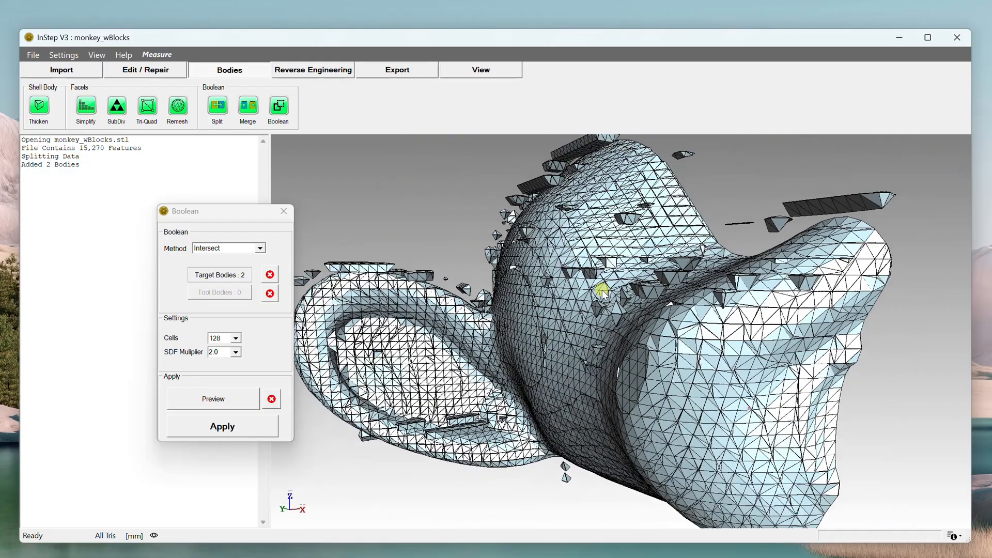
Step: Set the SDF Multiplier to 0.5, regenerate the intersection preview and inspect it from several angles
left_click(235, 352)
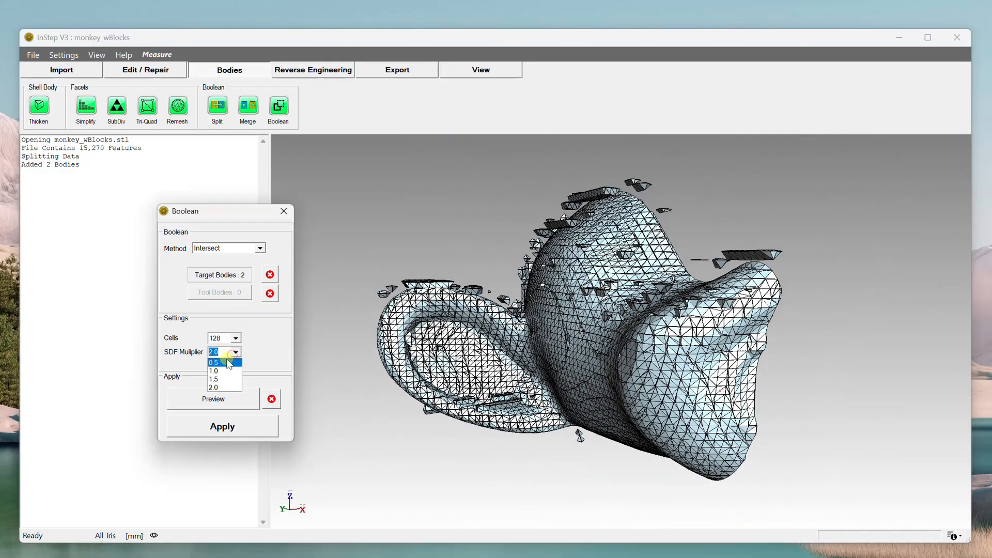
left_click(222, 363)
left_click(213, 399)
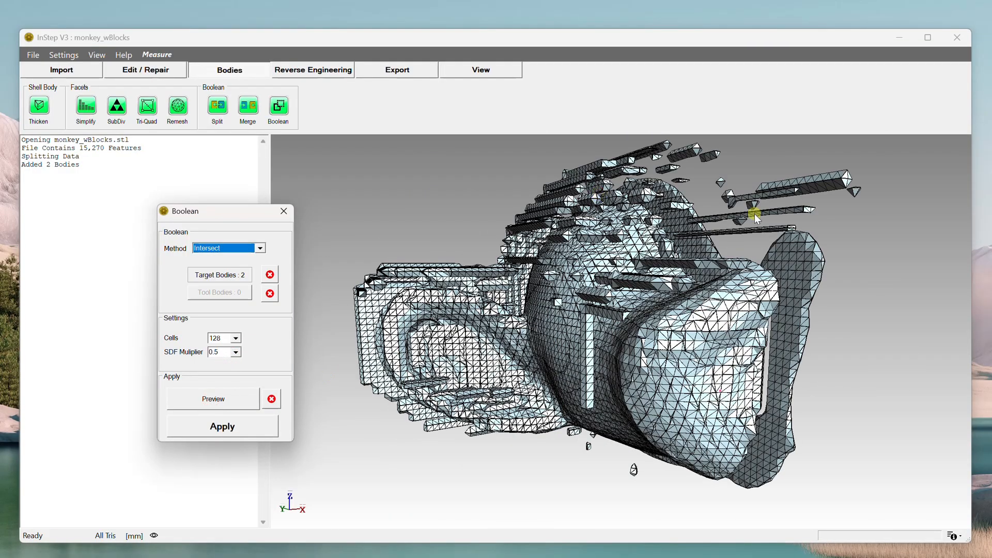
left_click_drag(755, 215, 718, 218)
scroll(638, 352, "down", 3)
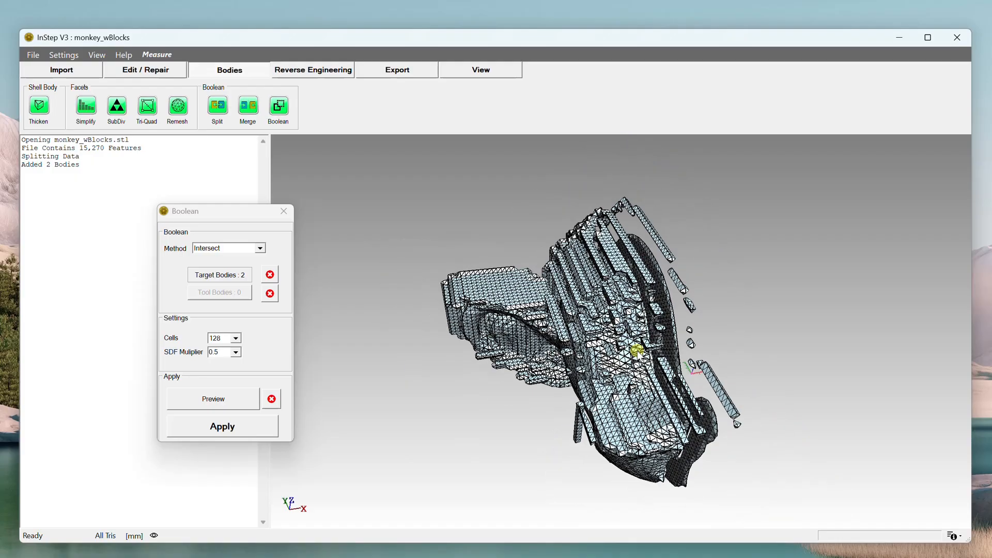
left_click_drag(625, 326, 736, 299)
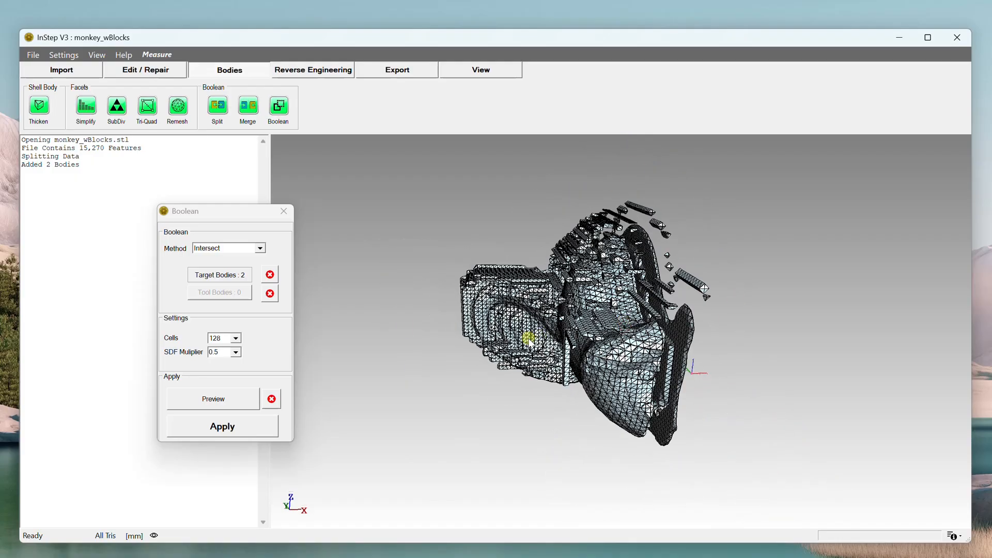
Step: Return the SDF Multiplier to 2.0, regenerate the intersection preview and examine the stray fragments around it
left_click(236, 353)
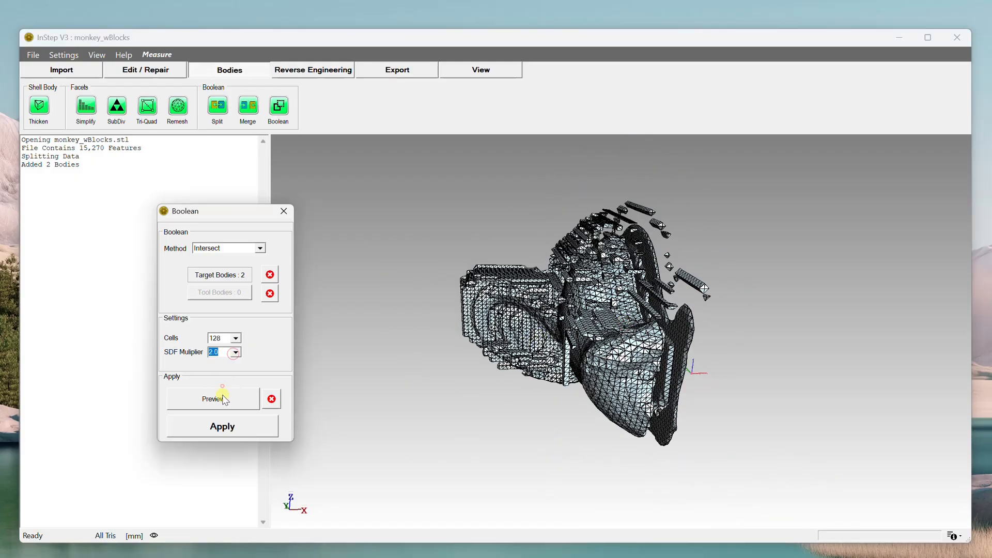
left_click(223, 398)
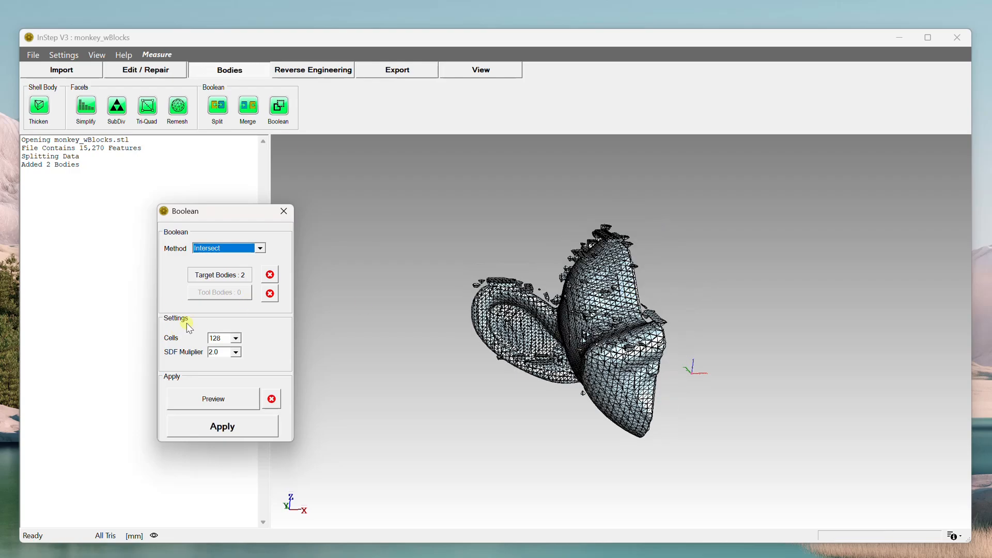
left_click_drag(774, 331, 608, 326)
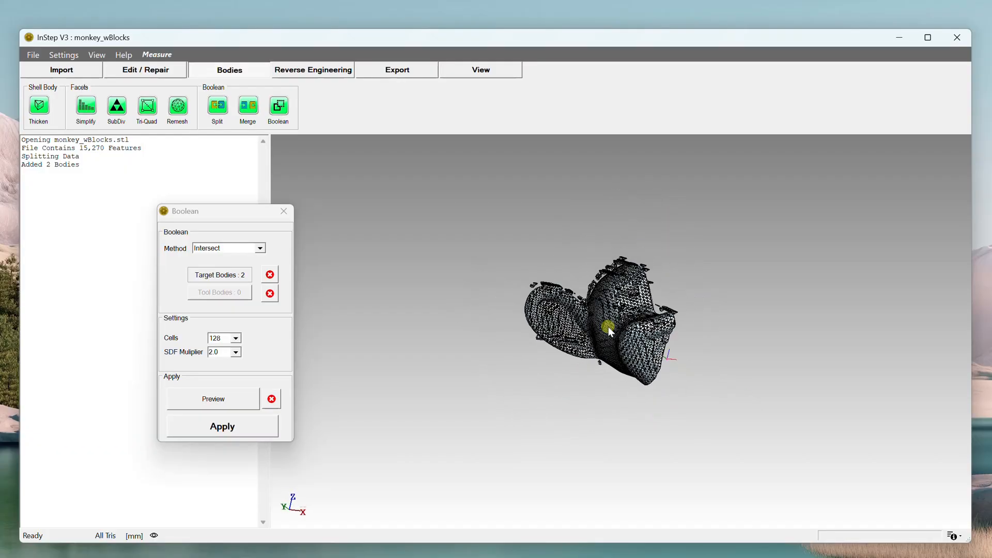
scroll(609, 326, "up", 5)
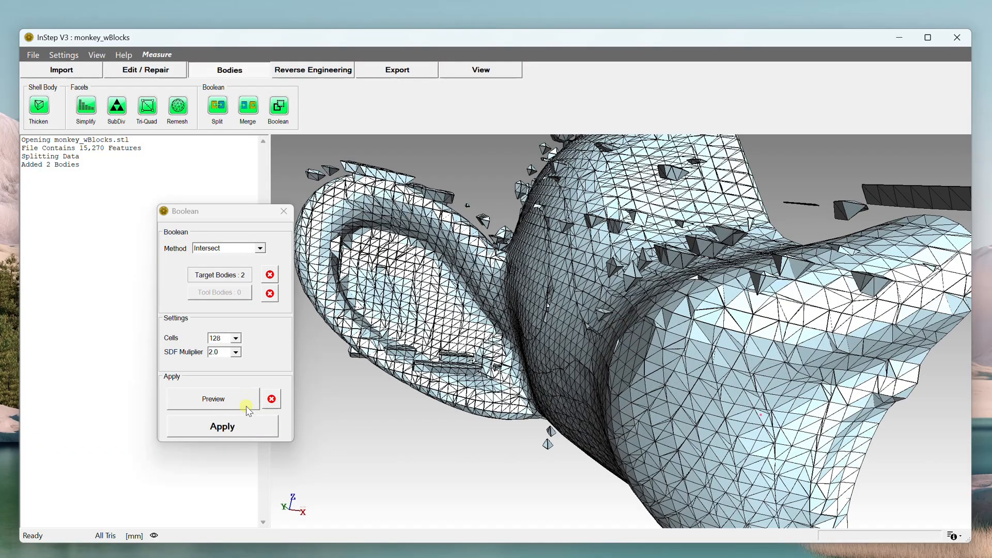
left_click_drag(216, 211, 195, 209)
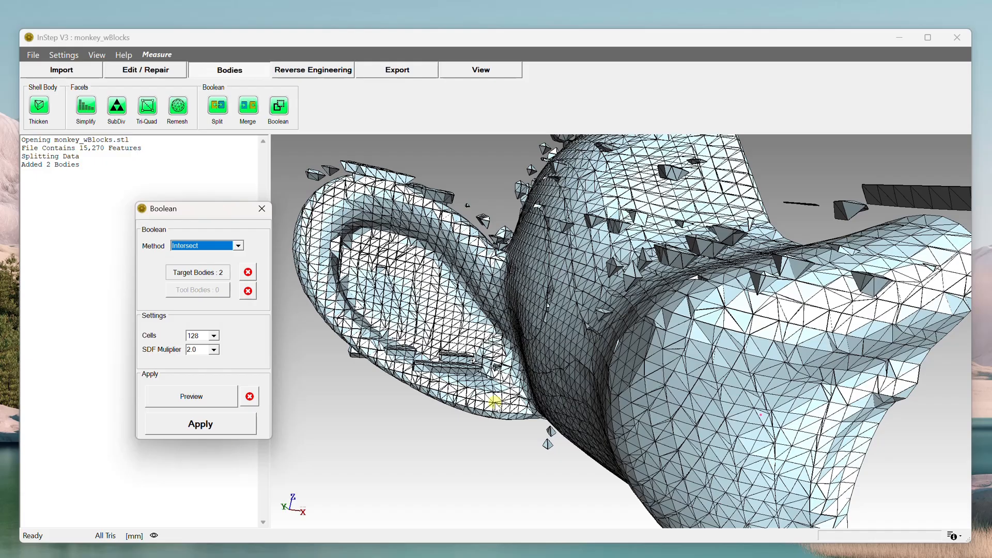
scroll(545, 333, "down", 3)
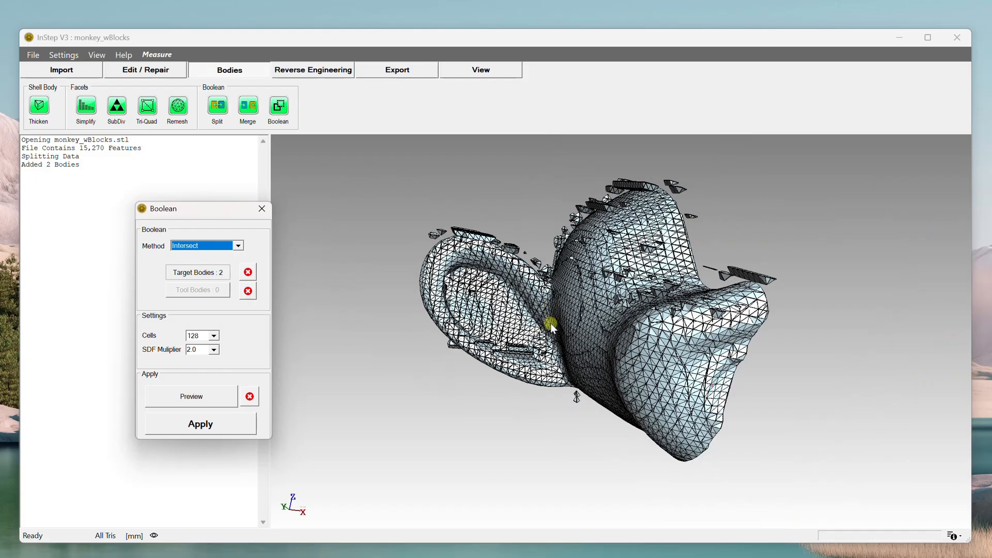
mouse_move(551, 324)
left_mouse_down()
mouse_move(594, 296)
mouse_move(590, 326)
mouse_move(570, 313)
mouse_move(597, 290)
mouse_move(615, 292)
left_mouse_up()
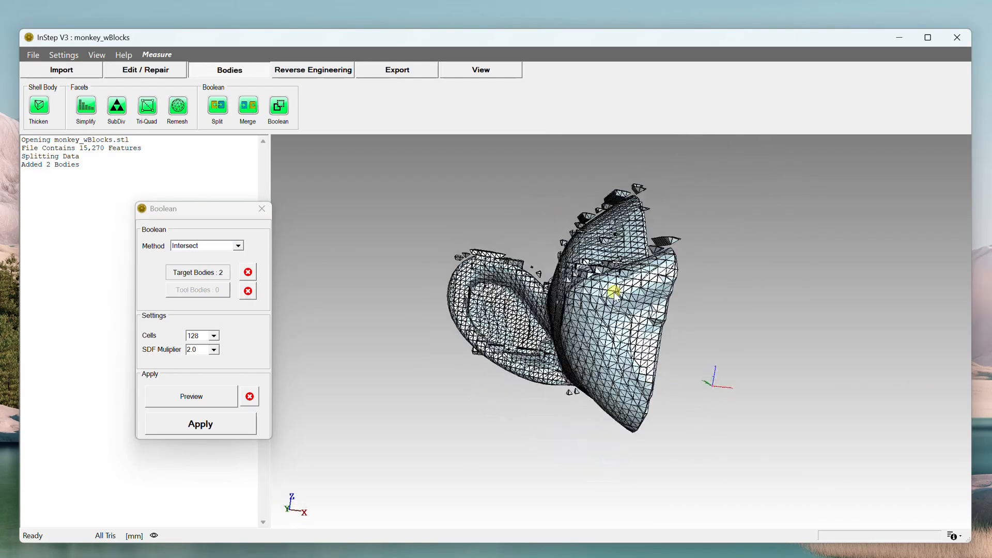
Step: Apply the intersection of the two target bodies and close the Boolean tool
left_click(188, 429)
left_click(609, 259)
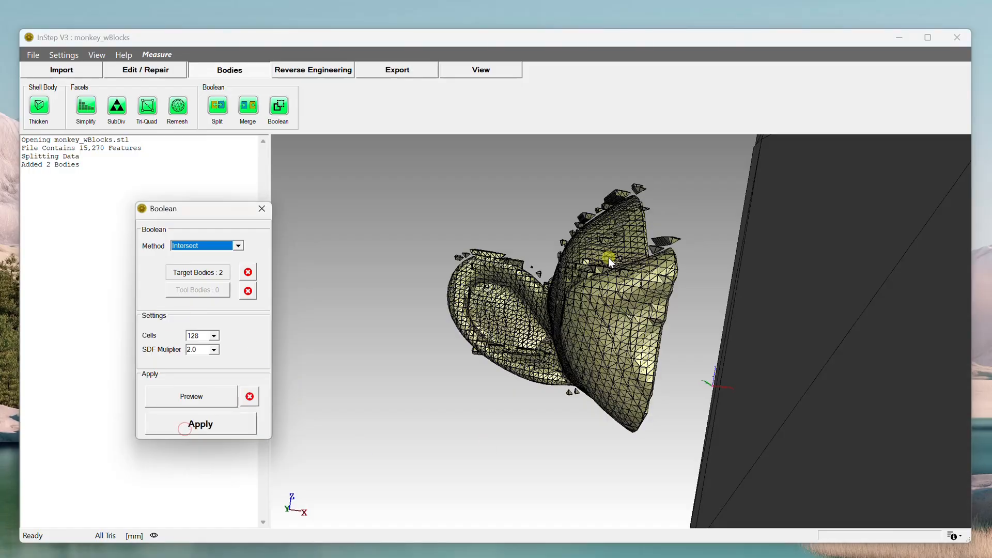
left_click(262, 209)
Step: Split all bodies at non-manifold edges to separate the loose fragments from the intersected monkey head
mouse_move(532, 361)
left_mouse_down()
mouse_move(563, 287)
mouse_move(540, 280)
mouse_move(549, 284)
left_mouse_up()
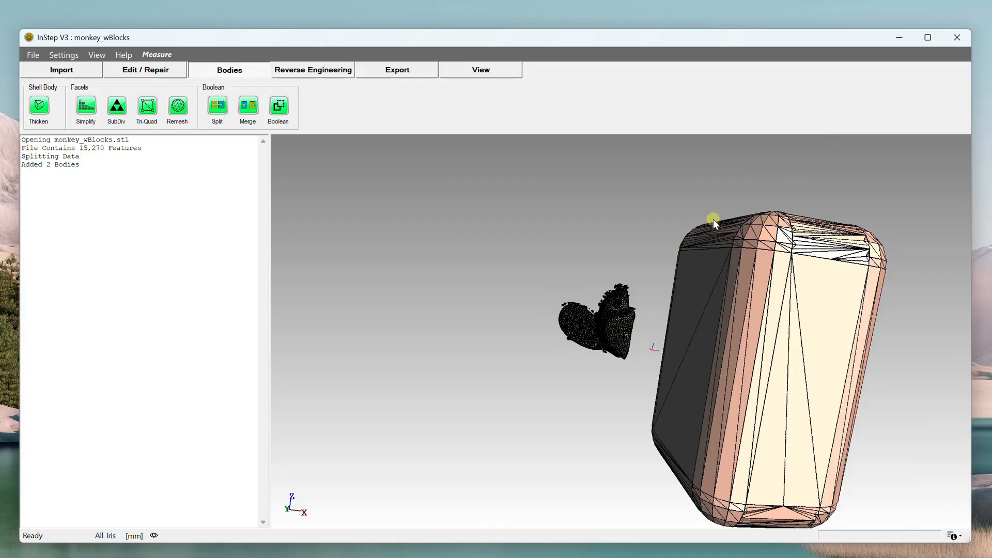
mouse_move(713, 259)
left_mouse_down()
mouse_move(778, 301)
mouse_move(746, 306)
mouse_move(785, 327)
mouse_move(753, 303)
mouse_move(784, 324)
mouse_move(615, 275)
mouse_move(624, 327)
left_mouse_up()
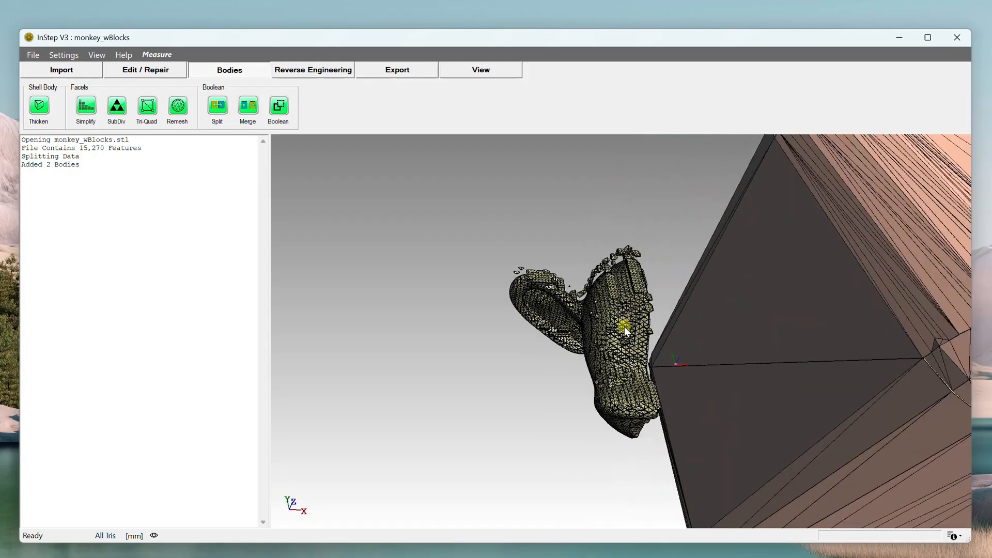
scroll(624, 327, "up", 3)
right_click(592, 281)
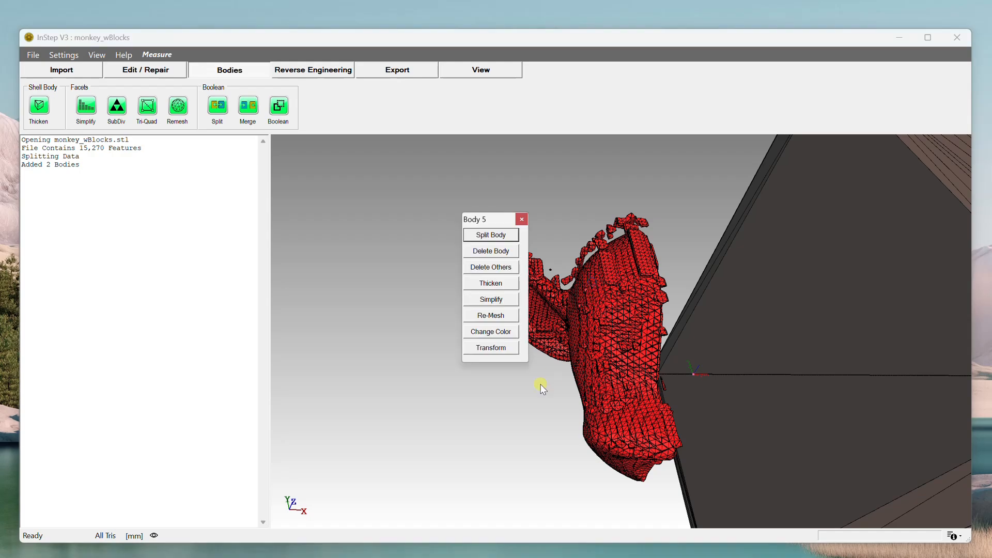
left_click(499, 236)
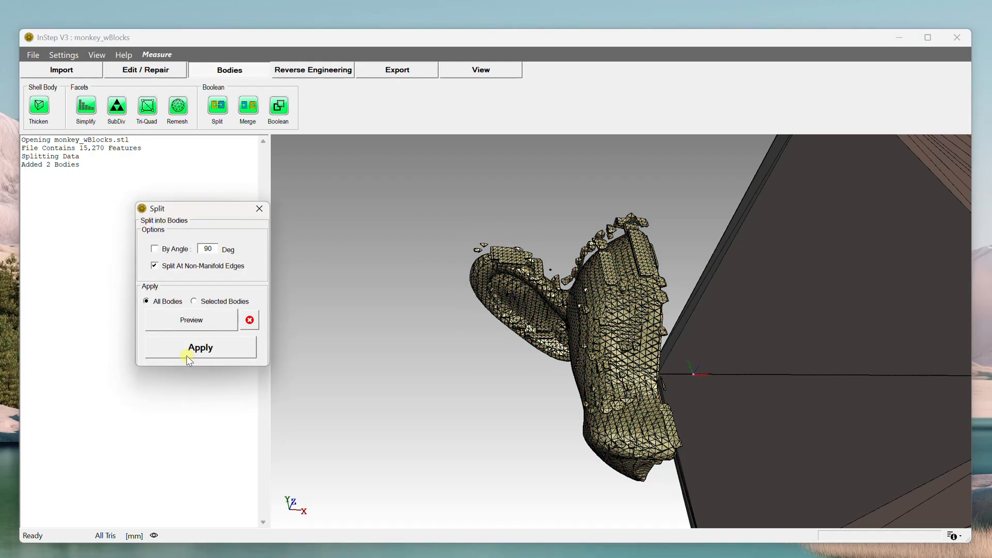
left_click(189, 355)
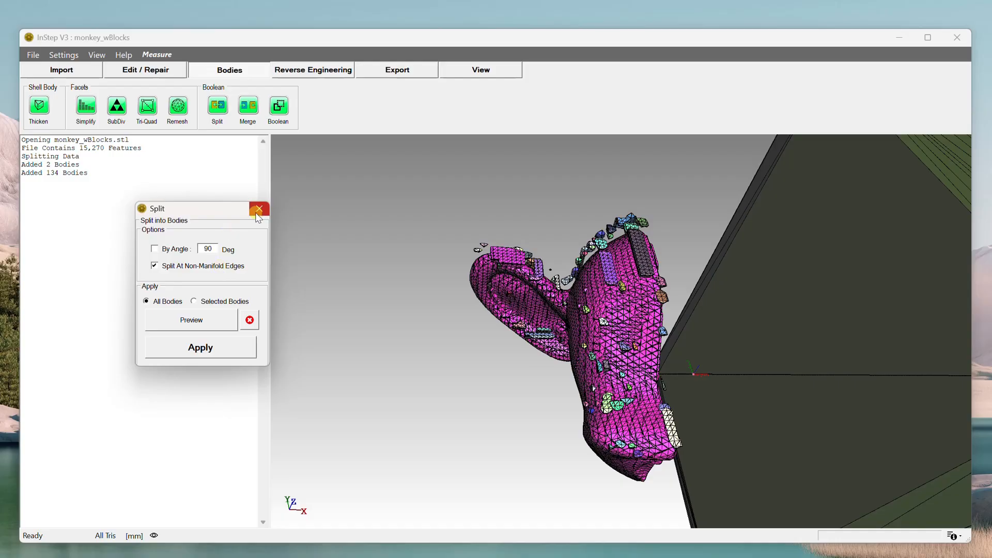
Step: Delete every body except the main magenta intersection piece and the large green block
scroll(676, 441, "up", 3)
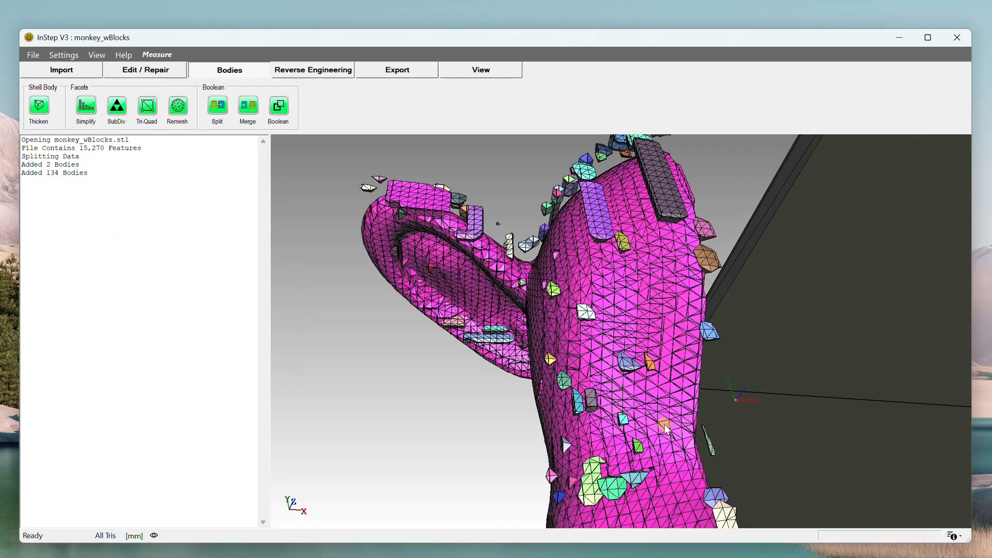
scroll(633, 394, "down", 1)
scroll(633, 392, "down", 3)
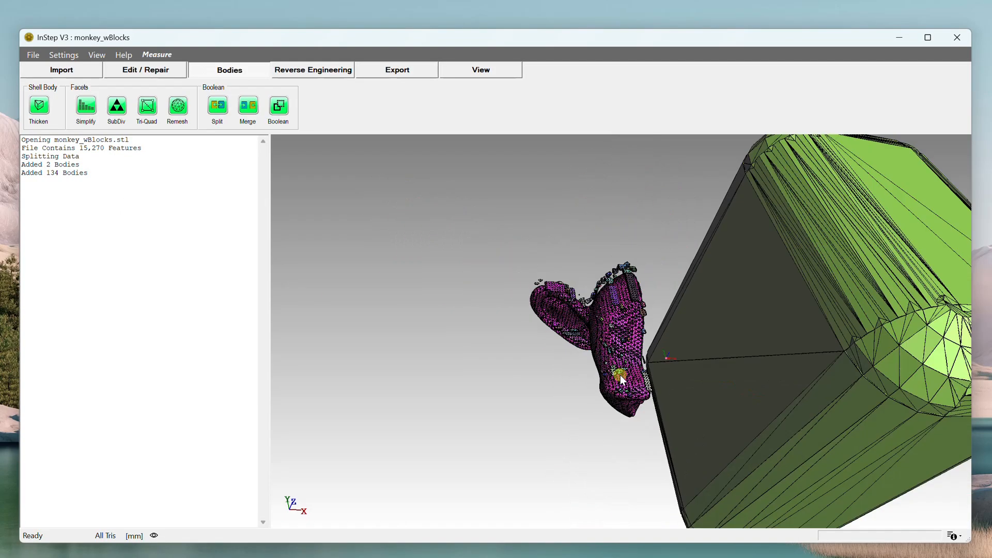
left_click(606, 308)
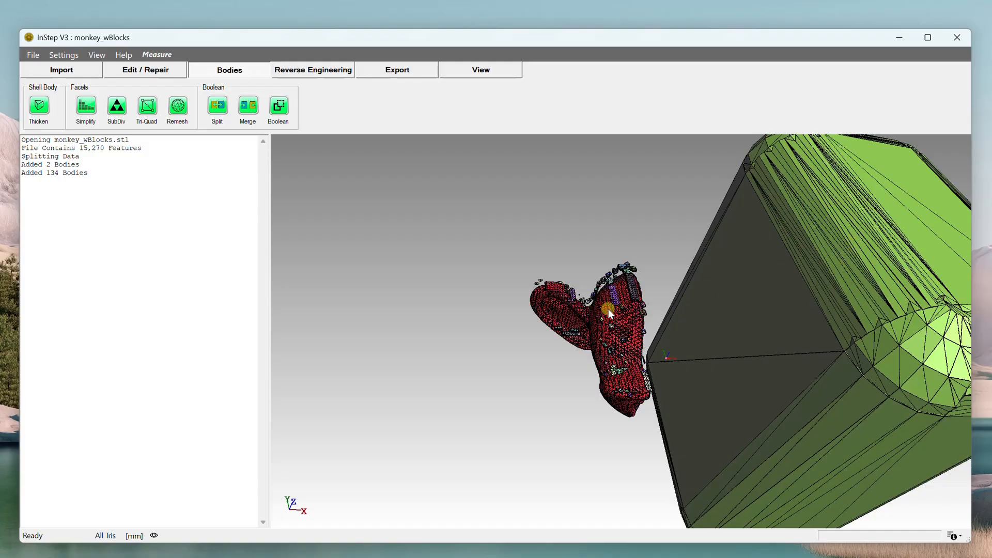
left_click(777, 262)
right_click(749, 259)
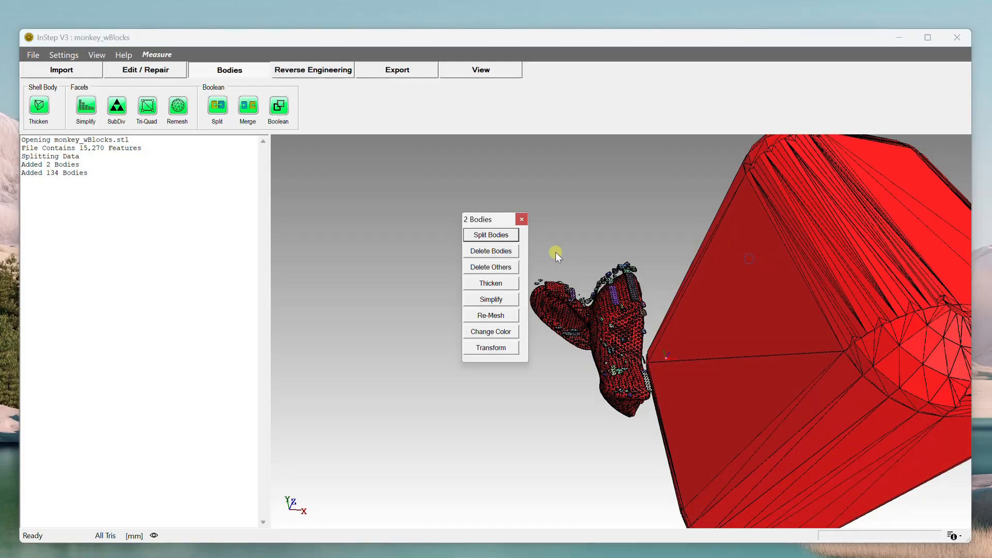
left_click(481, 267)
middle_click_drag(669, 330, 700, 314)
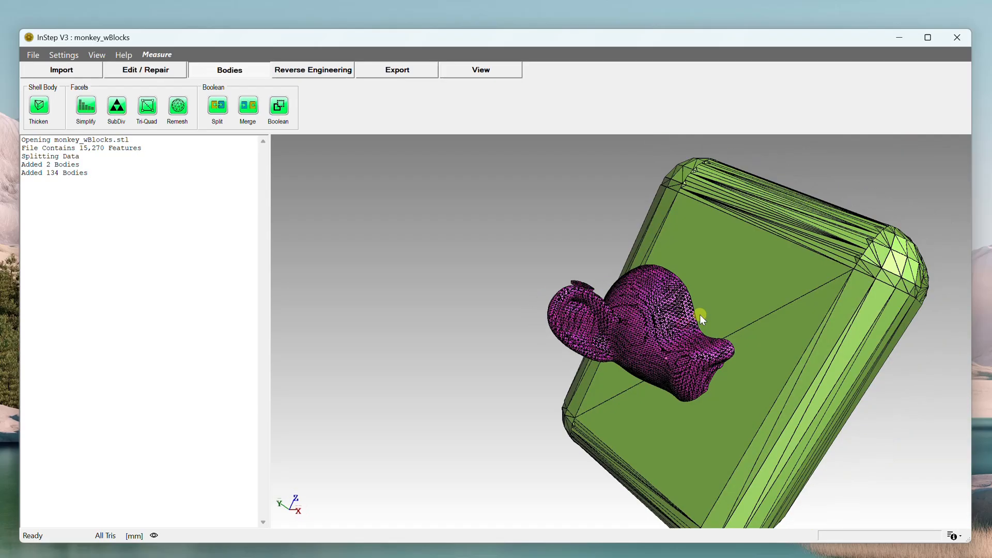
Step: Examine the cleaned intersection piece beside the block, including the ear's remaining protrusion and the surface gaps
middle_click_drag(565, 279, 470, 308)
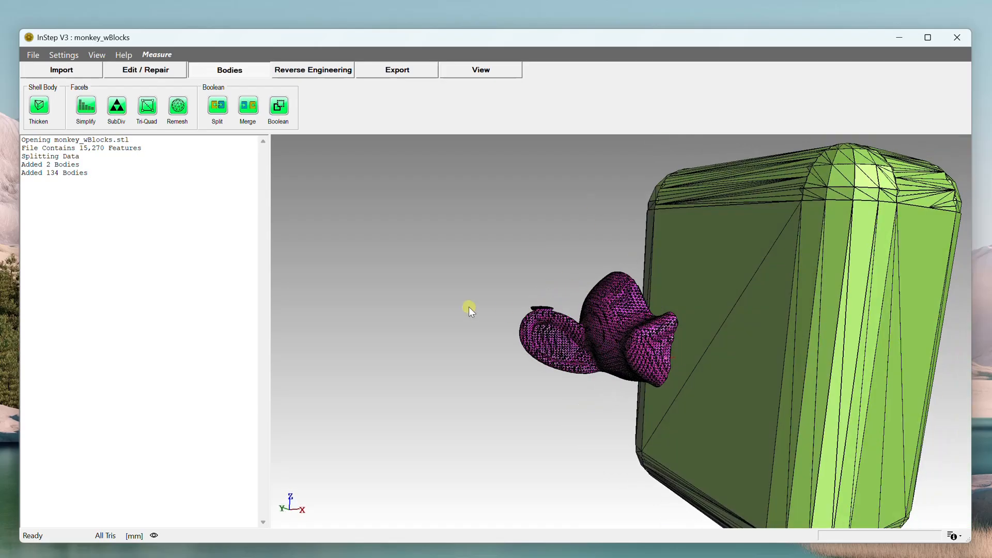
scroll(458, 308, "up", 5)
middle_click_drag(665, 290, 702, 301)
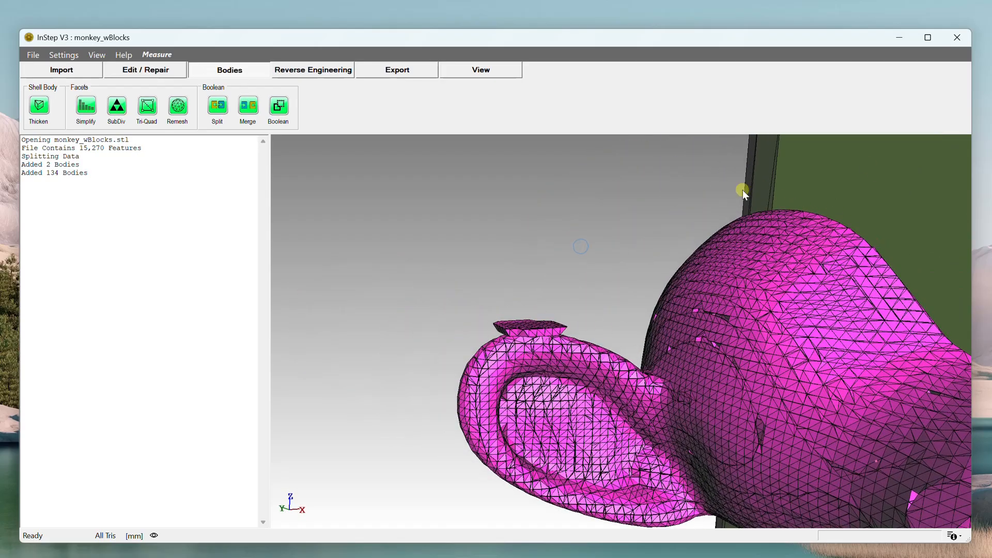
scroll(513, 333, "up", 3)
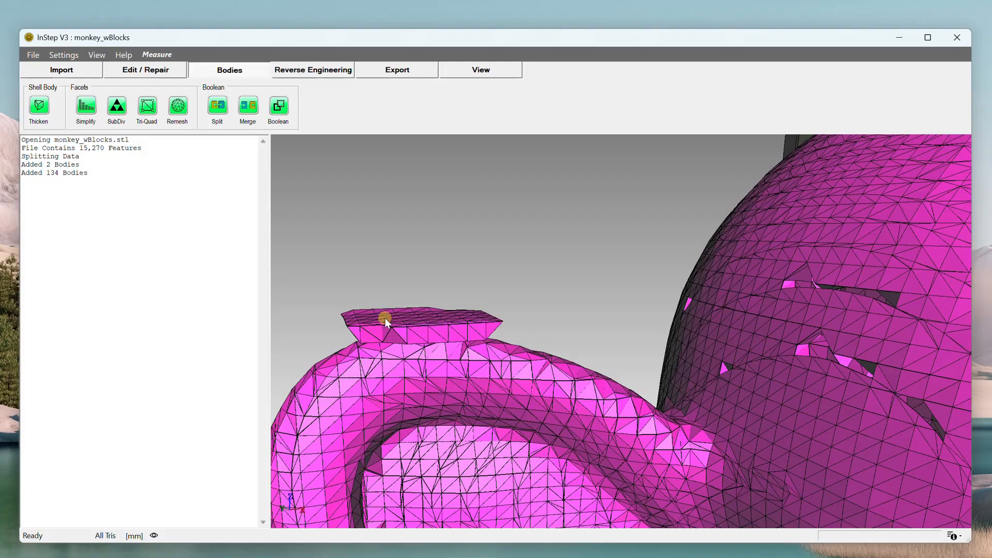
scroll(443, 363, "down", 6)
middle_click_drag(726, 374, 691, 363)
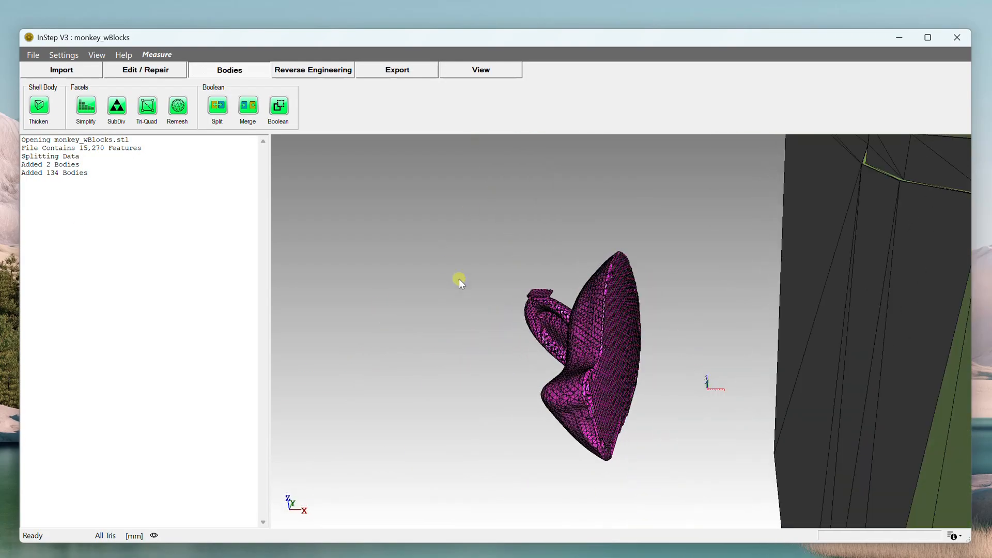
middle_click_drag(459, 278, 685, 345)
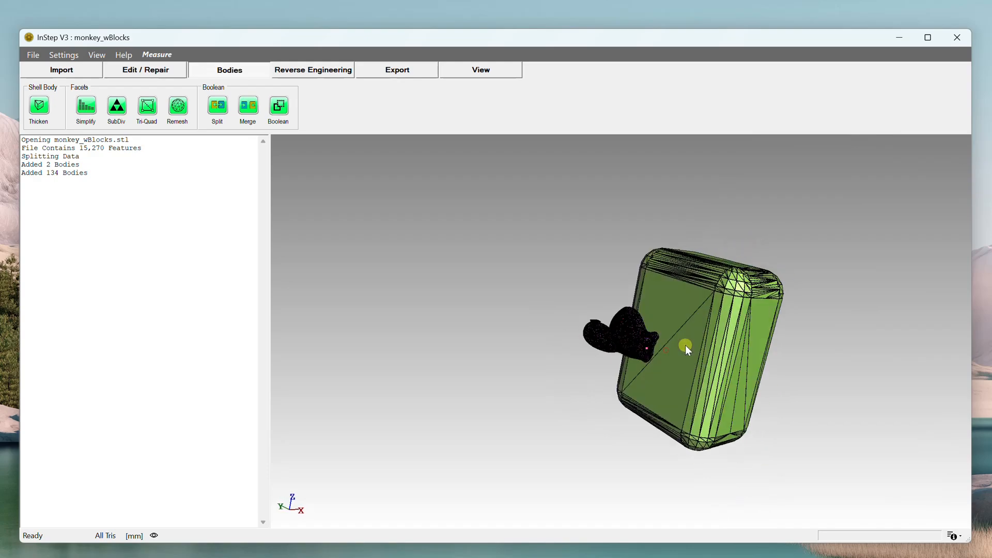
scroll(685, 346, "up", 5)
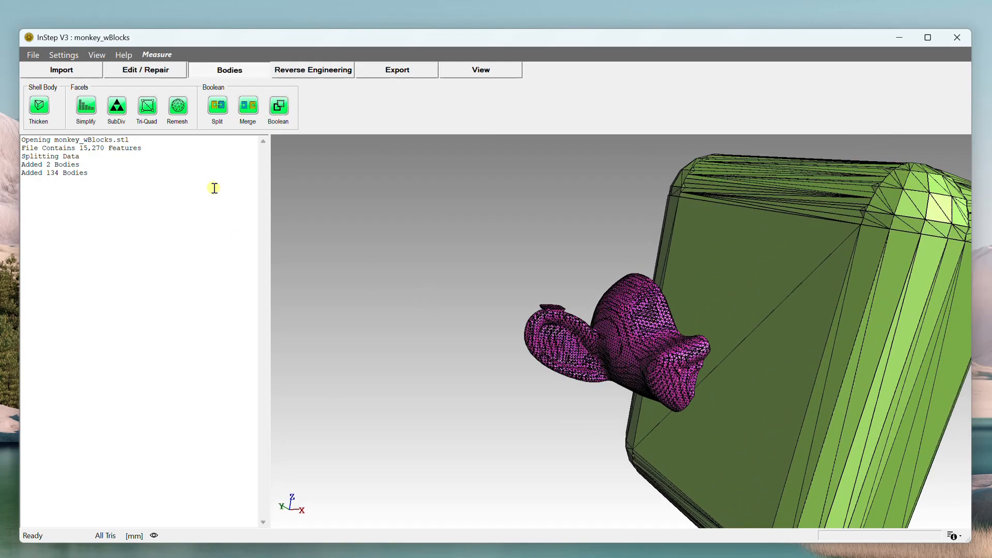
scroll(556, 337, "down", 3)
left_click_drag(731, 328, 643, 328)
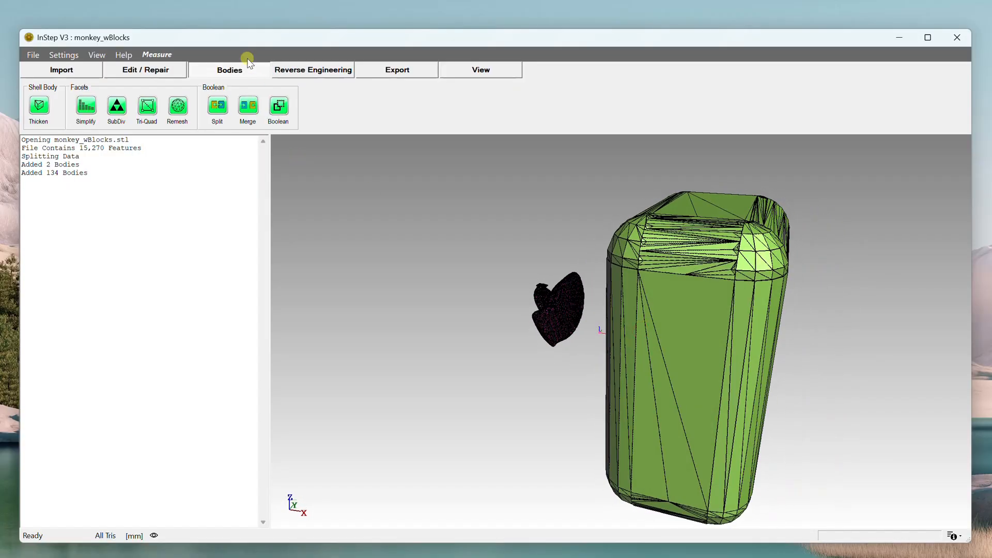
left_click_drag(511, 250, 537, 250)
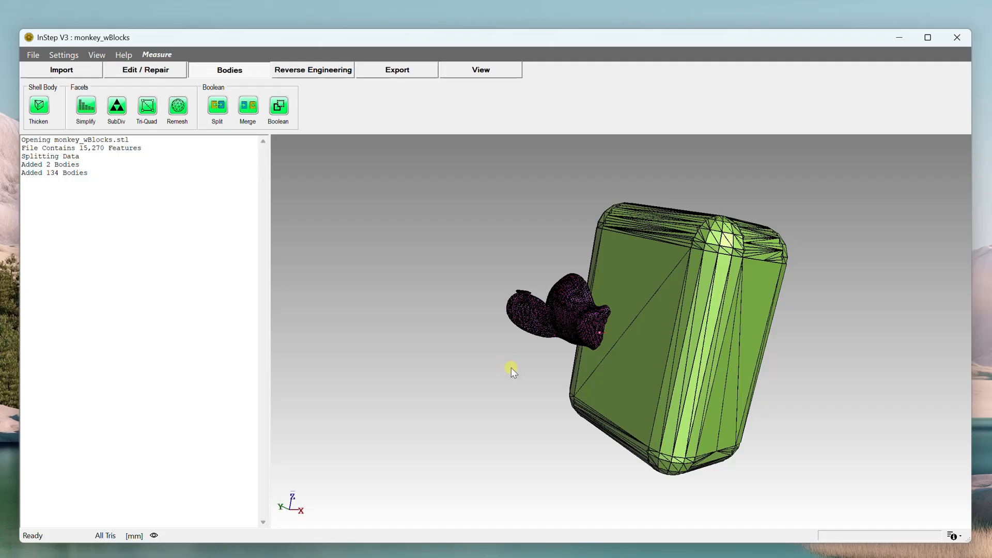